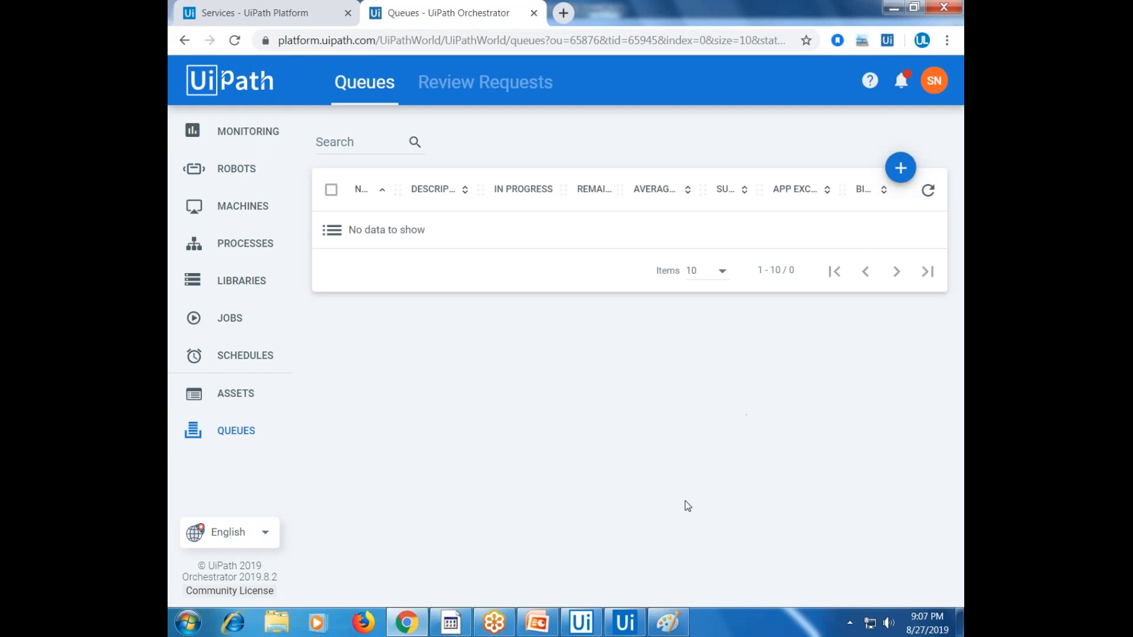
# Bring the Paint queue diagram in front of the Orchestrator Queues page
pyautogui.click(667, 617)
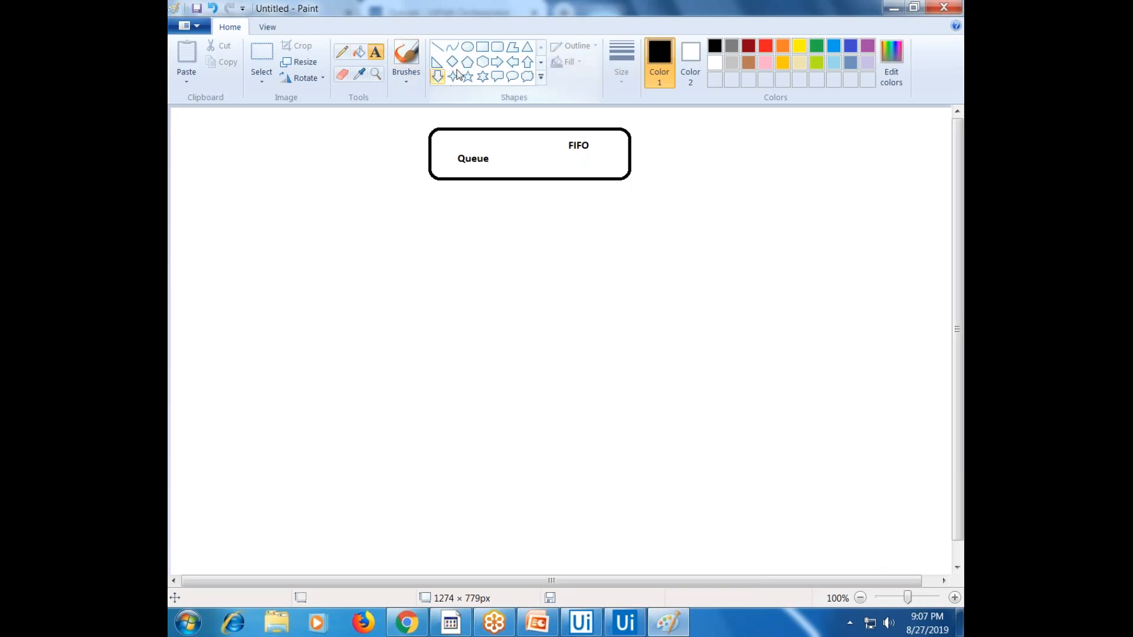
# Draw a rounded rectangle in the lower left of the canvas
pyautogui.click(527, 64)
pyautogui.click(453, 76)
pyautogui.click(493, 50)
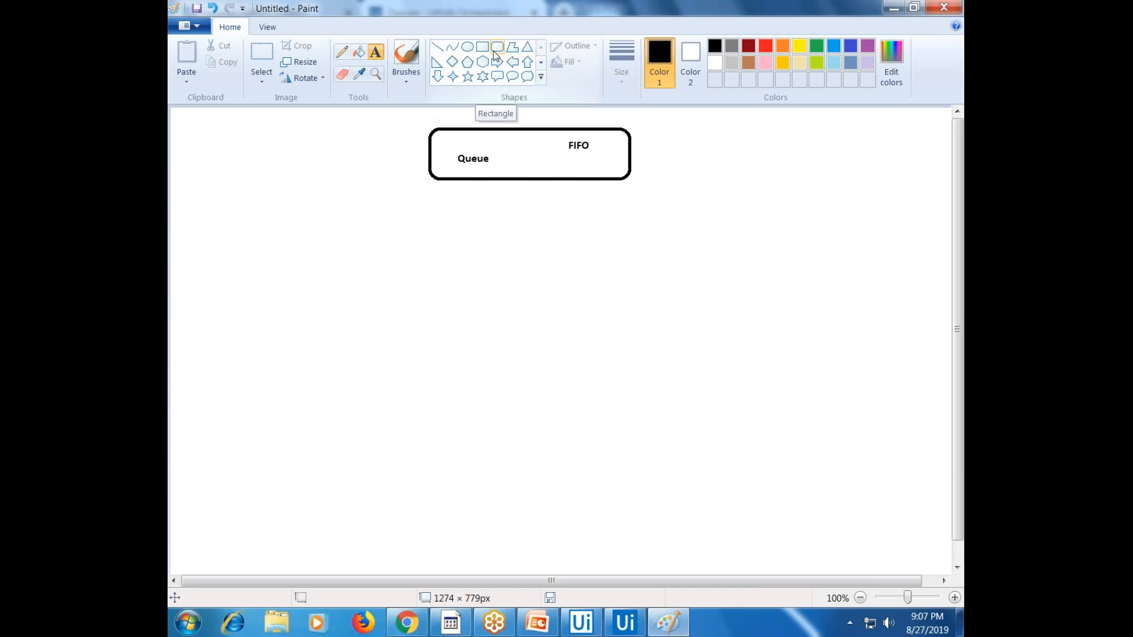
pyautogui.moveTo(216, 401); pyautogui.dragTo(350, 518)
pyautogui.click(369, 360)
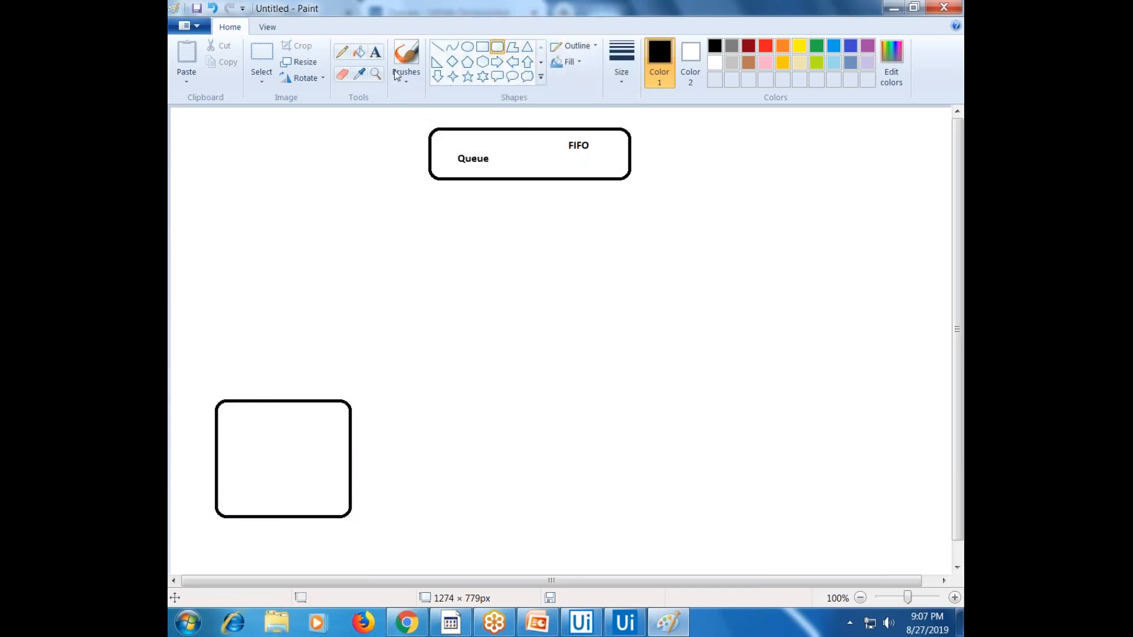
# Add a text label inside the box reading 'Customer Service', prefixed with 'Vodafone'
pyautogui.click(376, 56)
pyautogui.moveTo(232, 435); pyautogui.dragTo(348, 452)
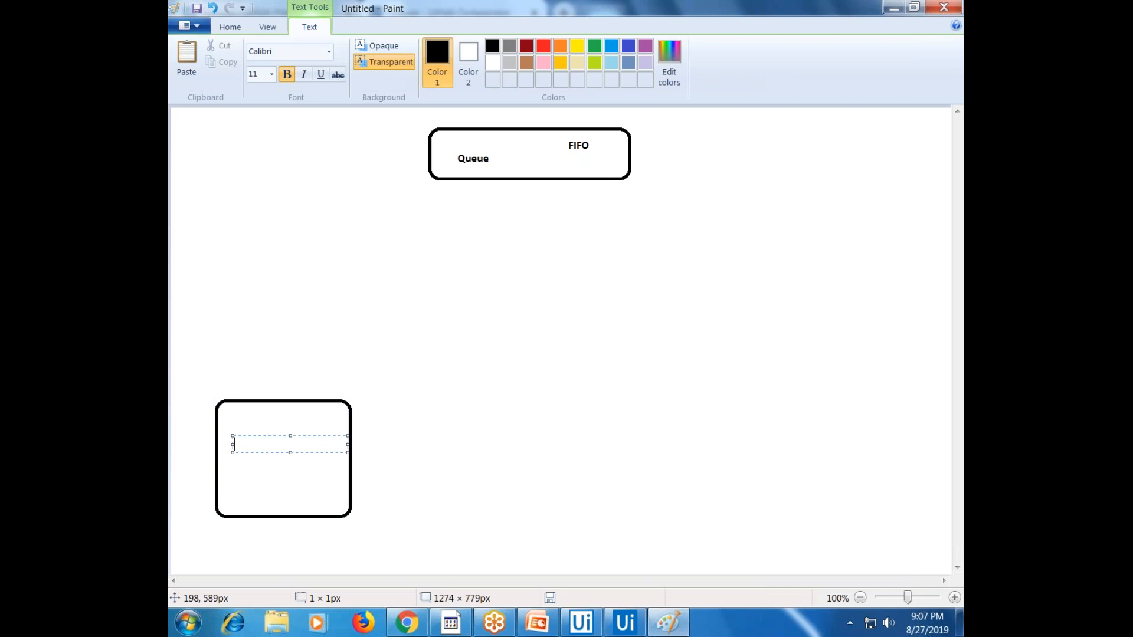
pyautogui.write('Customer Service')
pyautogui.hotkey('shift', 'Home')
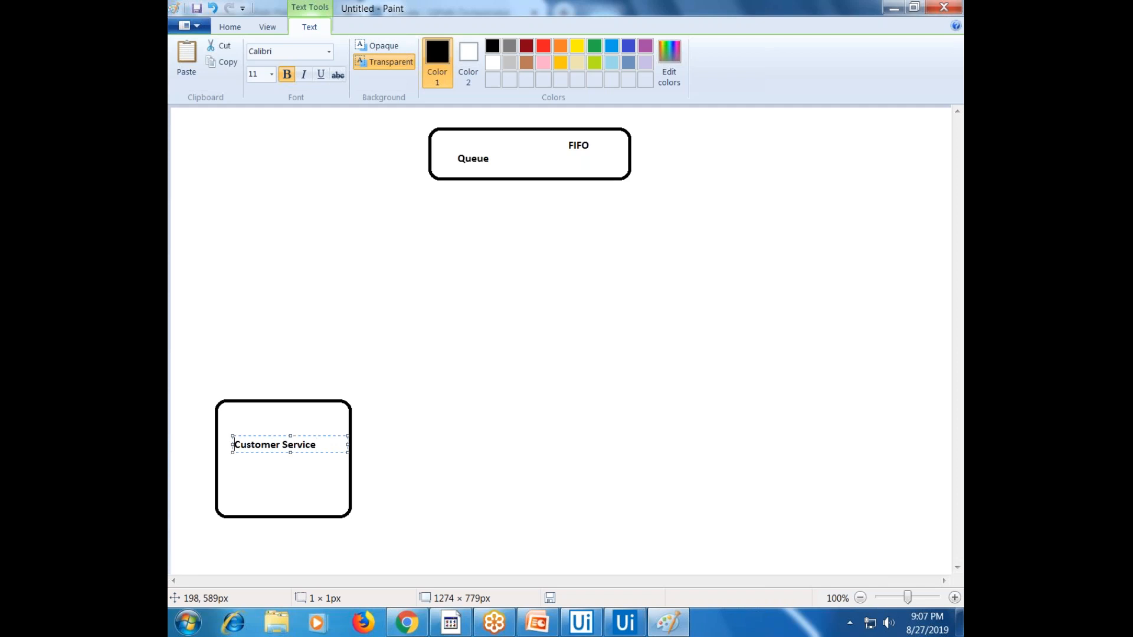
pyautogui.write('Vodafone')
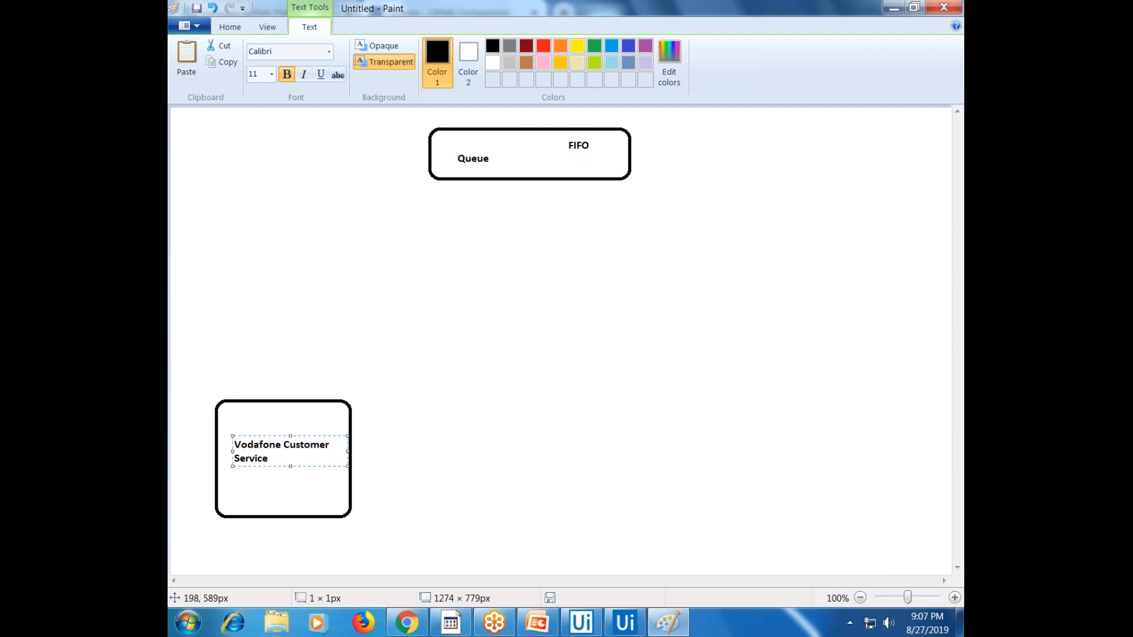
# Edit the label to read 'Vodafone Service Center' and commit it
pyautogui.click(269, 458)
pyautogui.hotkey('shift', 'Home')
pyautogui.write('Center')
pyautogui.press('Up')
pyautogui.hotkey('shift', 'Right')
pyautogui.hotkey('shift', 'Right')
pyautogui.hotkey('shift', 'Right')
pyautogui.hotkey('shift', 'Right')
pyautogui.hotkey('shift', 'Right')
pyautogui.hotkey('shift', 'Right')
pyautogui.hotkey('shift', 'Right')
pyautogui.hotkey('shift', 'Right')
pyautogui.write('ASe')
pyautogui.press('BackSpace')
pyautogui.press('BackSpace')
pyautogui.press('BackSpace')
pyautogui.write('Service')
pyautogui.click(366, 463)
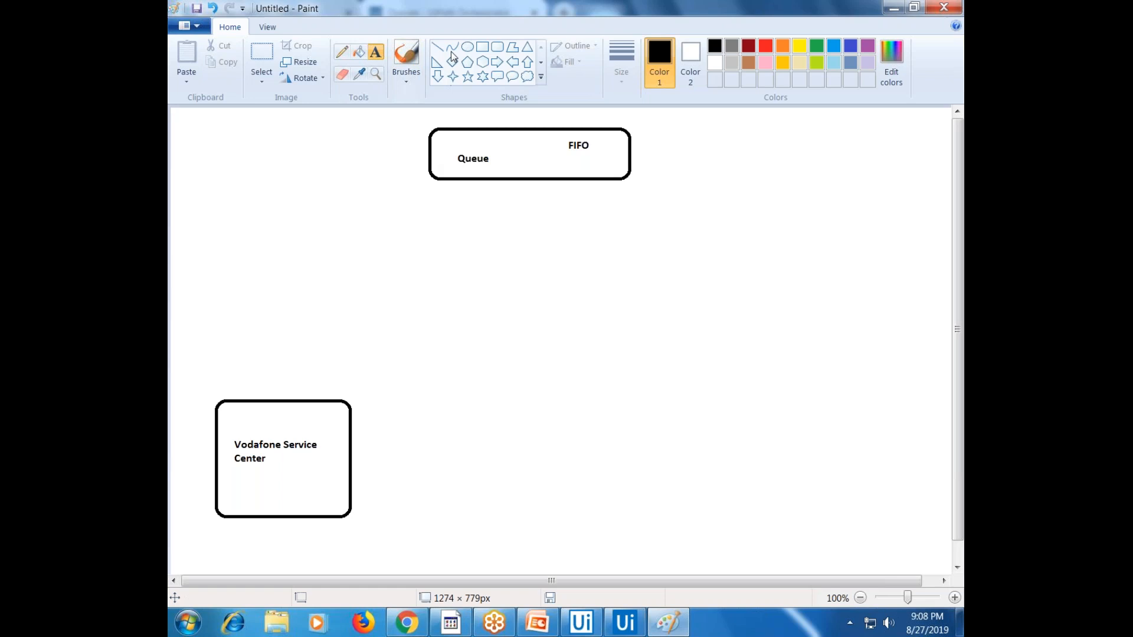
# Draw a large rounded box beside the Queue box and widen it
pyautogui.click(497, 46)
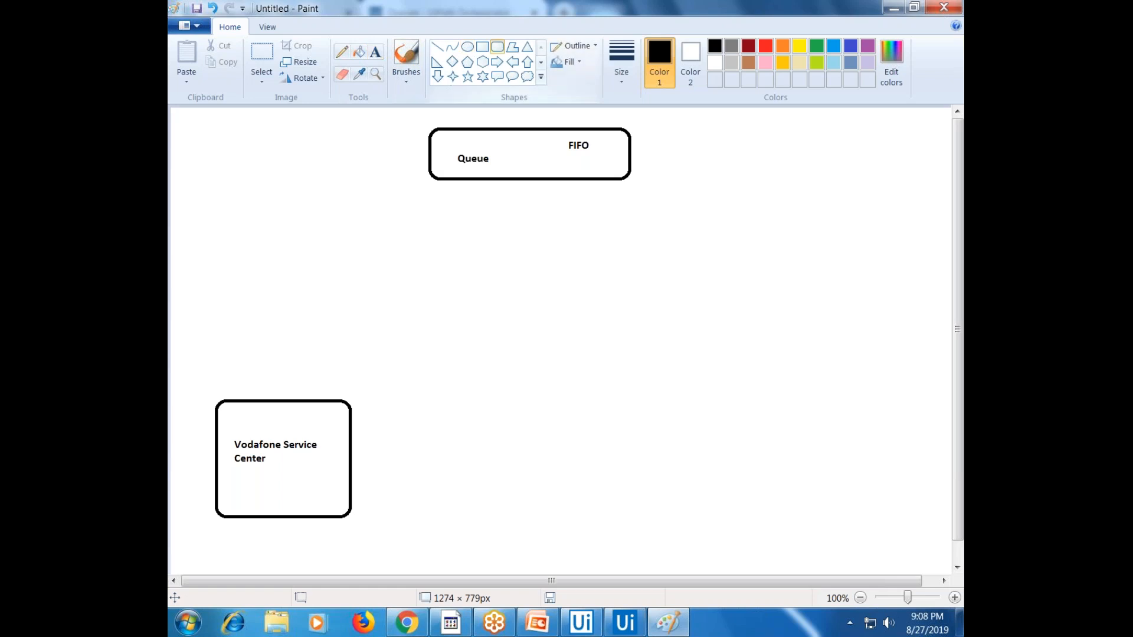
pyautogui.moveTo(210, 155); pyautogui.dragTo(420, 372)
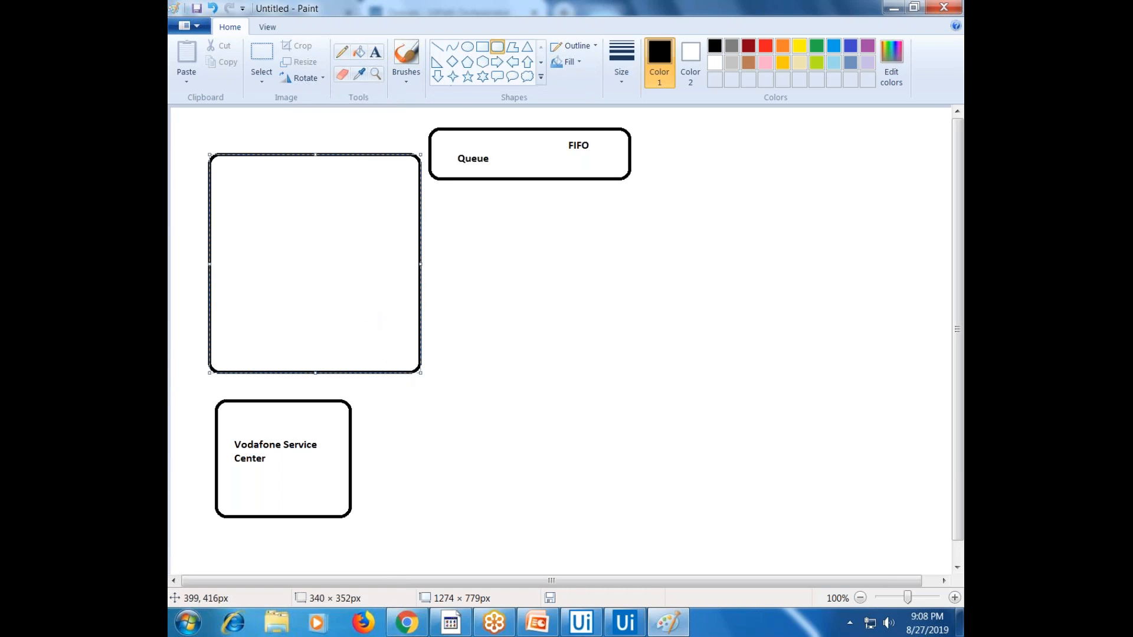
pyautogui.moveTo(279, 164); pyautogui.dragTo(246, 155)
pyautogui.moveTo(389, 363); pyautogui.dragTo(422, 364)
# Add the headings Name, PhoneNo and Issue Type along the top of the large box
pyautogui.click(375, 52)
pyautogui.click(196, 159)
pyautogui.write('Name')
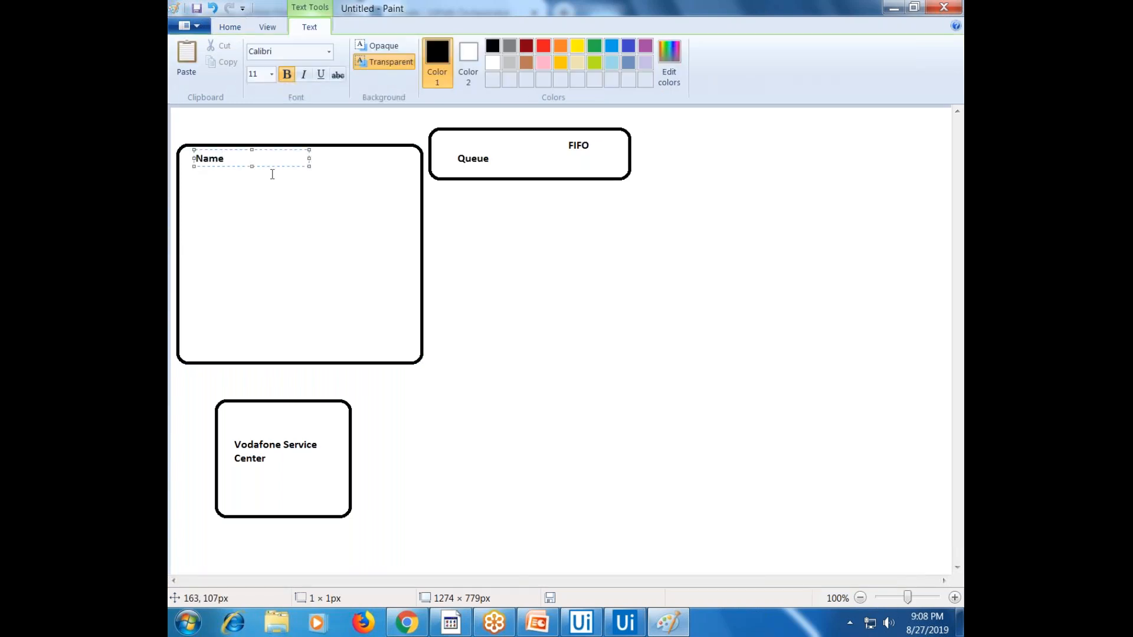
pyautogui.click(301, 179)
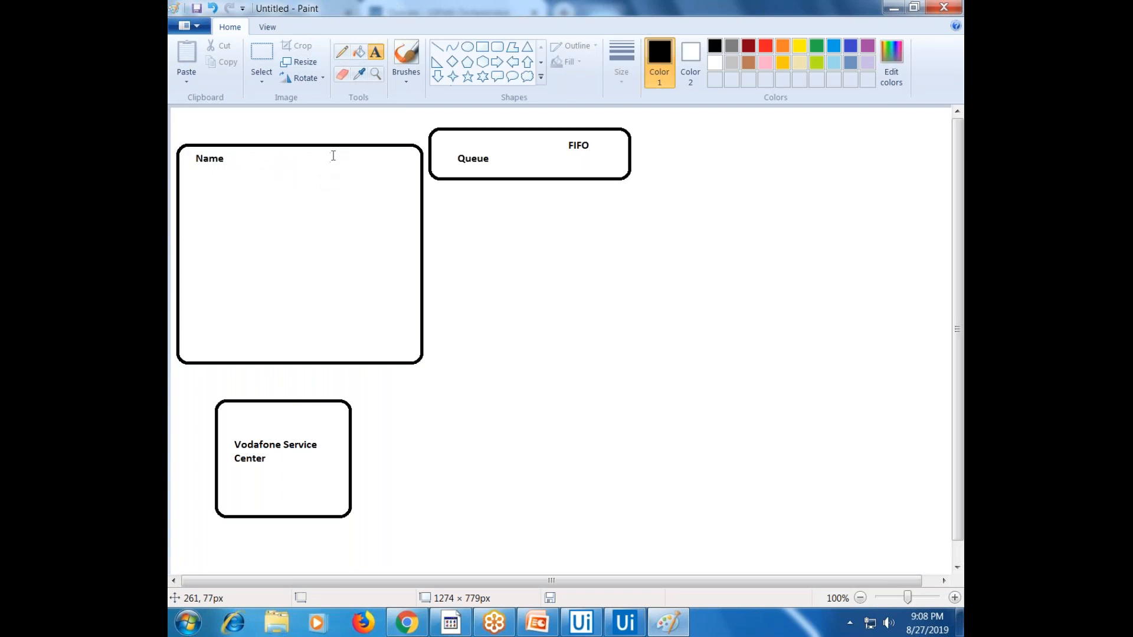
pyautogui.click(332, 148)
pyautogui.write('Phone')
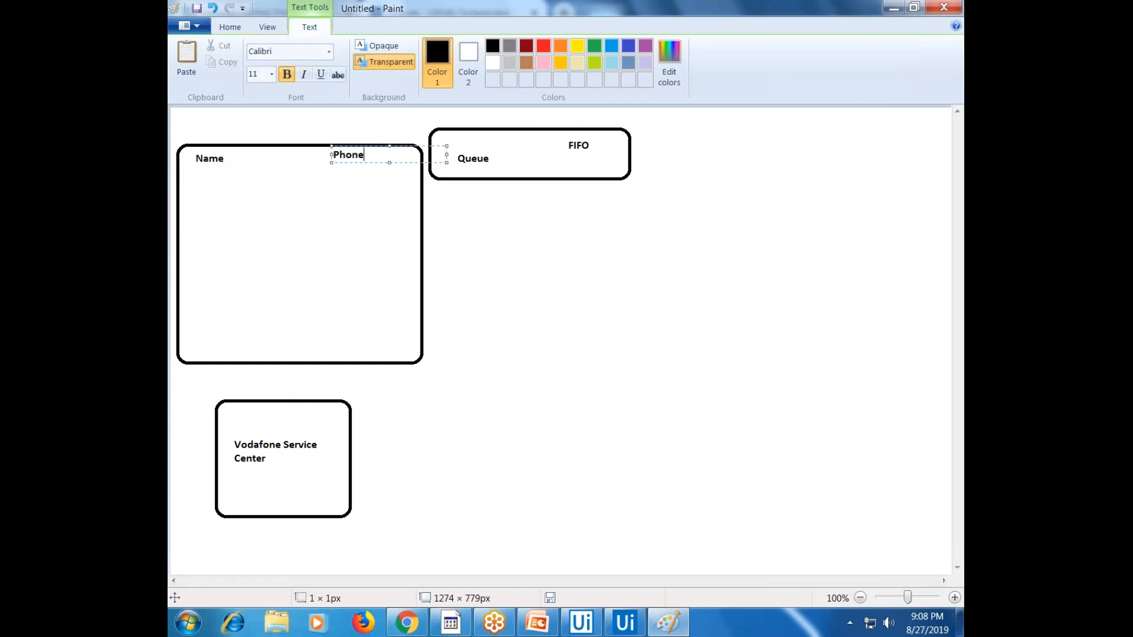
pyautogui.write('No')
pyautogui.click(462, 230)
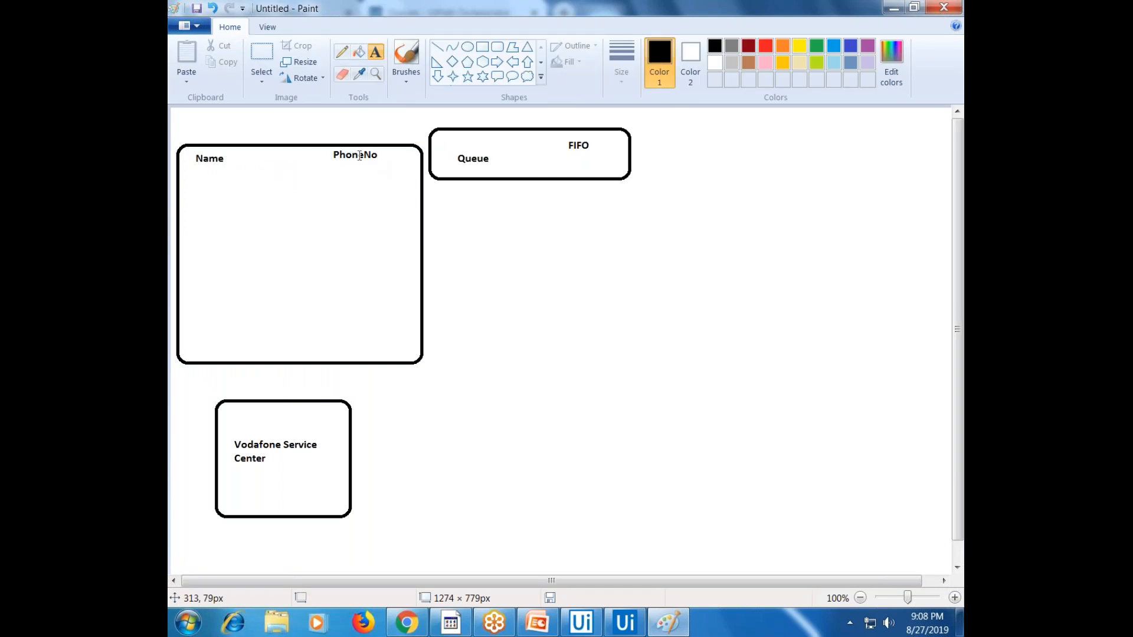
pyautogui.click(257, 151)
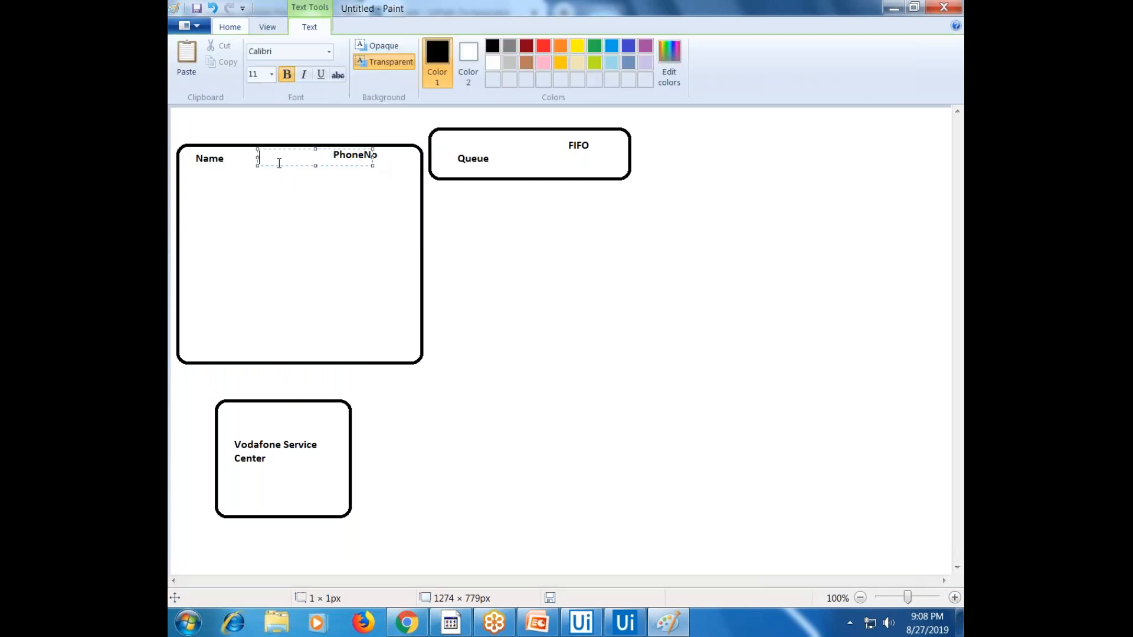
pyautogui.write('Is')
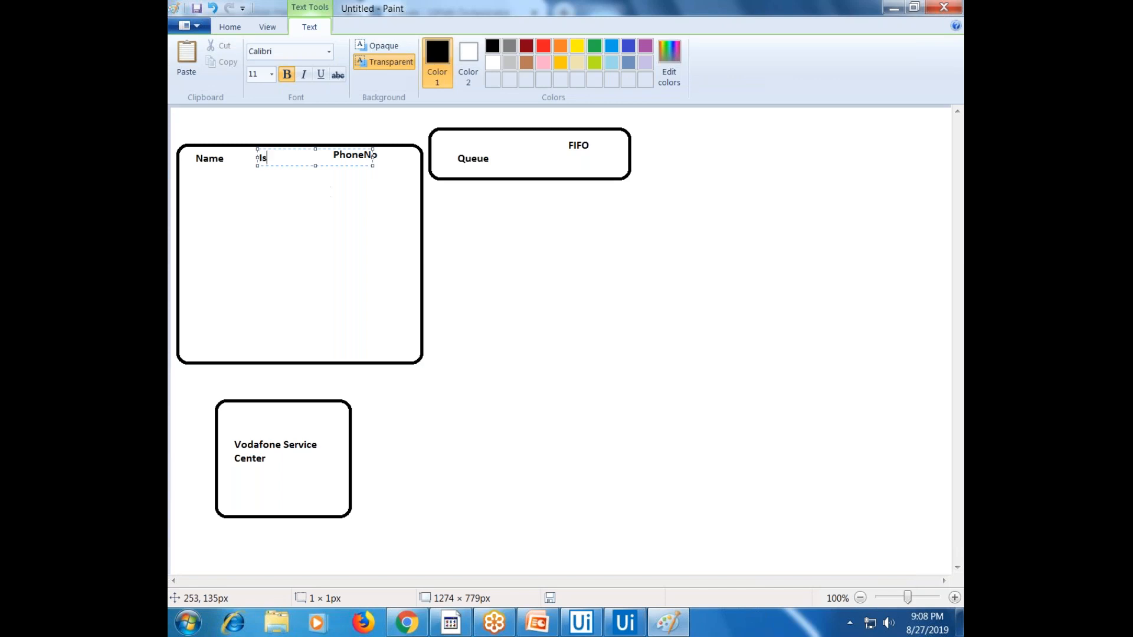
pyautogui.write('sue Type')
pyautogui.click(404, 240)
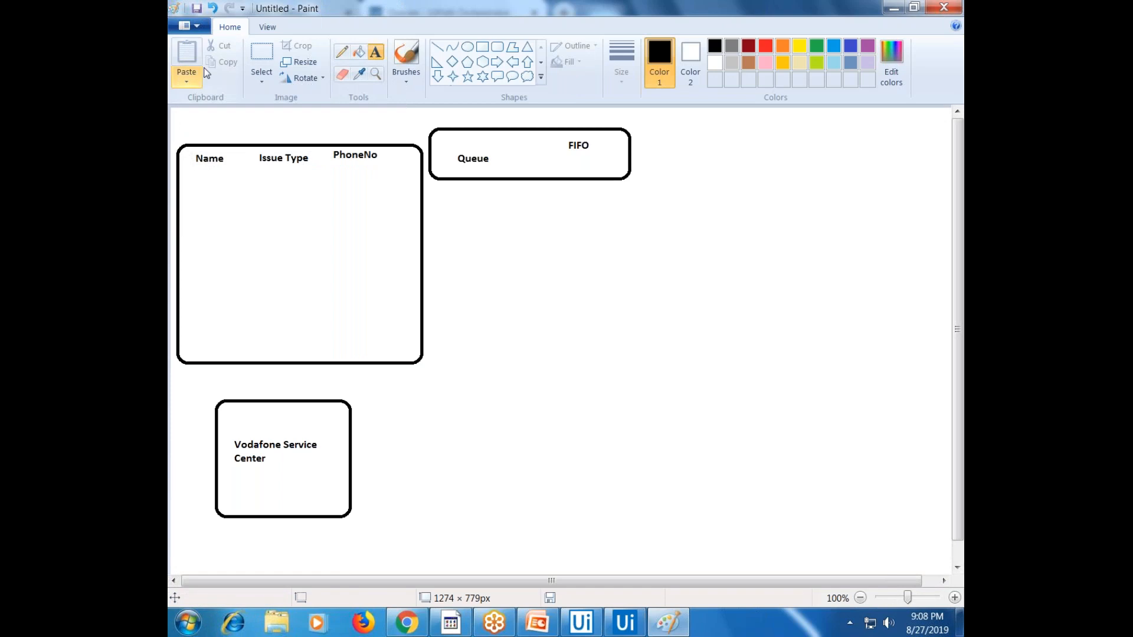
# Rearrange the headings so they read Name, PhoneNo, Issue Type from left to right
pyautogui.click(255, 66)
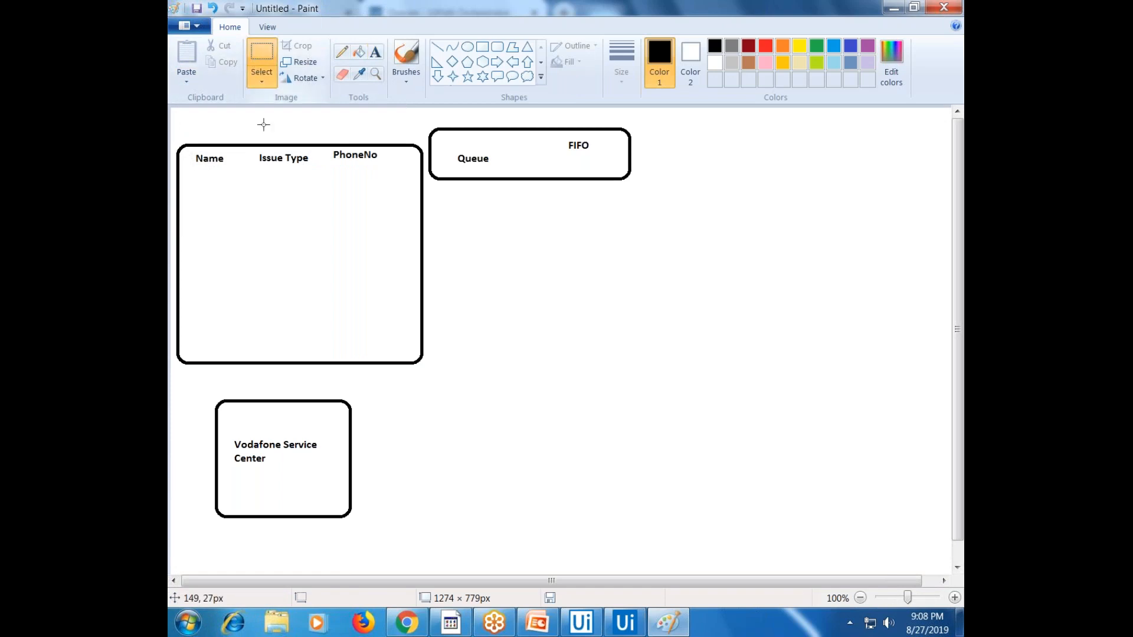
pyautogui.moveTo(332, 150); pyautogui.dragTo(283, 195)
pyautogui.click(258, 154)
pyautogui.moveTo(254, 154); pyautogui.dragTo(323, 173)
pyautogui.moveTo(316, 163); pyautogui.dragTo(411, 164)
pyautogui.moveTo(238, 188); pyautogui.dragTo(289, 208)
pyautogui.moveTo(287, 200); pyautogui.dragTo(314, 160)
pyautogui.click(435, 220)
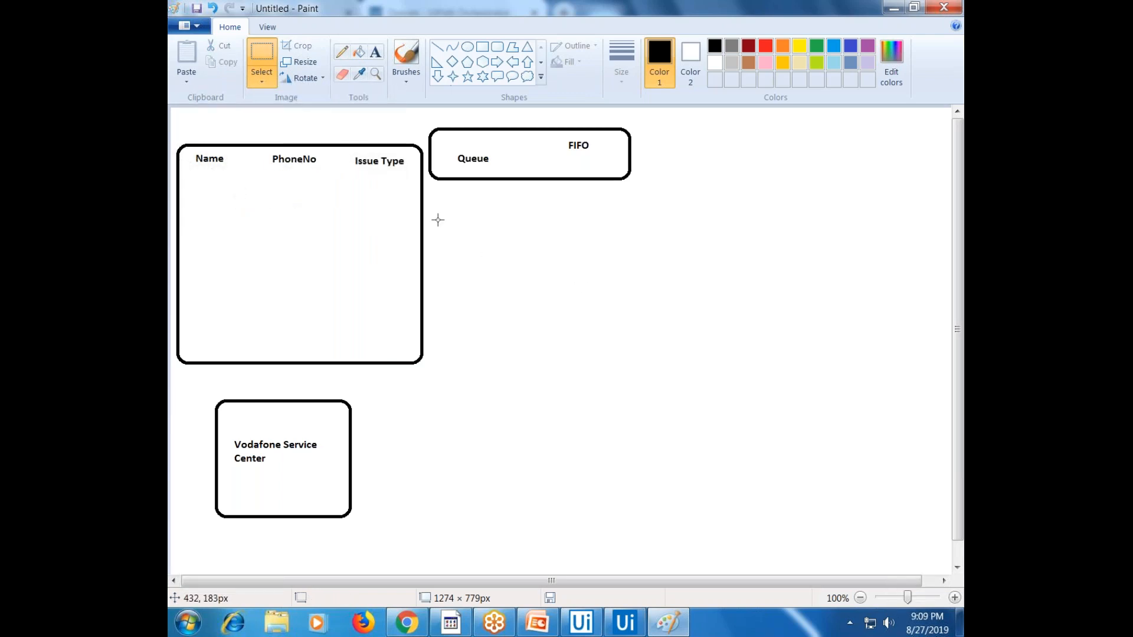
pyautogui.click(375, 52)
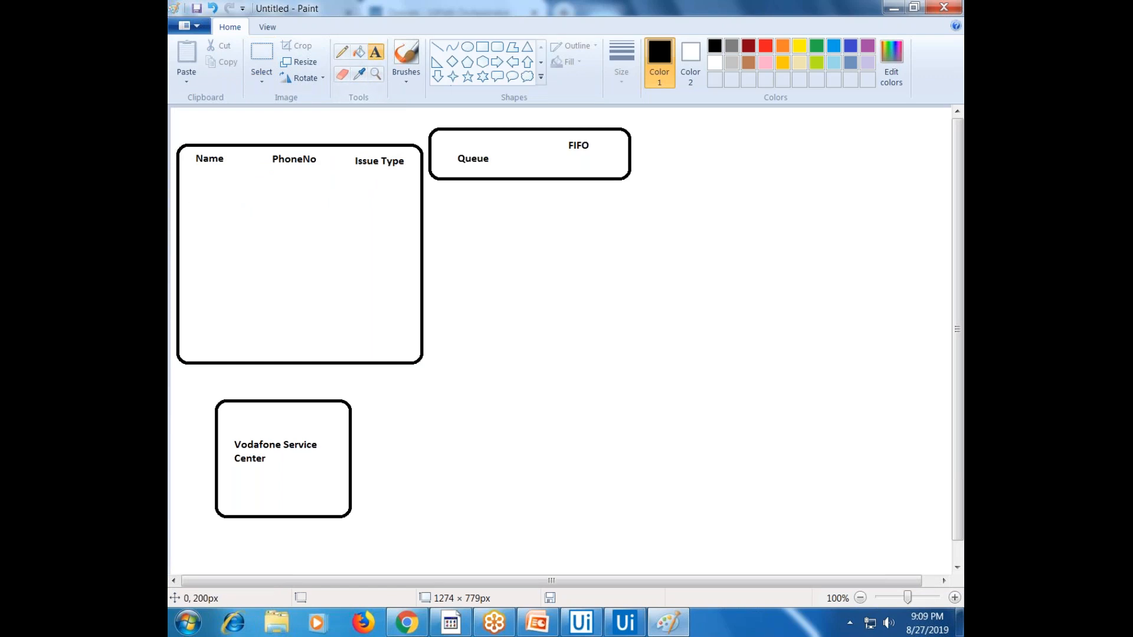
# Enter the first table row with a customer name, phone number and issue type Disconnect
pyautogui.click(194, 175)
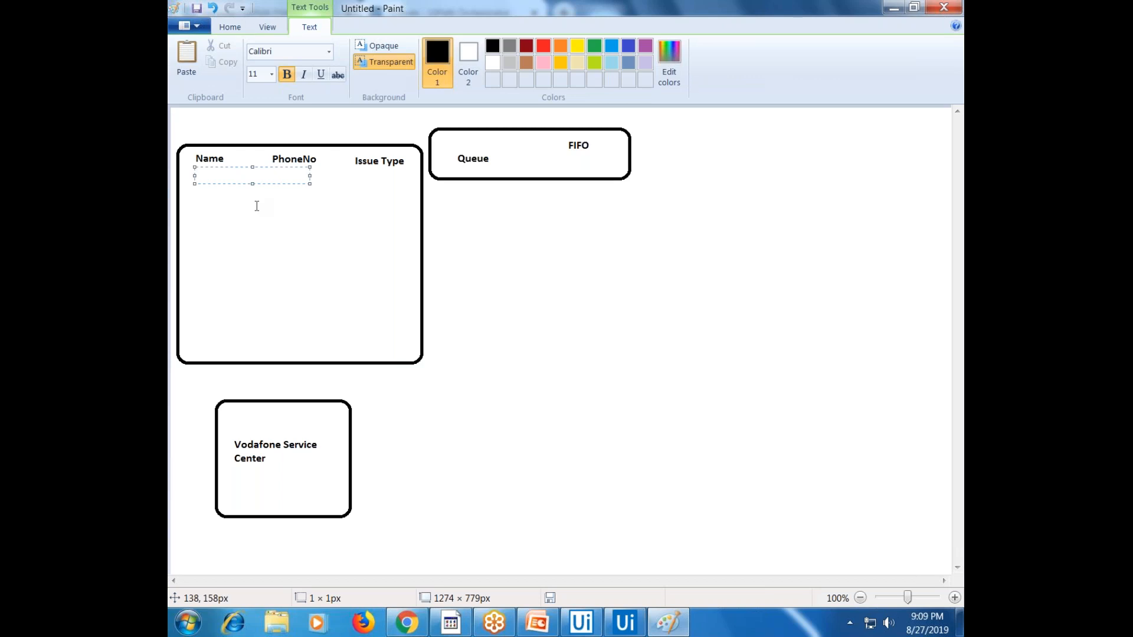
pyautogui.moveTo(310, 182); pyautogui.dragTo(464, 182)
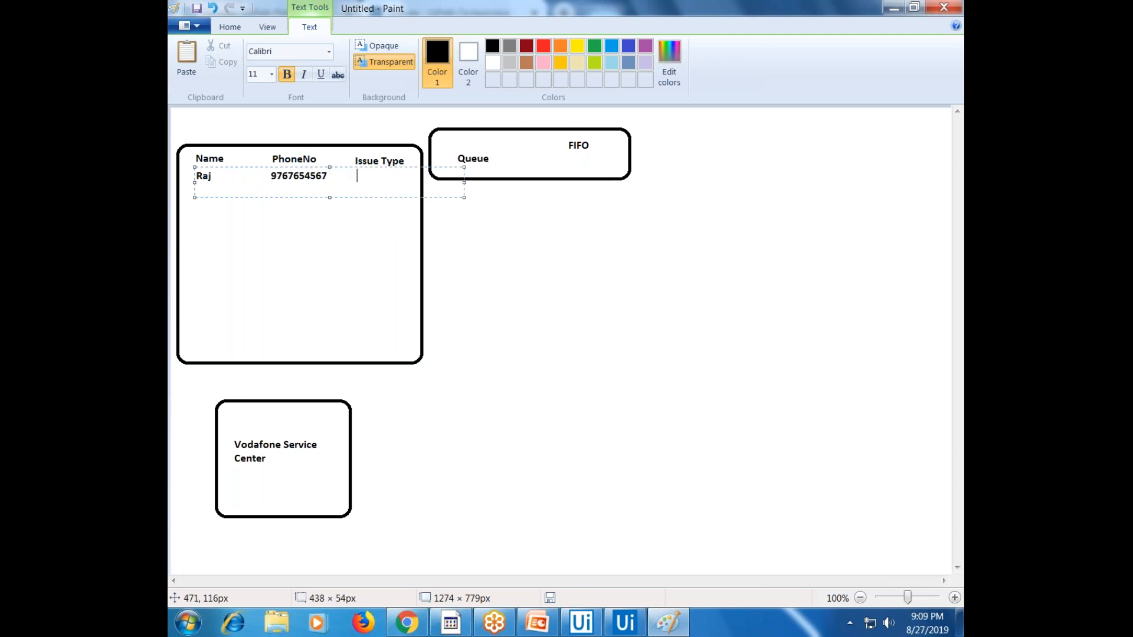
pyautogui.write('Disconnect Service')
pyautogui.press('Left')
pyautogui.press('Left')
pyautogui.press('Left')
pyautogui.press('Left')
pyautogui.press('Left')
pyautogui.press('Left')
pyautogui.press('Left')
pyautogui.press('Left')
pyautogui.press('Left')
pyautogui.press('Left')
pyautogui.press('Right')
pyautogui.press('Right')
pyautogui.press('Right')
pyautogui.press('Return')
pyautogui.press('Delete')
pyautogui.press('Delete')
pyautogui.press('Delete')
pyautogui.press('Delete')
pyautogui.press('Delete')
pyautogui.press('Delete')
pyautogui.press('Return')
# Enter the second row's customer name and phone number with issue text 'new Connection'
pyautogui.write('Hari')
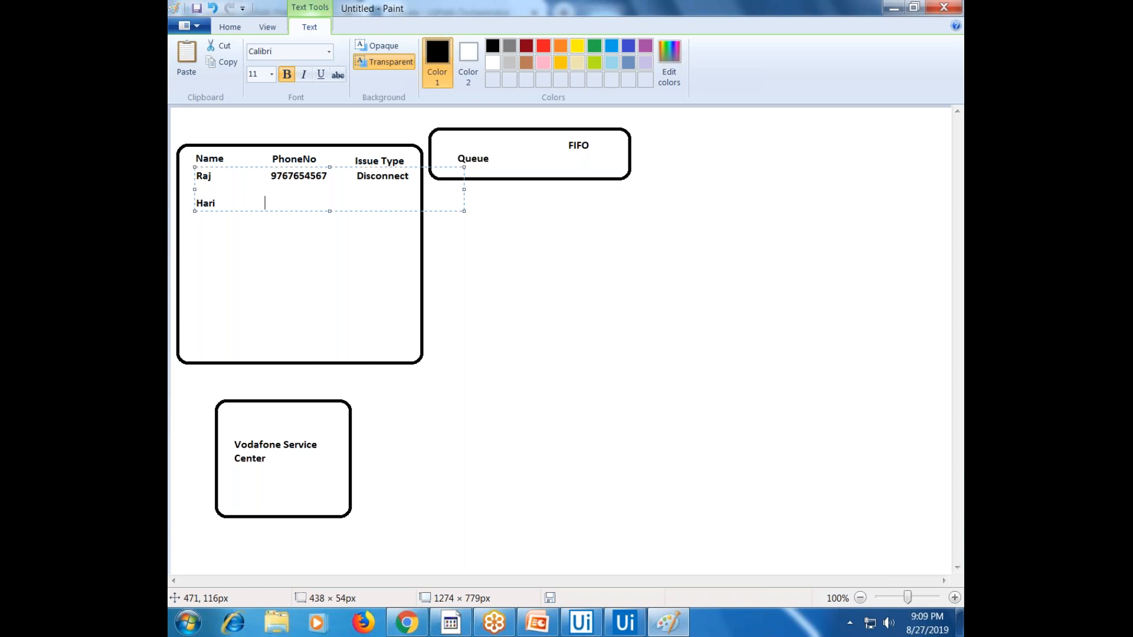
pyautogui.press('alt')
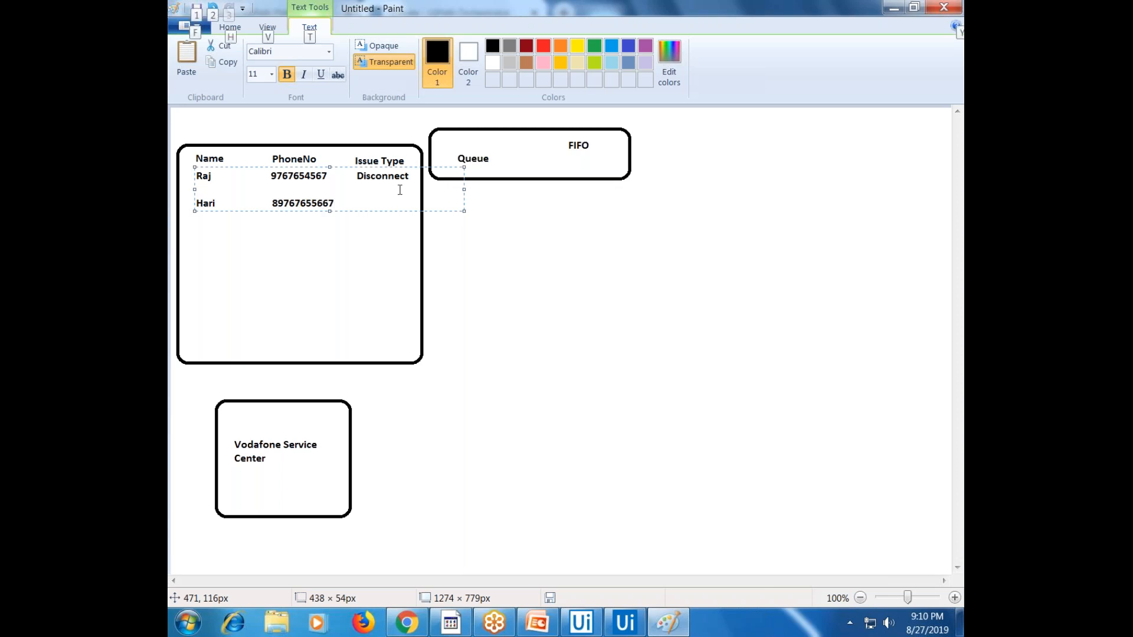
pyautogui.click(352, 195)
pyautogui.press('BackSpace')
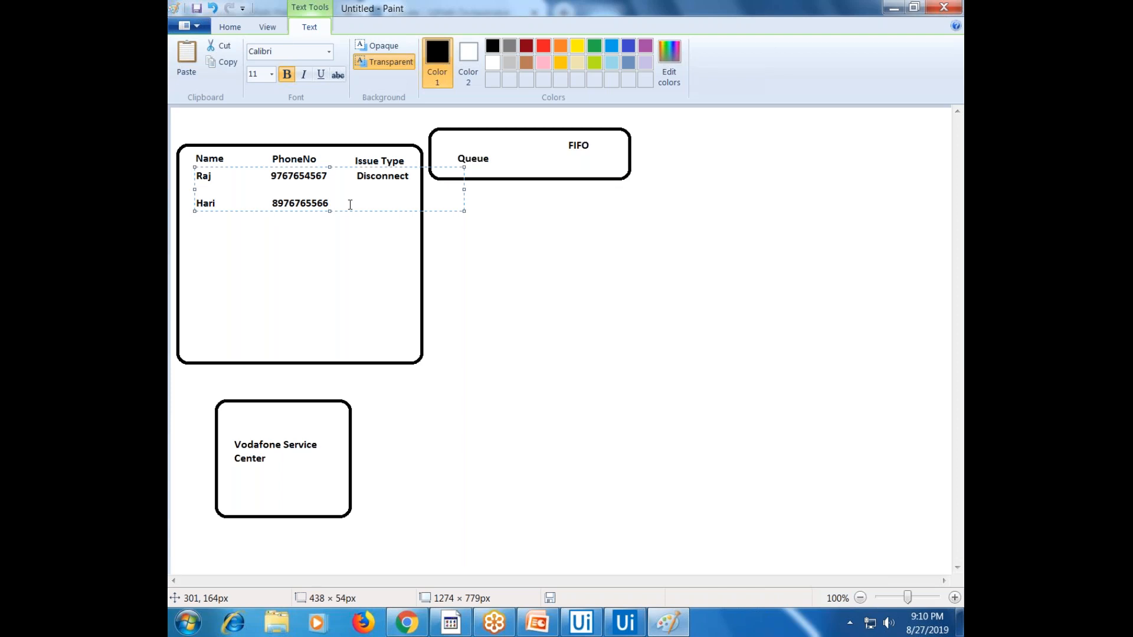
pyautogui.write('M')
pyautogui.press('BackSpace')
pyautogui.write('new Co')
pyautogui.press('BackSpace')
pyautogui.write('onnection')
# Shorten the second row's issue type to PortConn, then switch to the PowerPoint slides
pyautogui.press('Left')
pyautogui.press('Left')
pyautogui.press('Left')
pyautogui.press('Left')
pyautogui.press('Left')
pyautogui.press('Left')
pyautogui.press('Left')
pyautogui.hotkey('ctrl', 'shift', 'Left')
pyautogui.write('Port')
pyautogui.click(406, 205)
pyautogui.press('BackSpace')
pyautogui.write('\\')
pyautogui.press('BackSpace')
pyautogui.press('Delete')
pyautogui.press('Delete')
pyautogui.press('Delete')
pyautogui.press('Delete')
pyautogui.press('Delete')
pyautogui.click(474, 243)
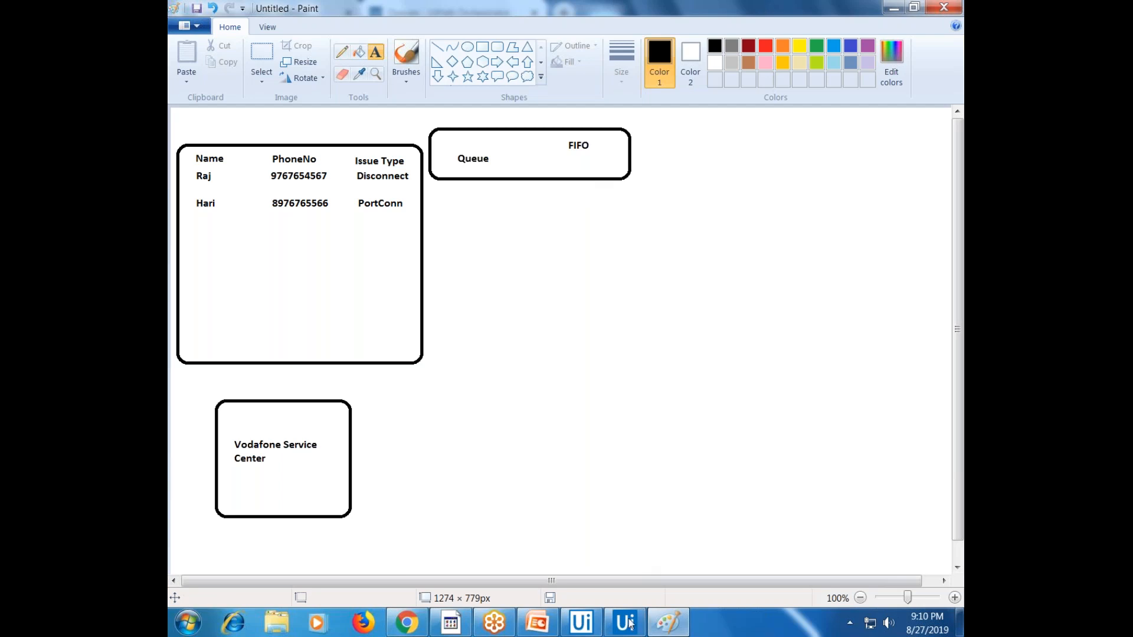
pyautogui.click(531, 631)
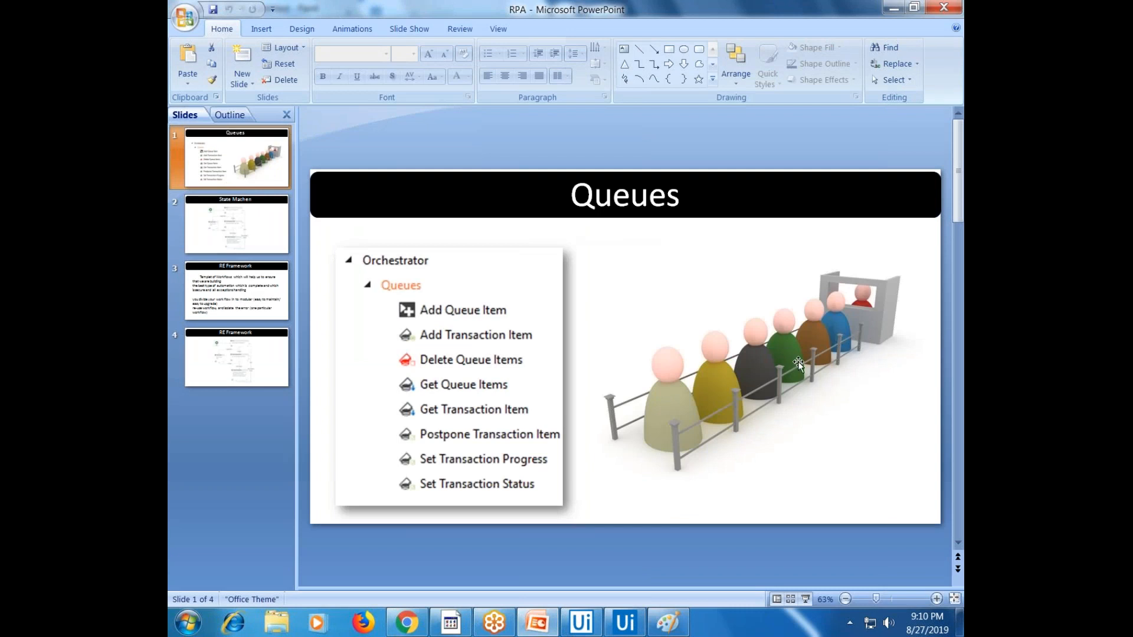
# Switch from the PowerPoint Queues slide back to the Paint diagram
pyautogui.click(666, 621)
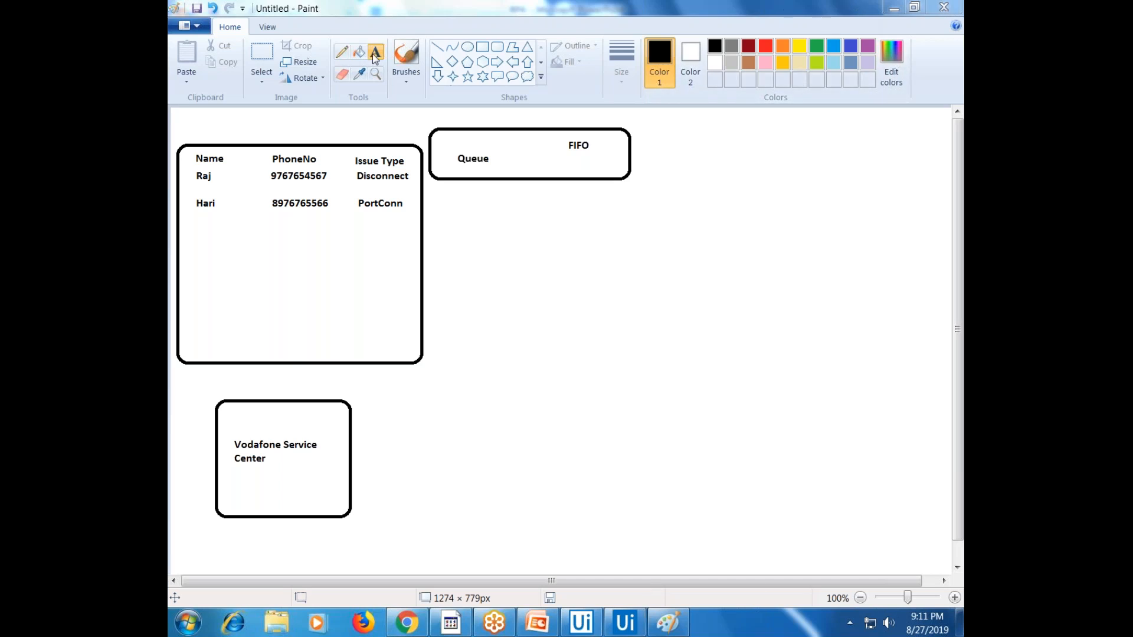
# Number the two table rows 1 and 2 in the Paint diagram
pyautogui.click(187, 172)
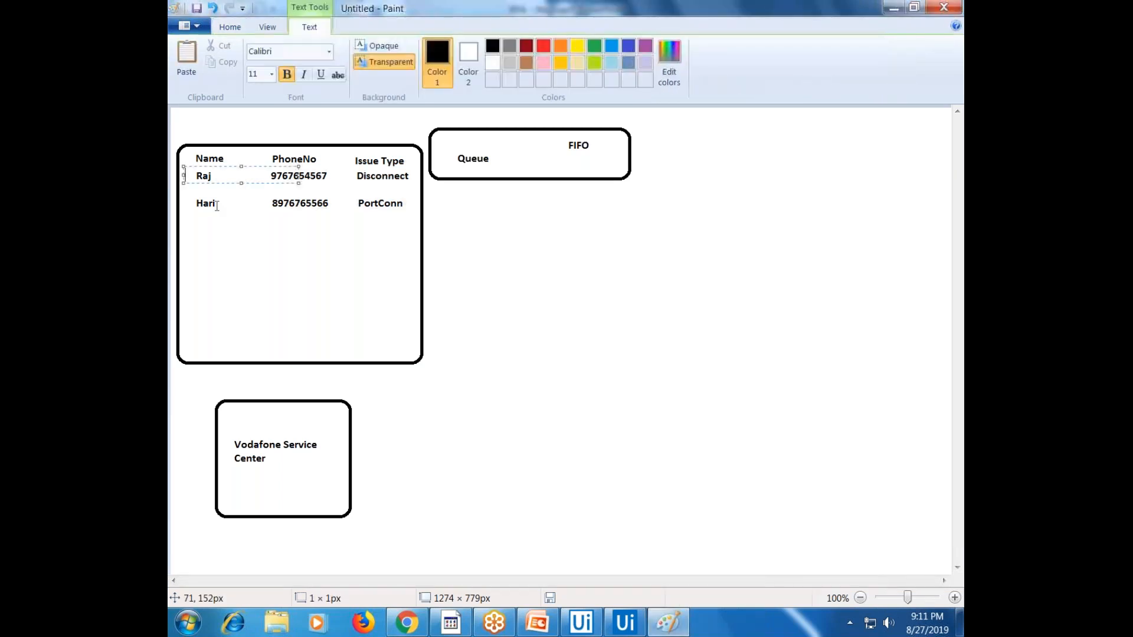
pyautogui.write('1')
pyautogui.click(189, 205)
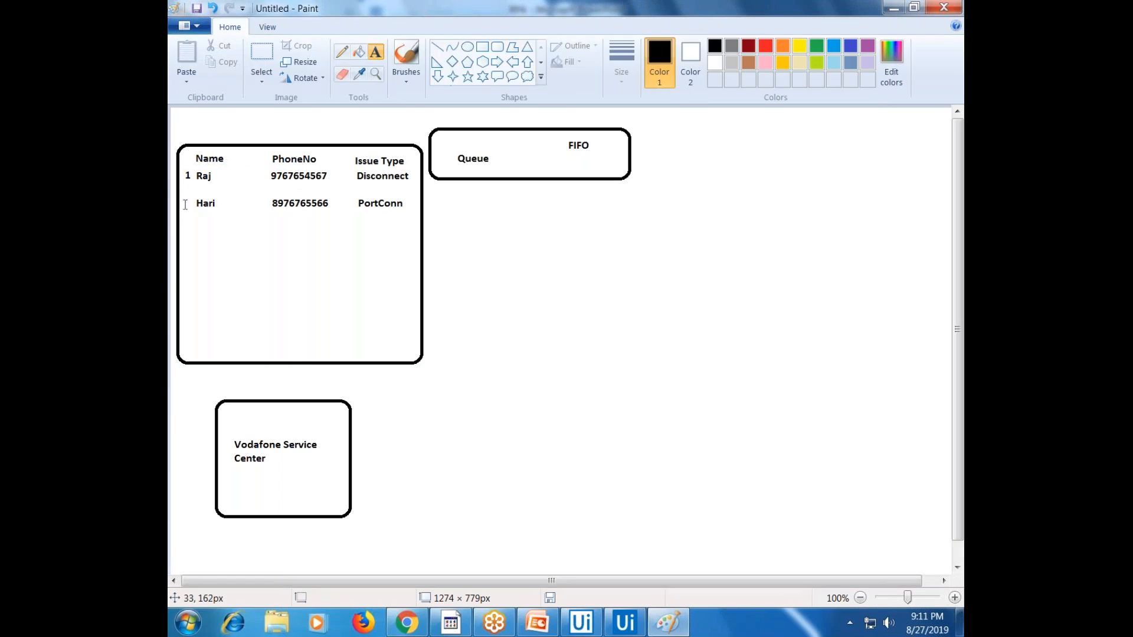
pyautogui.click(184, 195)
pyautogui.write('2')
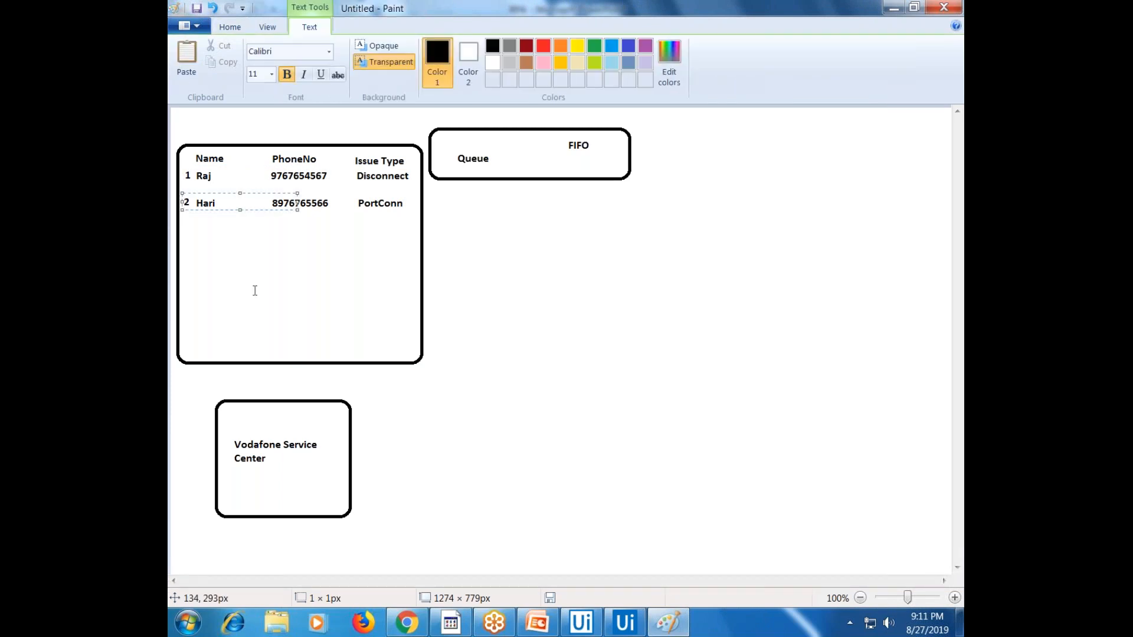
pyautogui.click(253, 291)
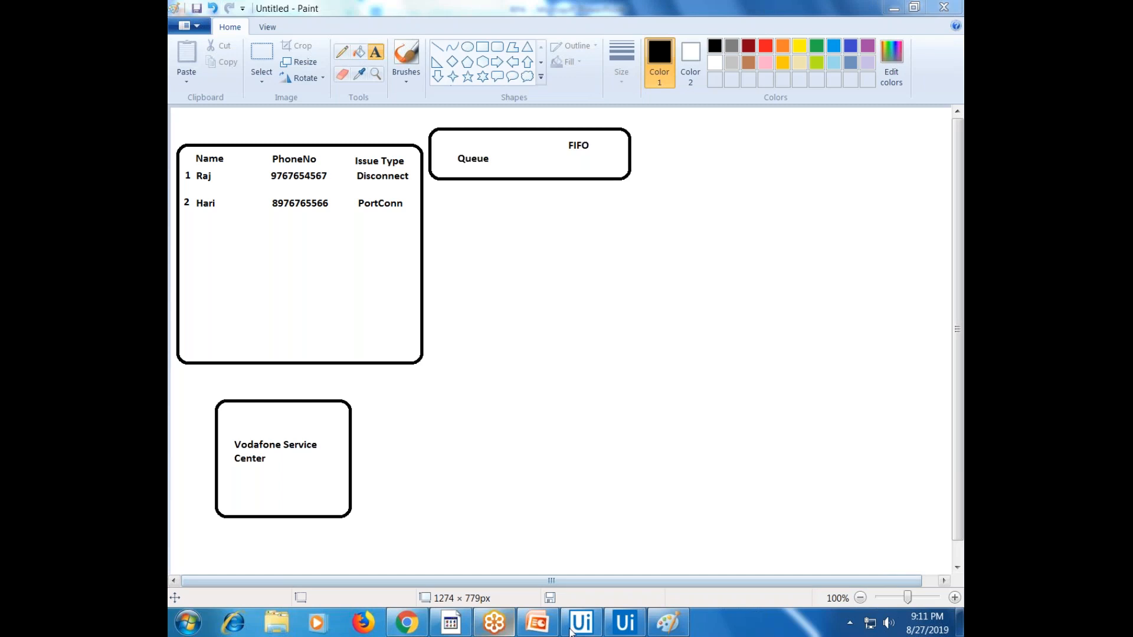
# Switch to UiPath Orchestrator's empty Queues page and start adding a new queue
pyautogui.click(415, 629)
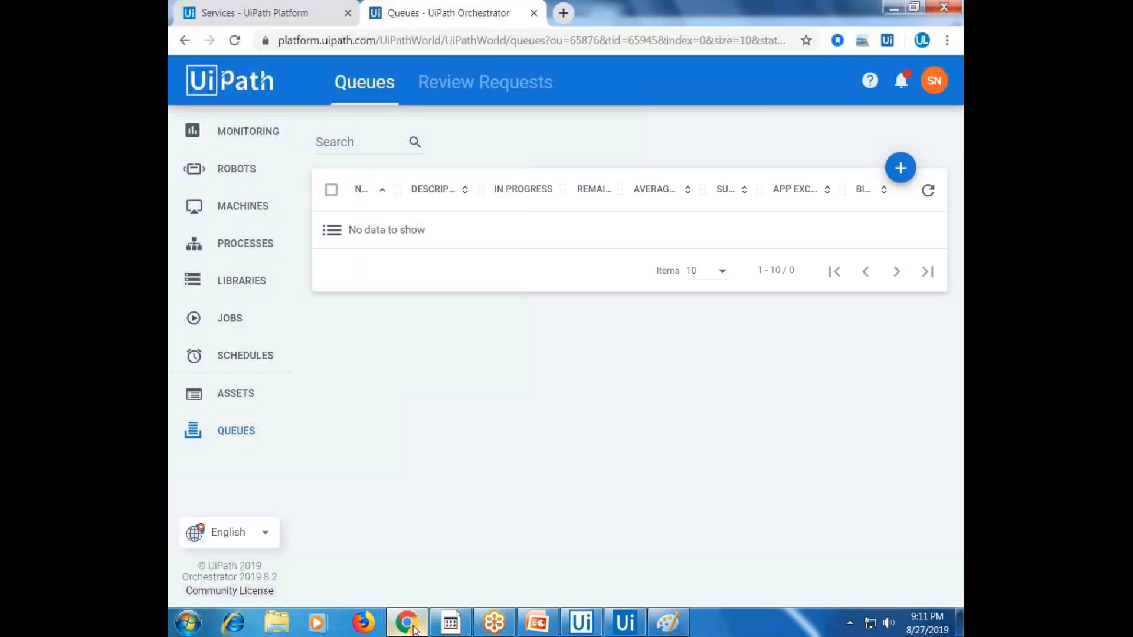
pyautogui.click(415, 629)
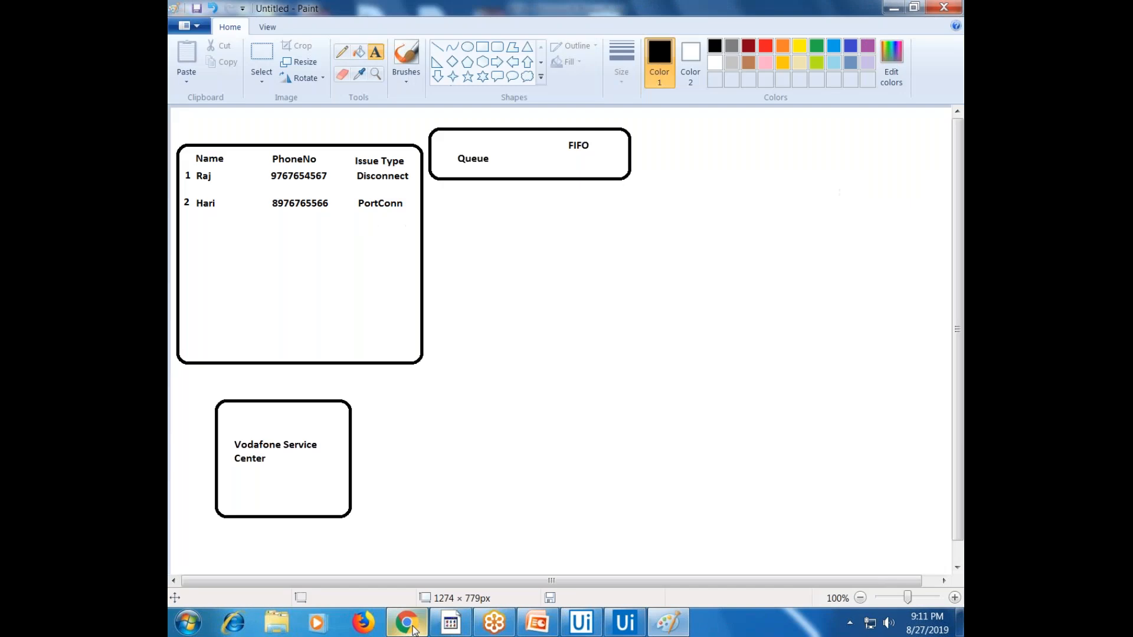
pyautogui.click(415, 629)
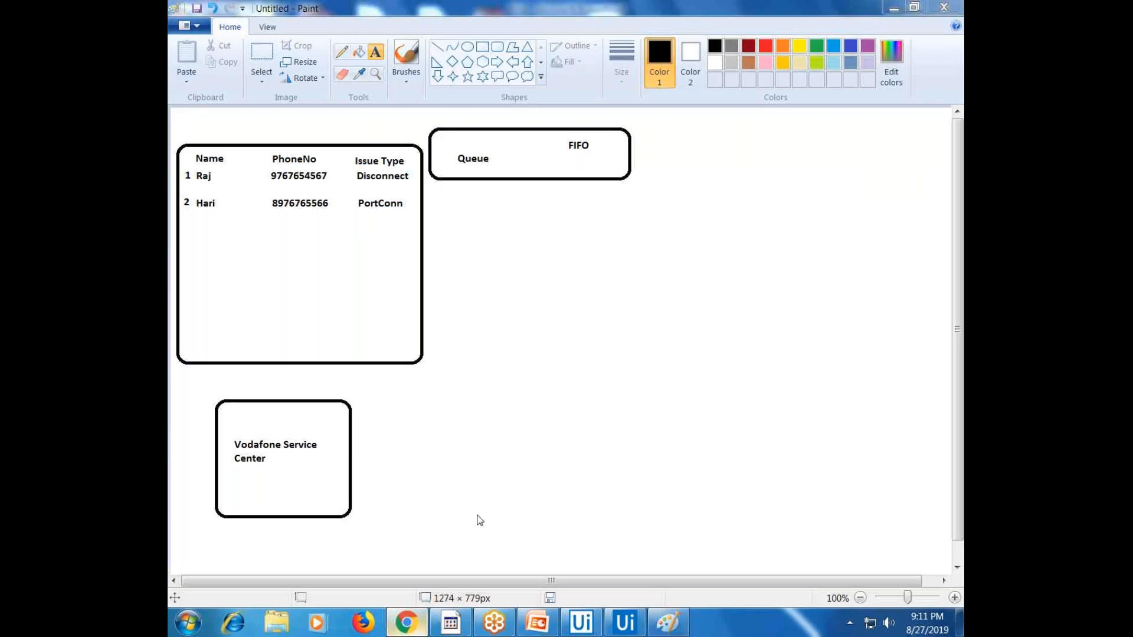
pyautogui.click(901, 176)
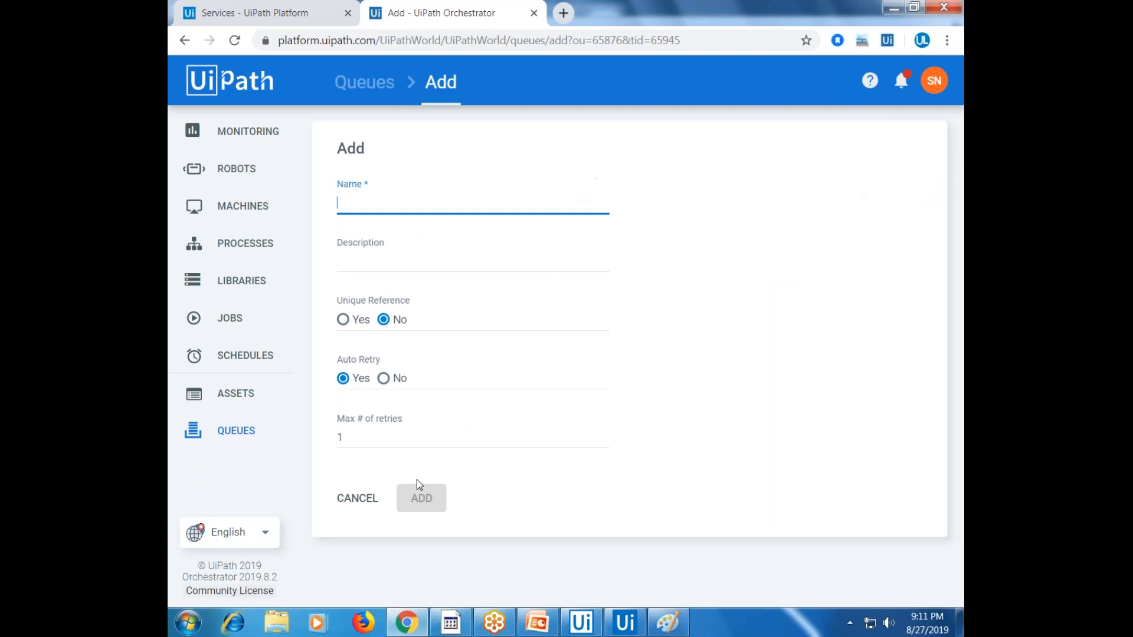
# Save a queue named VodafonServiceCenter and widen the Name column to show it fully
pyautogui.click(356, 506)
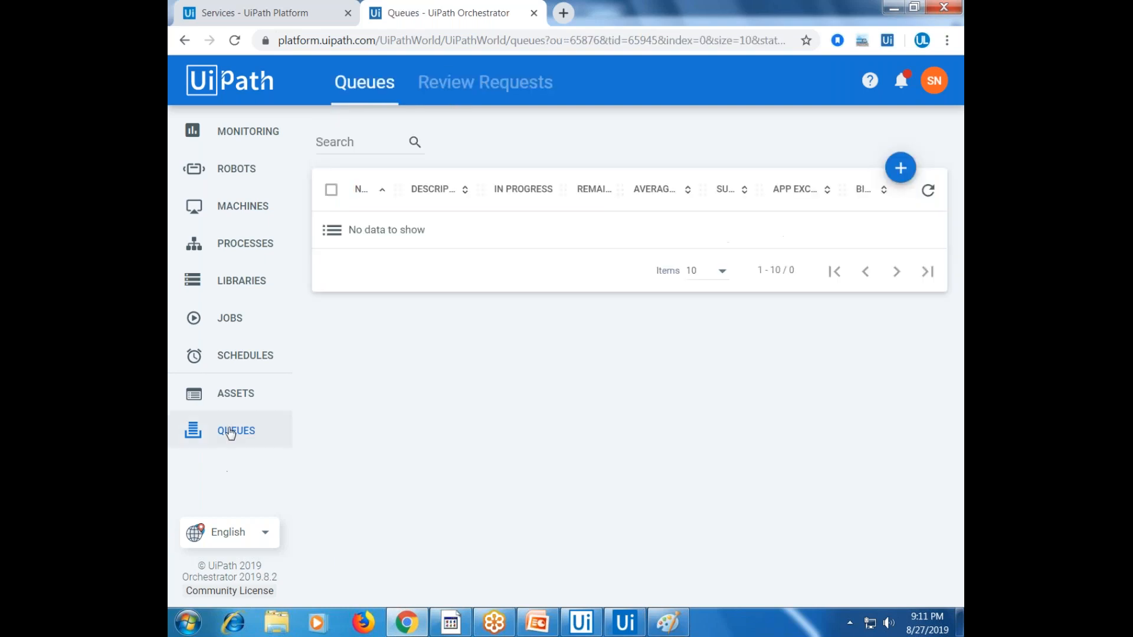
pyautogui.click(236, 432)
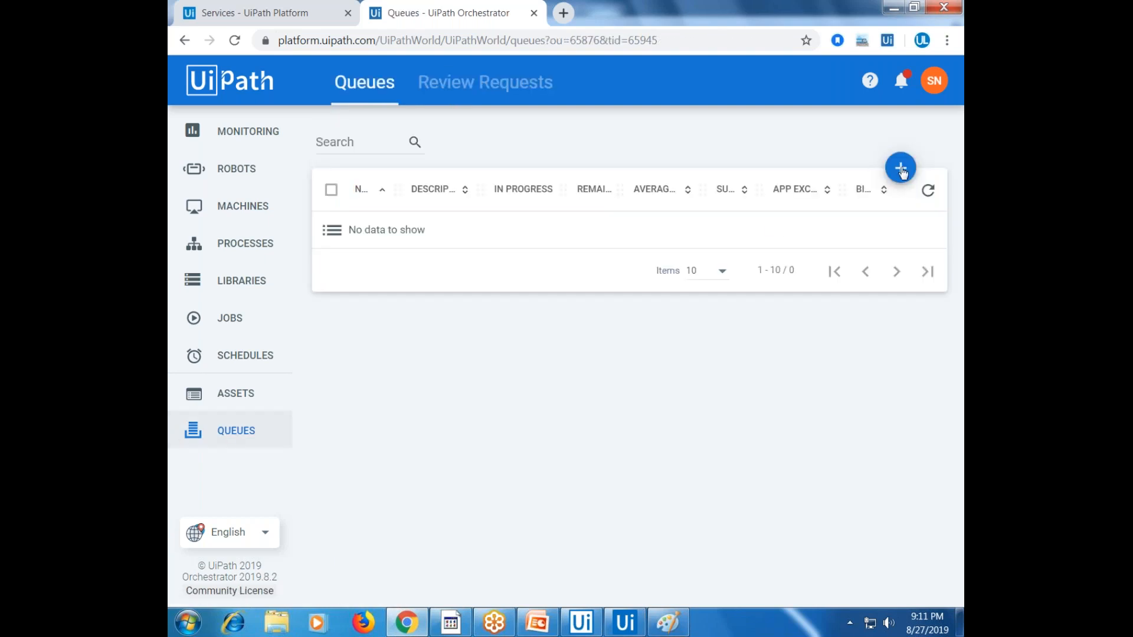
pyautogui.click(900, 167)
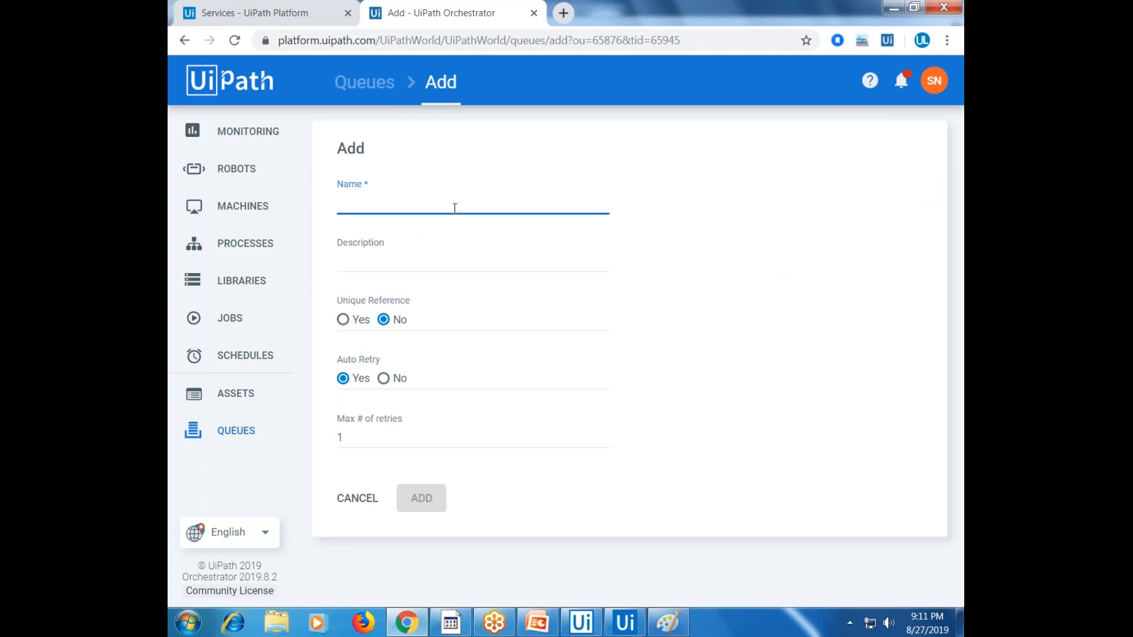
pyautogui.write('Vo')
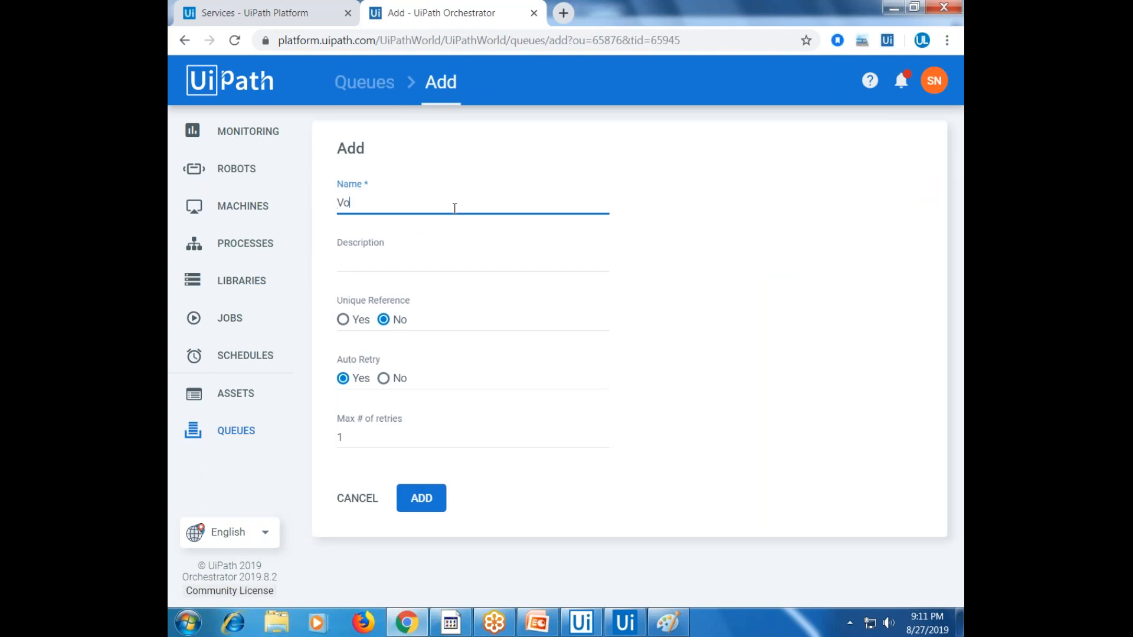
pyautogui.write('dafonServiceCenter')
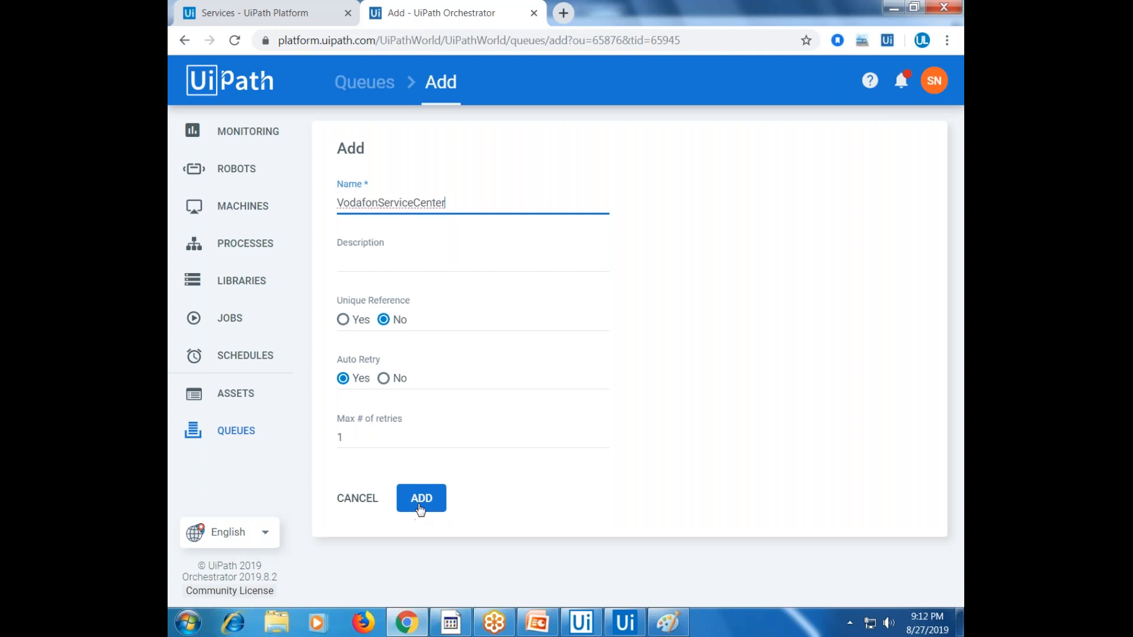
pyautogui.click(421, 498)
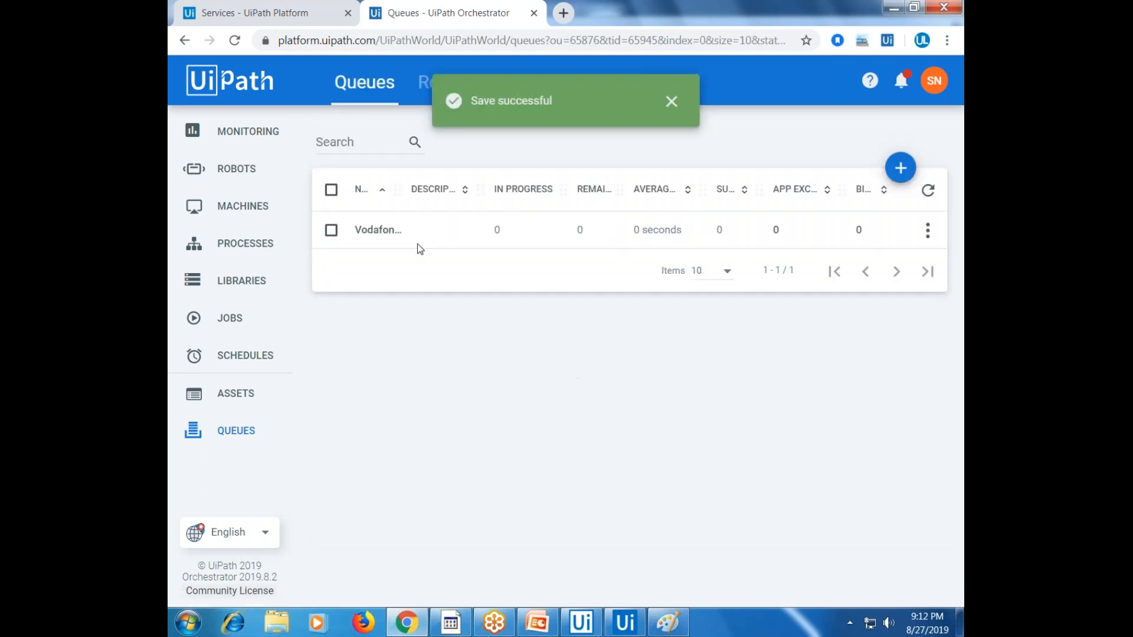
pyautogui.moveTo(400, 189); pyautogui.dragTo(481, 186)
pyautogui.doubleClick(443, 230)
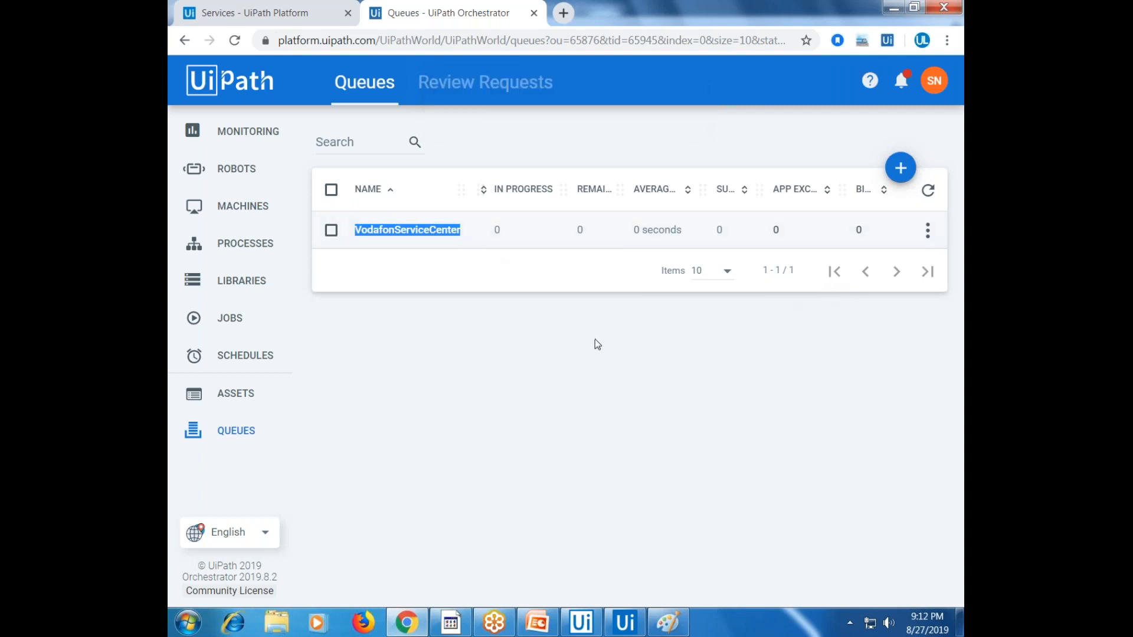
pyautogui.click(640, 624)
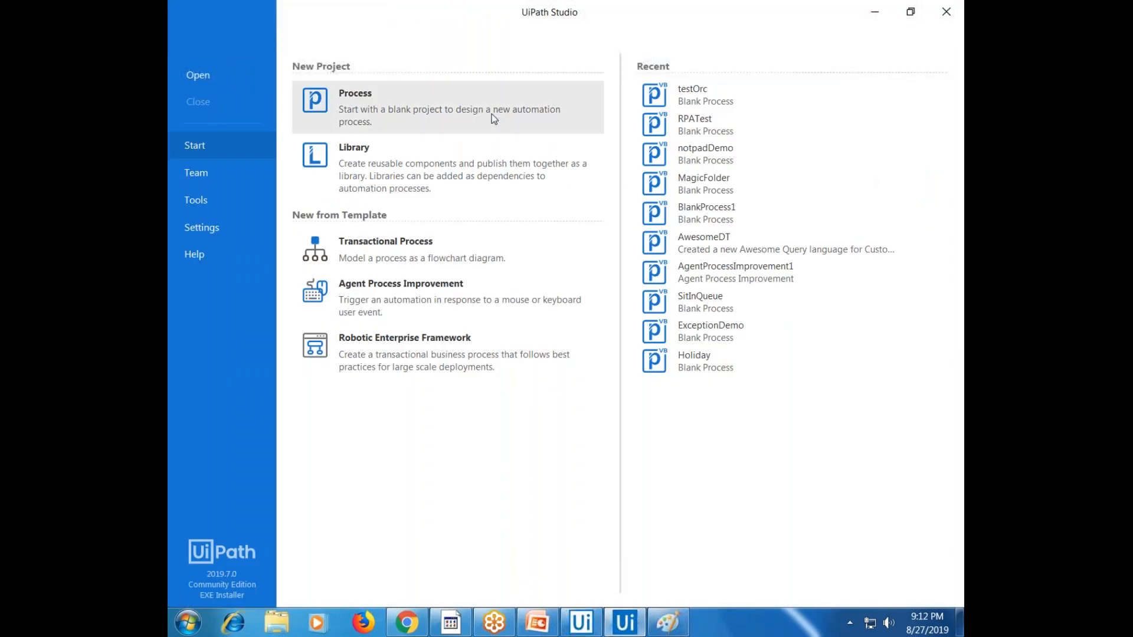
# Create a blank Studio process named Dispatcher, then switch back to Paint
pyautogui.click(493, 118)
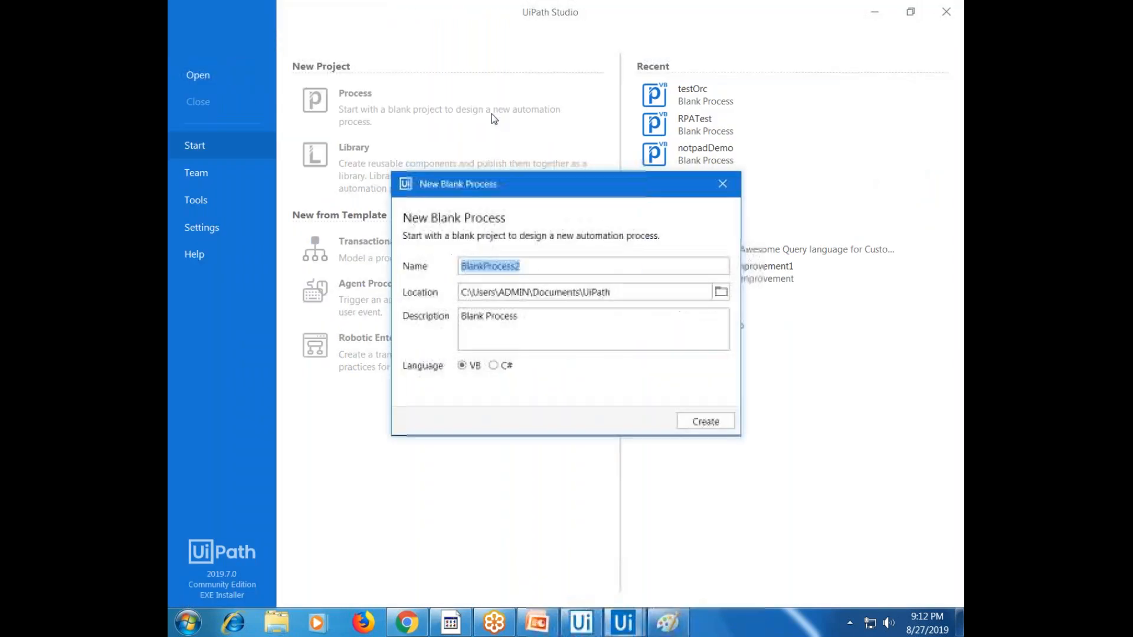
pyautogui.write('Dispa')
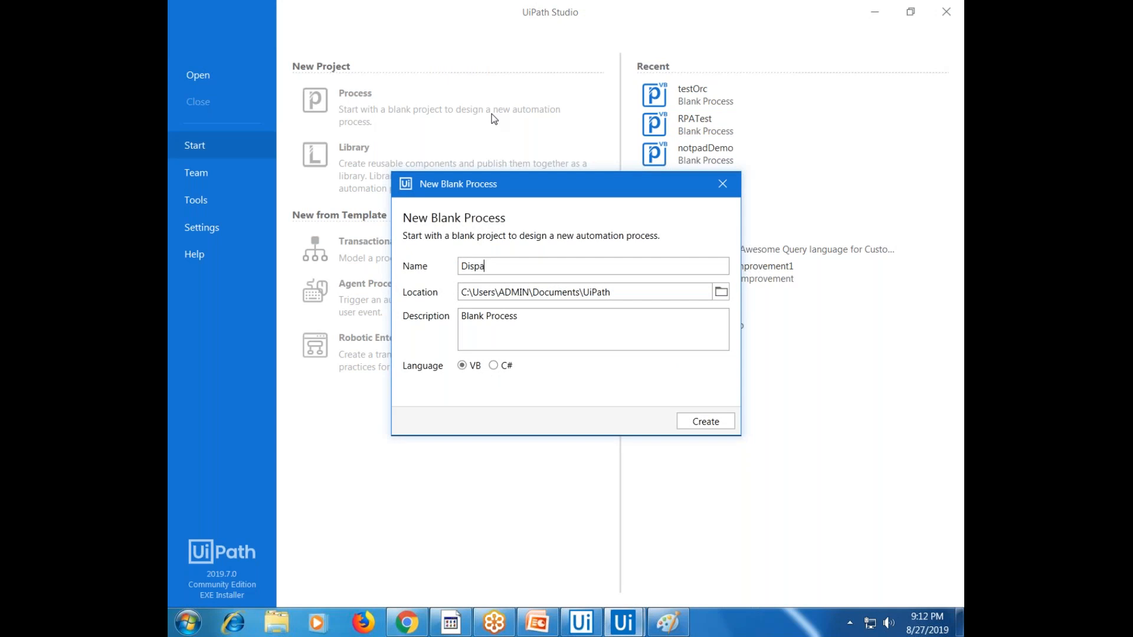
pyautogui.write('tcher')
pyautogui.press('Return')
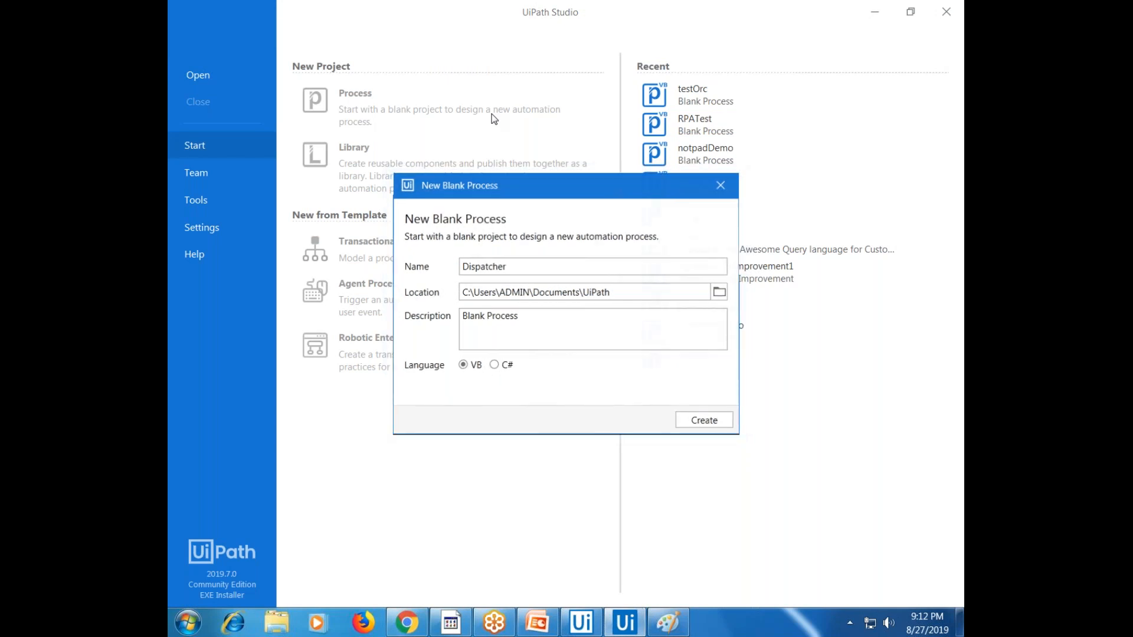
pyautogui.click(668, 620)
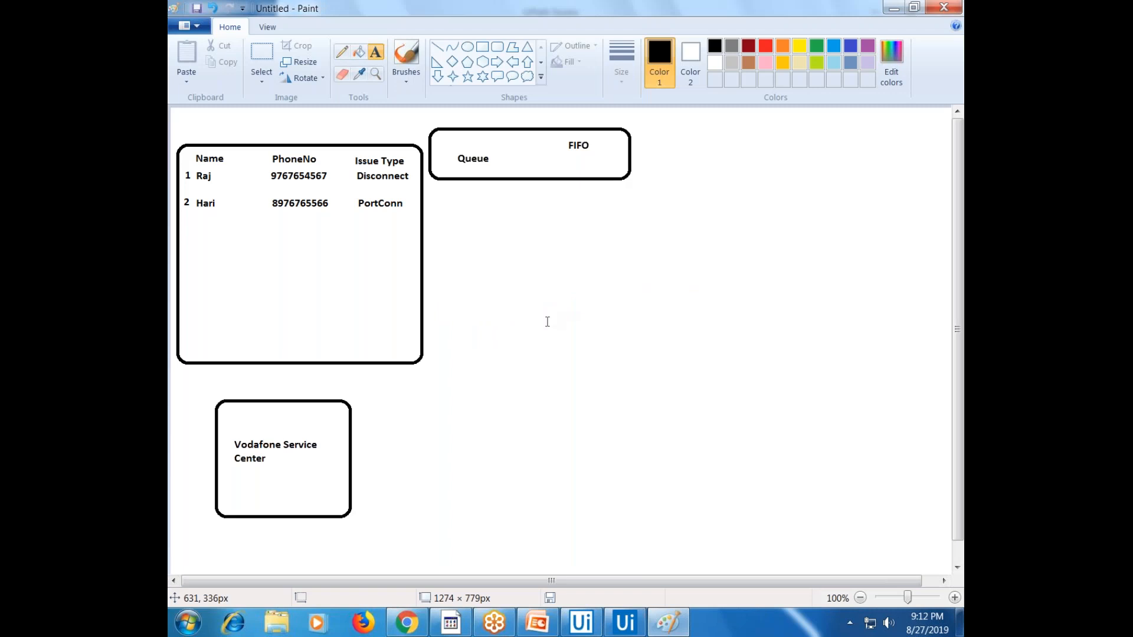
# Write a 'Dispatcher' label and move it beneath the Vodafone Service Center box
pyautogui.click(241, 374)
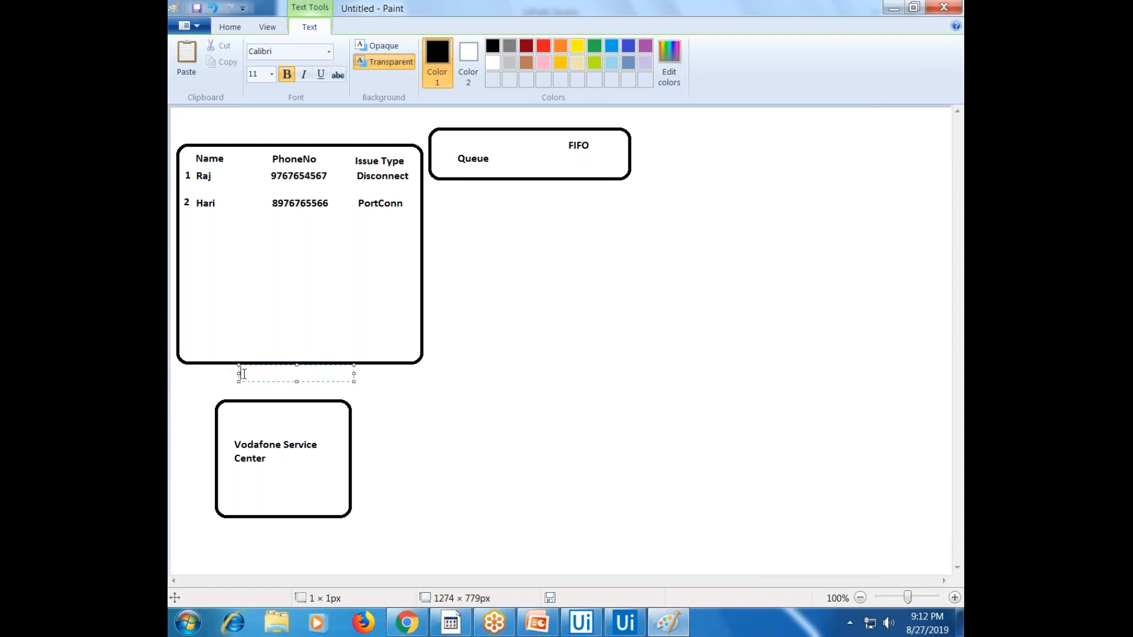
pyautogui.write('Dispatcher')
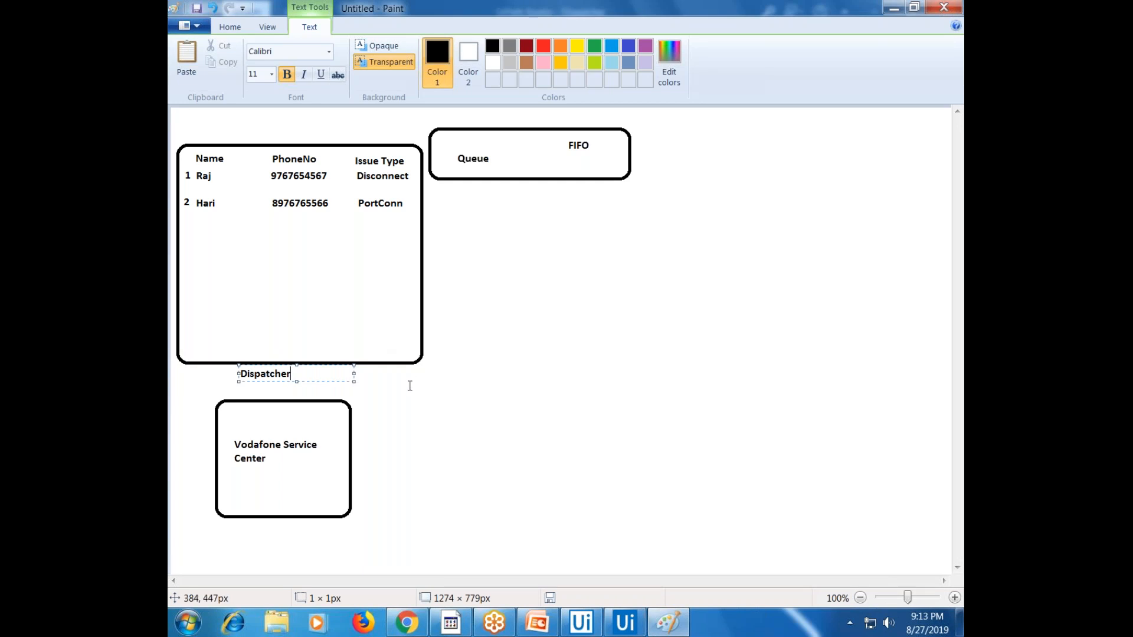
pyautogui.click(363, 388)
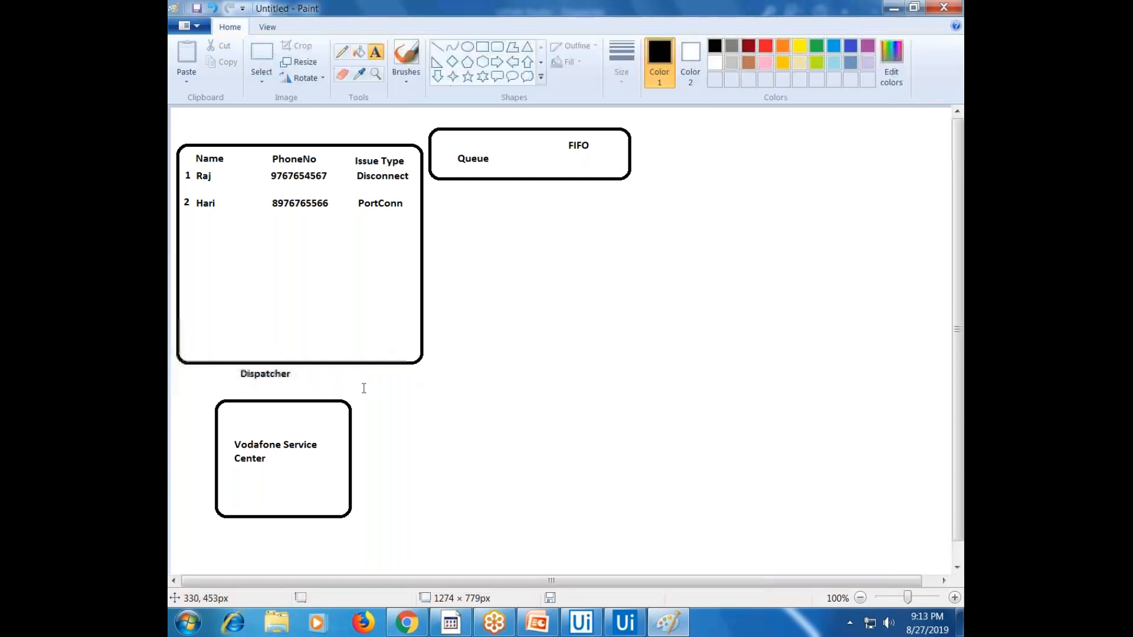
pyautogui.hotkey('ctrl', 'z')
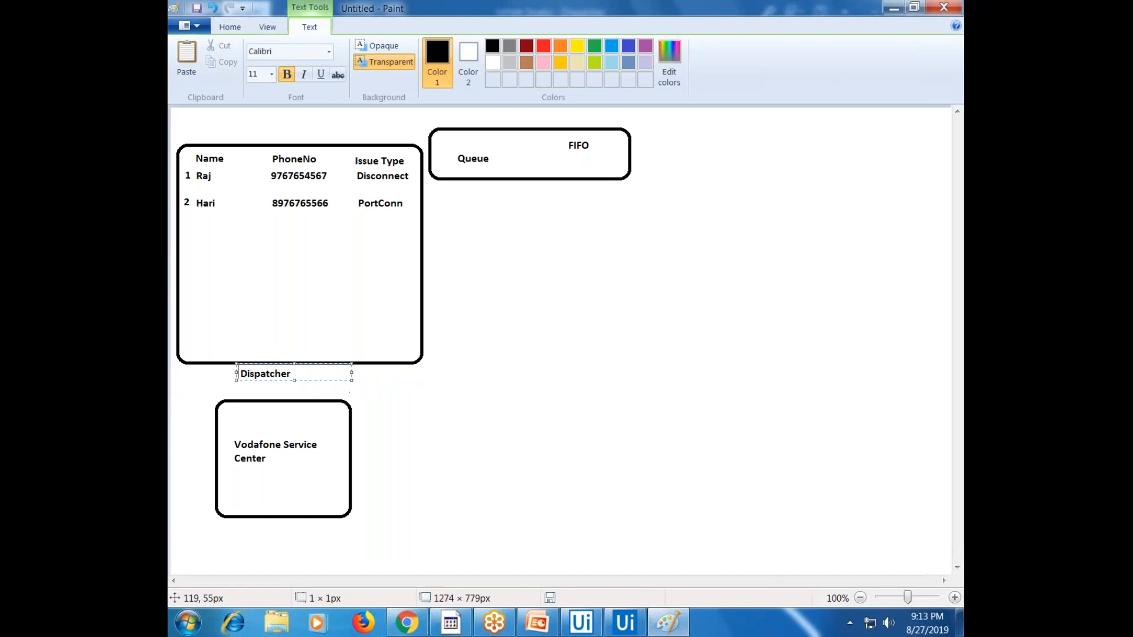
pyautogui.click(467, 189)
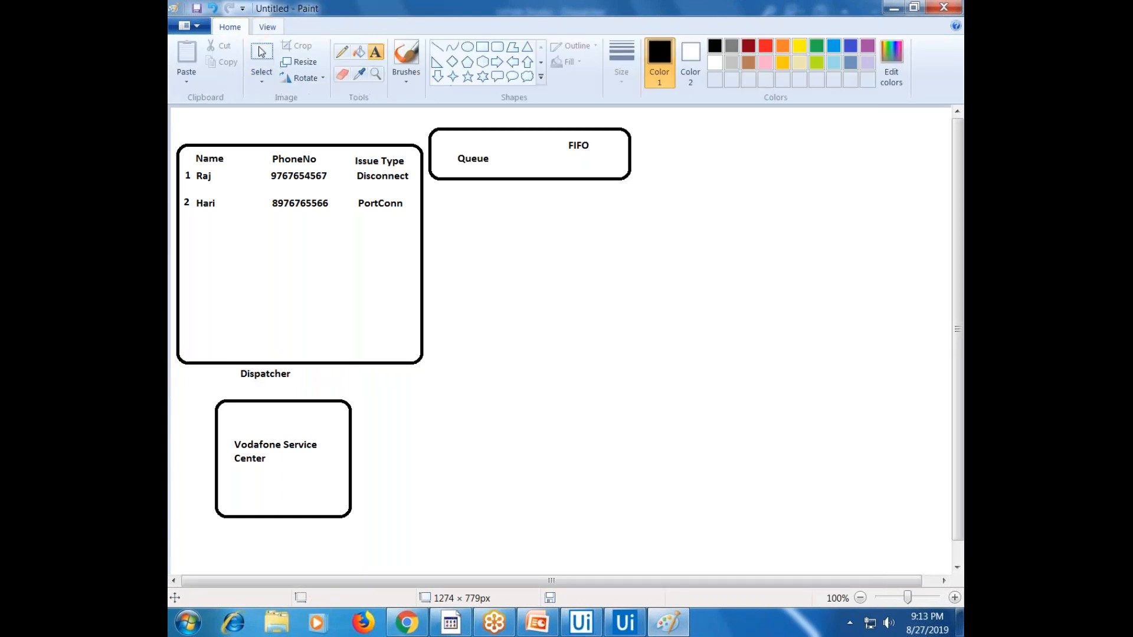
pyautogui.click(261, 53)
pyautogui.moveTo(237, 367); pyautogui.dragTo(300, 557)
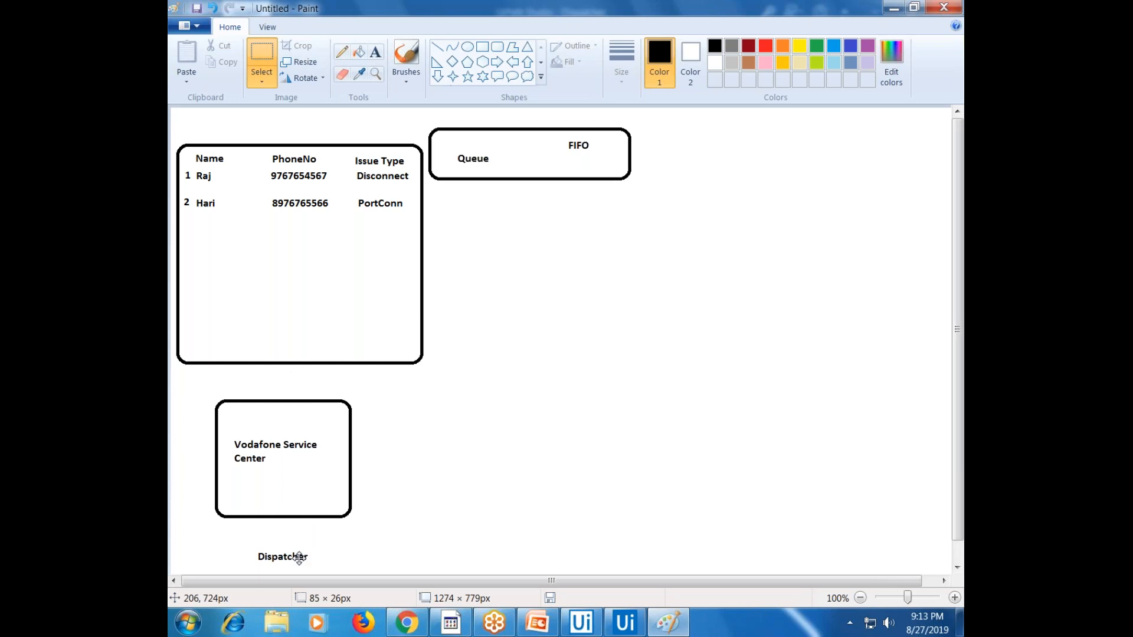
# Draw a thin rounded rectangle just under the Vodafone Service Center box
pyautogui.click(498, 46)
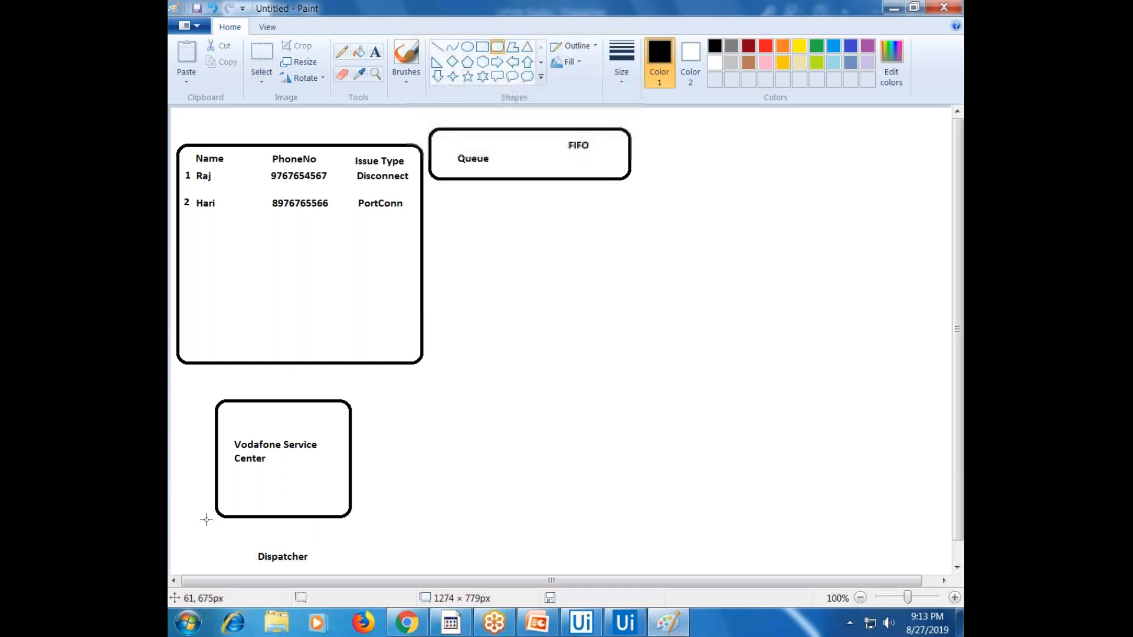
pyautogui.moveTo(206, 519)
pyautogui.mouseDown()
pyautogui.moveTo(383, 549)
pyautogui.moveTo(366, 541)
pyautogui.mouseUp()
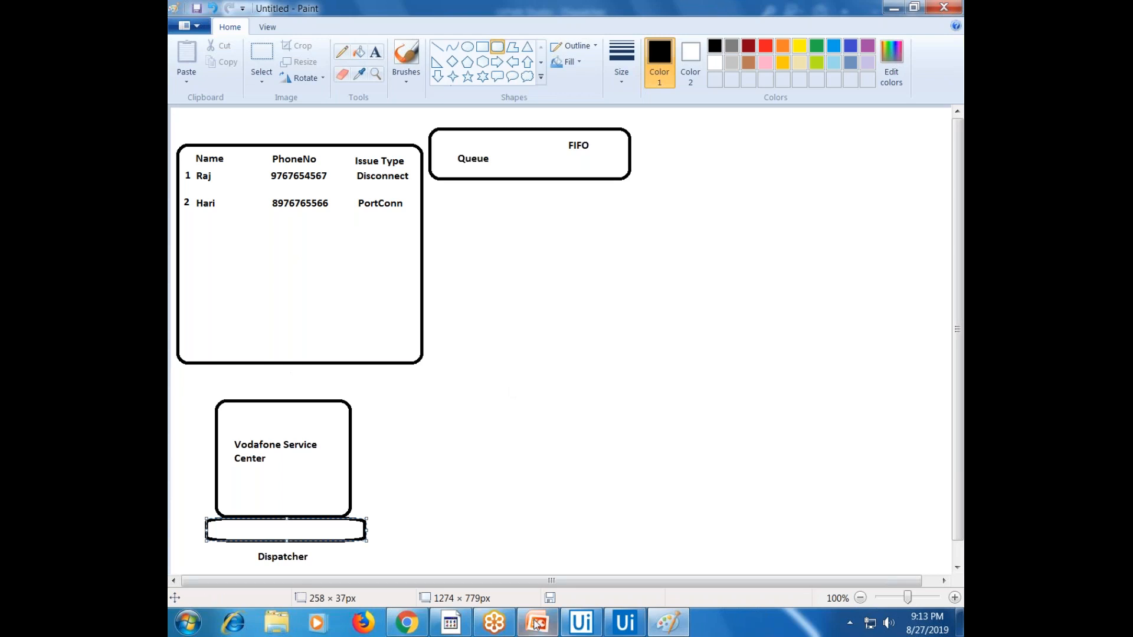
pyautogui.click(416, 624)
pyautogui.click(414, 616)
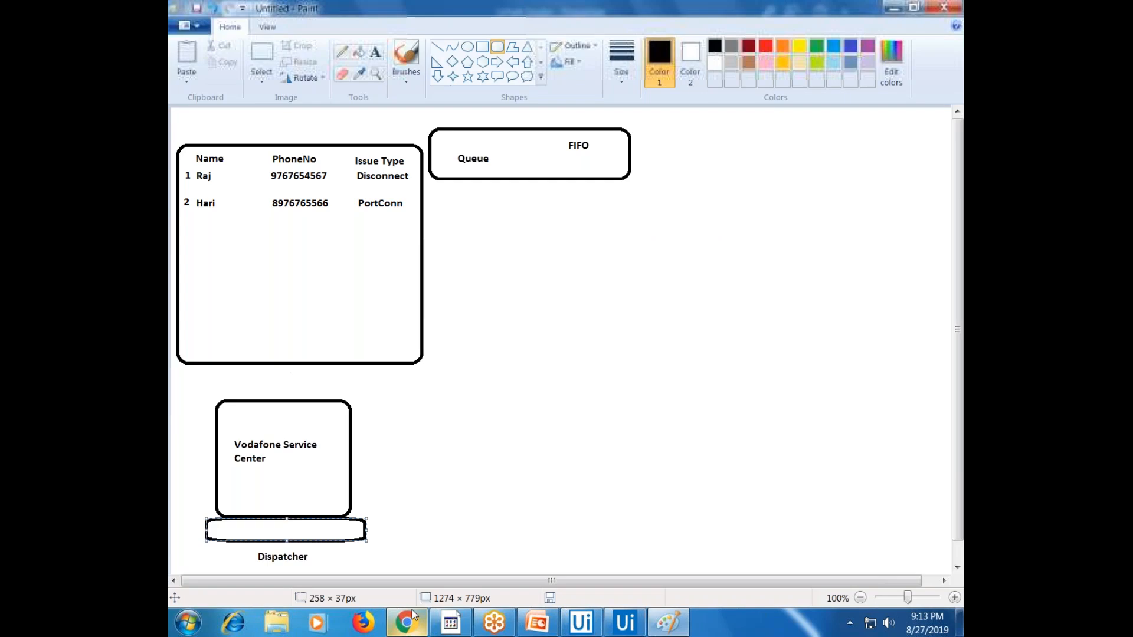
# Close Orchestrator settings, search activities for 'queue' and drop Add Queue Item onto Main
pyautogui.click(633, 627)
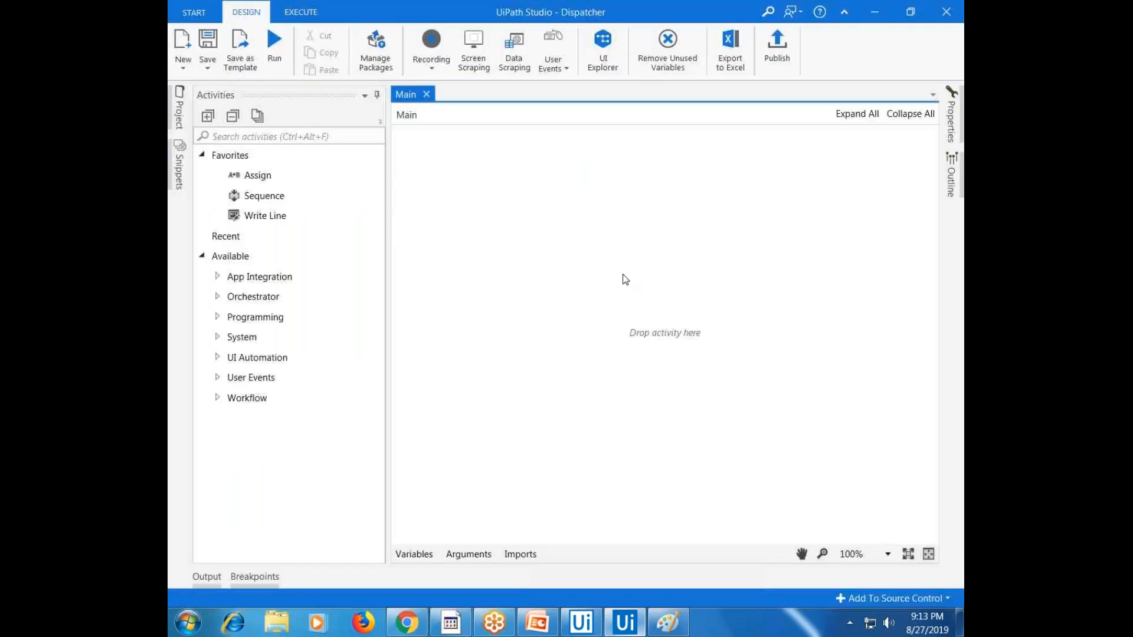
pyautogui.click(581, 622)
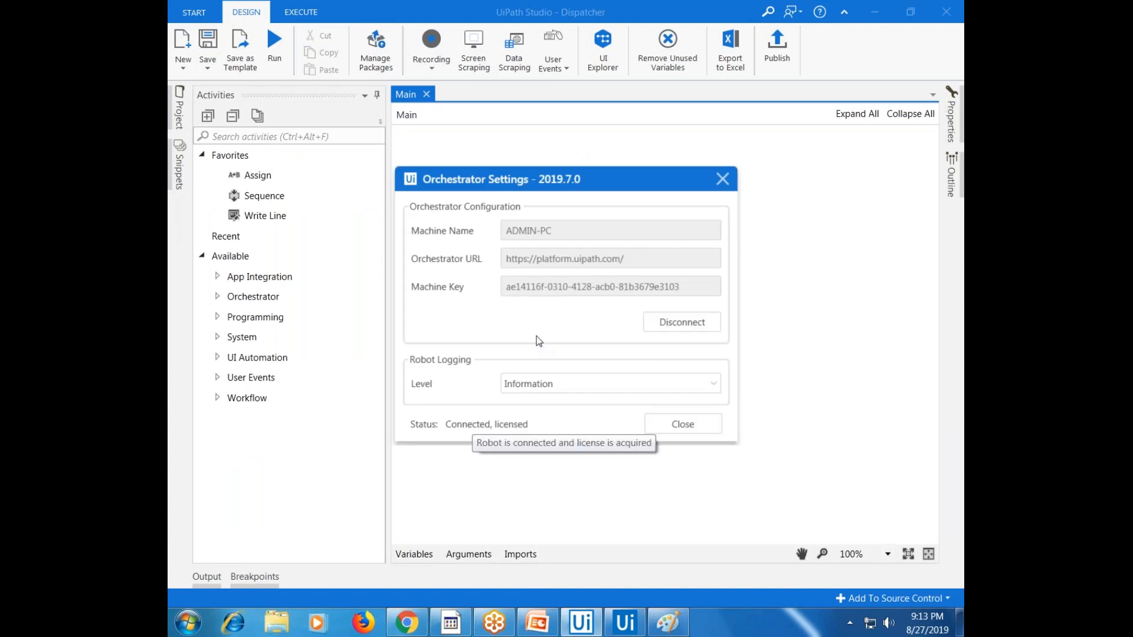
pyautogui.click(722, 178)
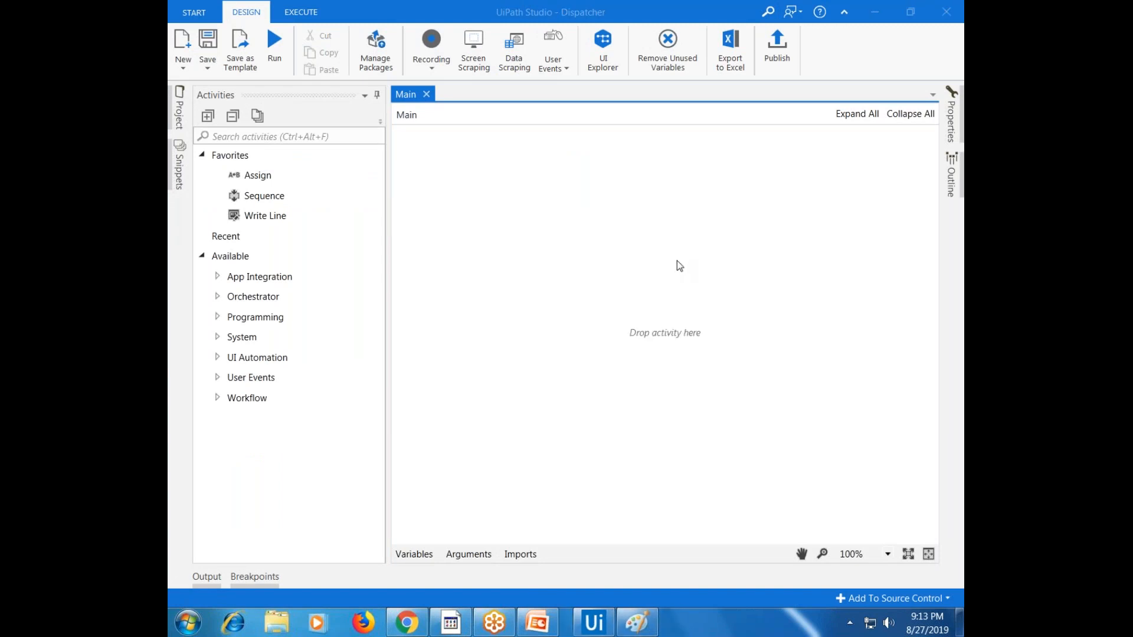
pyautogui.click(323, 138)
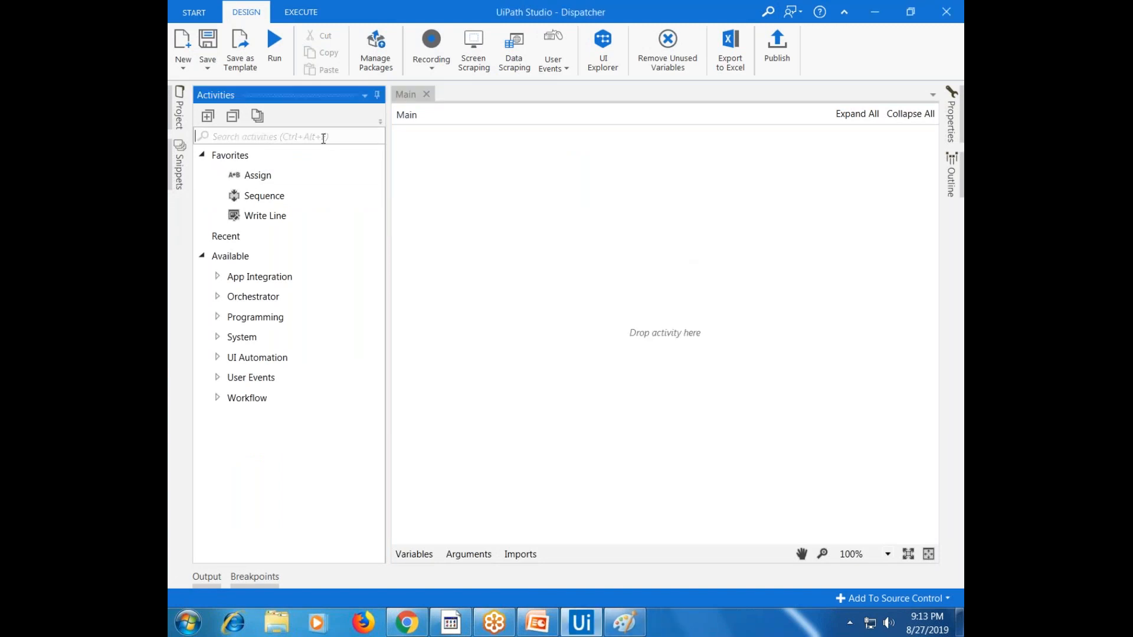
pyautogui.write('queue')
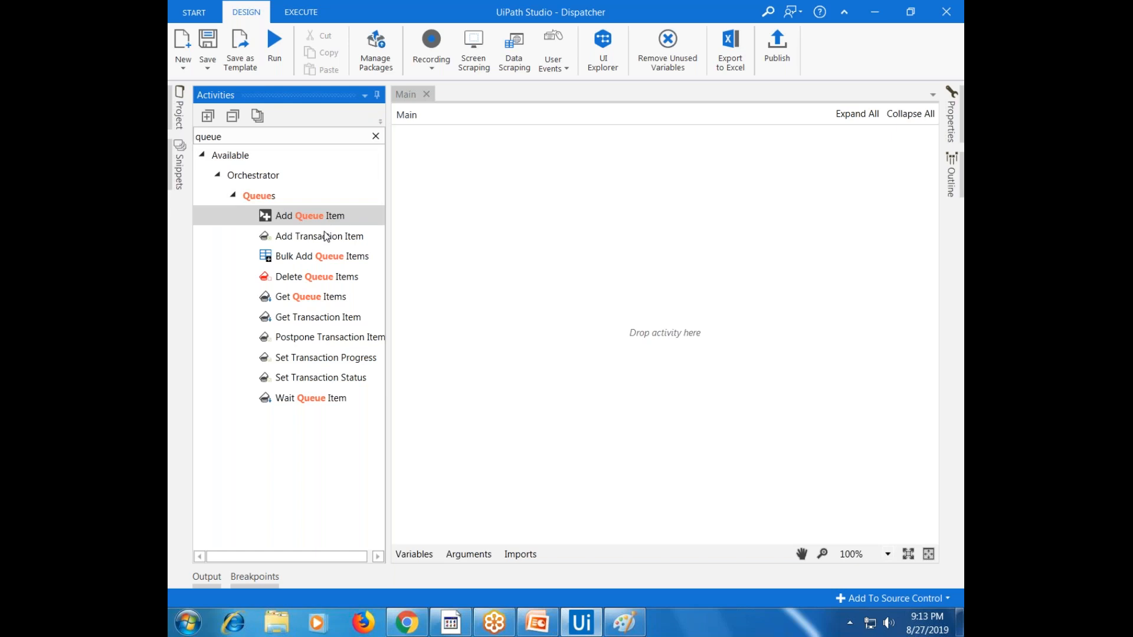
pyautogui.moveTo(325, 219); pyautogui.dragTo(651, 325)
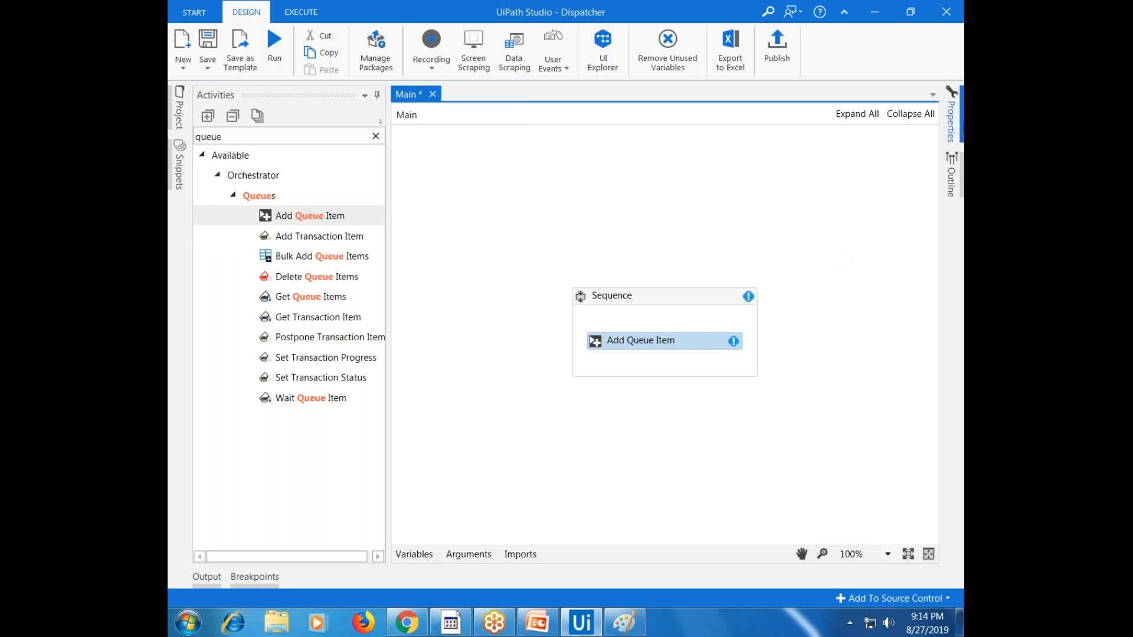
# Pin the Add Queue Item Properties panel and open the Expression Editor for QueueName
pyautogui.click(951, 121)
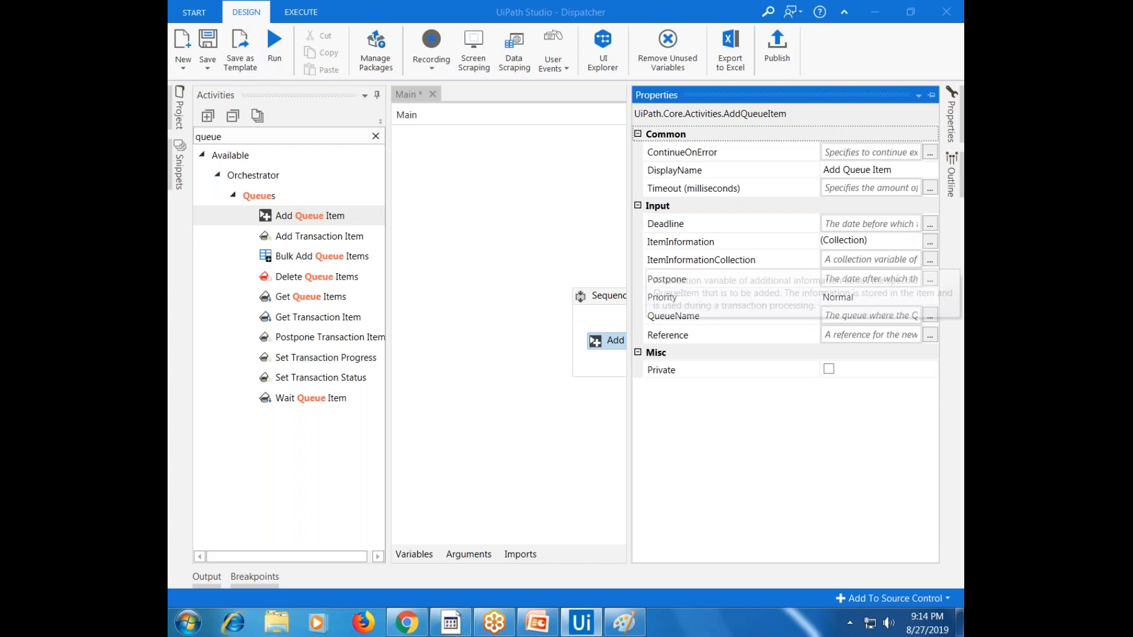
pyautogui.click(931, 96)
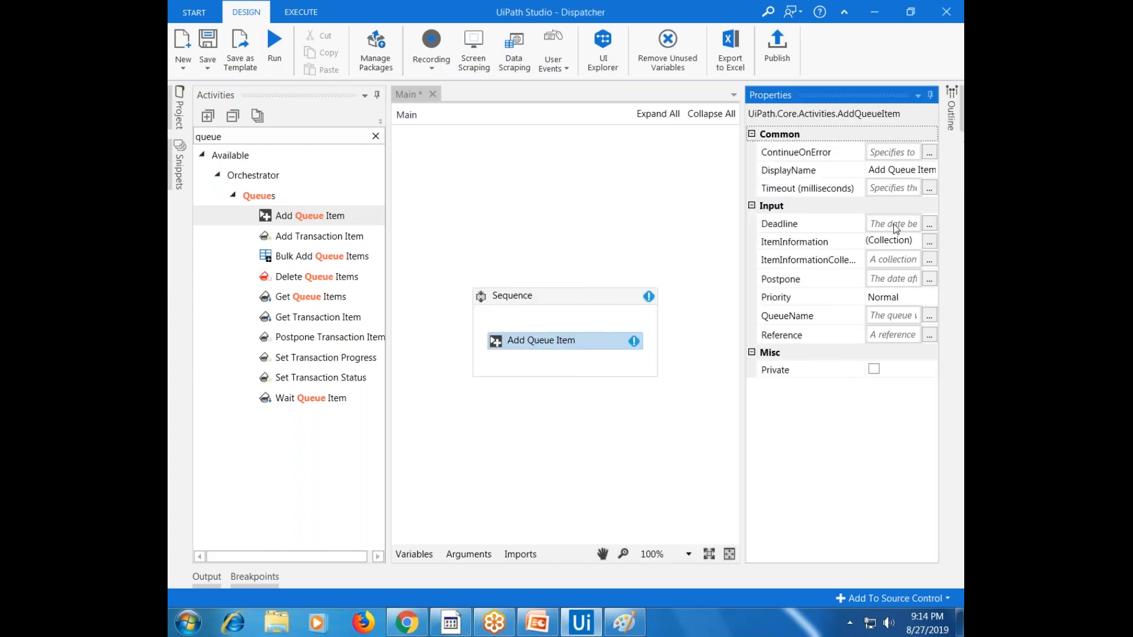
pyautogui.click(810, 318)
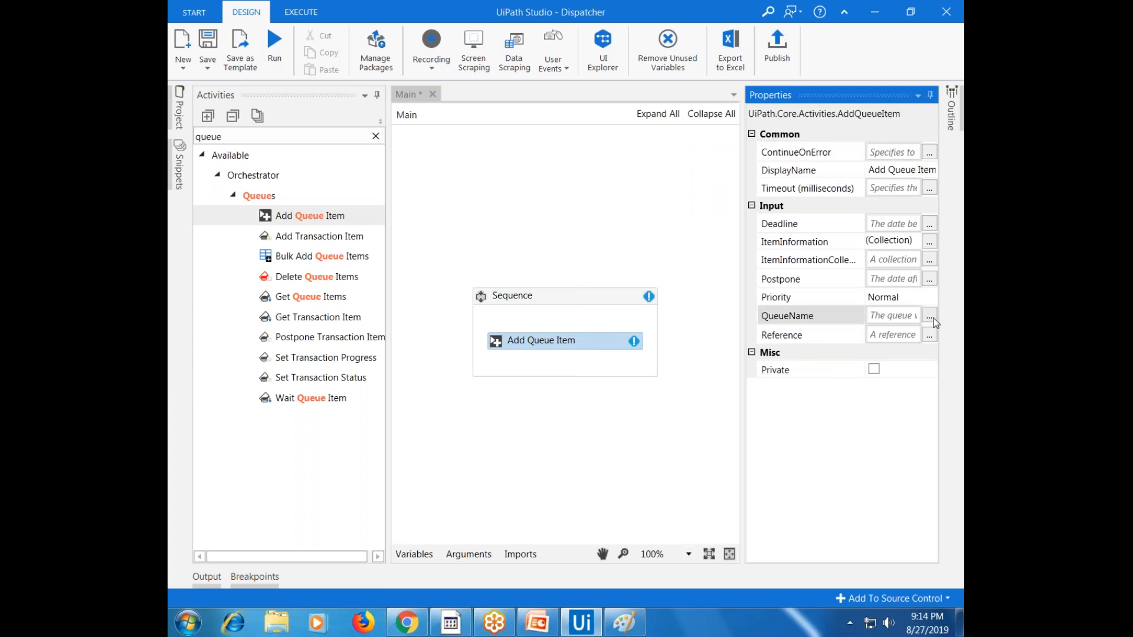
pyautogui.click(927, 320)
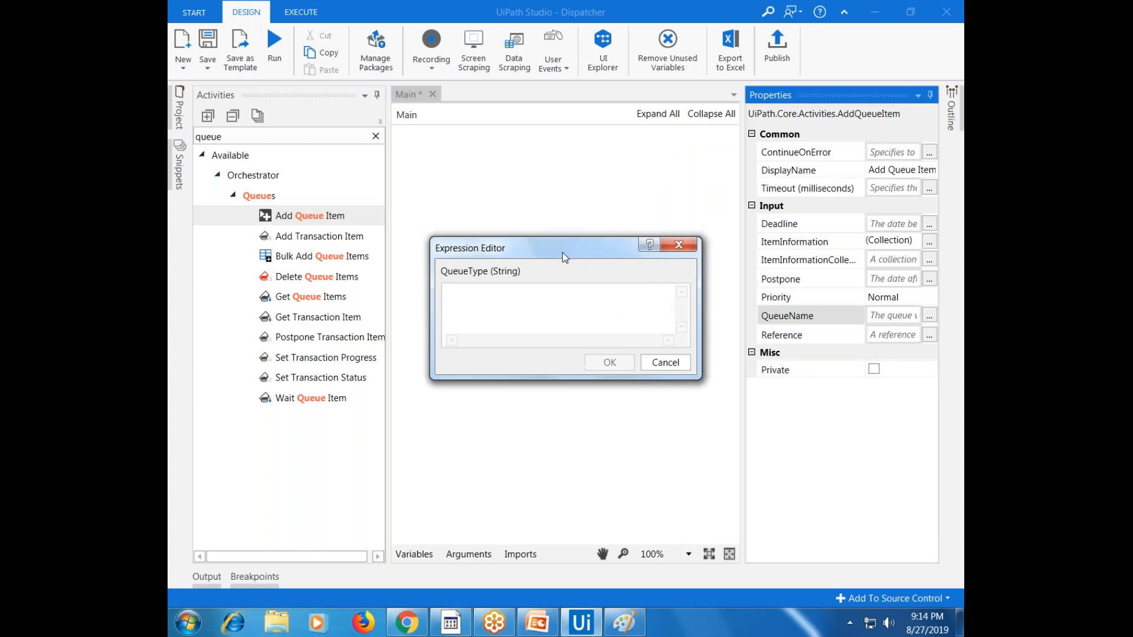
# Copy the VodafonServiceCenter queue name from Orchestrator and set it as the quoted QueueName value
pyautogui.click(410, 629)
pyautogui.rightClick(434, 235)
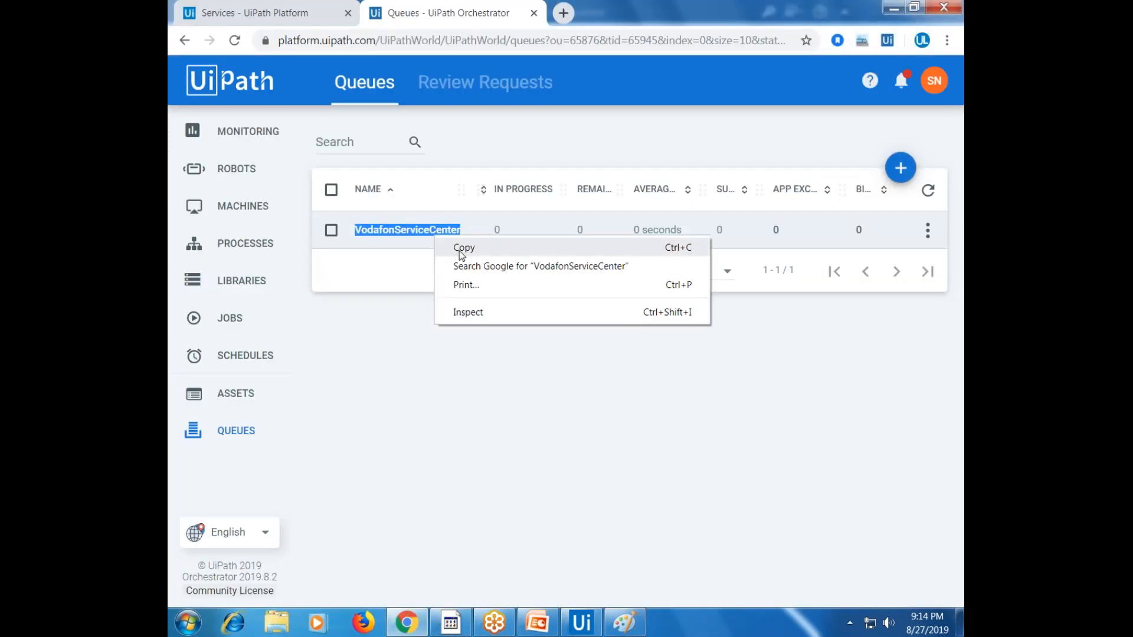
pyautogui.click(463, 248)
pyautogui.click(581, 623)
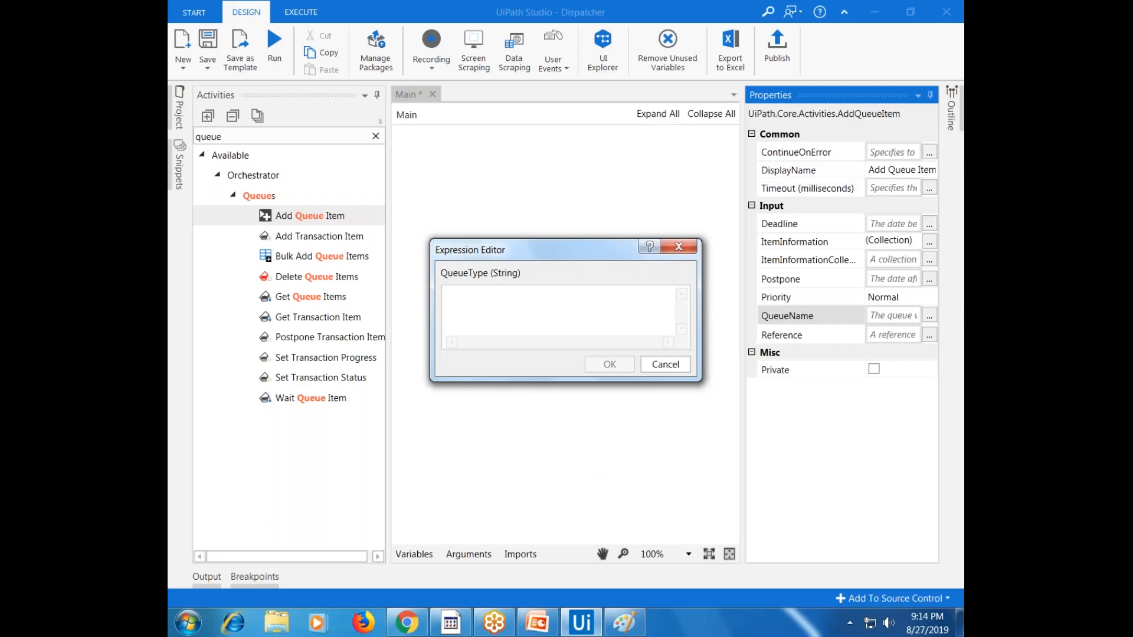
pyautogui.write('"')
pyautogui.hotkey('ctrl', 'v')
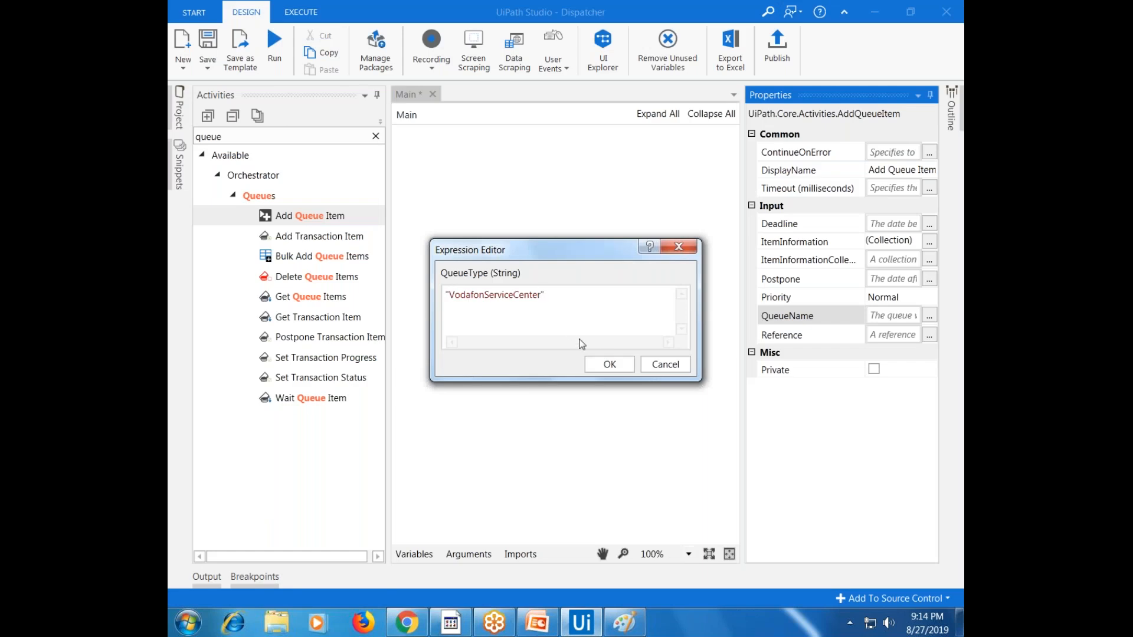
pyautogui.click(608, 365)
pyautogui.click(811, 246)
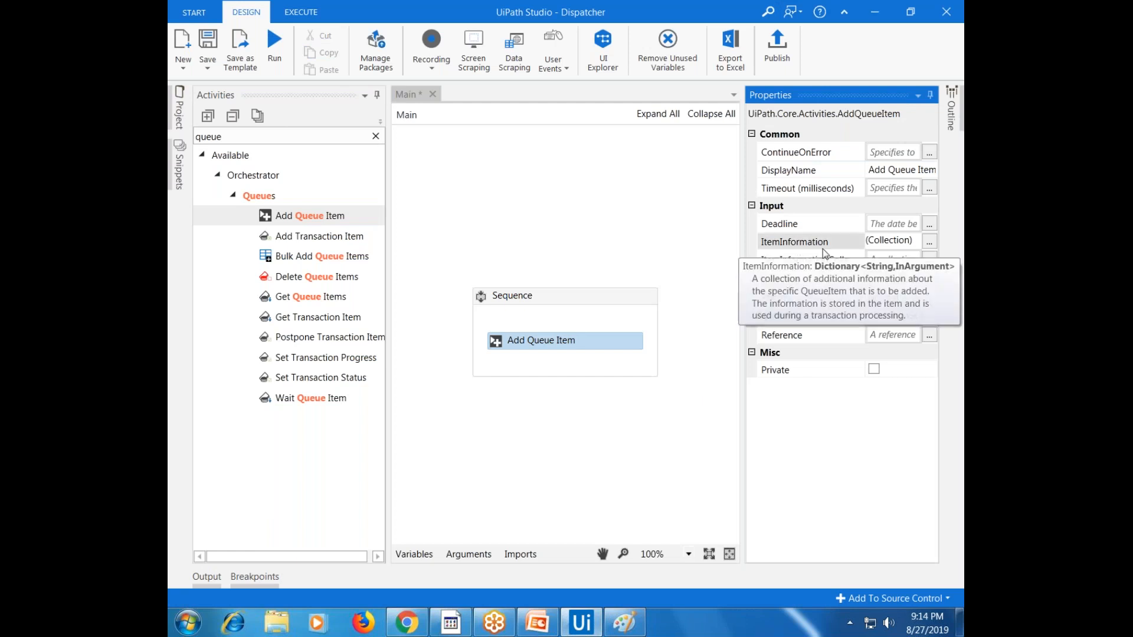
# Add three String arguments named Name, PhoneNo and IssueType to ItemInformation
pyautogui.click(929, 243)
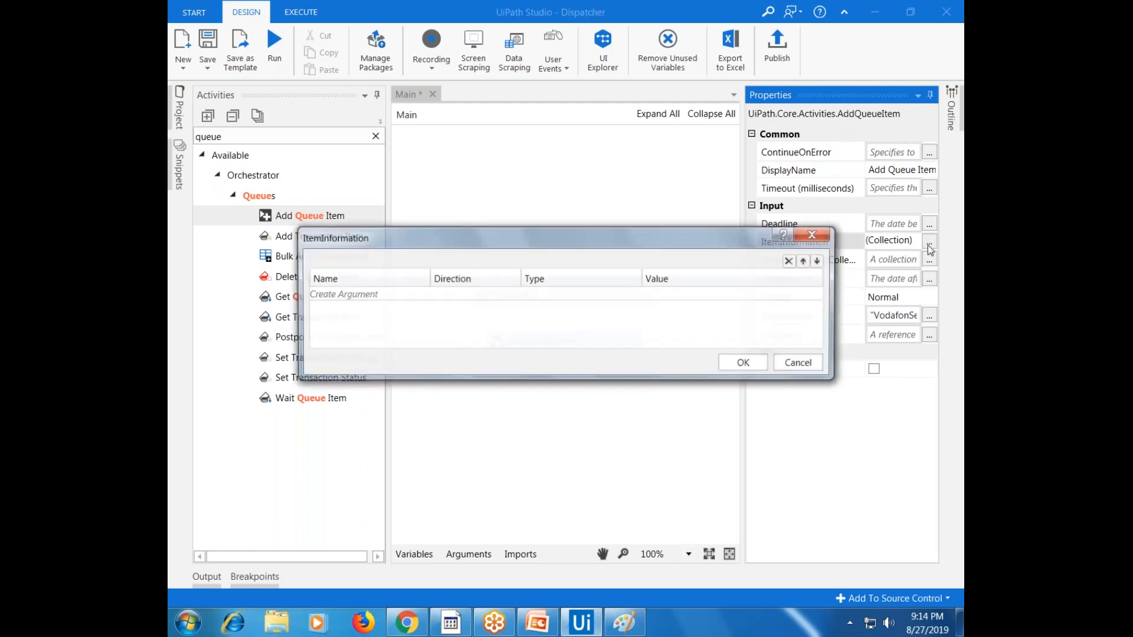
pyautogui.click(341, 295)
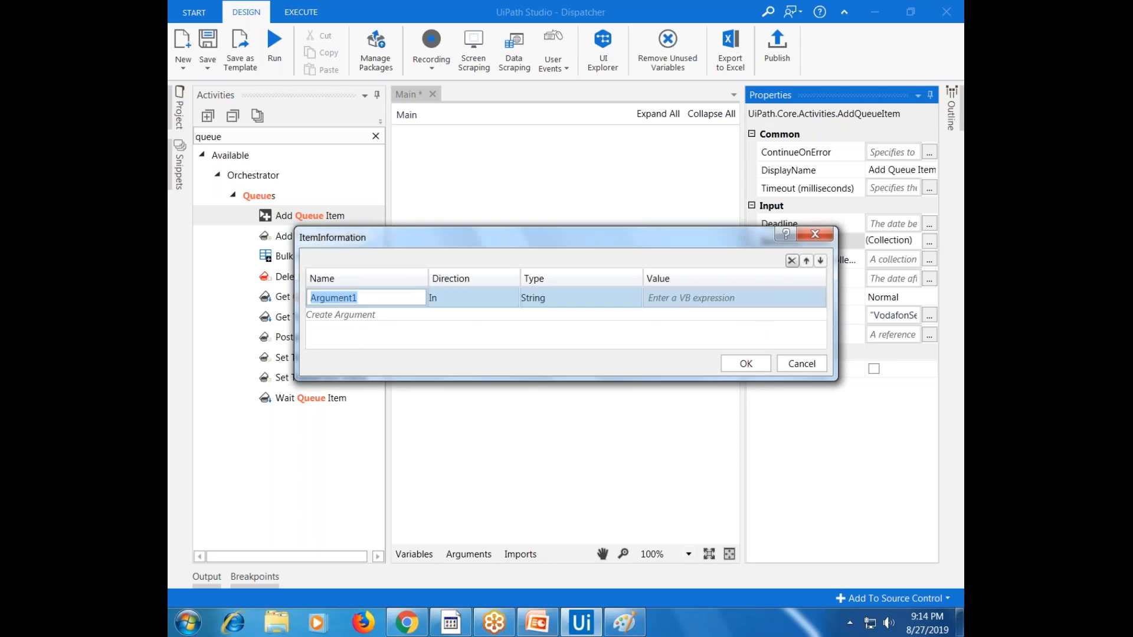
pyautogui.moveTo(547, 634)
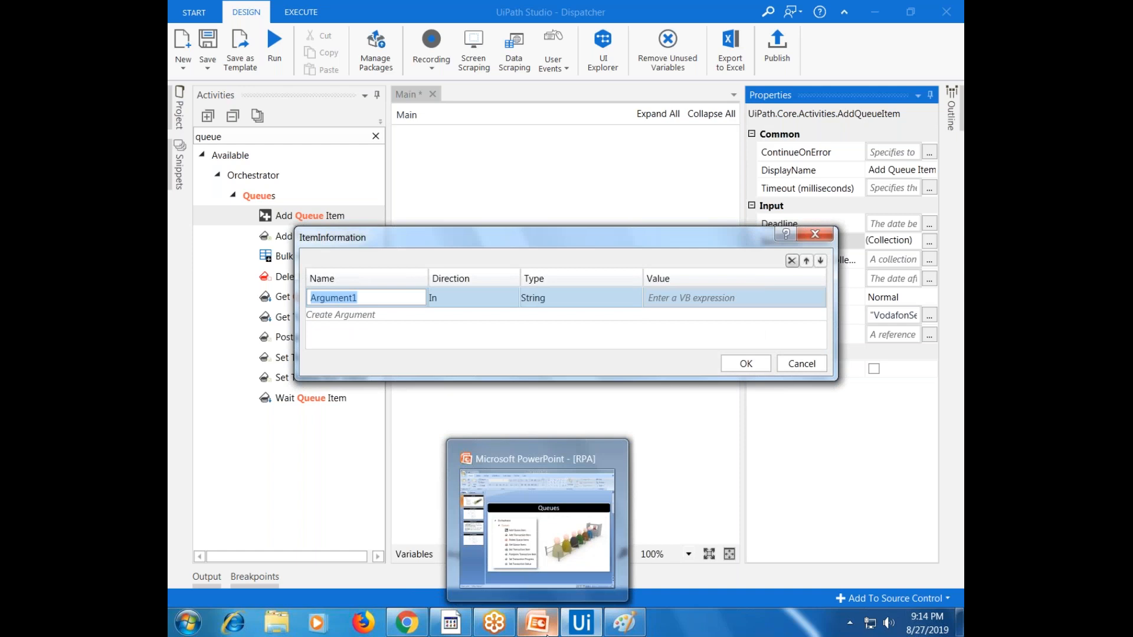
pyautogui.write('Name')
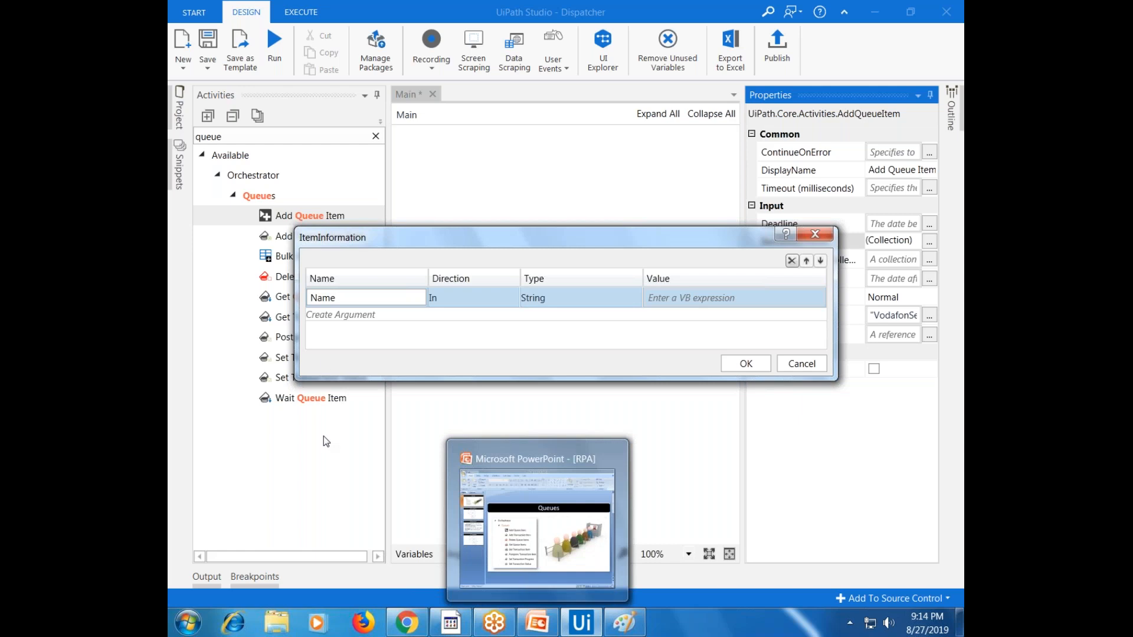
pyautogui.click(341, 314)
pyautogui.write('P')
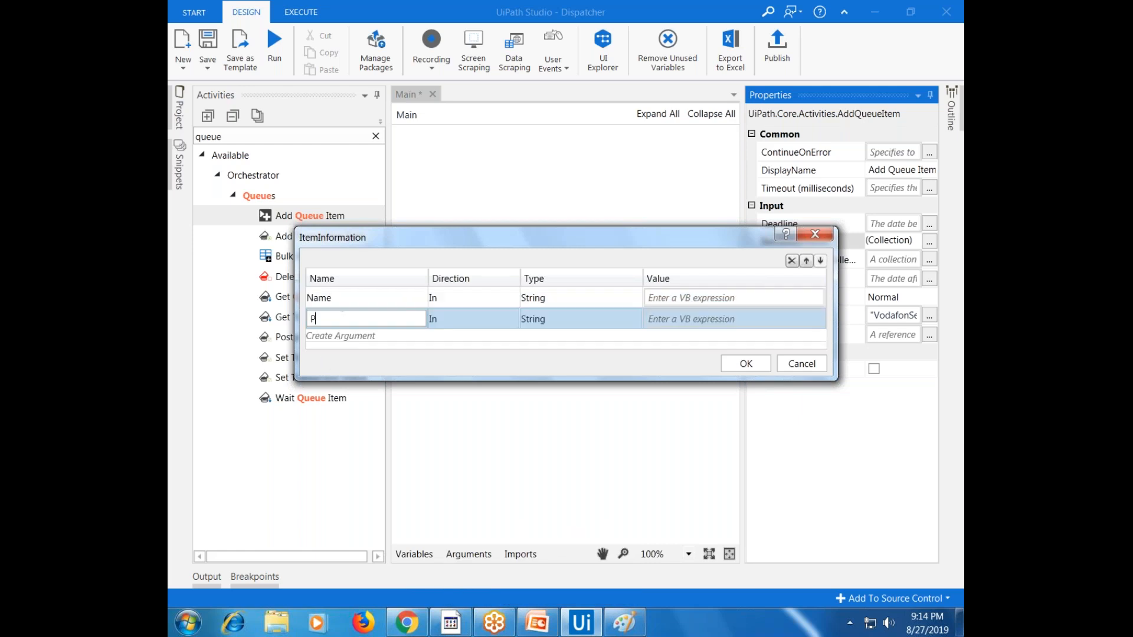
pyautogui.write('honeNumber')
pyautogui.click(621, 619)
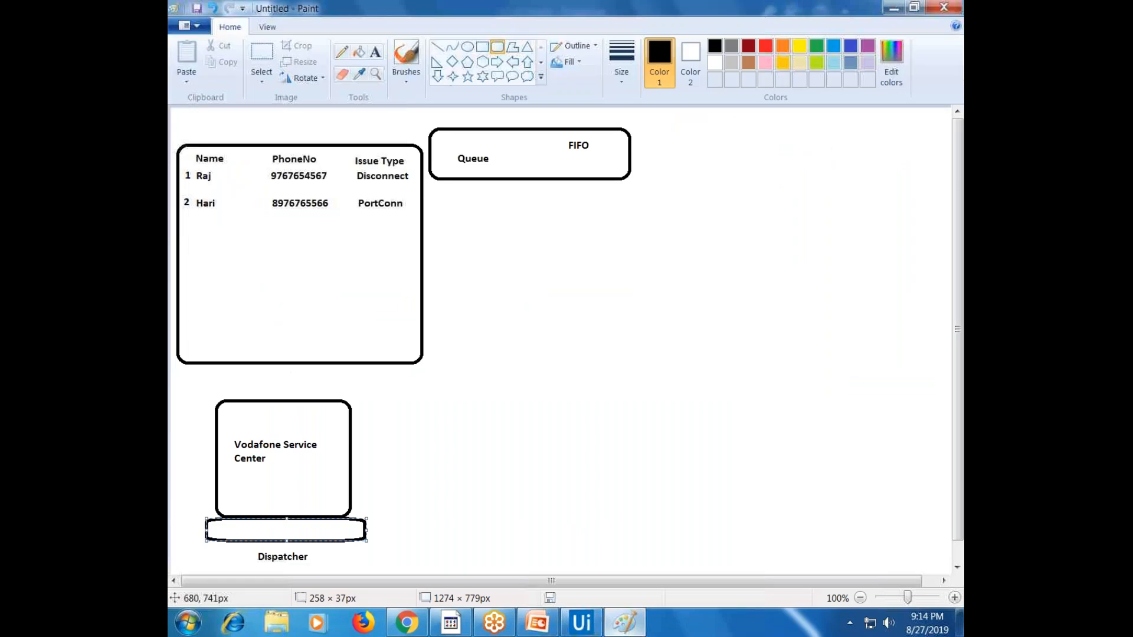
pyautogui.click(624, 624)
pyautogui.press('BackSpace')
pyautogui.press('BackSpace')
pyautogui.press('BackSpace')
pyautogui.press('BackSpace')
pyautogui.press('BackSpace')
pyautogui.write('o')
pyautogui.click(629, 624)
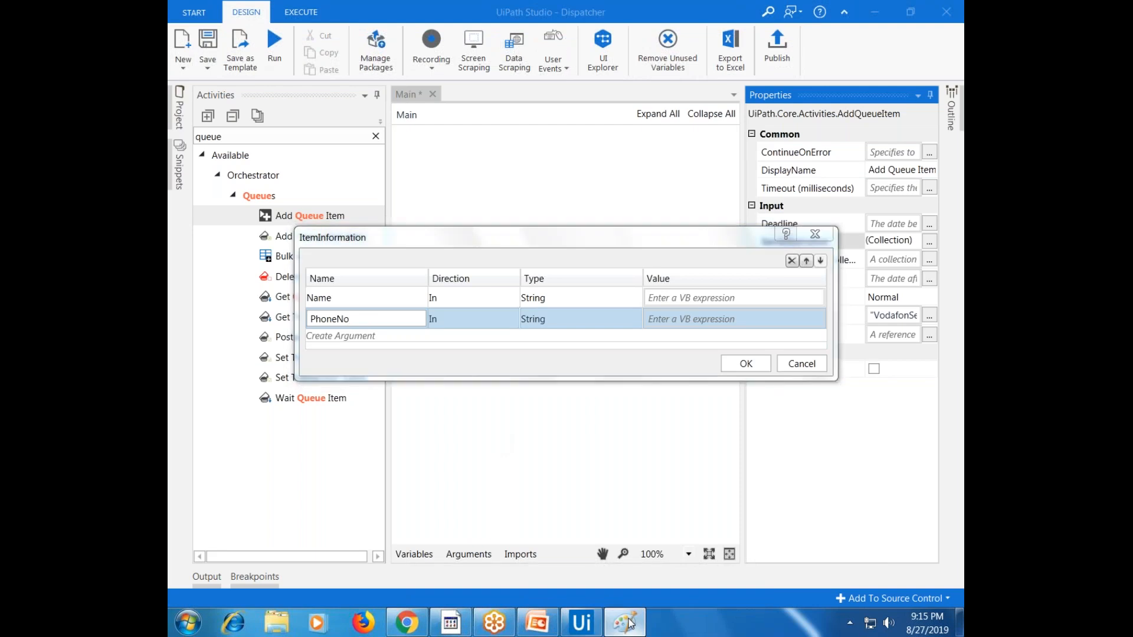
pyautogui.click(629, 624)
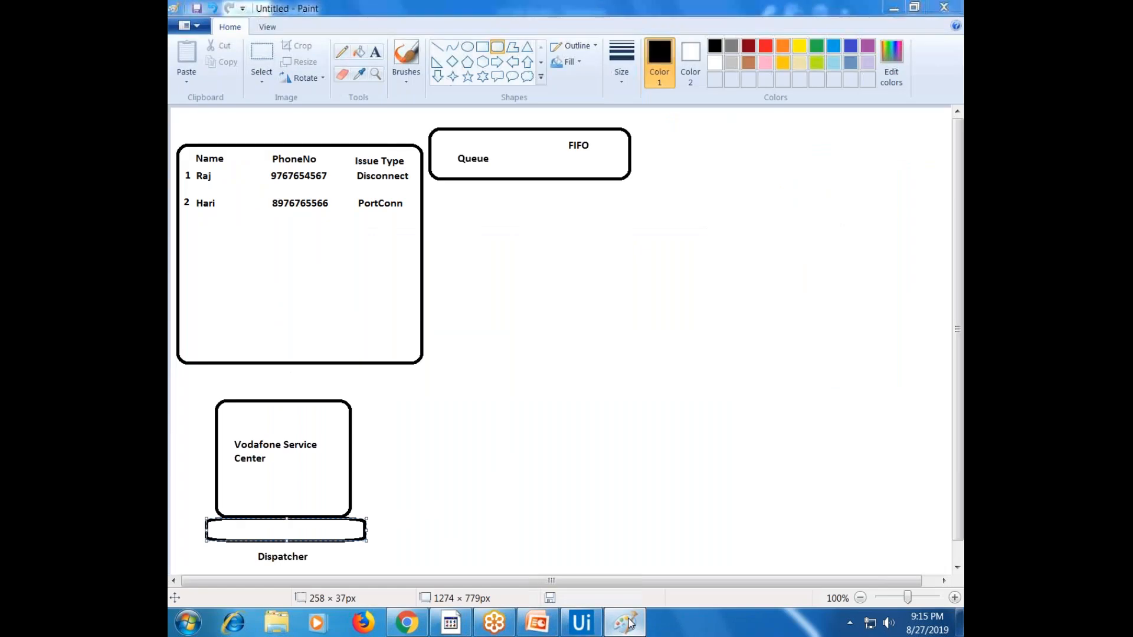
pyautogui.click(628, 624)
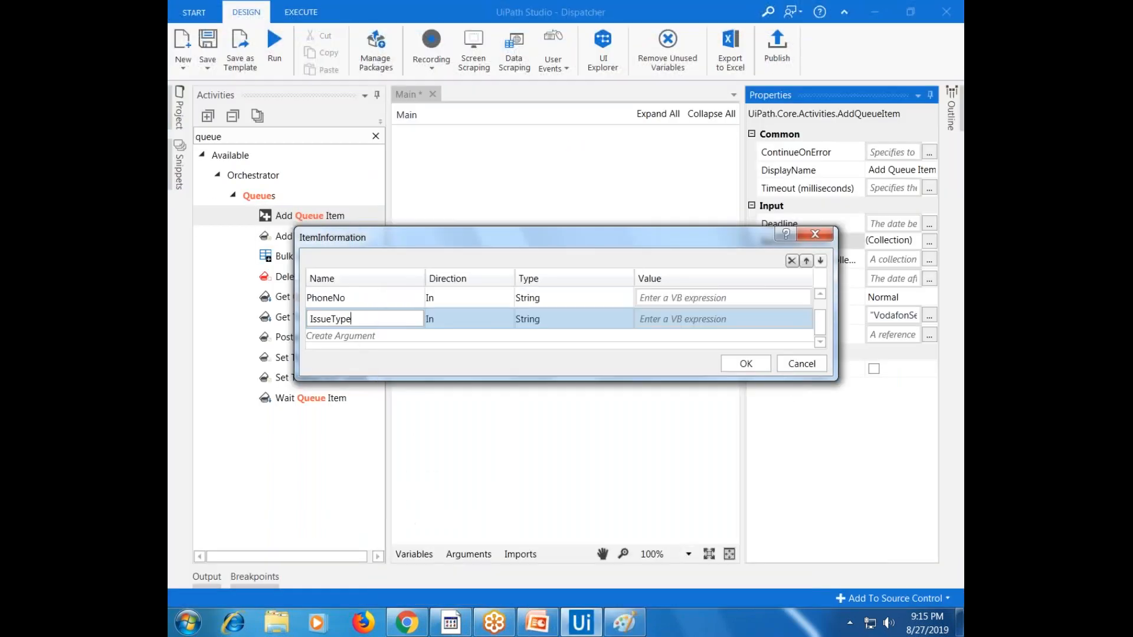
pyautogui.moveTo(423, 527); pyautogui.dragTo(423, 534)
pyautogui.click(694, 322)
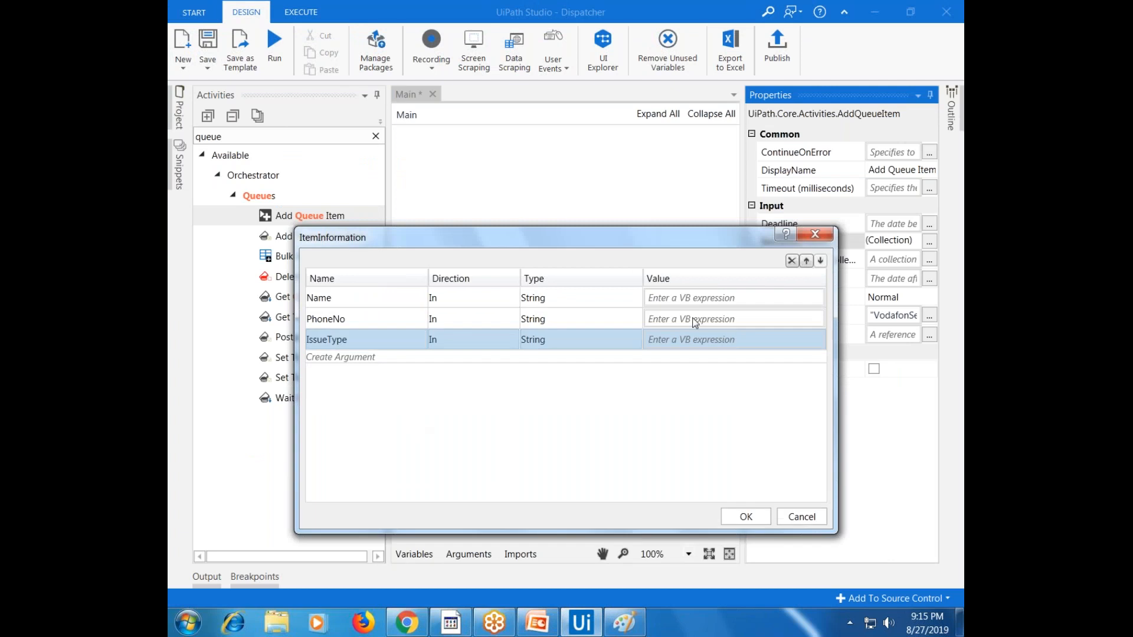
# Enter a sample customer name, a phone number and IssueType "Disconnected Connection", then confirm
pyautogui.click(688, 295)
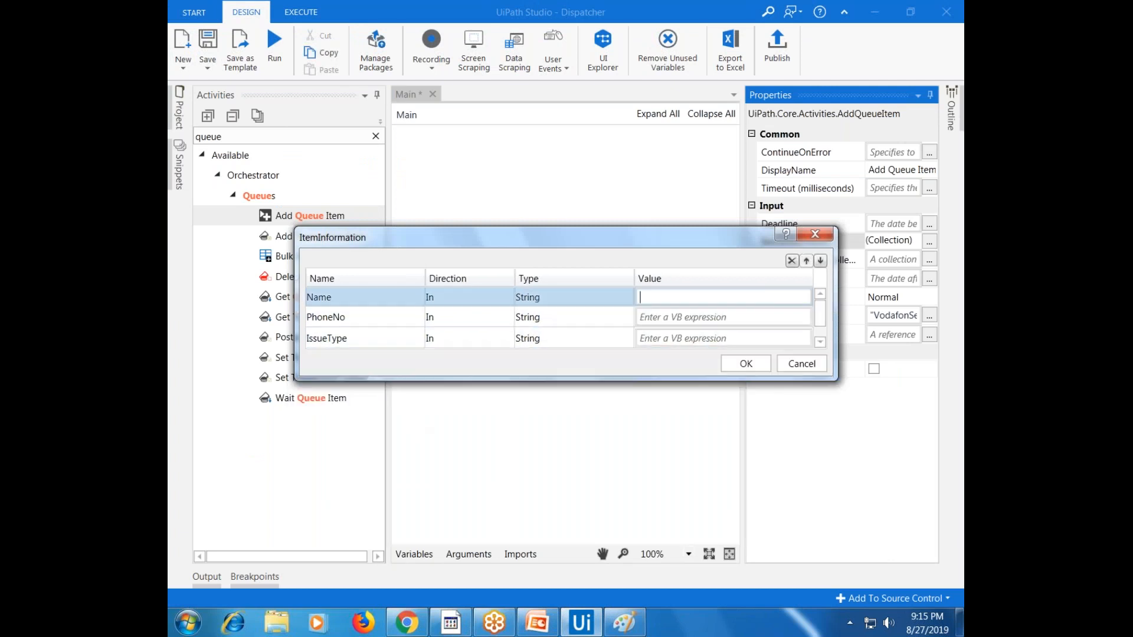
pyautogui.write('"Raj')
pyautogui.click(676, 319)
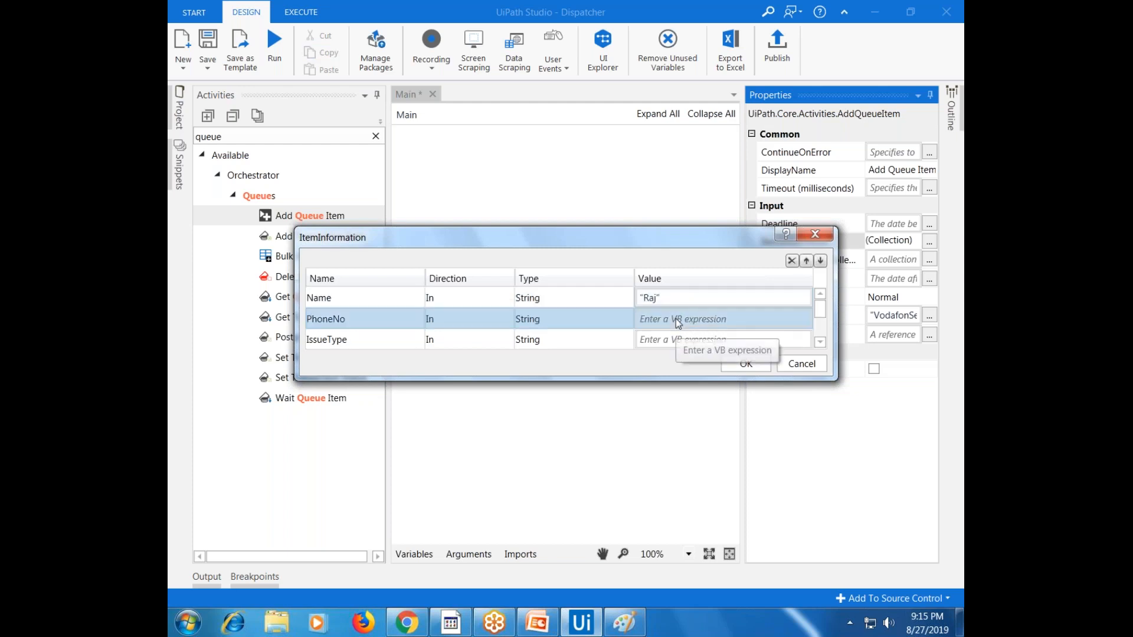
pyautogui.click(674, 318)
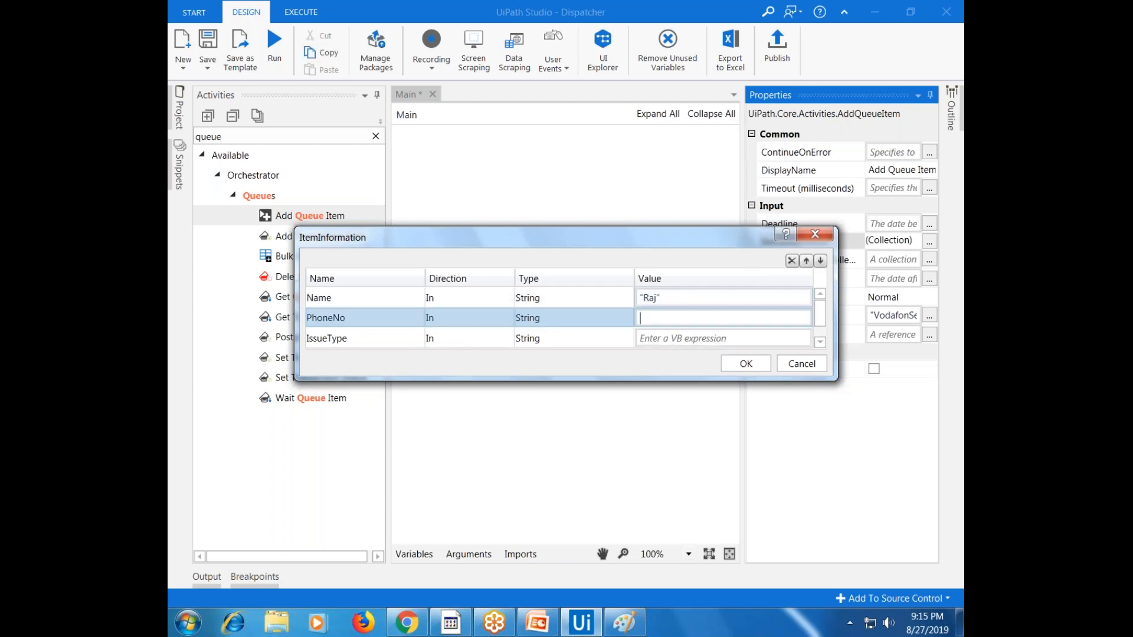
pyautogui.write('"939483938')
pyautogui.click(521, 317)
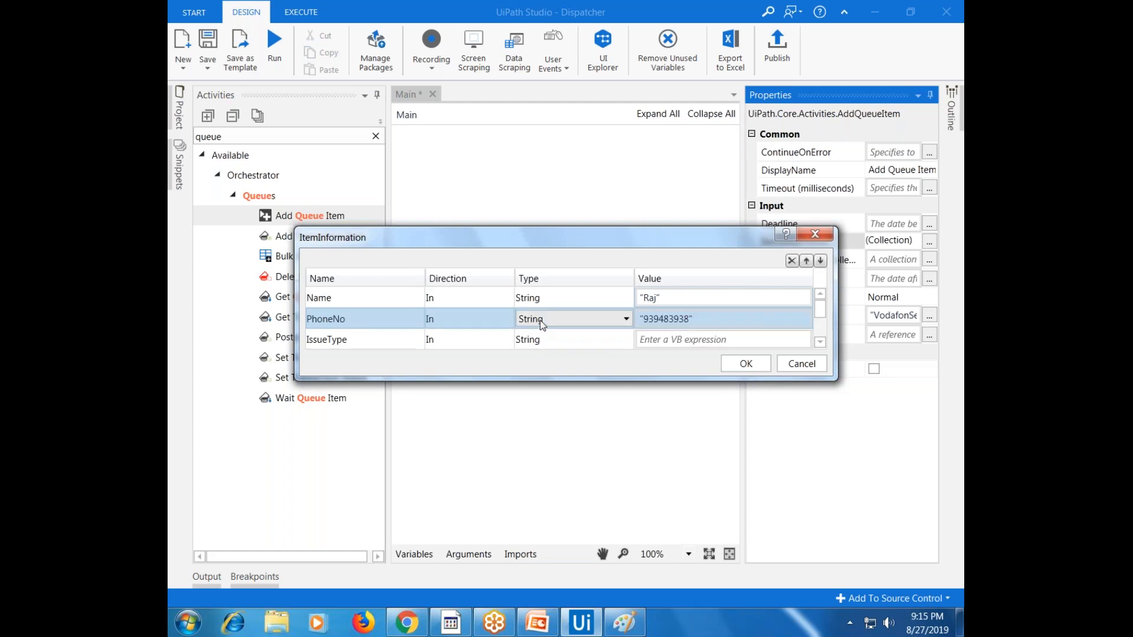
pyautogui.click(660, 342)
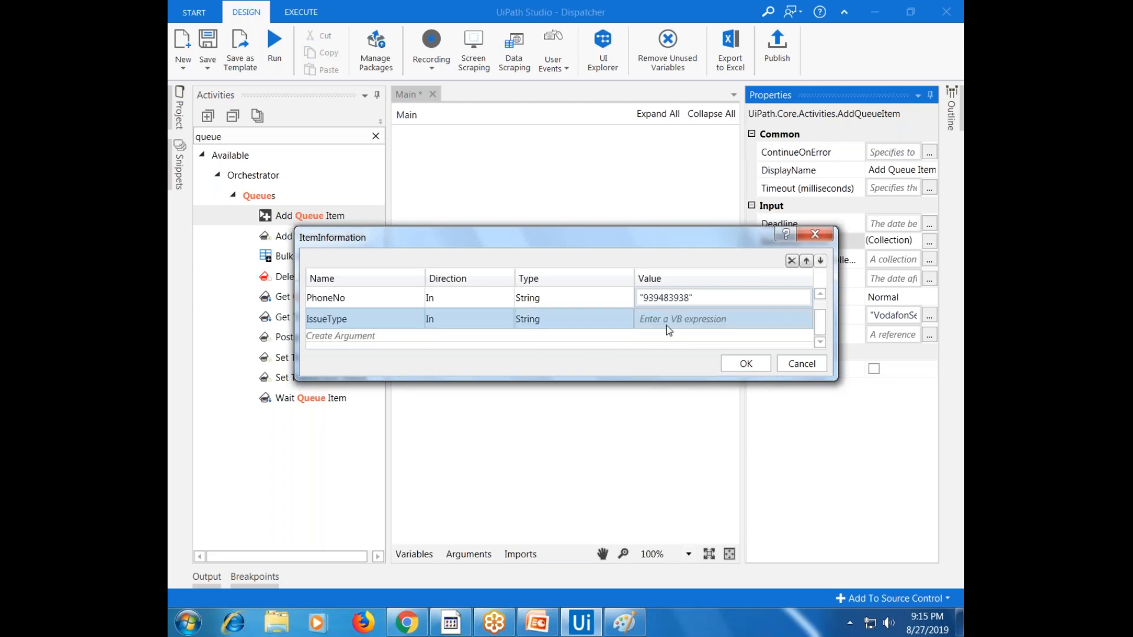
pyautogui.write('"Disconne')
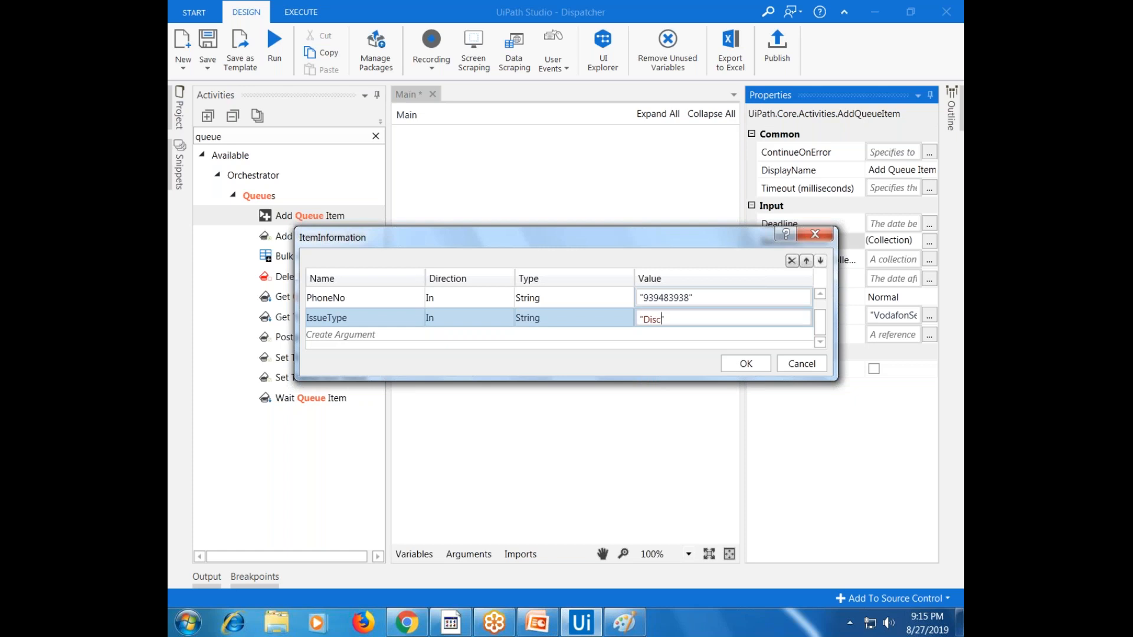
pyautogui.write('cted Connectino')
pyautogui.press('BackSpace')
pyautogui.press('BackSpace')
pyautogui.write('on')
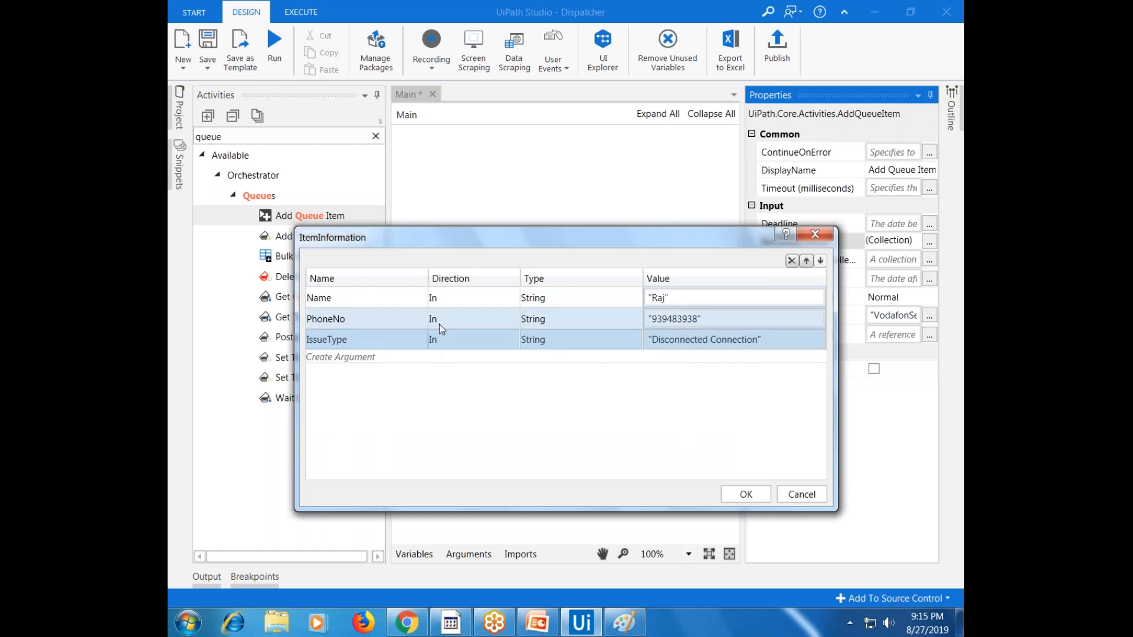
pyautogui.click(756, 496)
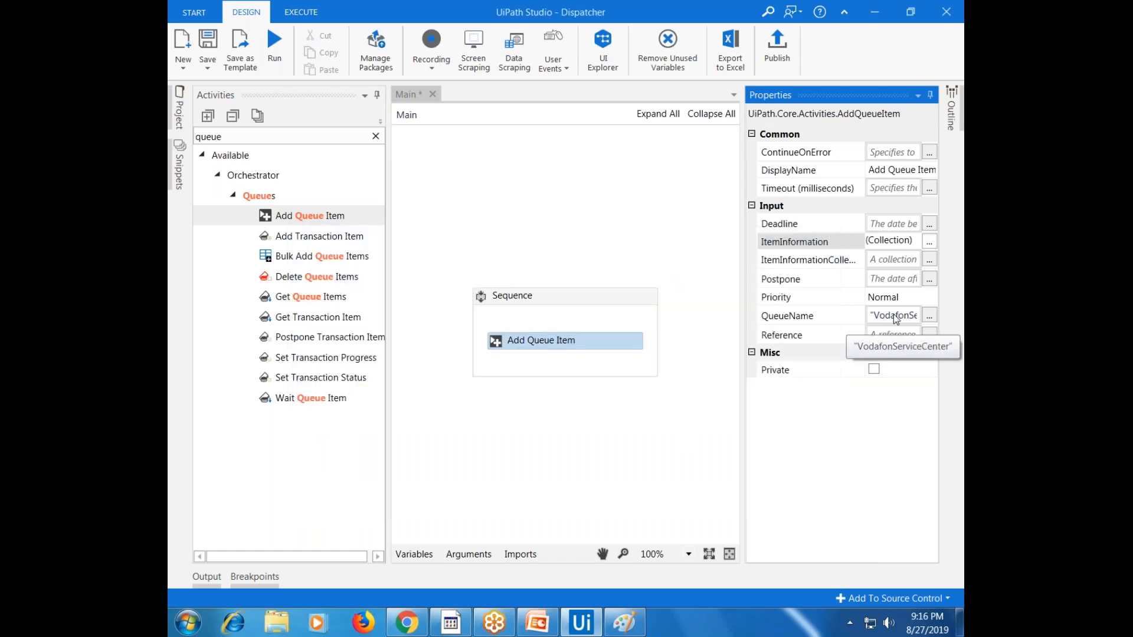
# Keep Priority at Normal, leave the Postpone date empty, and run the Dispatcher workflow
pyautogui.click(827, 301)
pyautogui.click(881, 296)
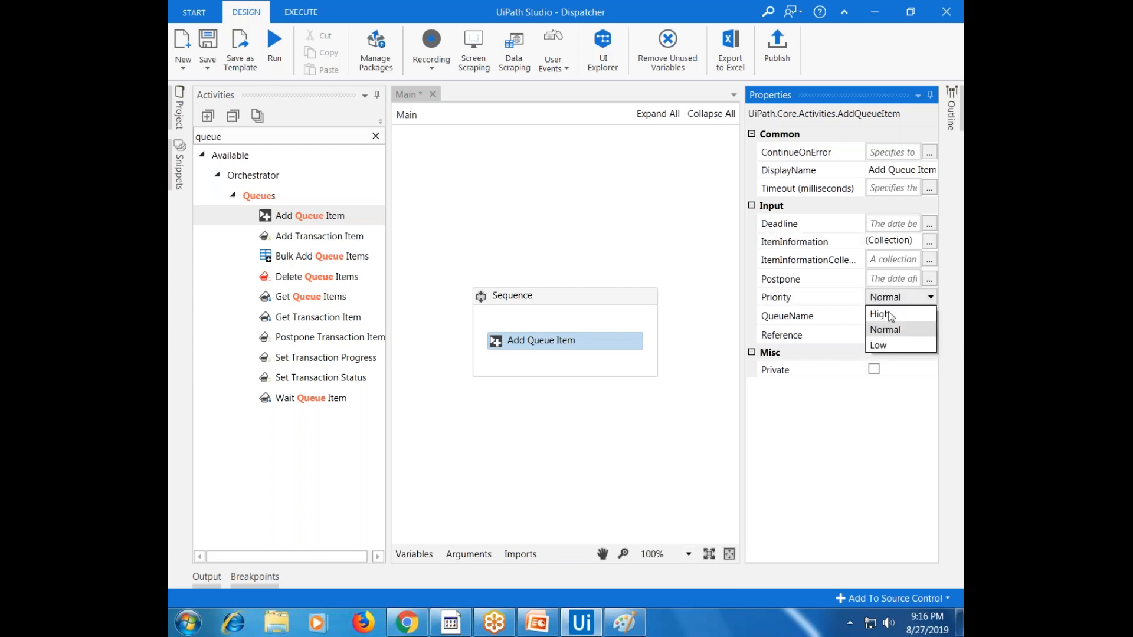
pyautogui.click(896, 331)
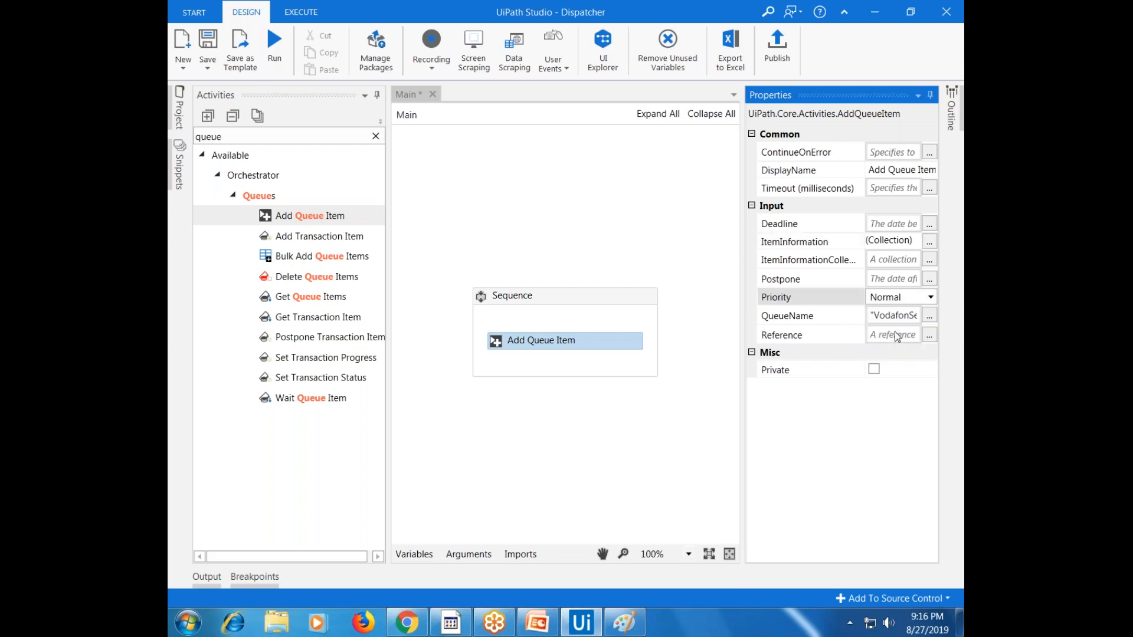
pyautogui.click(834, 280)
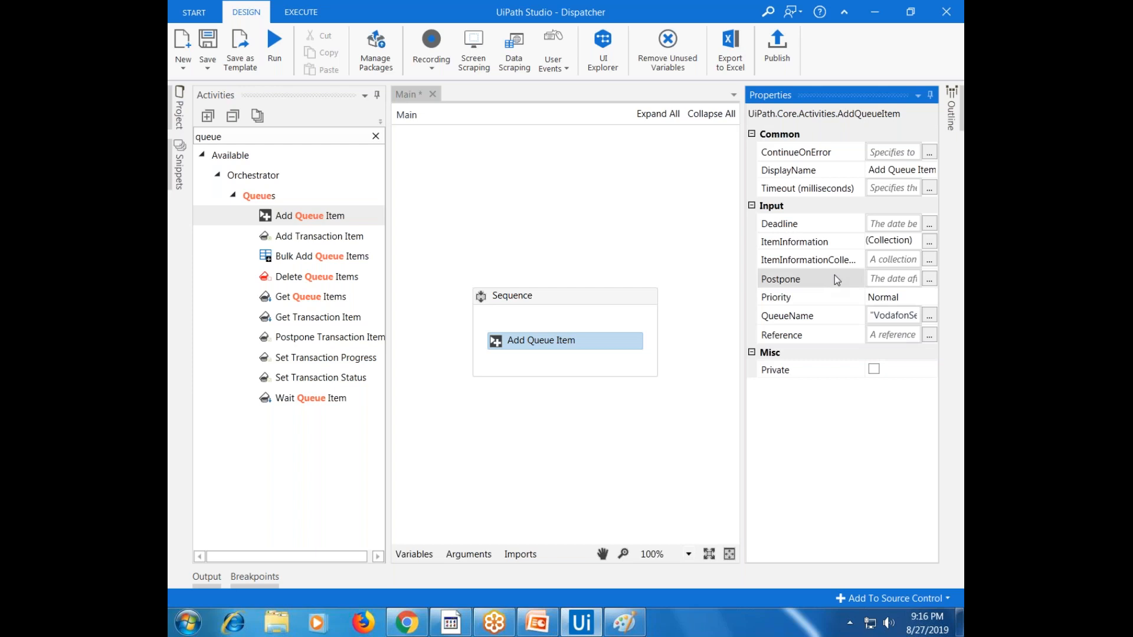
pyautogui.click(929, 277)
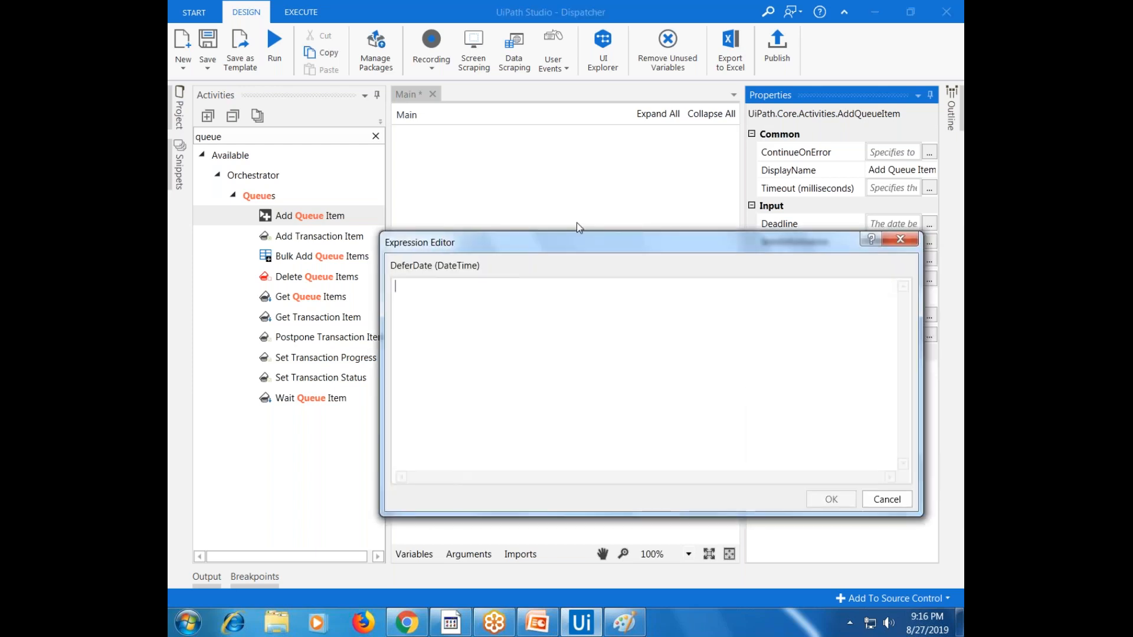
pyautogui.moveTo(576, 242); pyautogui.dragTo(331, 214)
pyautogui.click(635, 476)
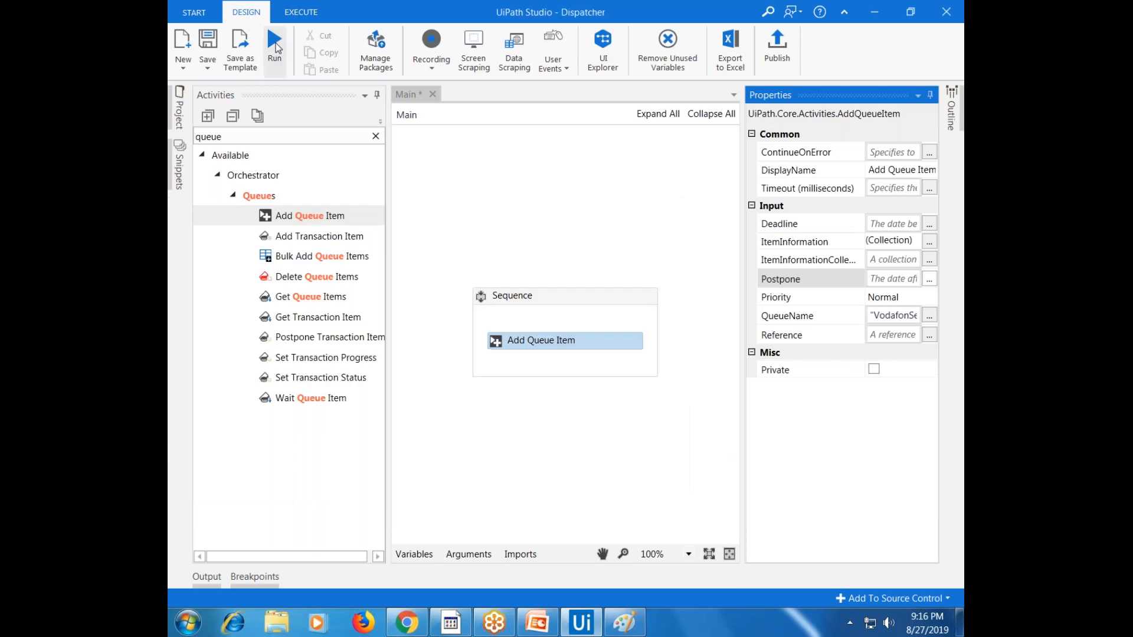
pyautogui.click(277, 47)
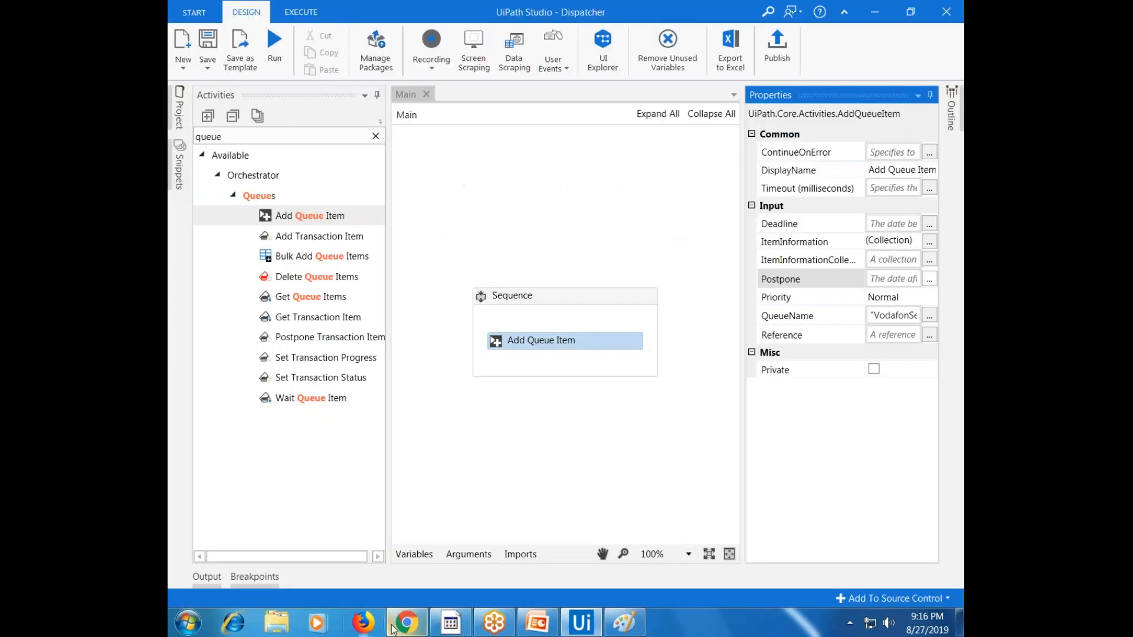
# Resize the Orchestrator Queues columns and refresh the list to pick up the new item
pyautogui.click(405, 618)
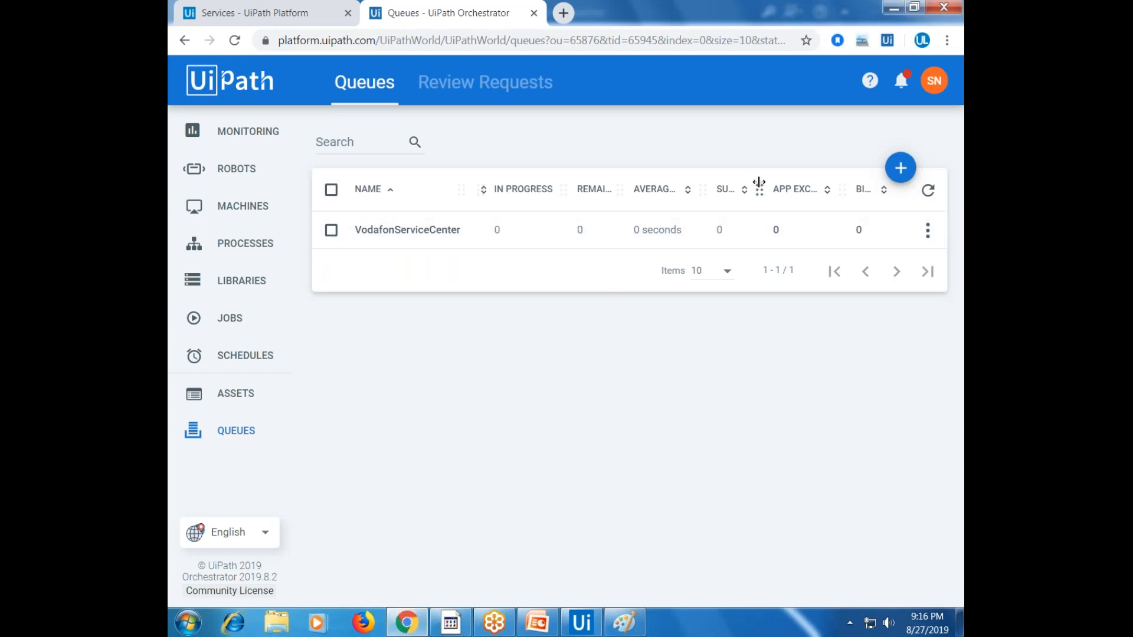
pyautogui.moveTo(759, 183); pyautogui.dragTo(814, 184)
pyautogui.moveTo(703, 190); pyautogui.dragTo(678, 192)
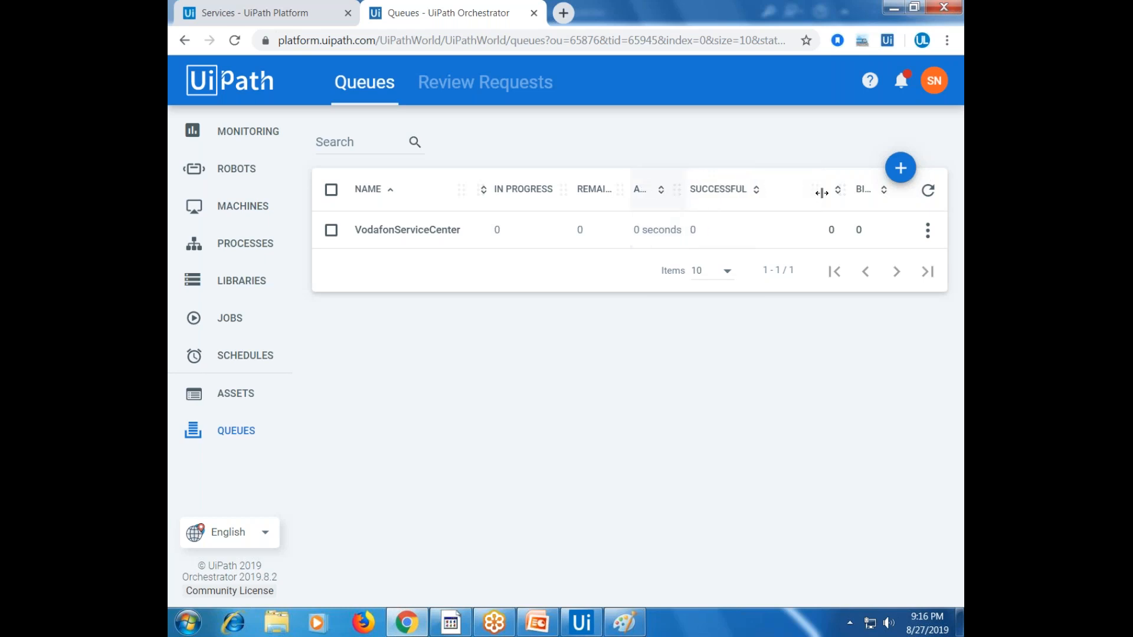
pyautogui.moveTo(820, 192); pyautogui.dragTo(749, 177)
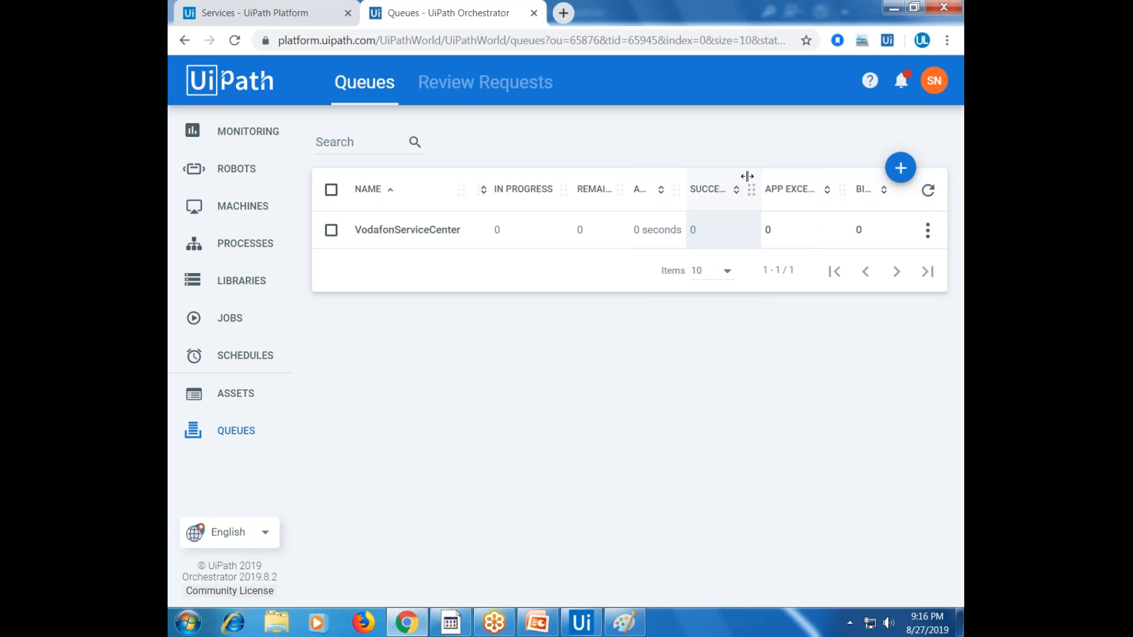
pyautogui.moveTo(616, 189)
pyautogui.mouseDown()
pyautogui.moveTo(667, 189)
pyautogui.moveTo(590, 185)
pyautogui.moveTo(600, 187)
pyautogui.mouseUp()
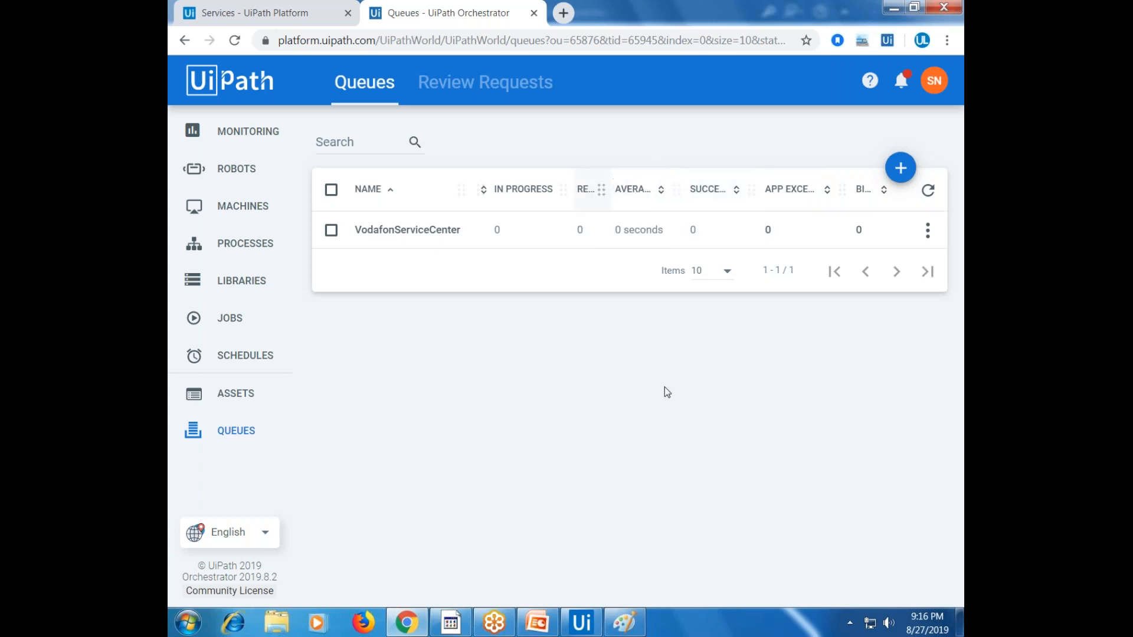
pyautogui.click(585, 625)
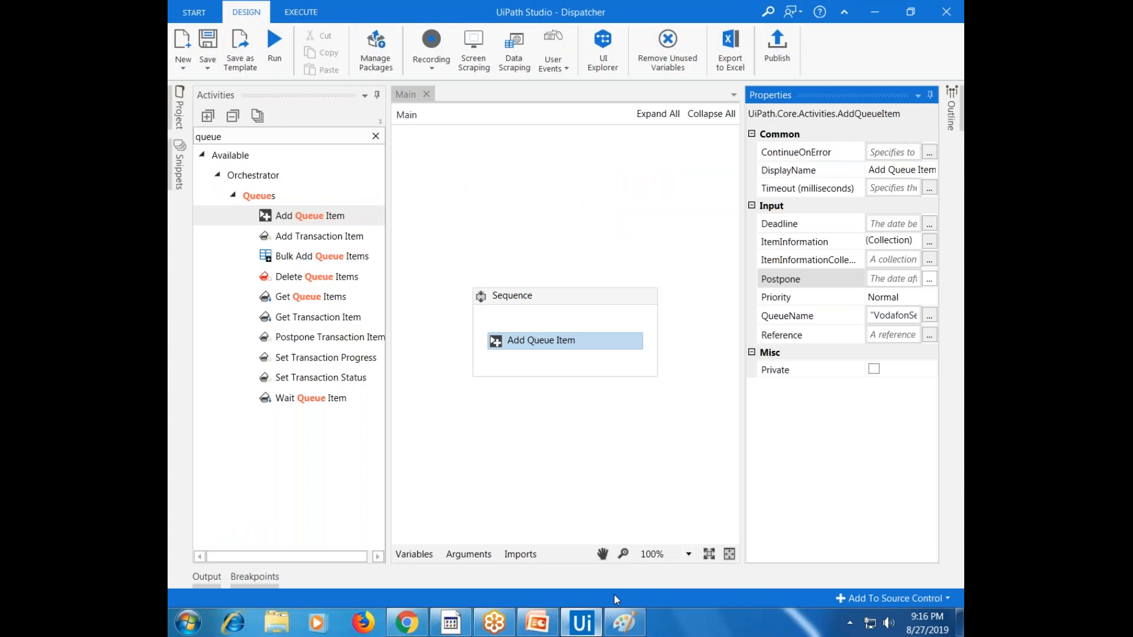
pyautogui.click(590, 620)
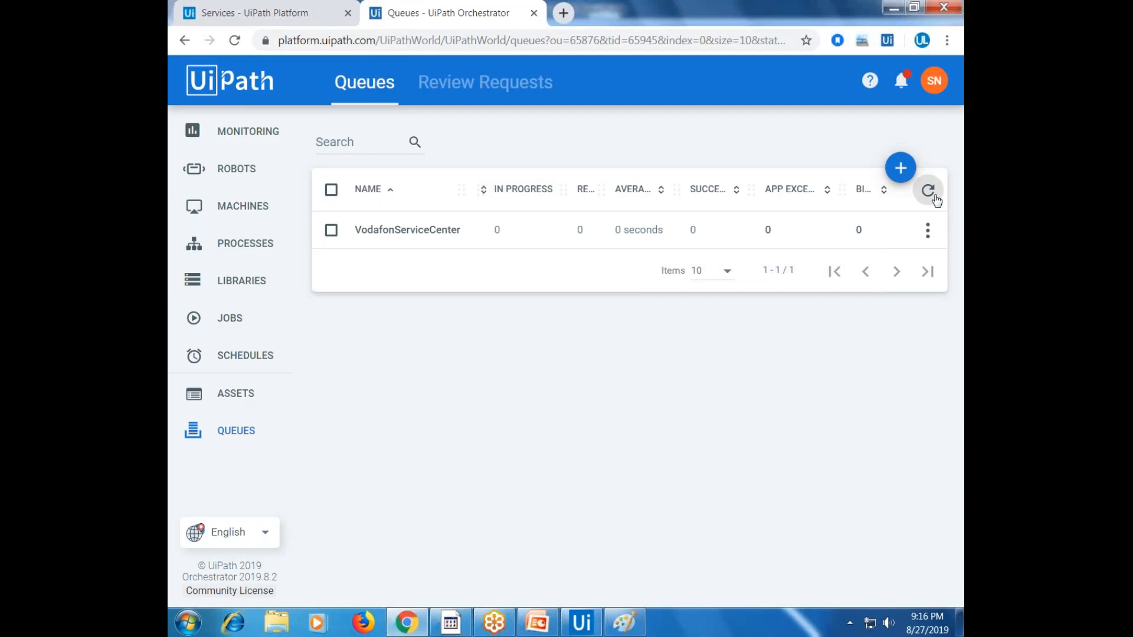
pyautogui.click(935, 199)
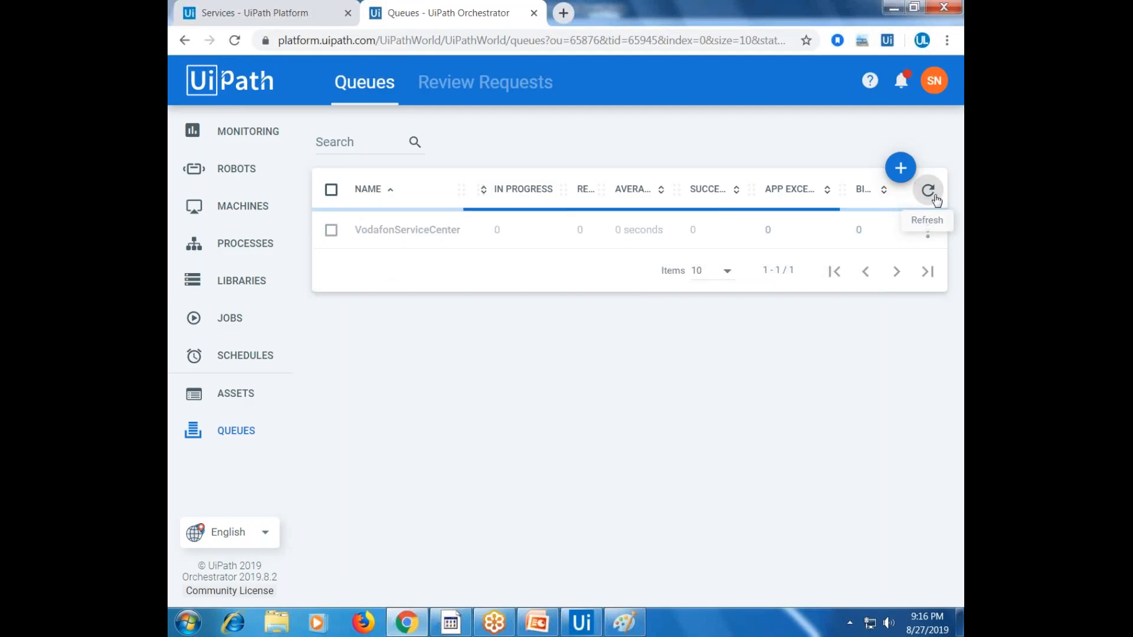
pyautogui.click(928, 191)
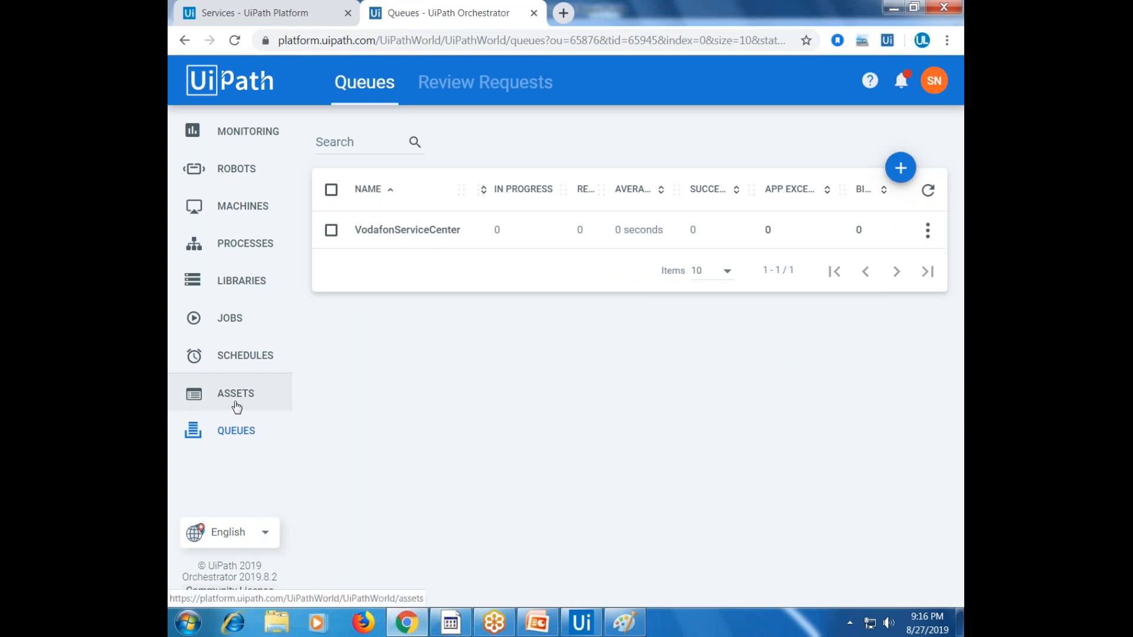
# Open the VodafonServiceCenter queue's transactions, showing one New item at Normal priority
pyautogui.click(209, 407)
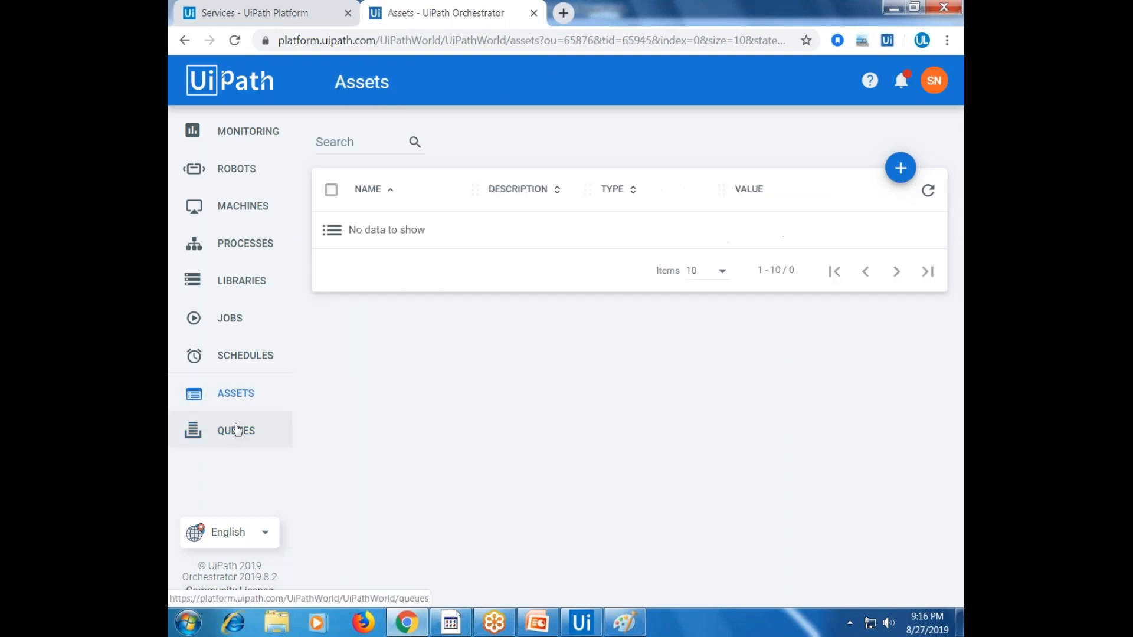
pyautogui.click(236, 431)
pyautogui.click(927, 231)
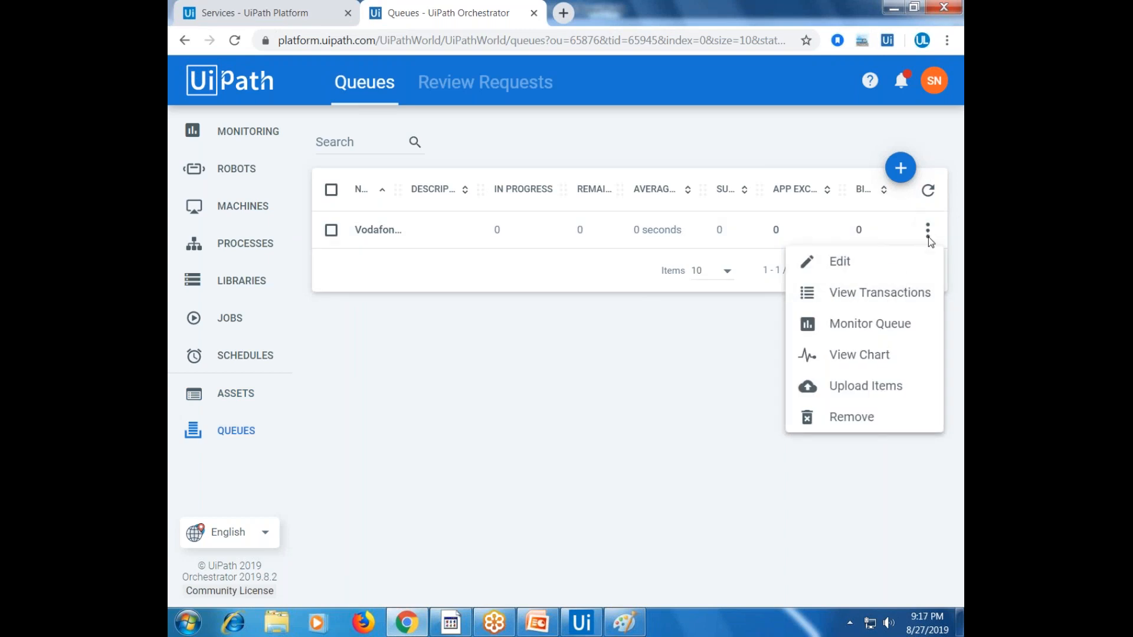
pyautogui.click(904, 298)
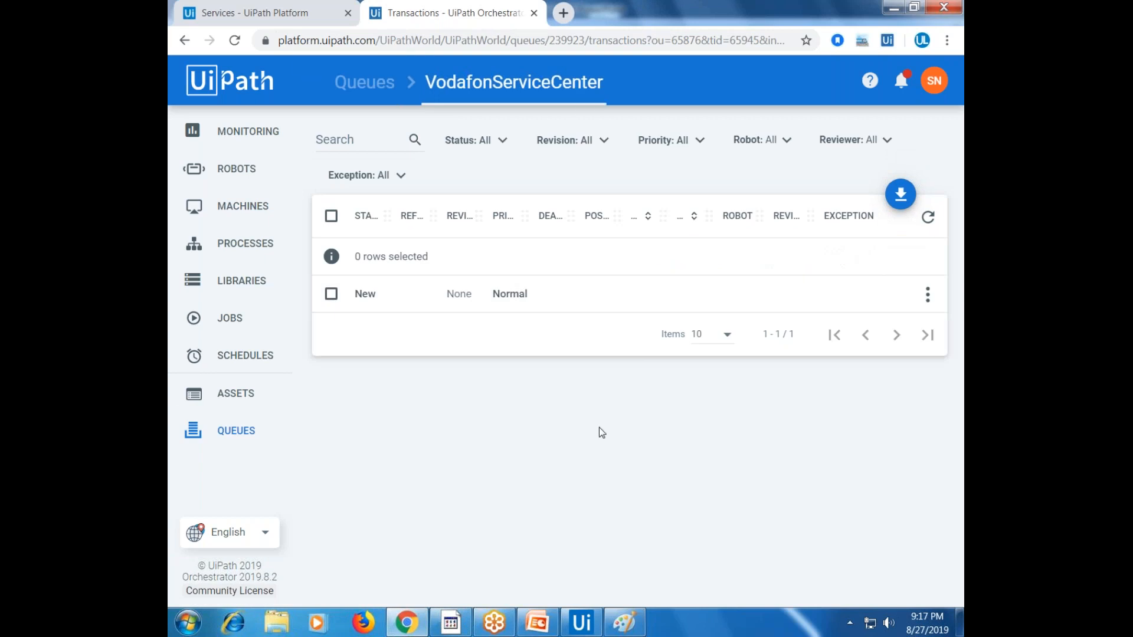
# Write Notepad notes: items are added with Add Queue Item, and new transactions default to "NEW"
pyautogui.press('super+r')
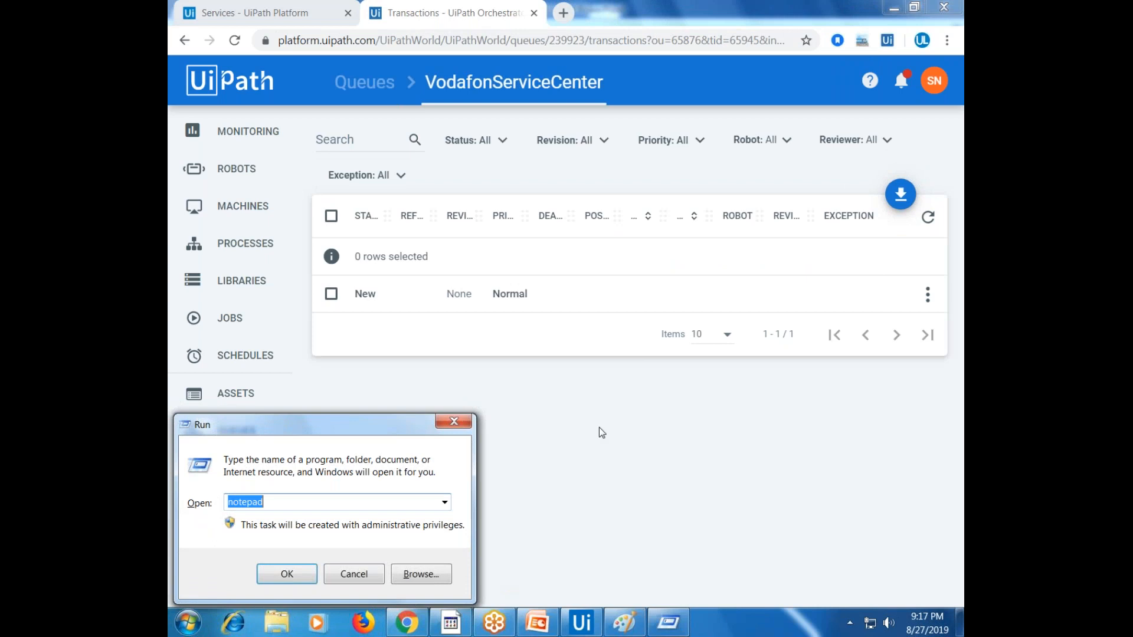
pyautogui.press('Return')
pyautogui.write('1. Ad')
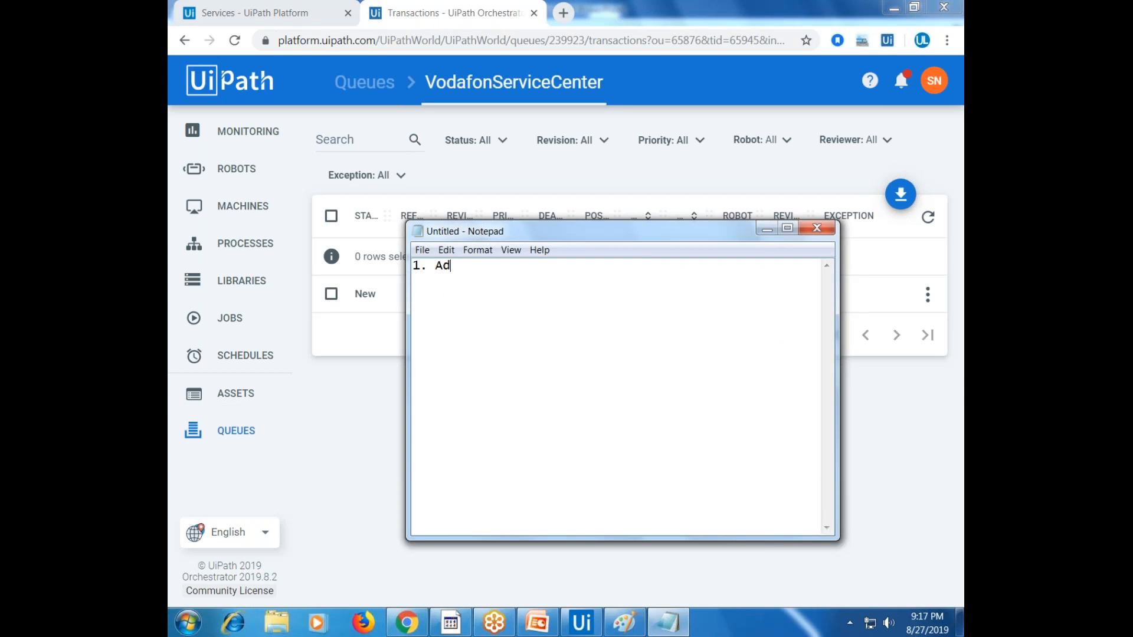
pyautogui.write('d Queue Item')
pyautogui.write('addd')
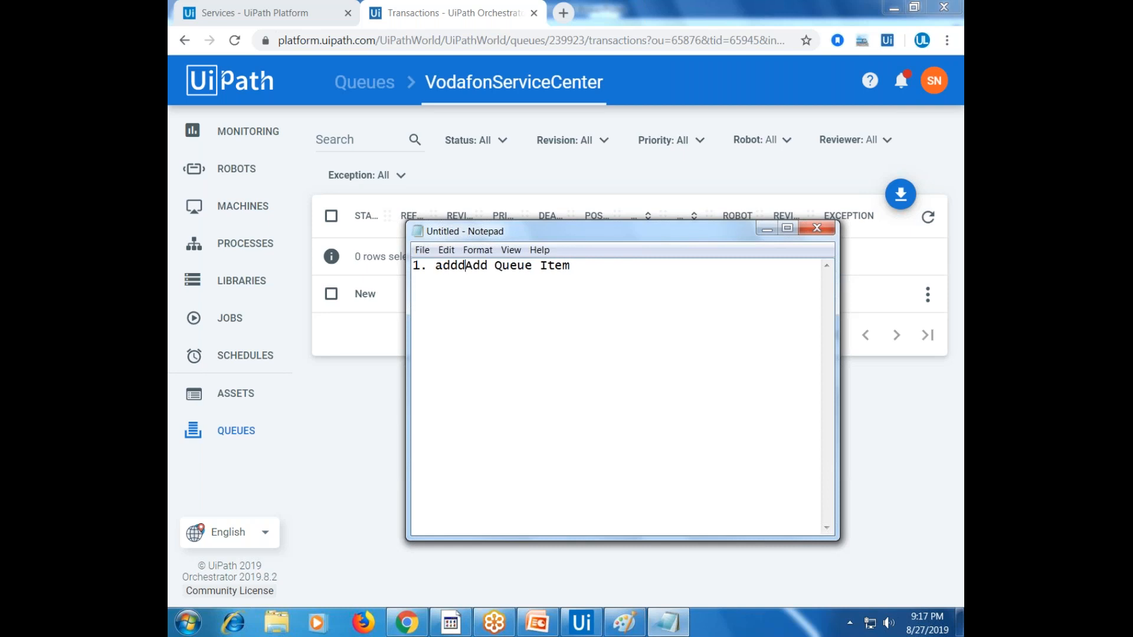
pyautogui.press('BackSpace')
pyautogui.write('new itme t')
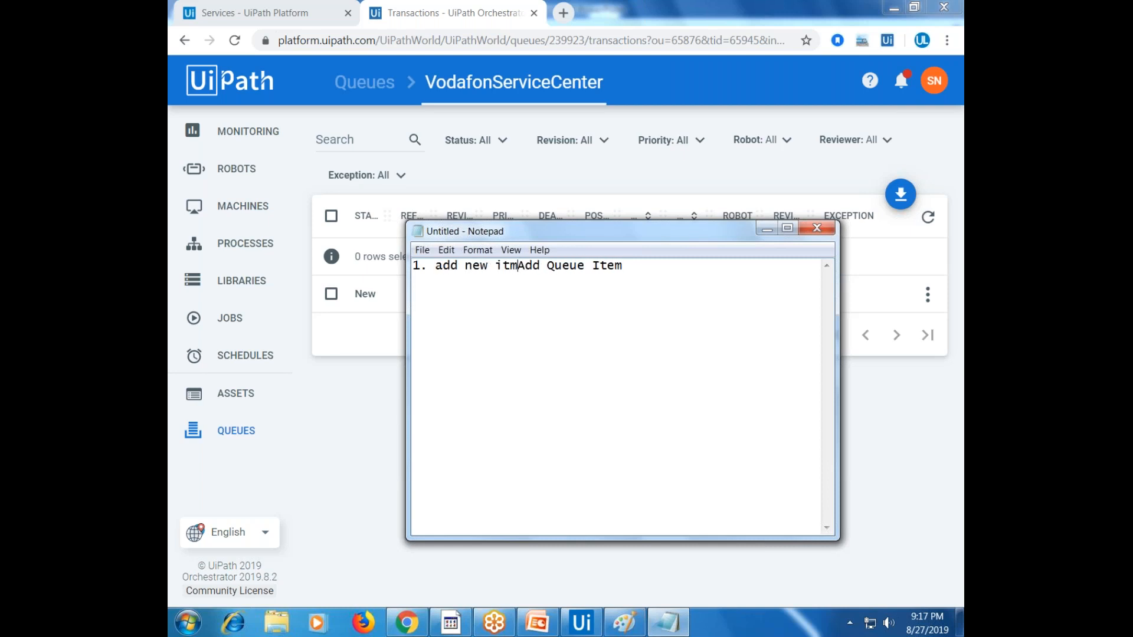
pyautogui.write('o queue you ')
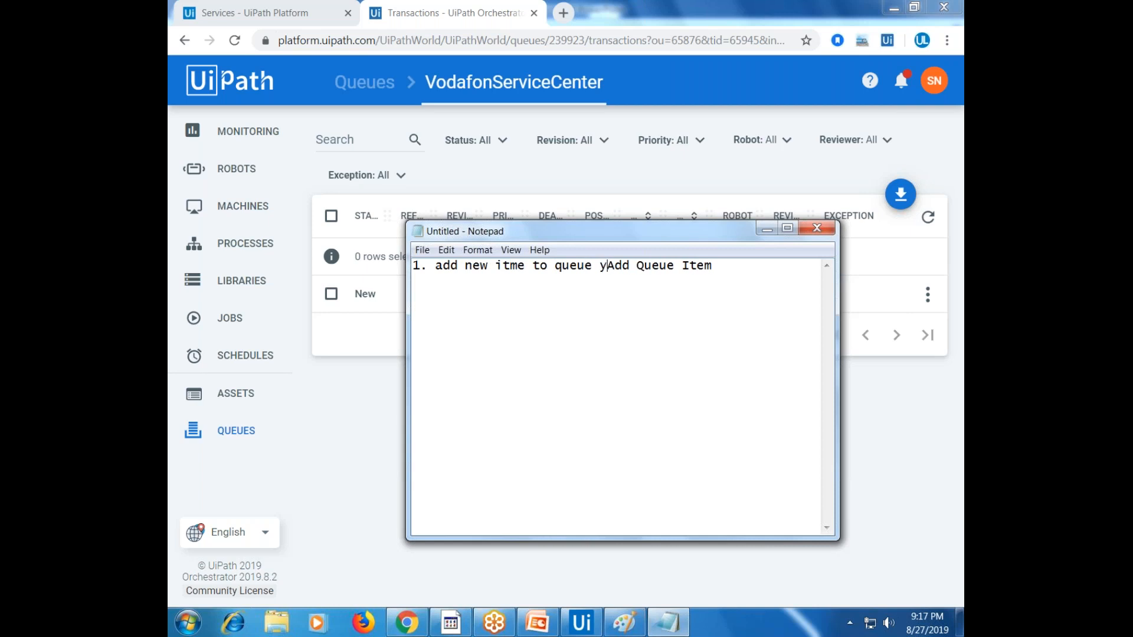
pyautogui.write('have to use')
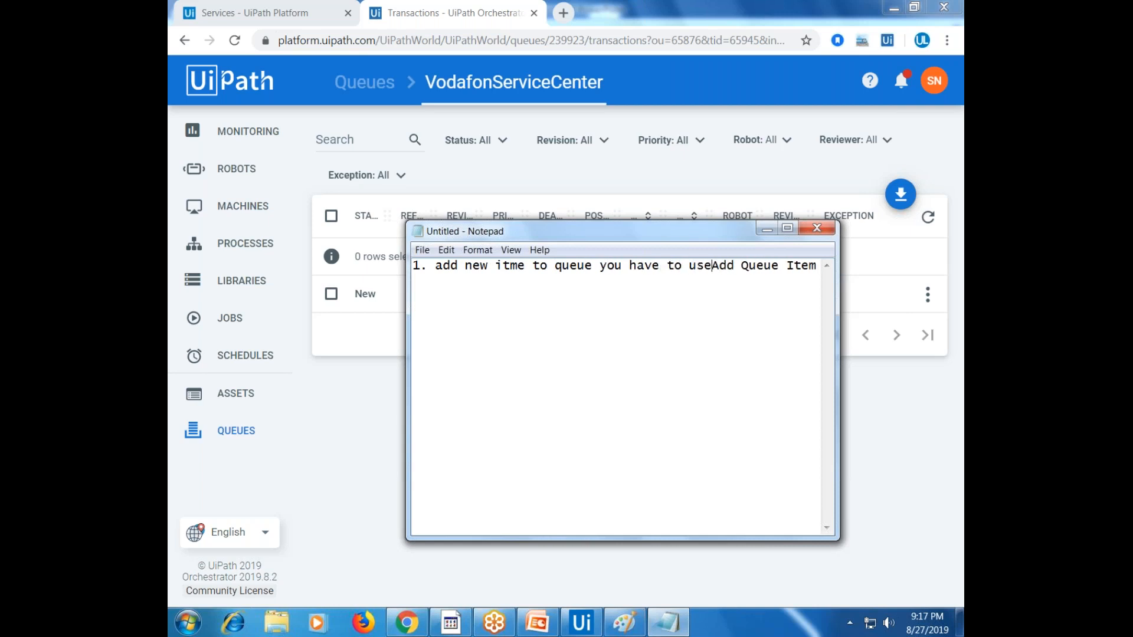
pyautogui.write(' "')
pyautogui.write('"')
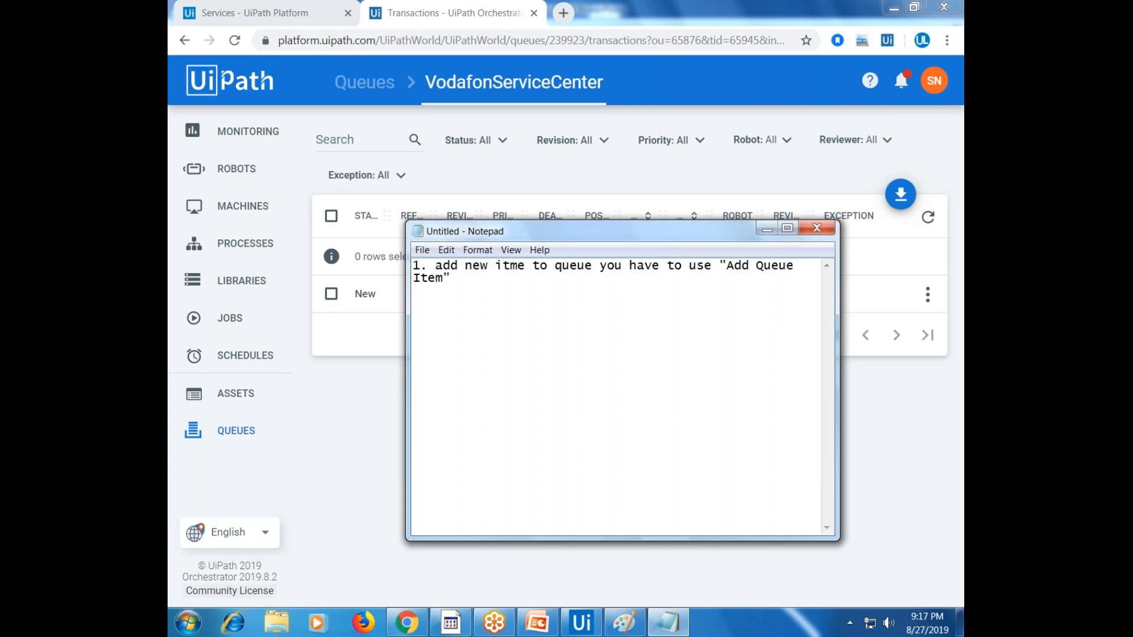
pyautogui.write('2. Once you add new')
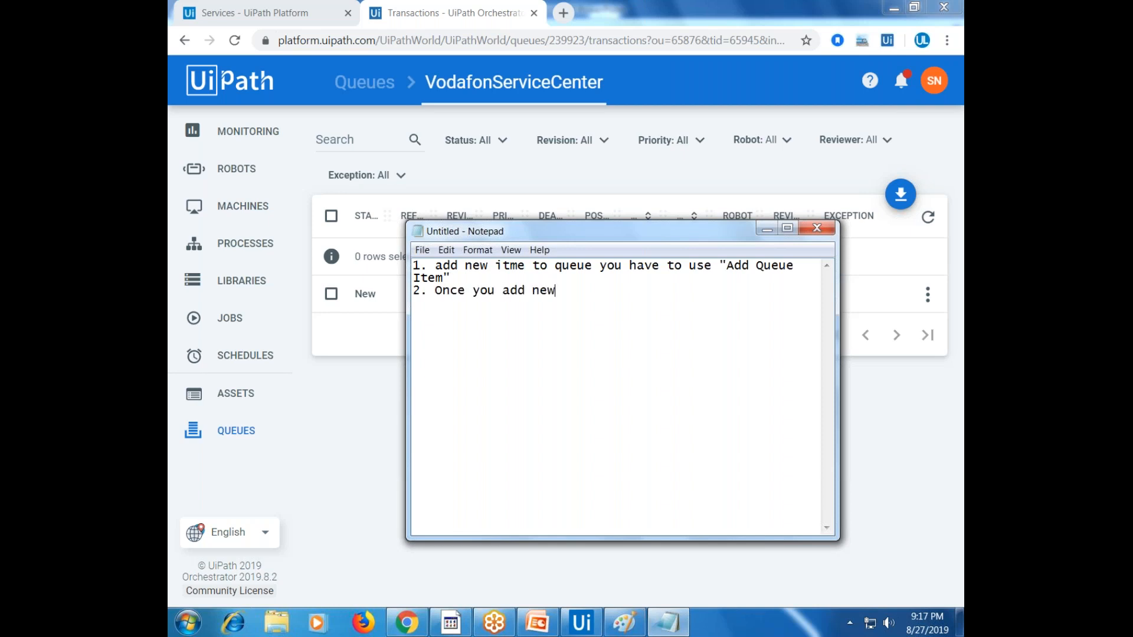
pyautogui.write(' queue item from Add Qu')
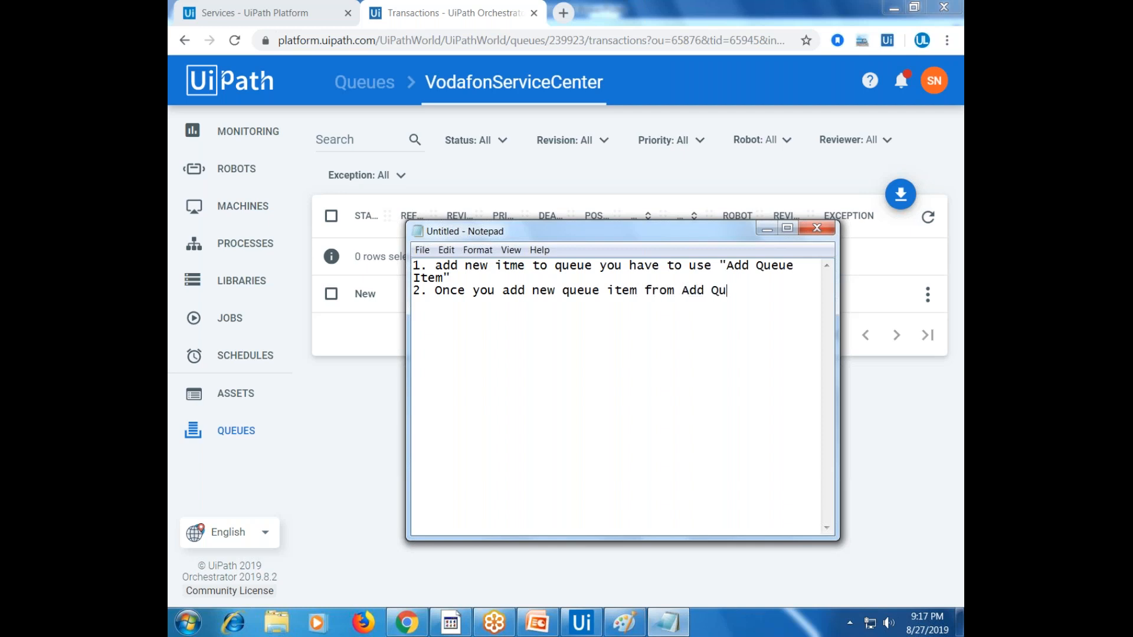
pyautogui.write('eue item')
pyautogui.write(' the')
pyautogui.press('BackSpace')
pyautogui.press('BackSpace')
pyautogui.press('BackSpace')
pyautogui.write('by defa')
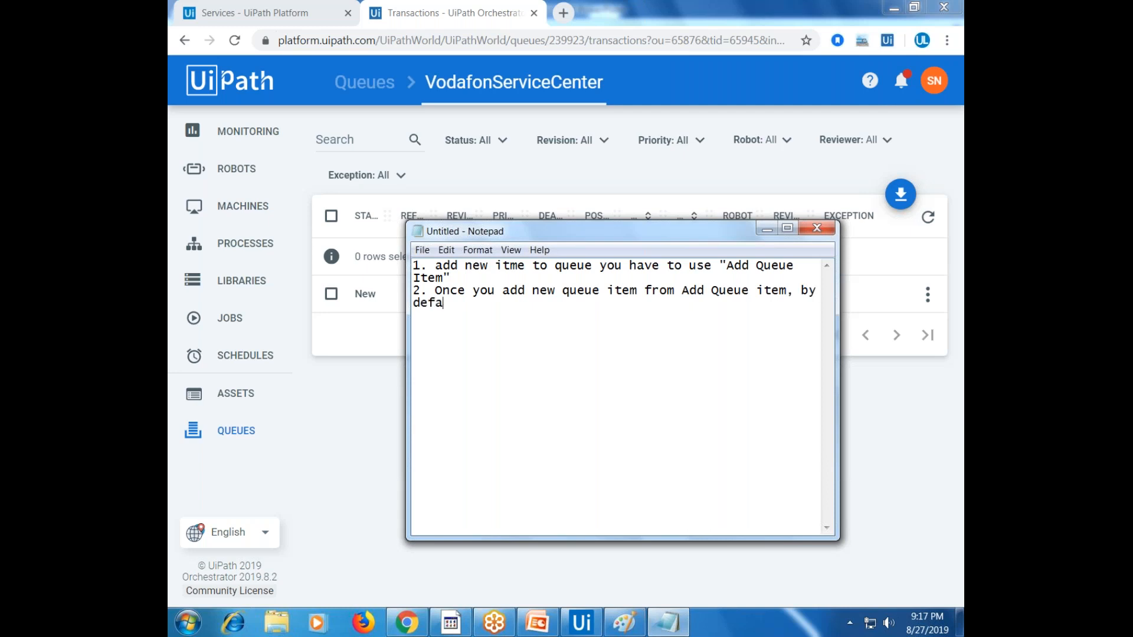
pyautogui.write('ulut the Status of TraNSTIONA  is "NEW"')
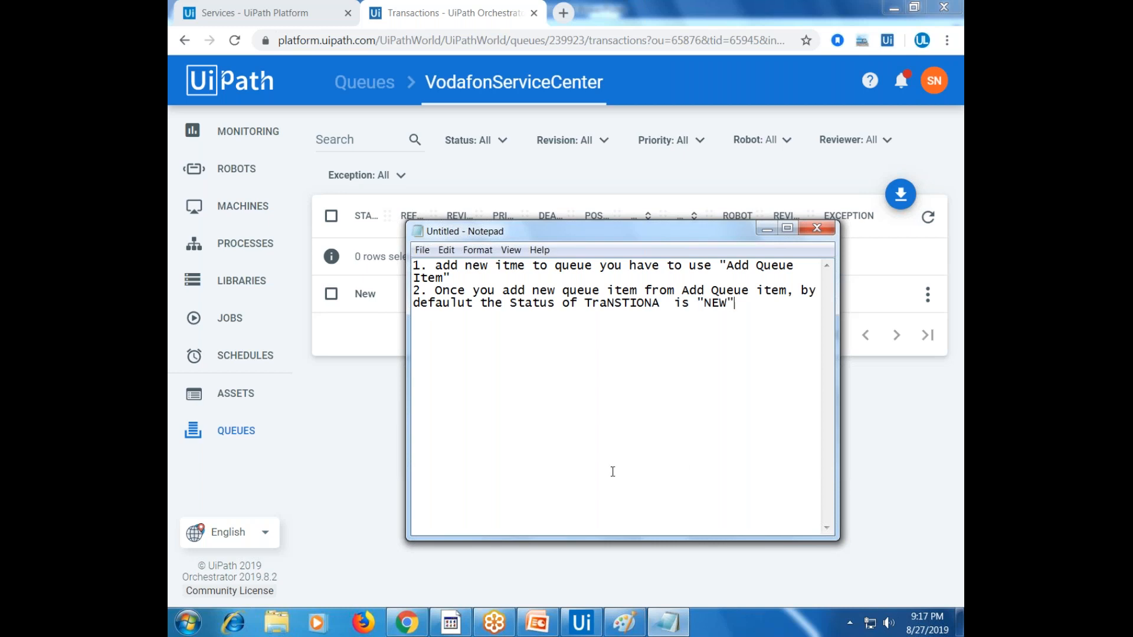
pyautogui.click(454, 277)
pyautogui.keyDown('shift'); pyautogui.click(427, 264); pyautogui.keyUp('shift')
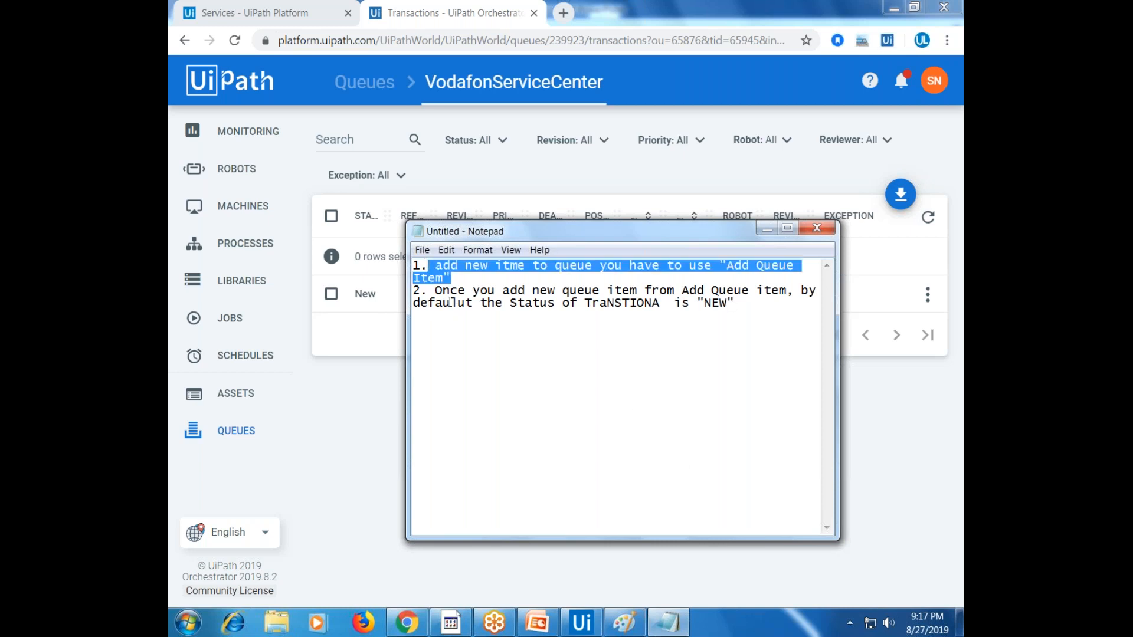
pyautogui.click(381, 412)
# Check the single item's New status with the filter on All, and open its More Actions menu
pyautogui.doubleClick(364, 294)
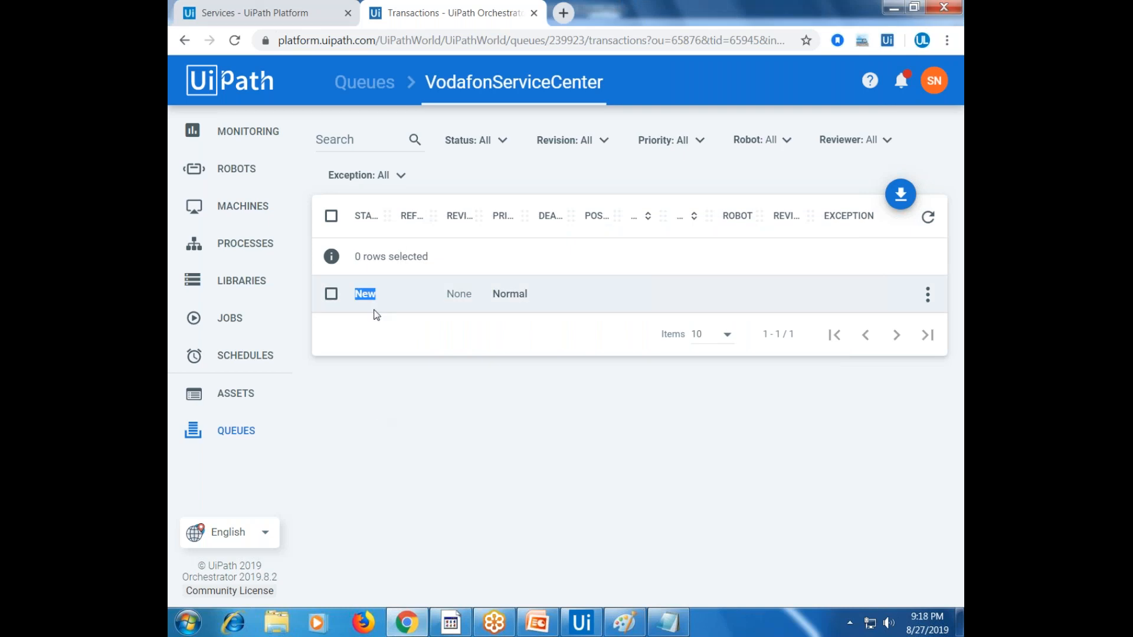
pyautogui.moveTo(383, 211); pyautogui.dragTo(408, 213)
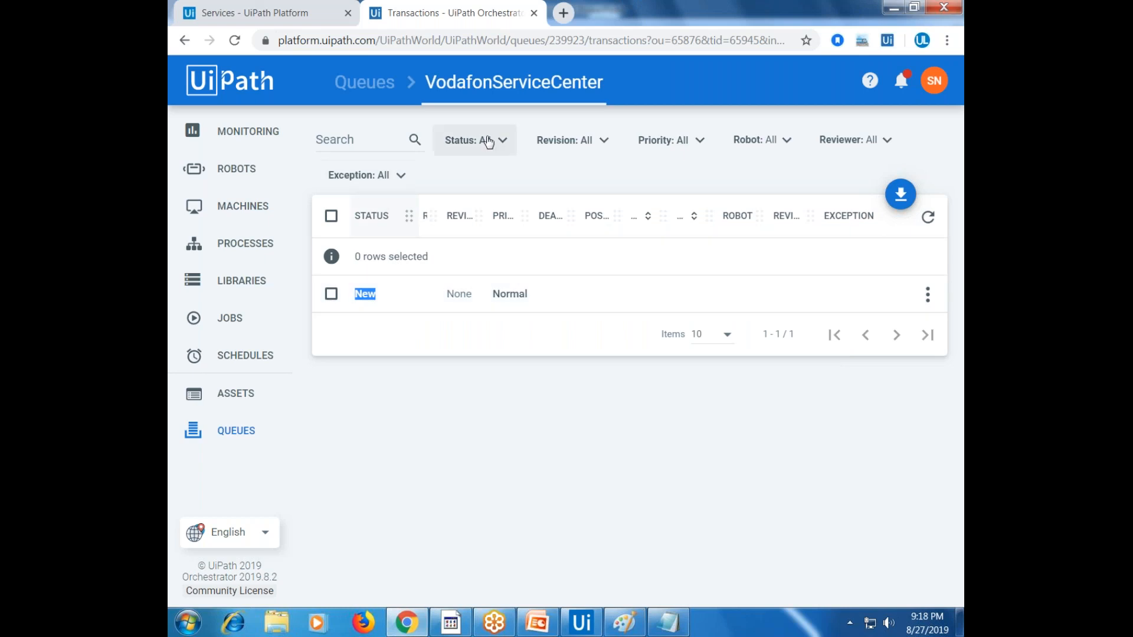
pyautogui.click(487, 142)
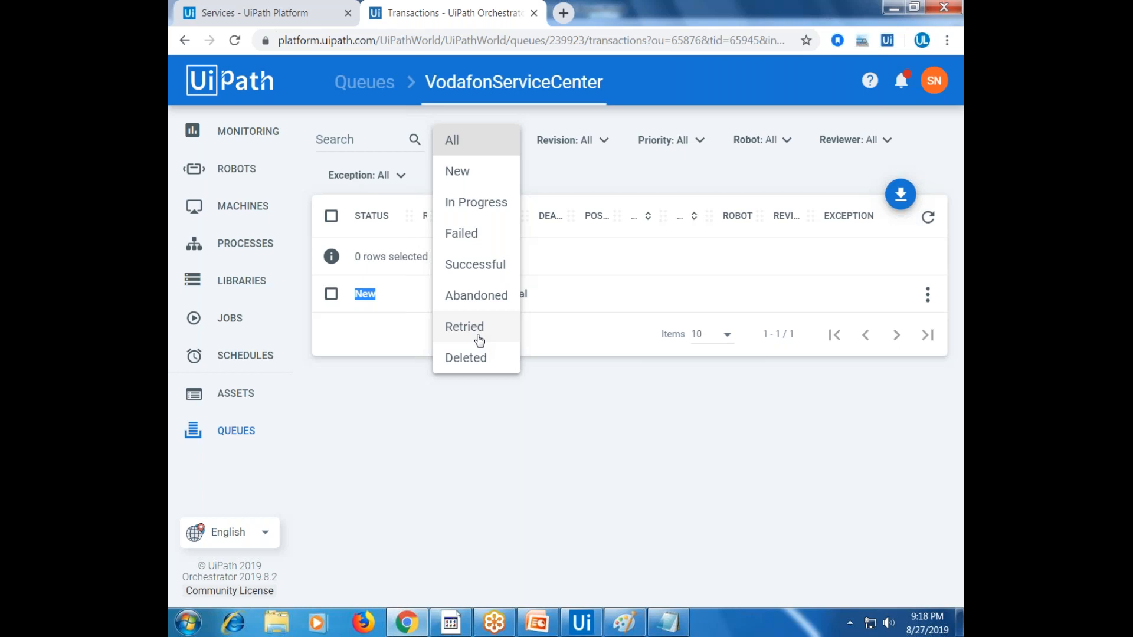
pyautogui.click(391, 381)
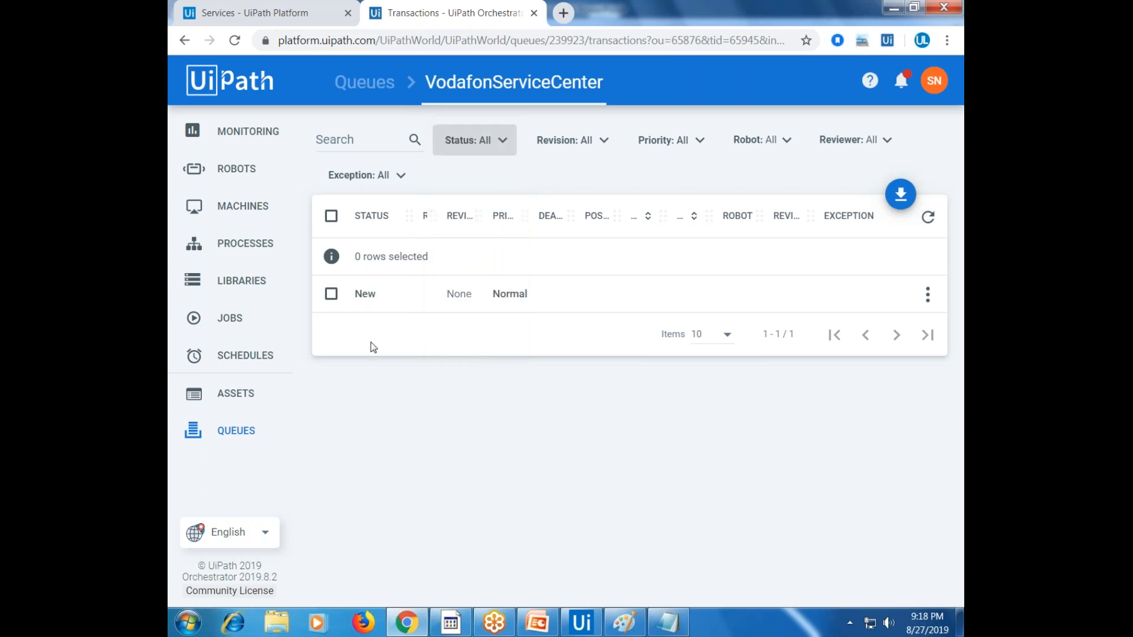
pyautogui.doubleClick(369, 293)
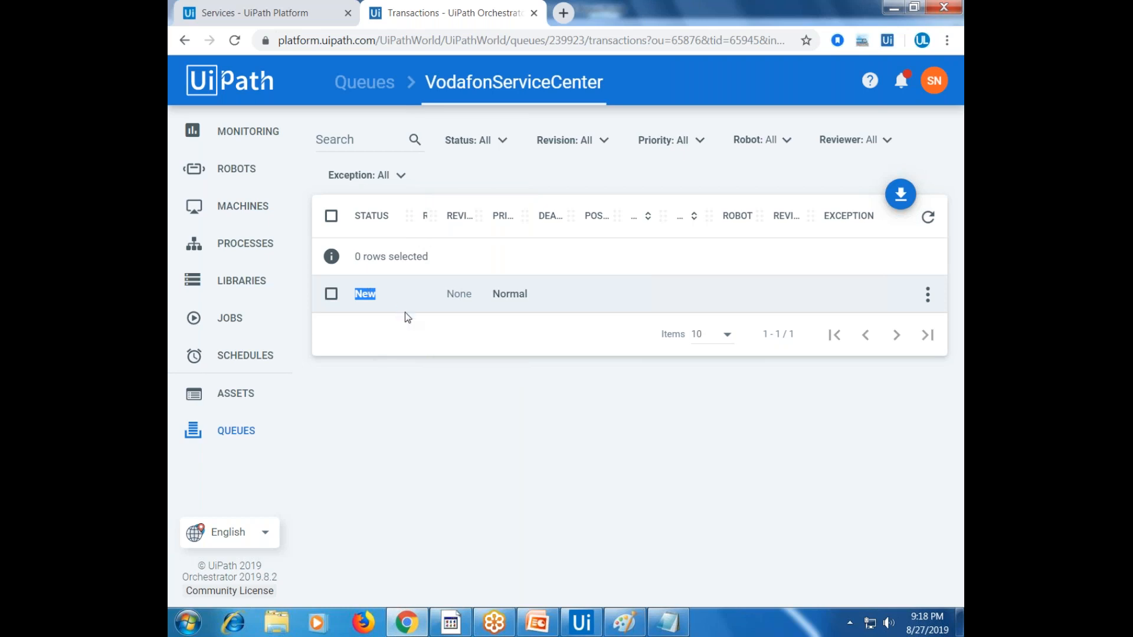
pyautogui.click(499, 396)
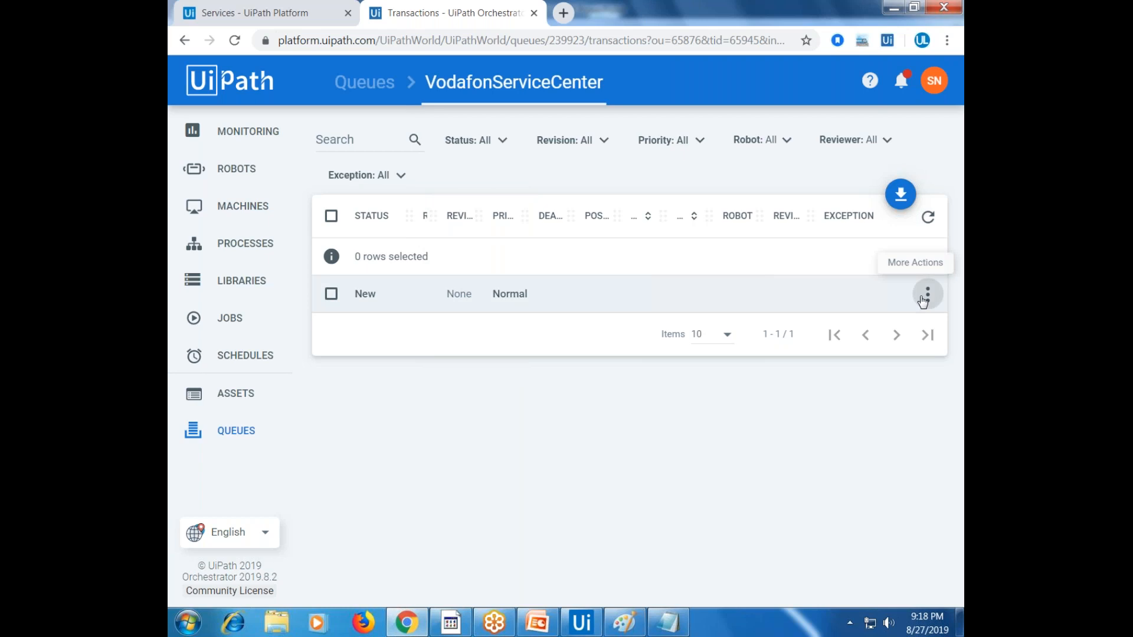
pyautogui.click(928, 295)
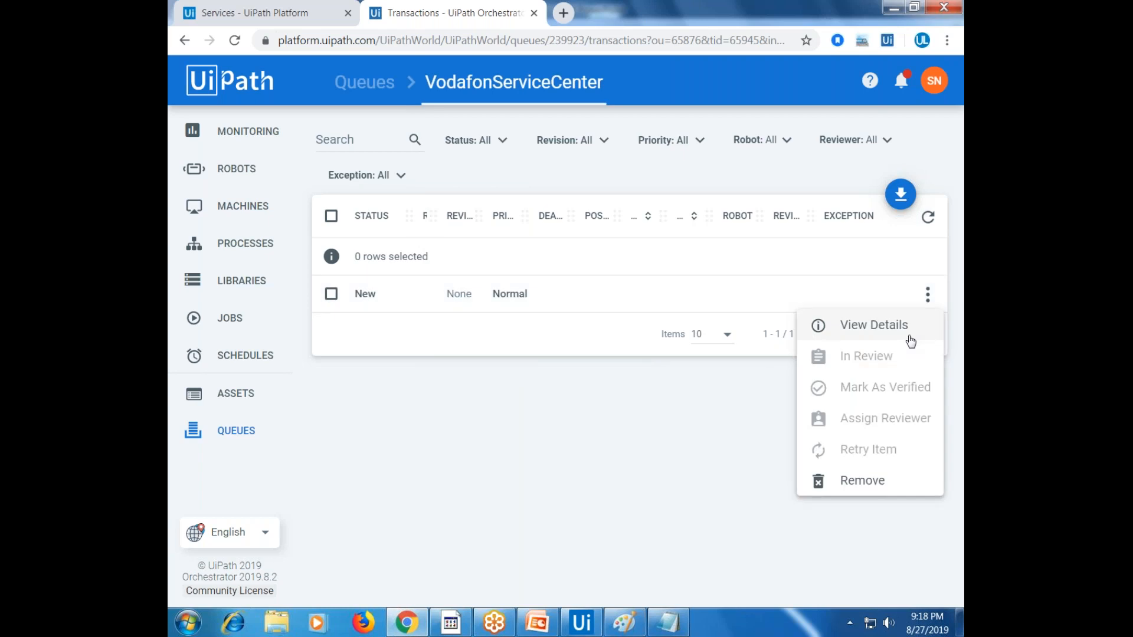
# View the item's details, reading Name, PhoneNo and IssueType "Disconnected Connection", then close them
pyautogui.click(873, 325)
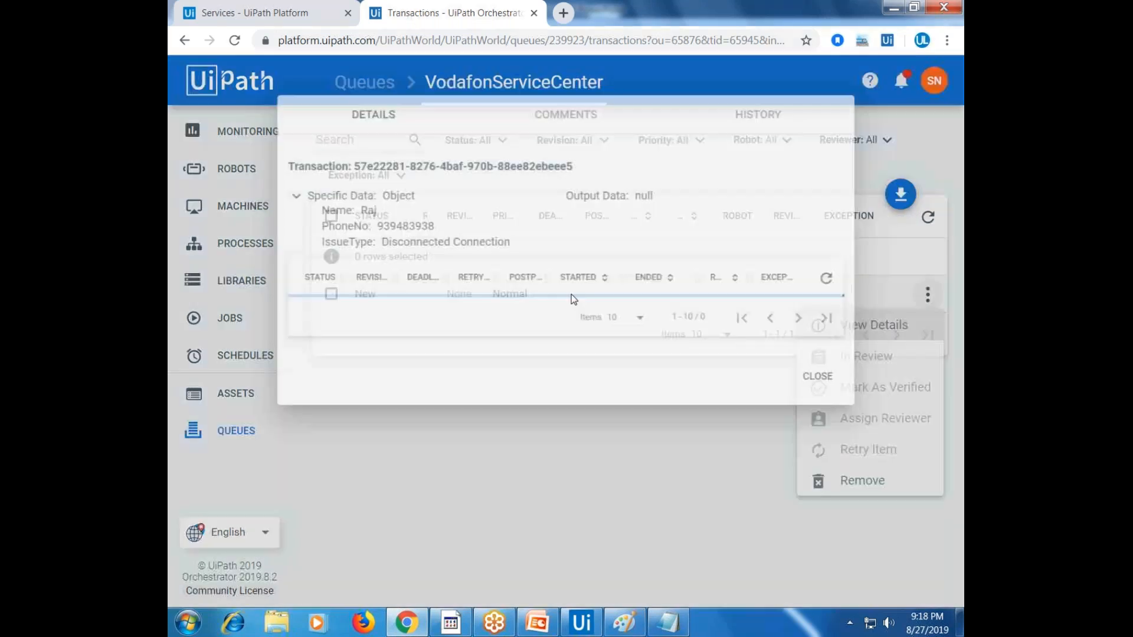
pyautogui.moveTo(296, 204); pyautogui.dragTo(523, 246)
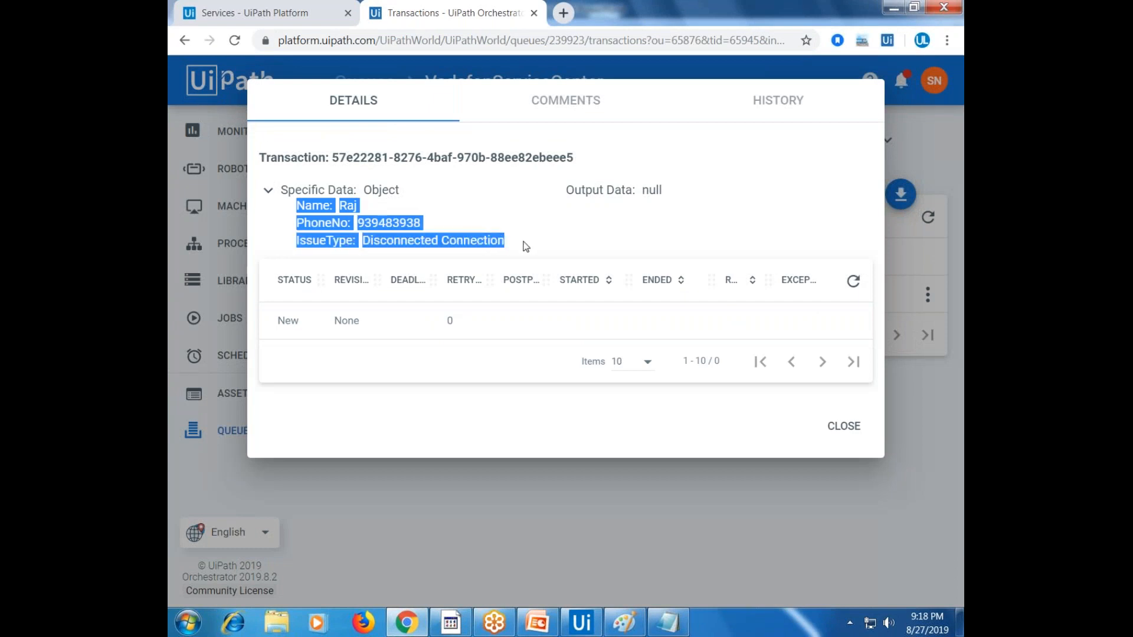
pyautogui.doubleClick(389, 222)
pyautogui.doubleClick(401, 241)
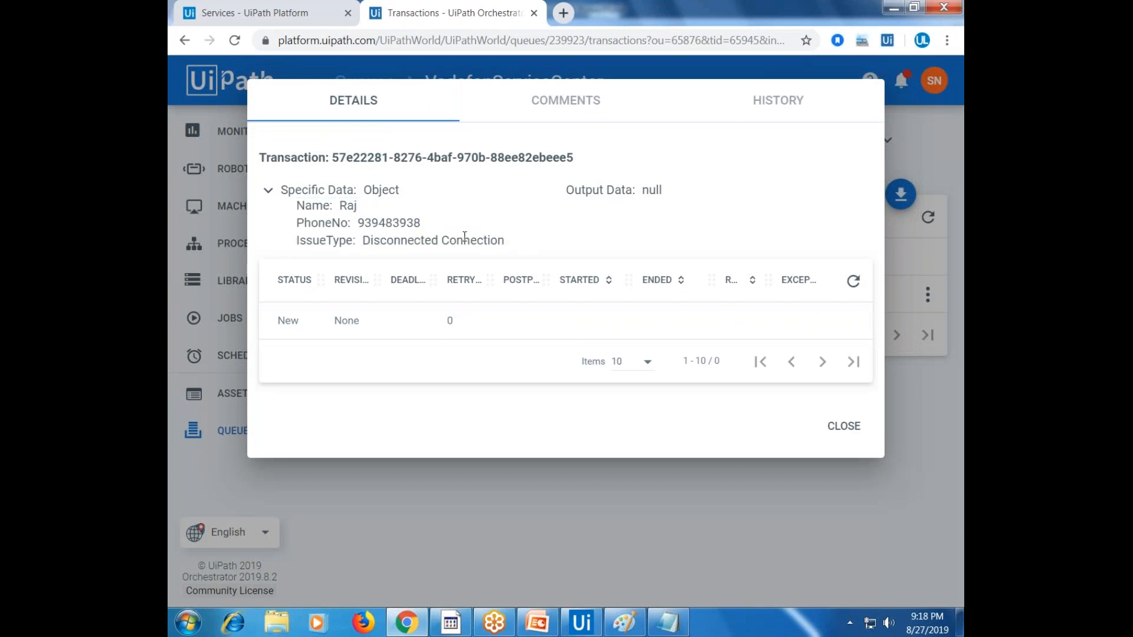
pyautogui.doubleClick(463, 240)
pyautogui.moveTo(502, 242); pyautogui.dragTo(834, 417)
pyautogui.click(843, 425)
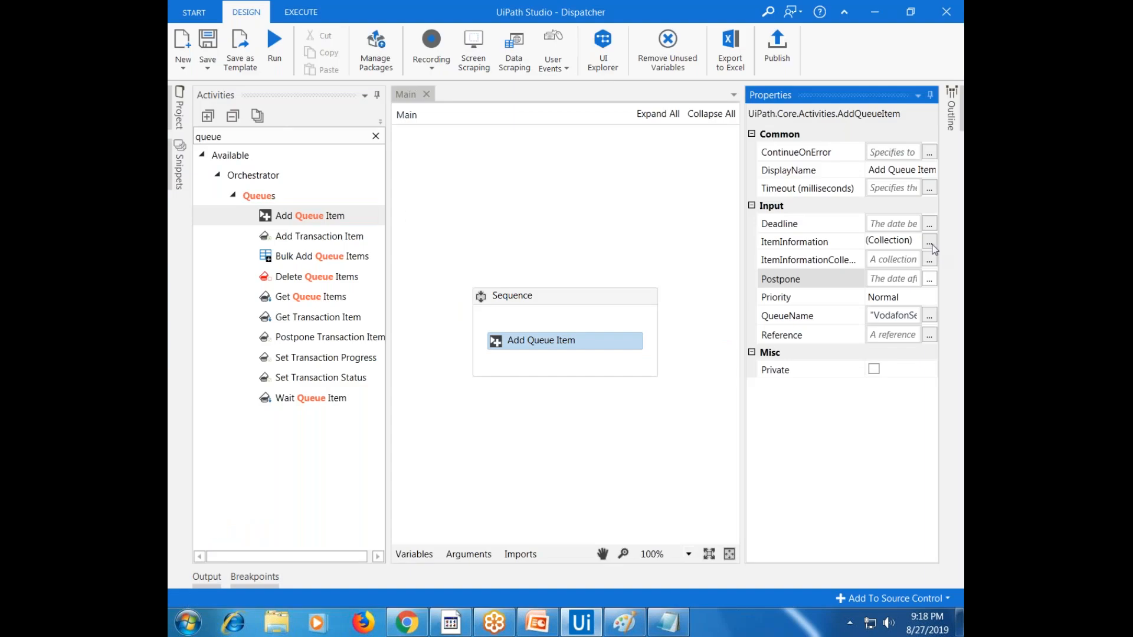
# Replace the ItemInformation Name and PhoneNo values with a different customer name and phone number
pyautogui.click(929, 243)
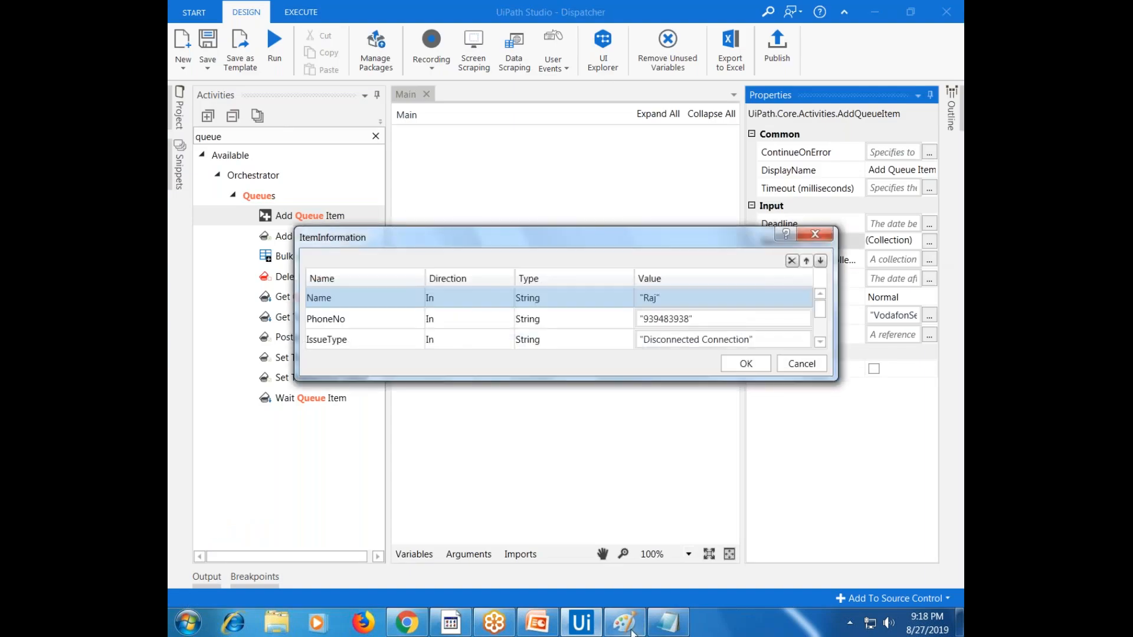
pyautogui.moveTo(632, 633)
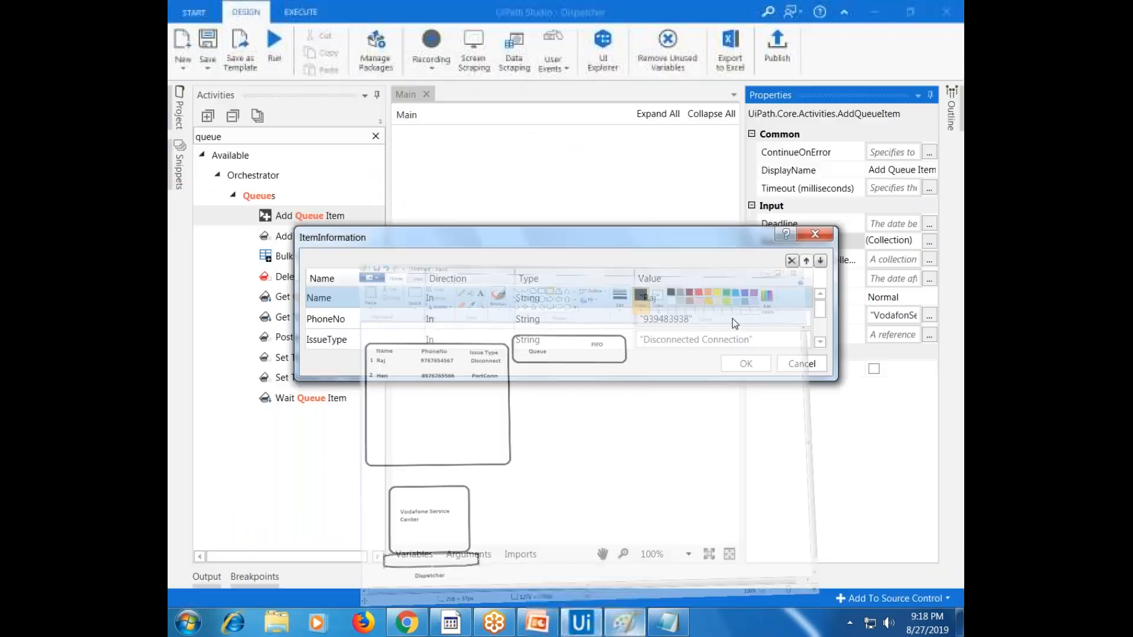
pyautogui.click(695, 303)
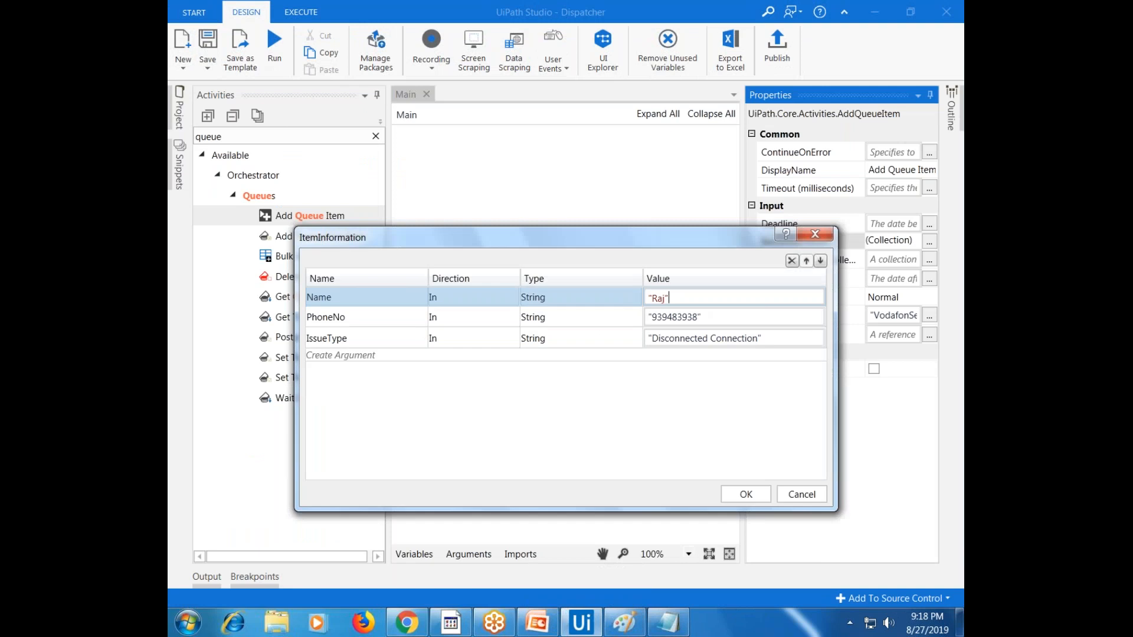
pyautogui.doubleClick(663, 298)
pyautogui.write('Hari')
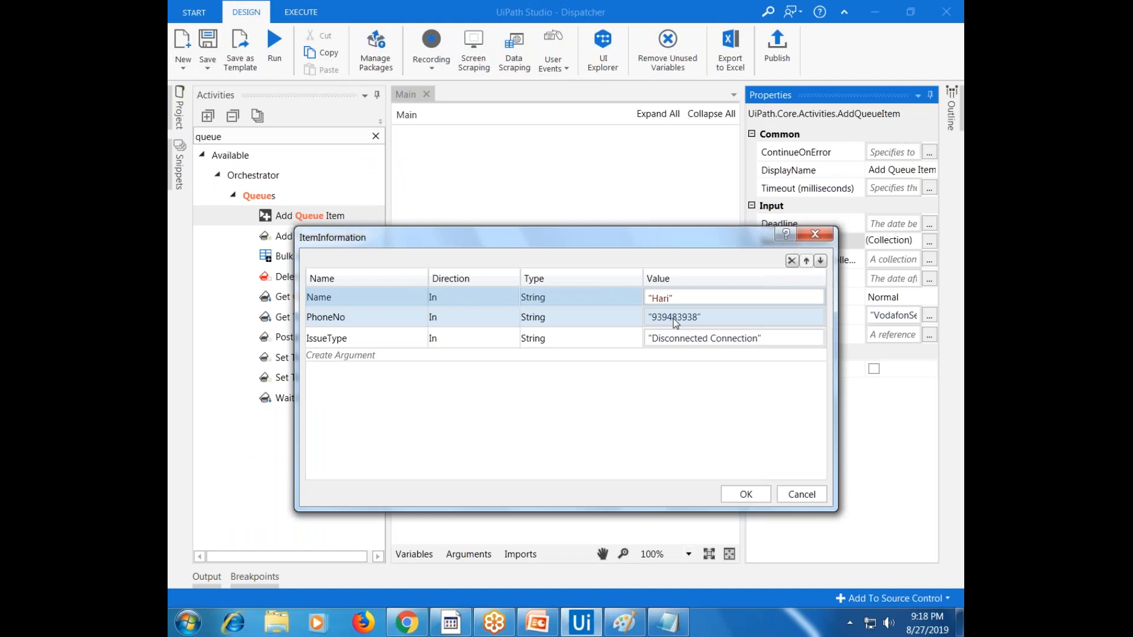
pyautogui.doubleClick(675, 322)
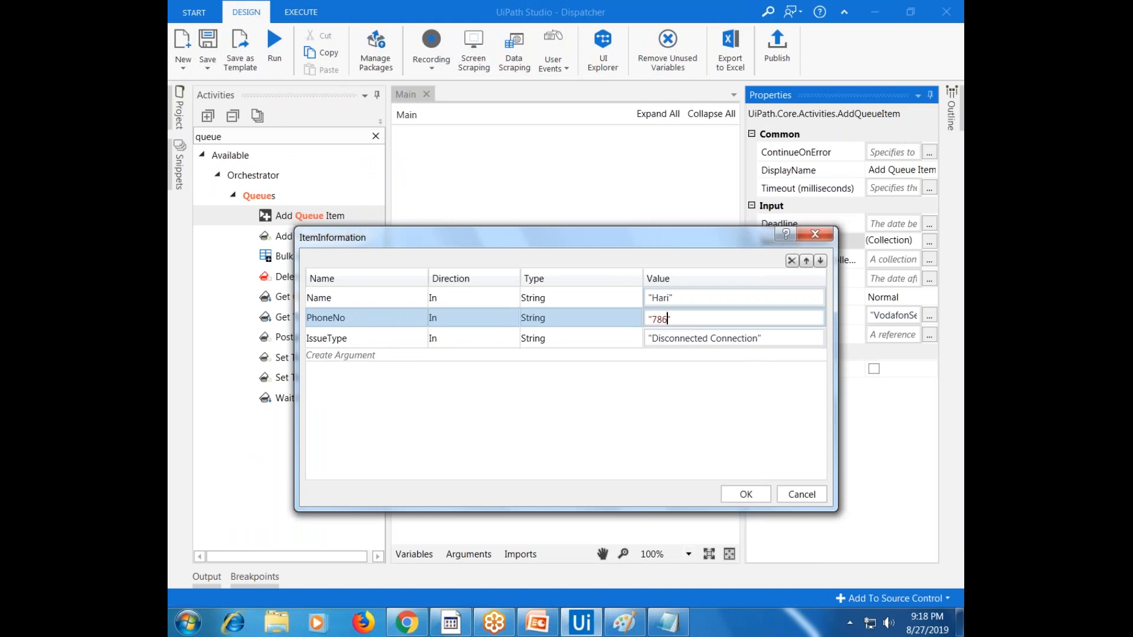
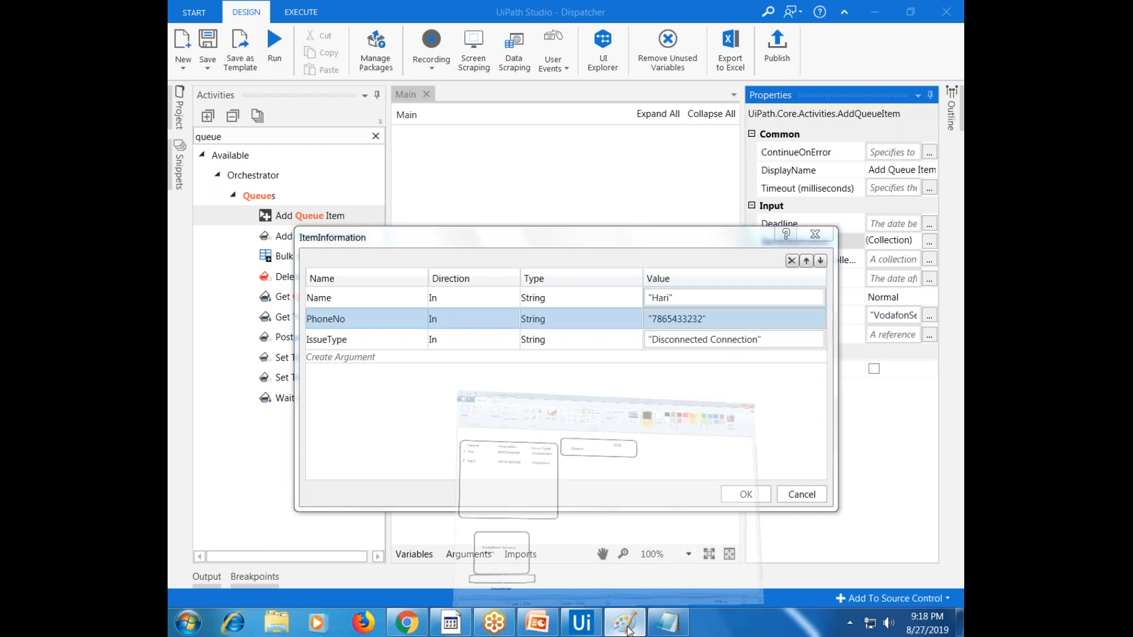
# Change the IssueType value to "Port Connection" and confirm the item information
pyautogui.click(626, 629)
pyautogui.click(626, 626)
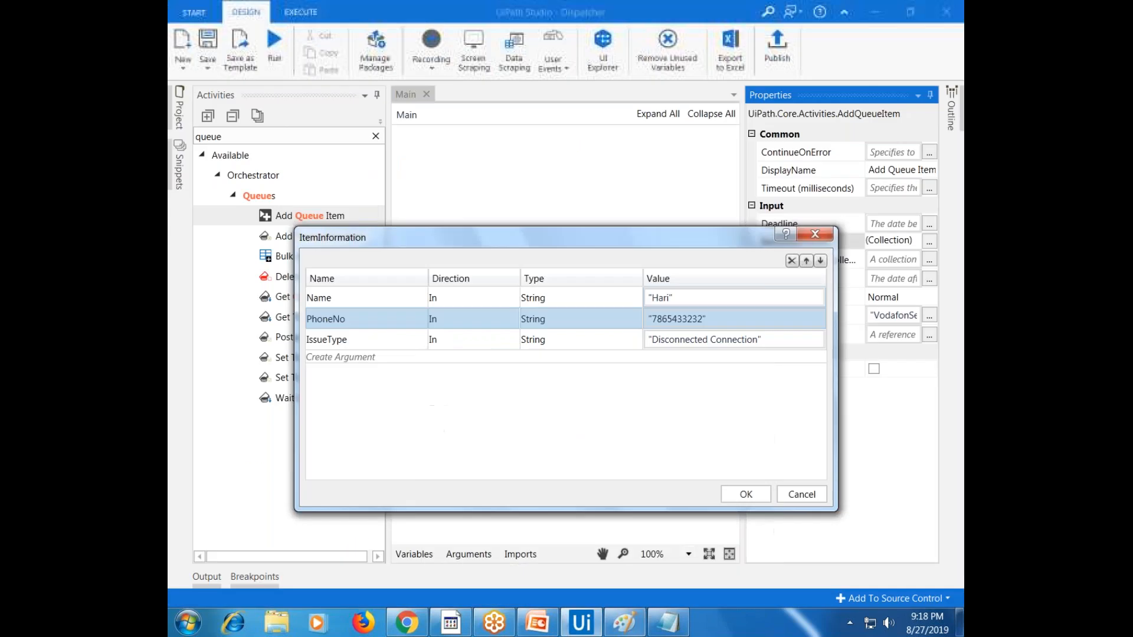
pyautogui.click(690, 340)
pyautogui.doubleClick(685, 341)
pyautogui.write('Port')
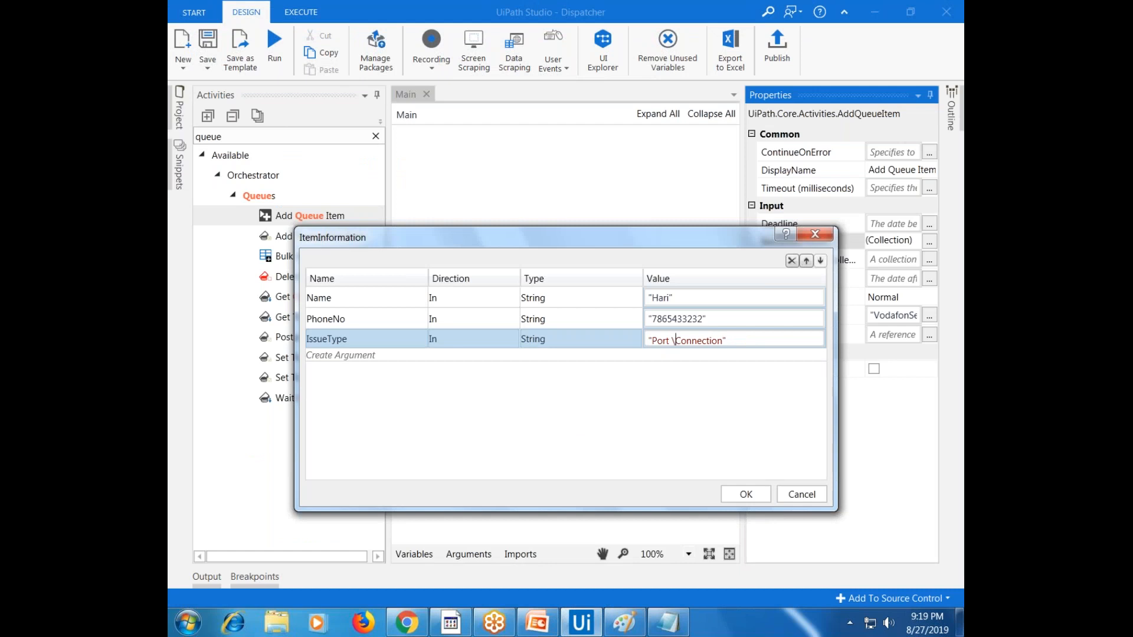
pyautogui.click(746, 495)
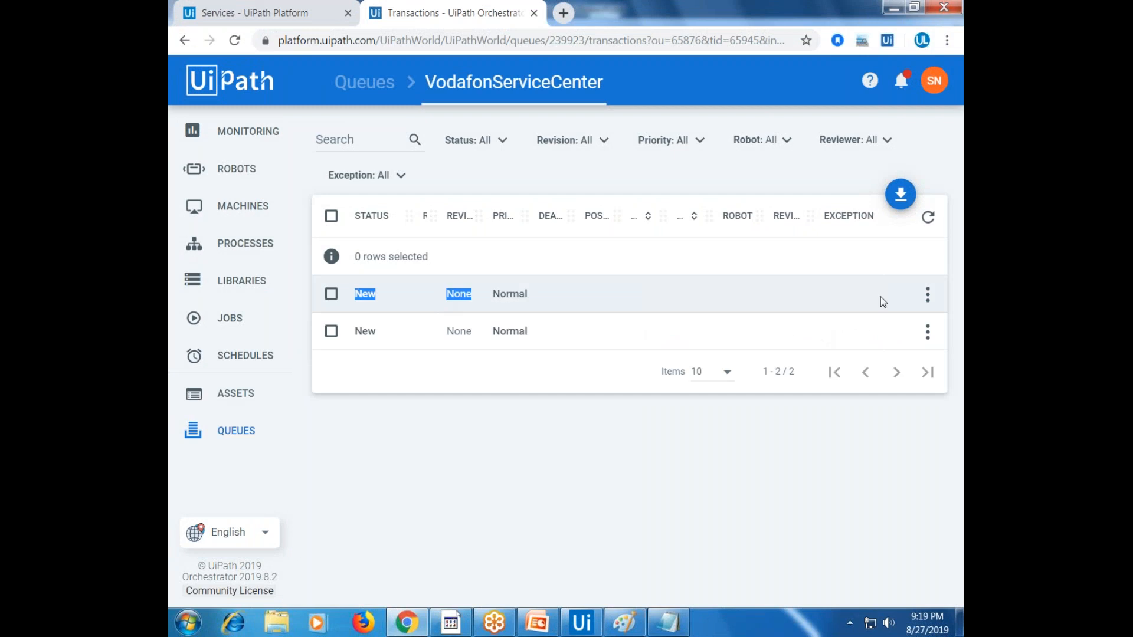
# Review both queue items' details, confirming the second has IssueType "Port Connection"
pyautogui.click(927, 294)
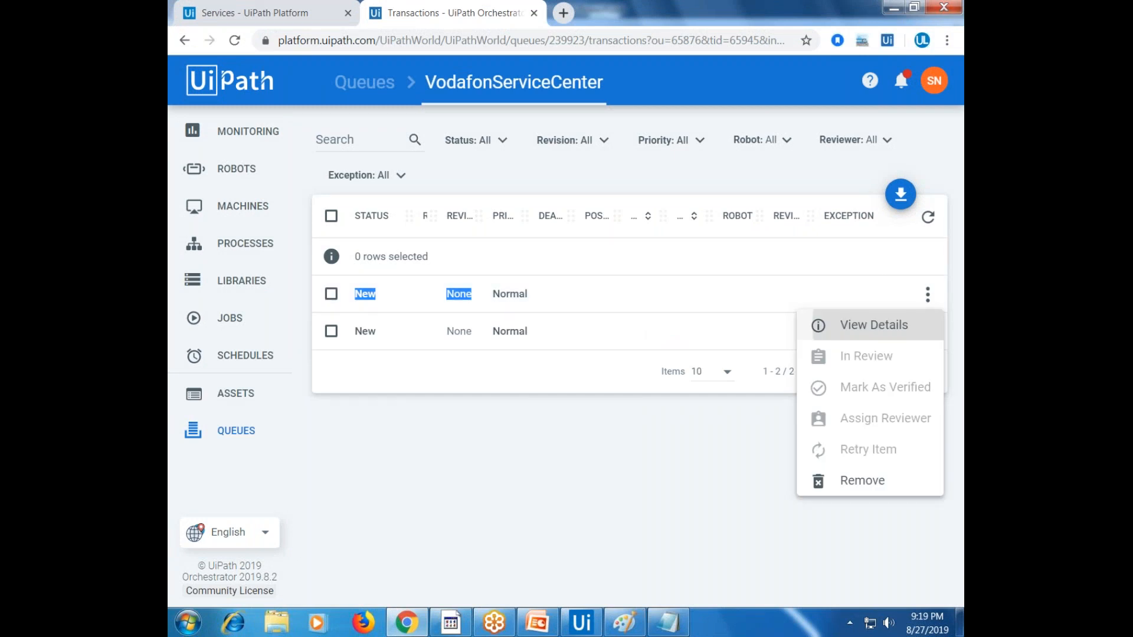
pyautogui.click(873, 325)
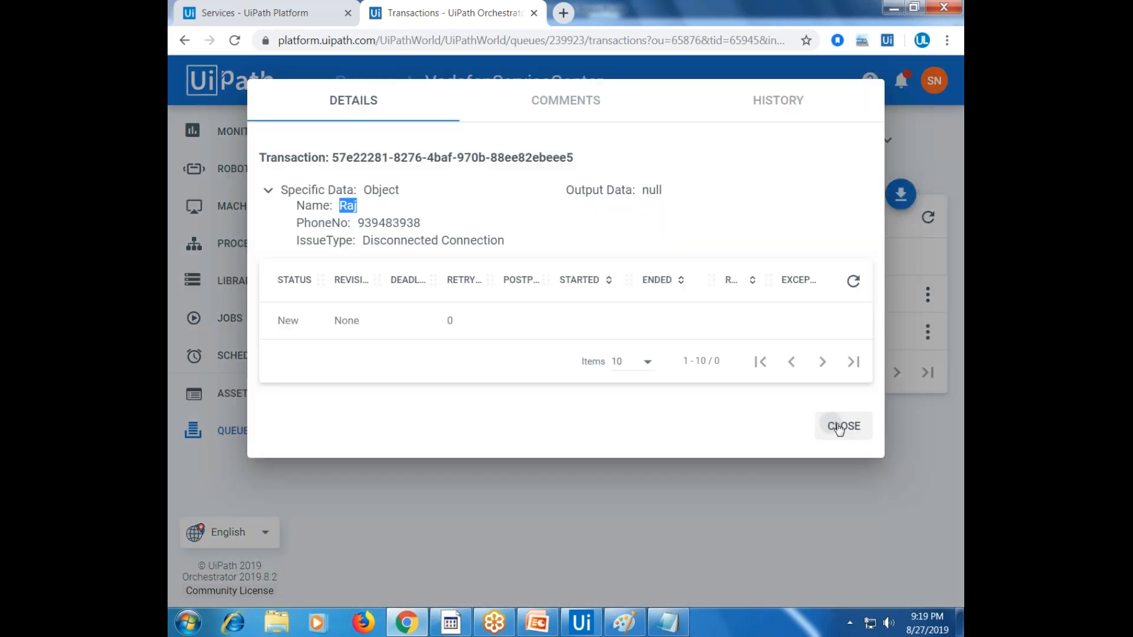
pyautogui.click(839, 427)
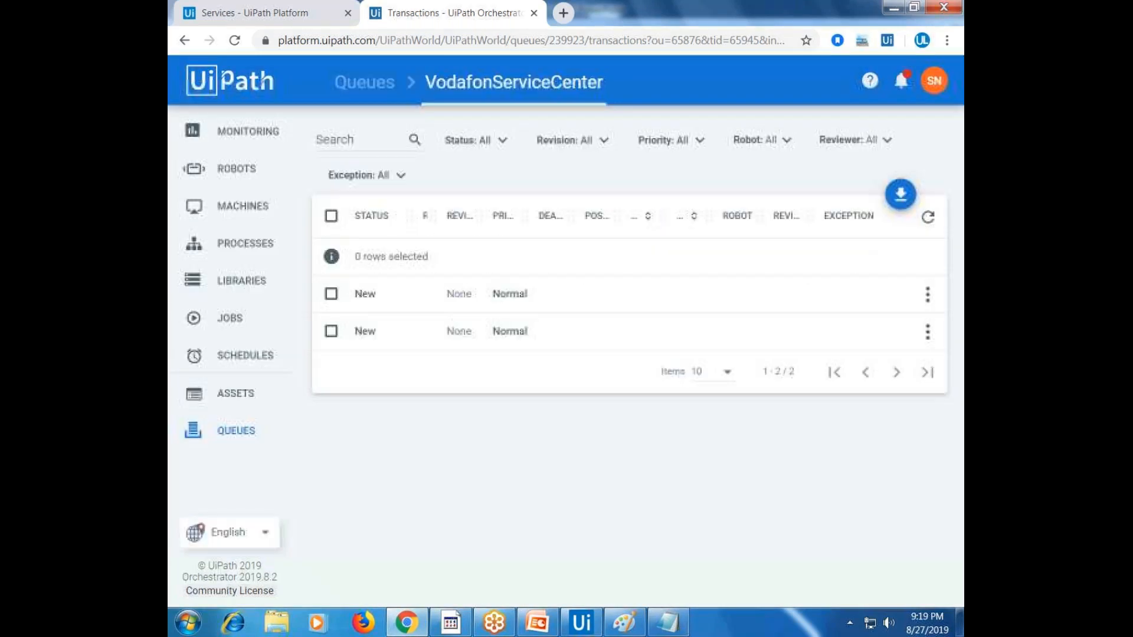
pyautogui.click(928, 331)
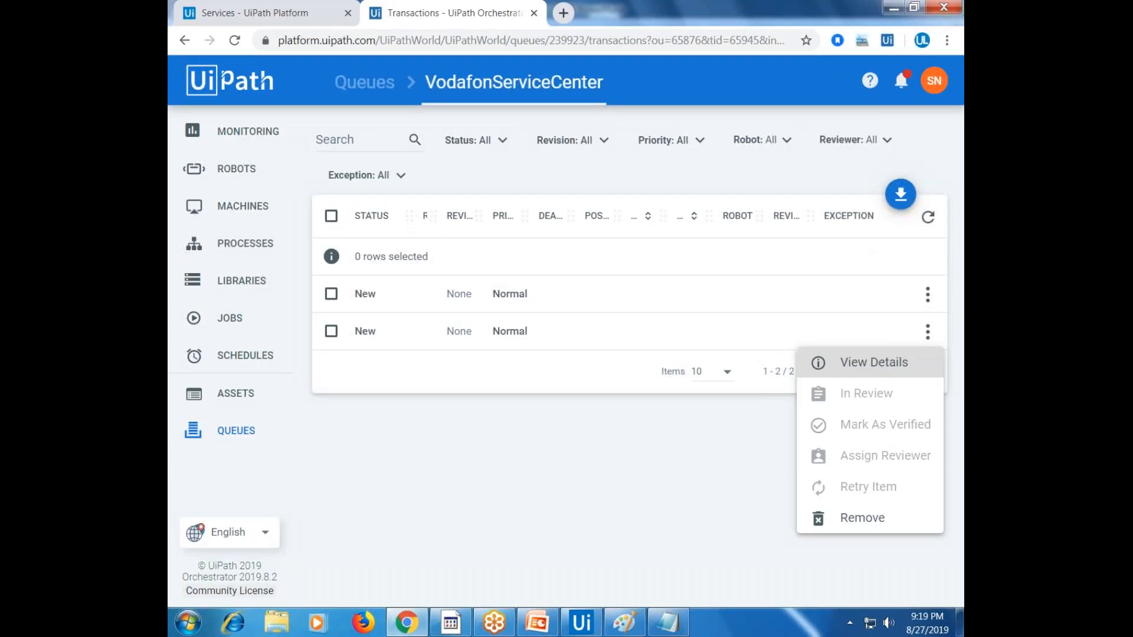
pyautogui.click(874, 363)
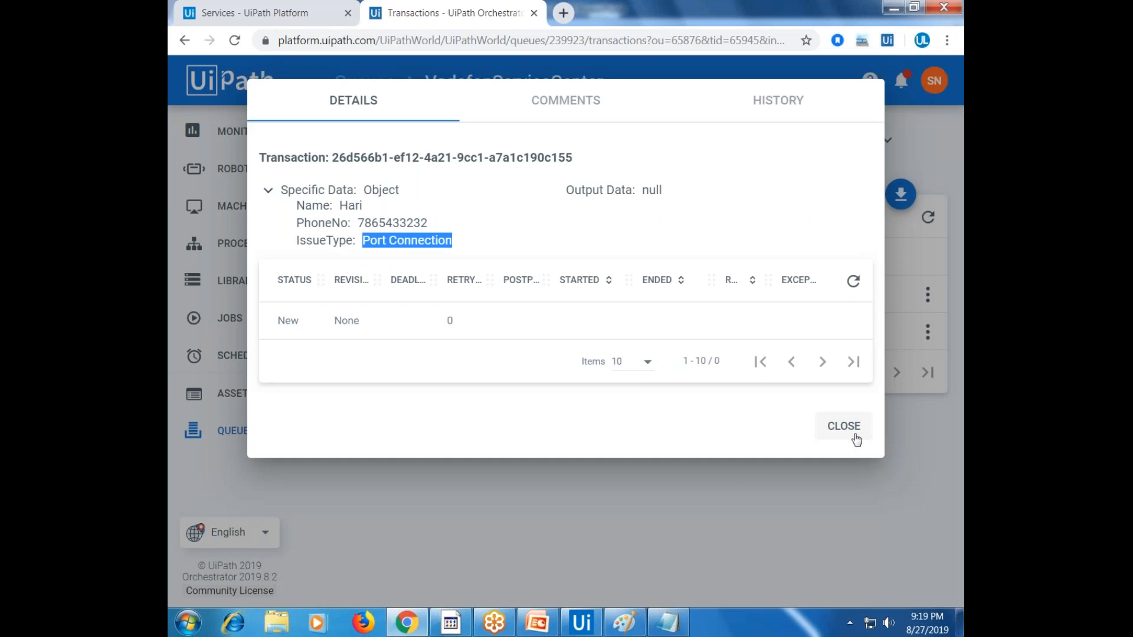
pyautogui.click(855, 436)
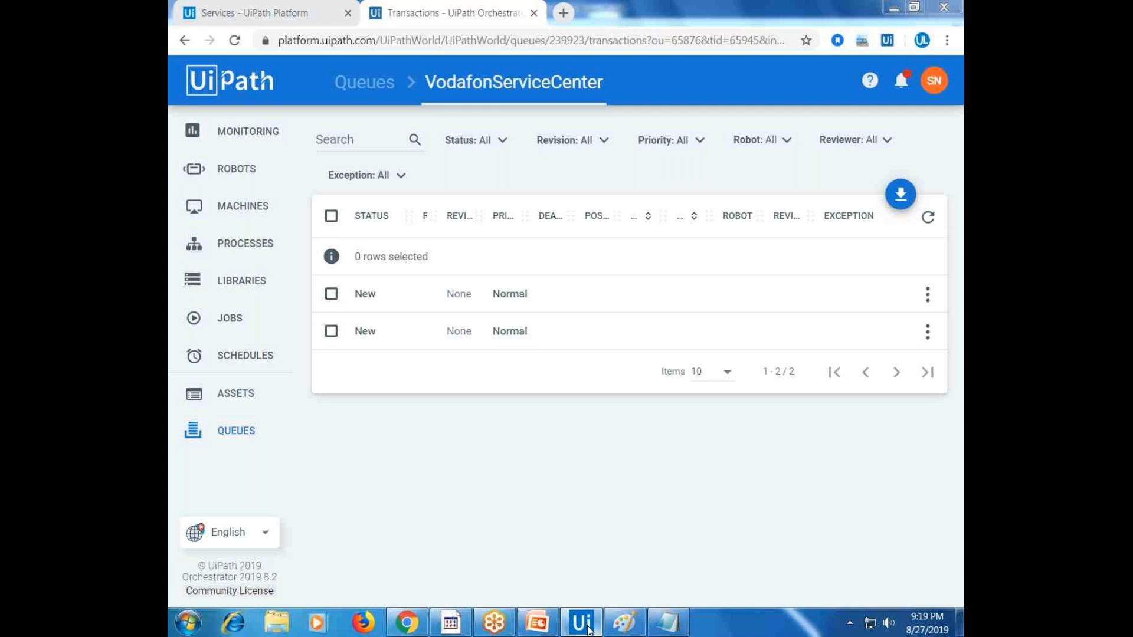
pyautogui.click(589, 629)
pyautogui.click(321, 256)
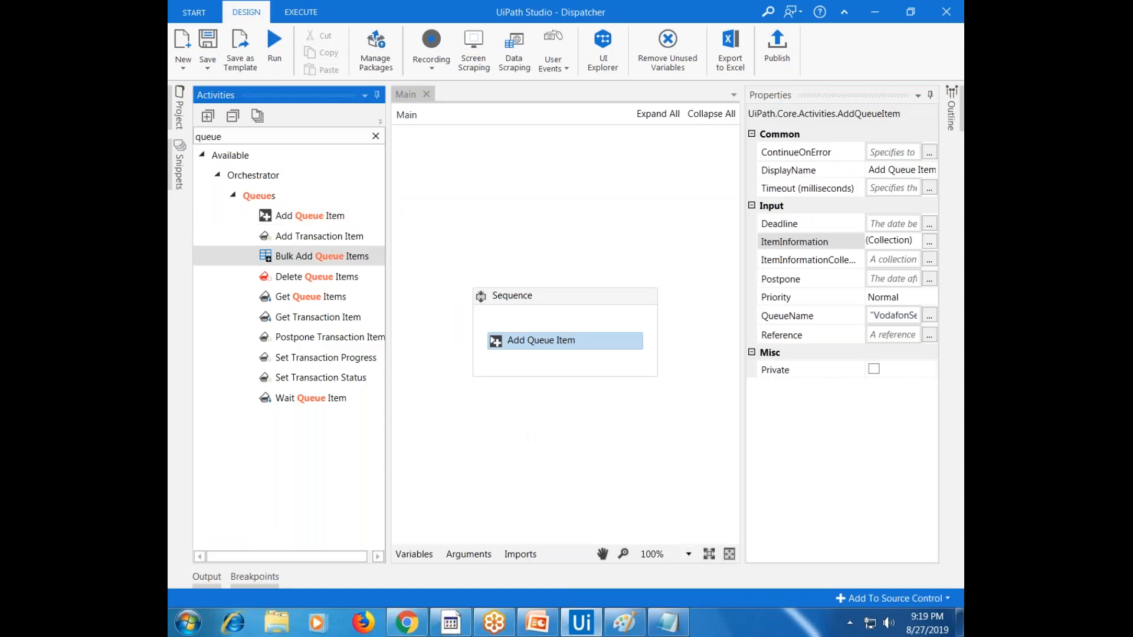
# Start a blank Excel workbook with Name, PhoneNo and IssueType headers in A1:C1
pyautogui.press('super')
pyautogui.click(253, 291)
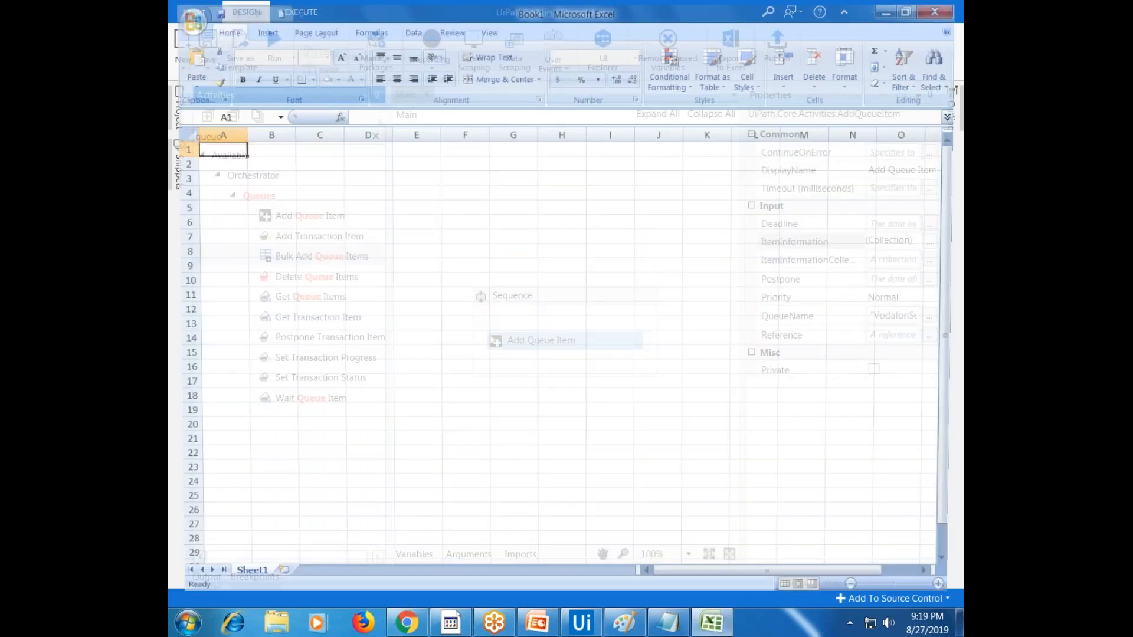
pyautogui.write('N')
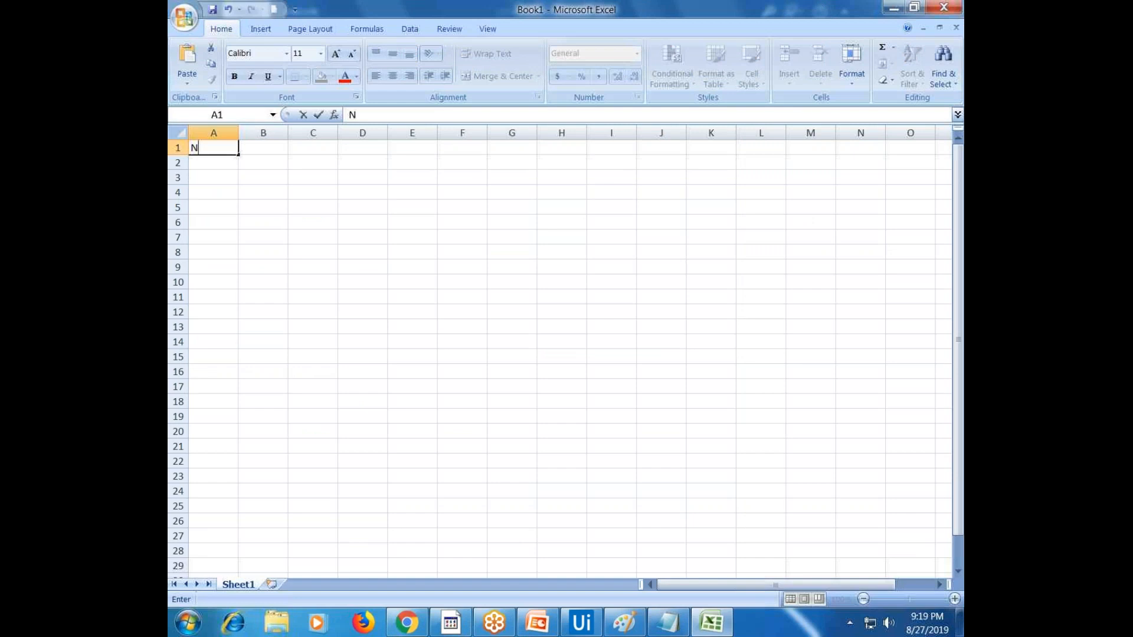
pyautogui.write('ame')
pyautogui.press('Tab')
pyautogui.write('Phone')
pyautogui.press('Tab')
pyautogui.press('Left')
pyautogui.write('PhoneNo')
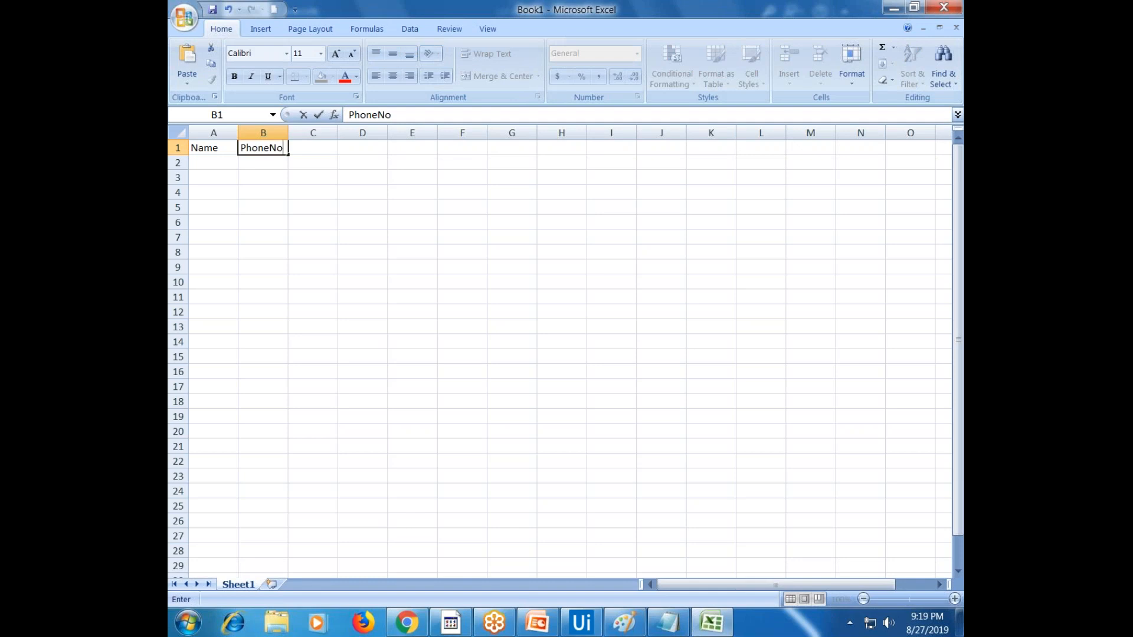
pyautogui.press('Tab')
pyautogui.write('IssueType')
pyautogui.press('Left')
# Fill row 2 with a customer's name, phone number and New Connection, then begin row 3
pyautogui.press('Down')
pyautogui.press('Left')
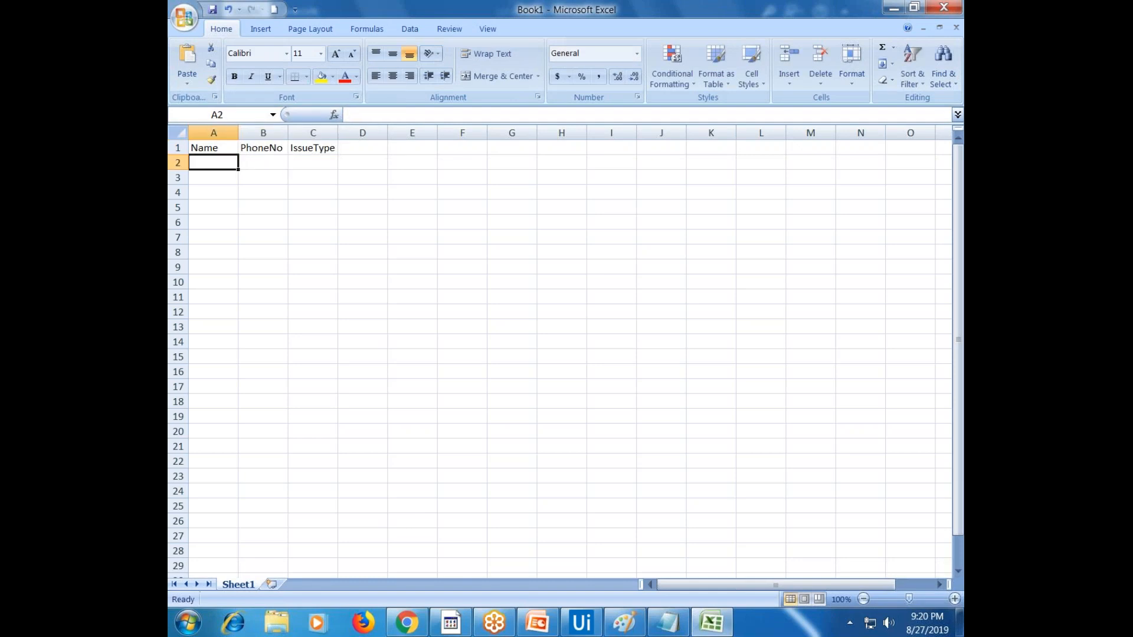
pyautogui.write('Guru')
pyautogui.press('Tab')
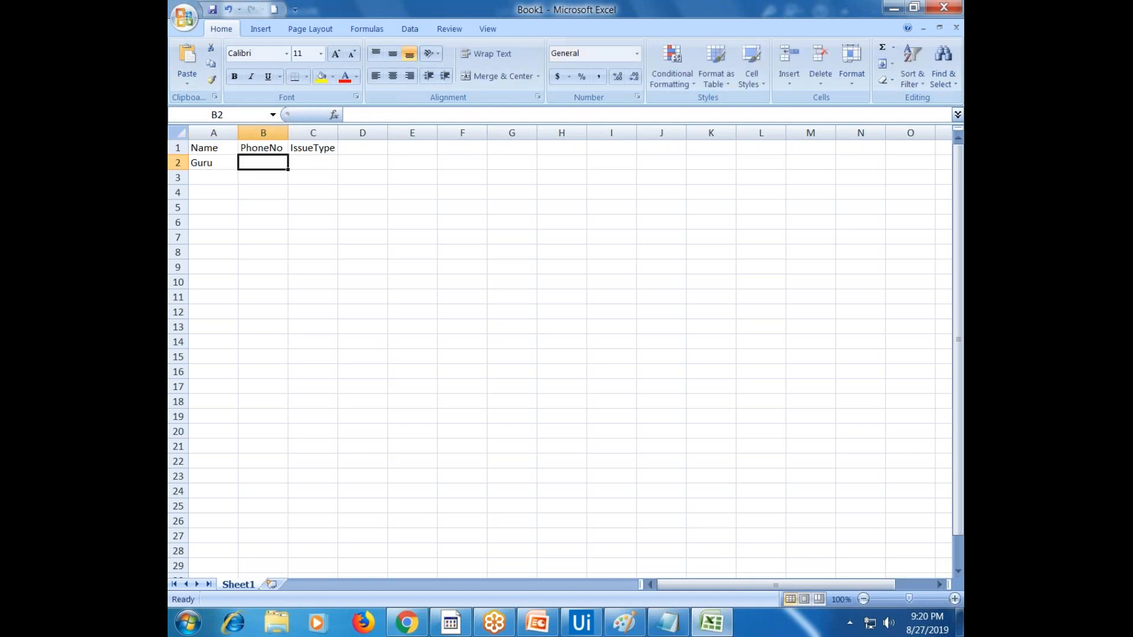
pyautogui.write('78987798')
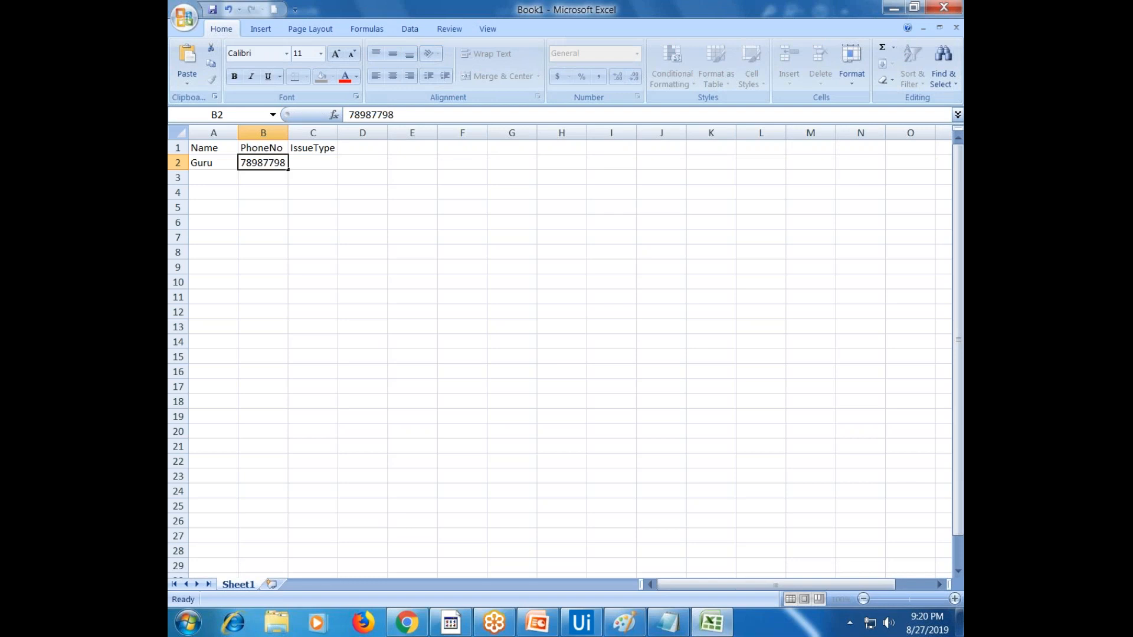
pyautogui.press('Tab')
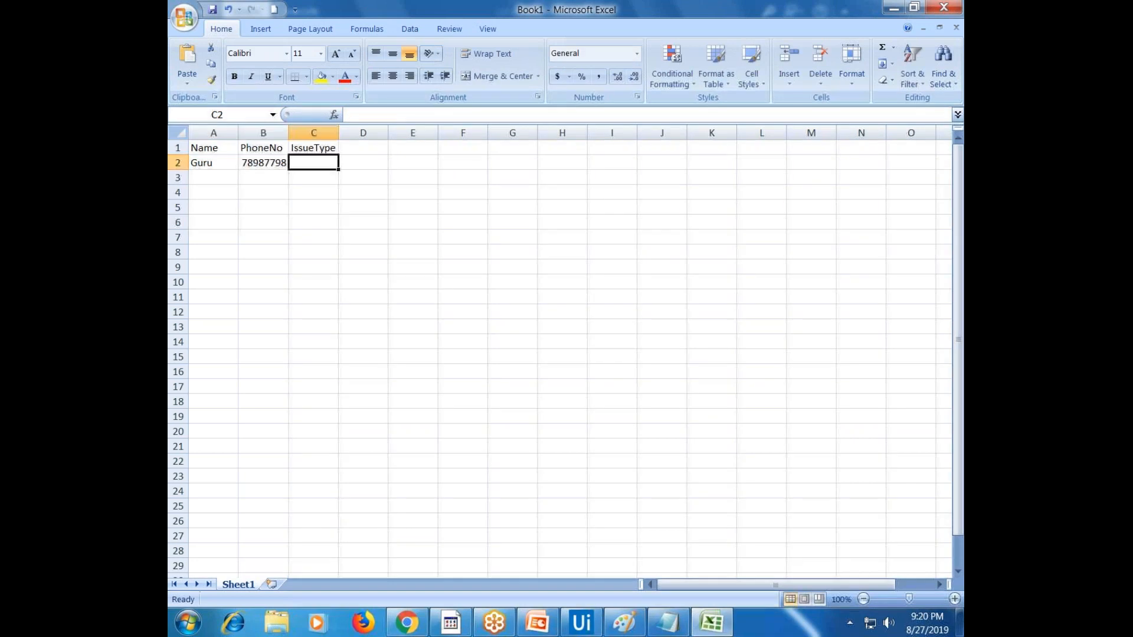
pyautogui.write('New Connection')
pyautogui.press('Return')
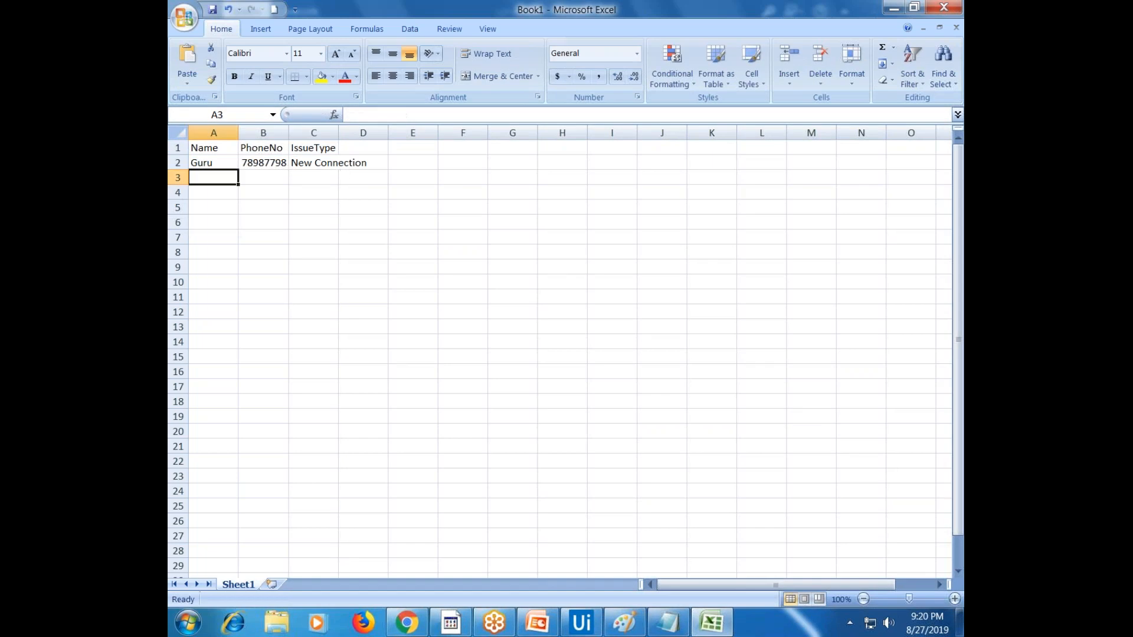
pyautogui.write('Trp')
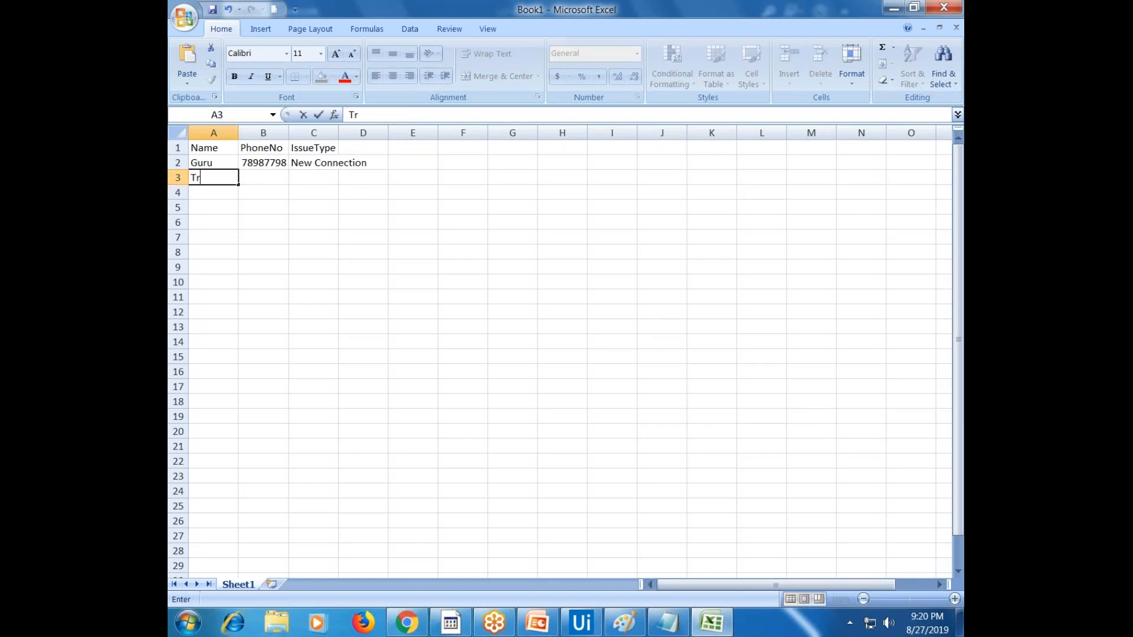
pyautogui.press('BackSpace')
pyautogui.press('BackSpace')
pyautogui.press('BackSpace')
# Enter row 3 with a customer's name, phone number and issue type Network Issues
pyautogui.write('T')
pyautogui.press('BackSpace')
pyautogui.write('I')
pyautogui.press('BackSpace')
pyautogui.write('Jijo')
pyautogui.press('Tab')
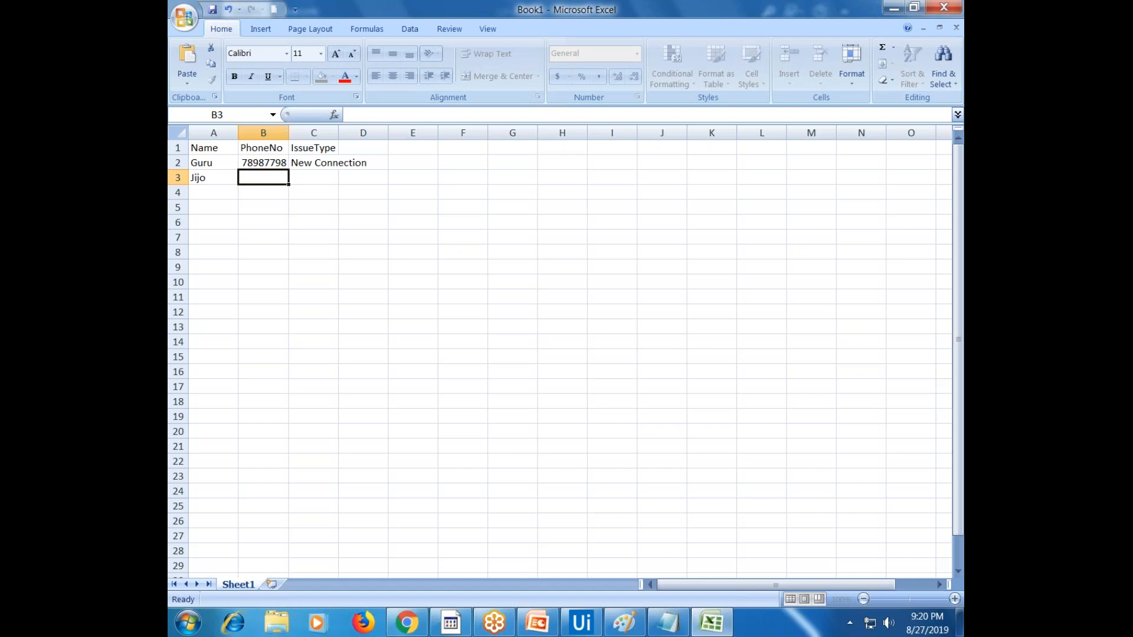
pyautogui.write('9393939')
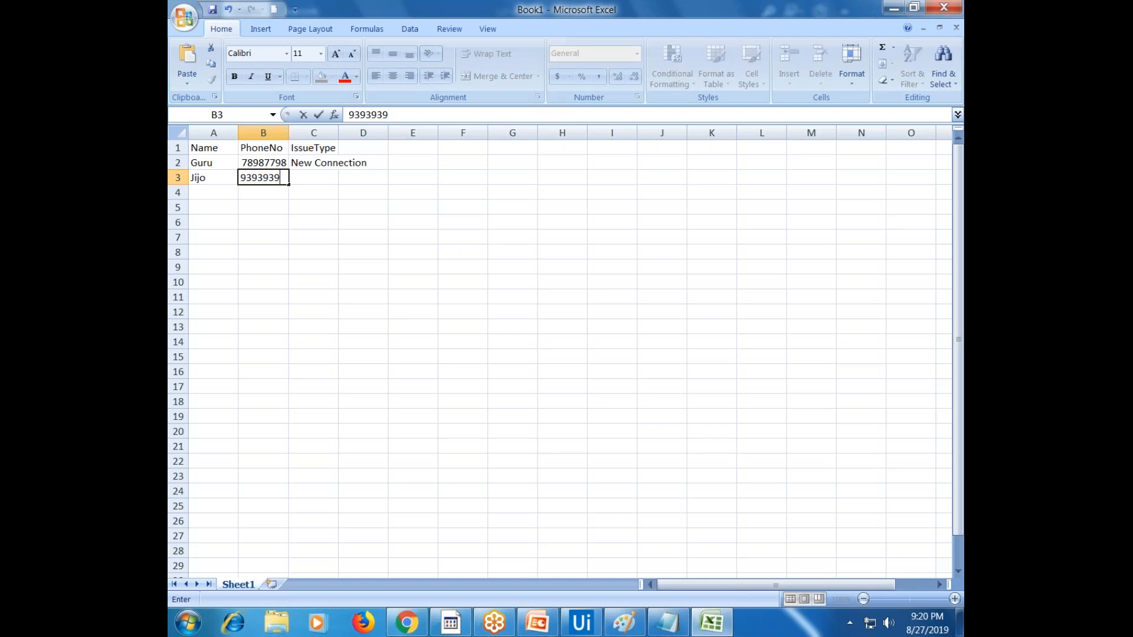
pyautogui.press('Tab')
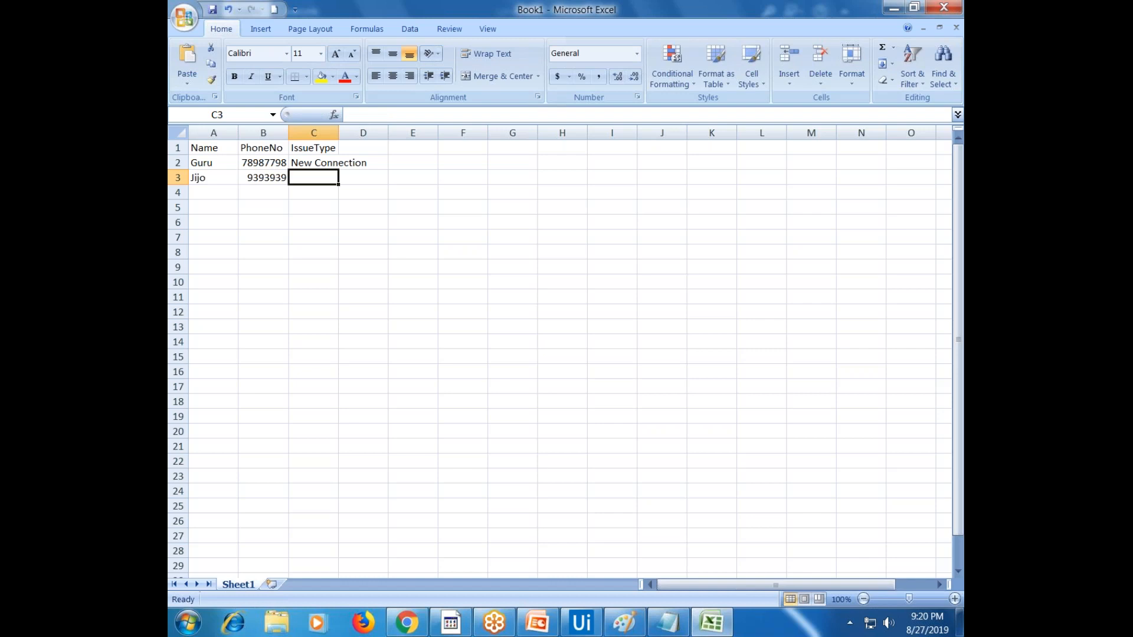
pyautogui.write('N')
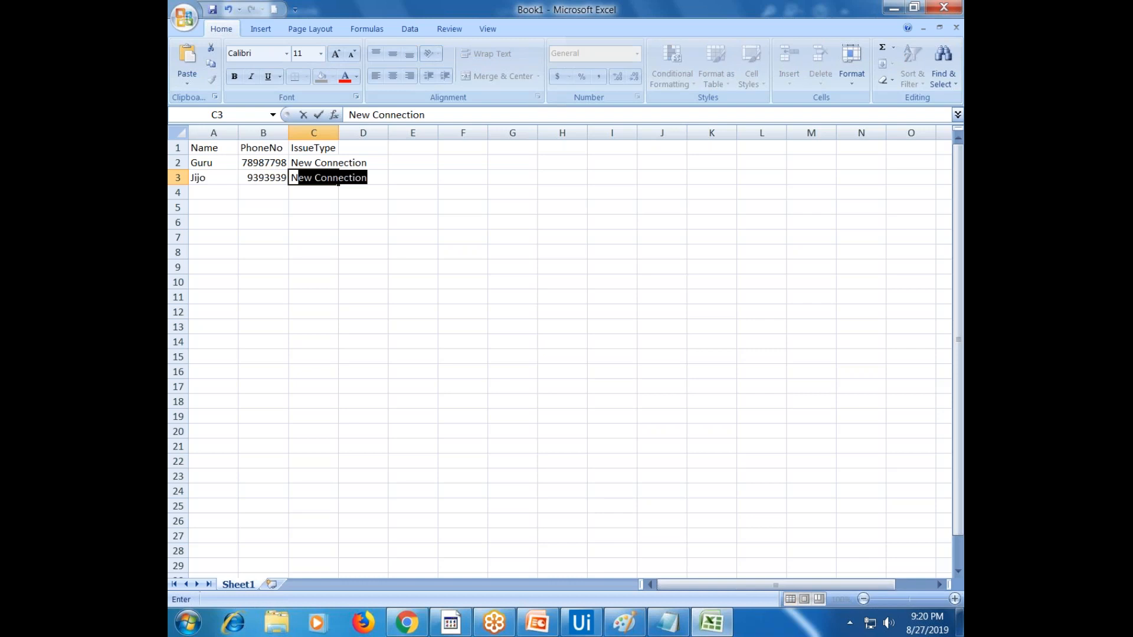
pyautogui.write('etwork Issues')
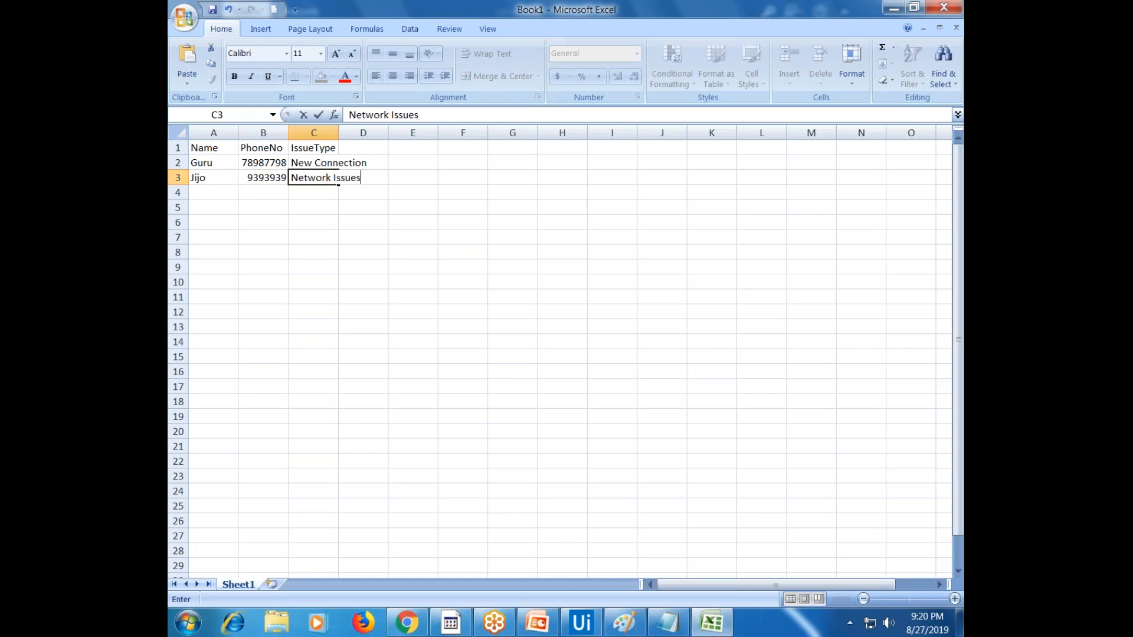
pyautogui.press('Return')
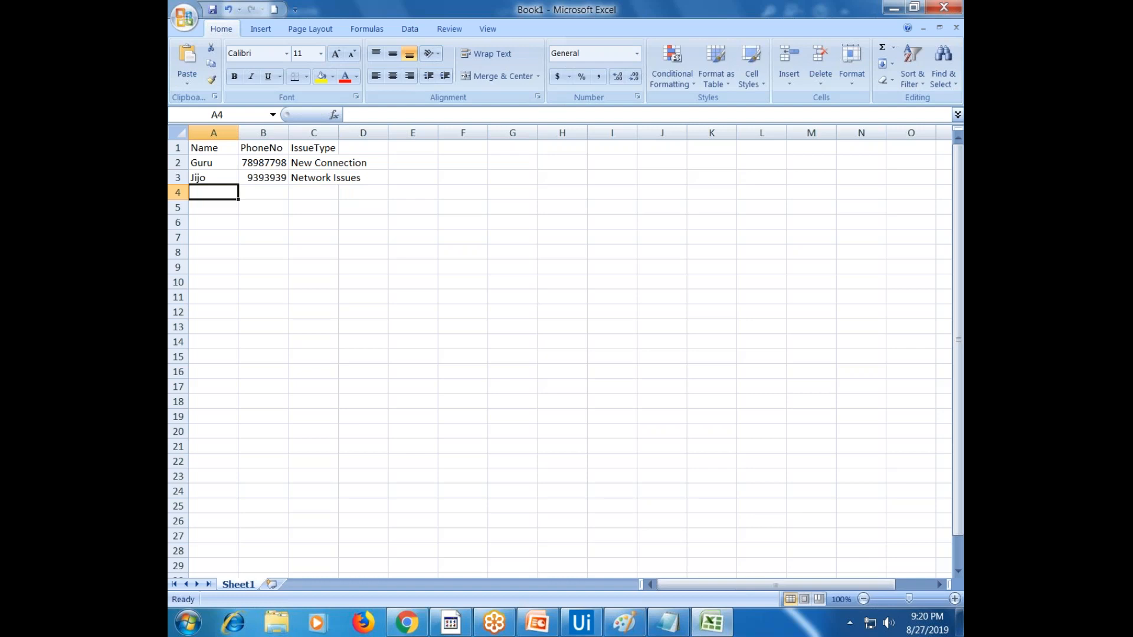
# Enter row 4 with a customer's name, phone number and issue type Setting of Phone
pyautogui.write('Kakksh')
pyautogui.press('BackSpace')
pyautogui.press('BackSpace')
pyautogui.press('BackSpace')
pyautogui.press('BackSpace')
pyautogui.write('shim')
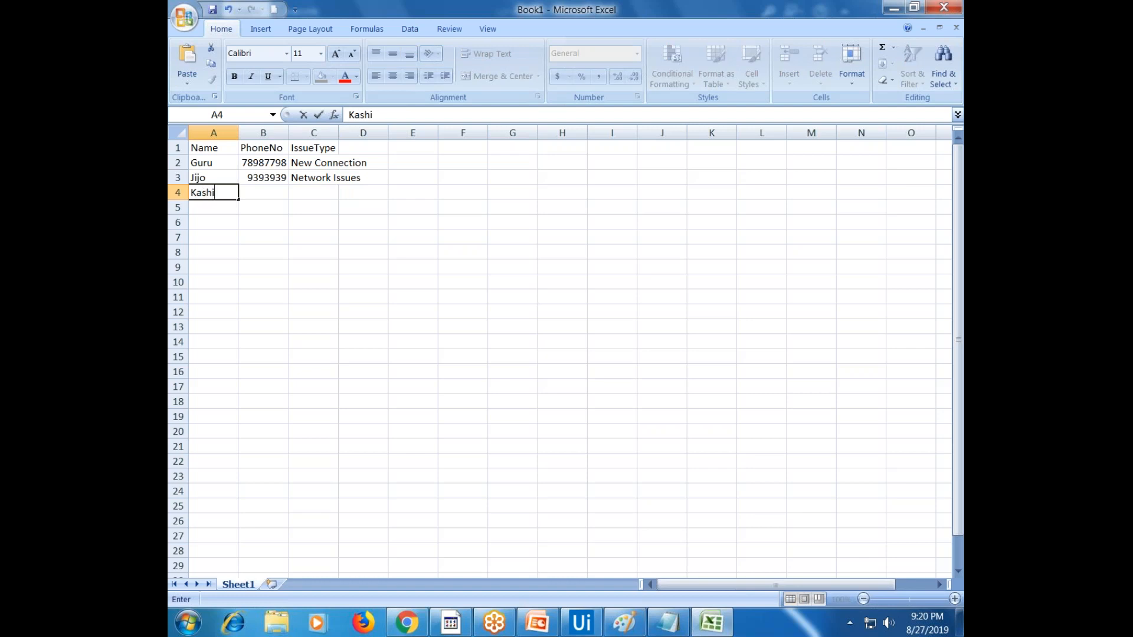
pyautogui.press('Tab')
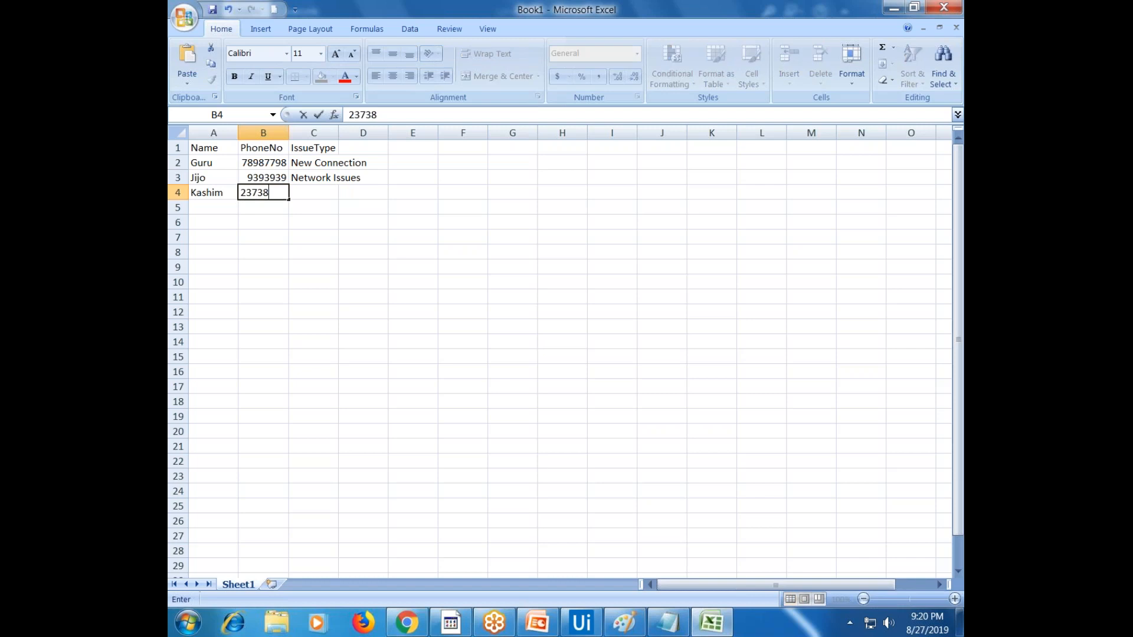
pyautogui.press('Tab')
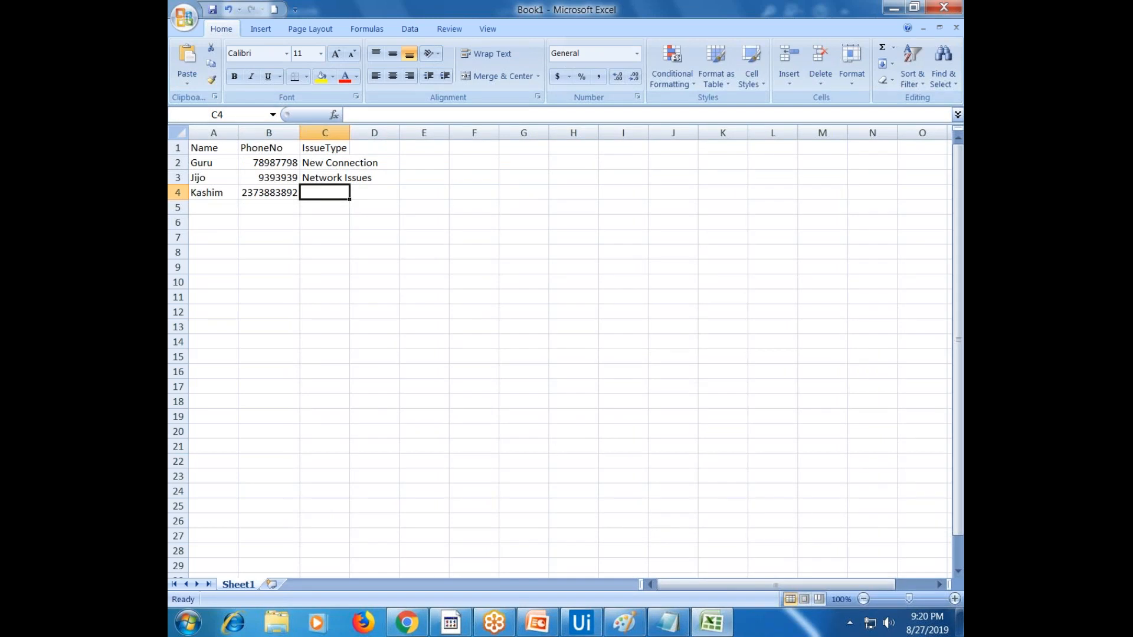
pyautogui.write('Se')
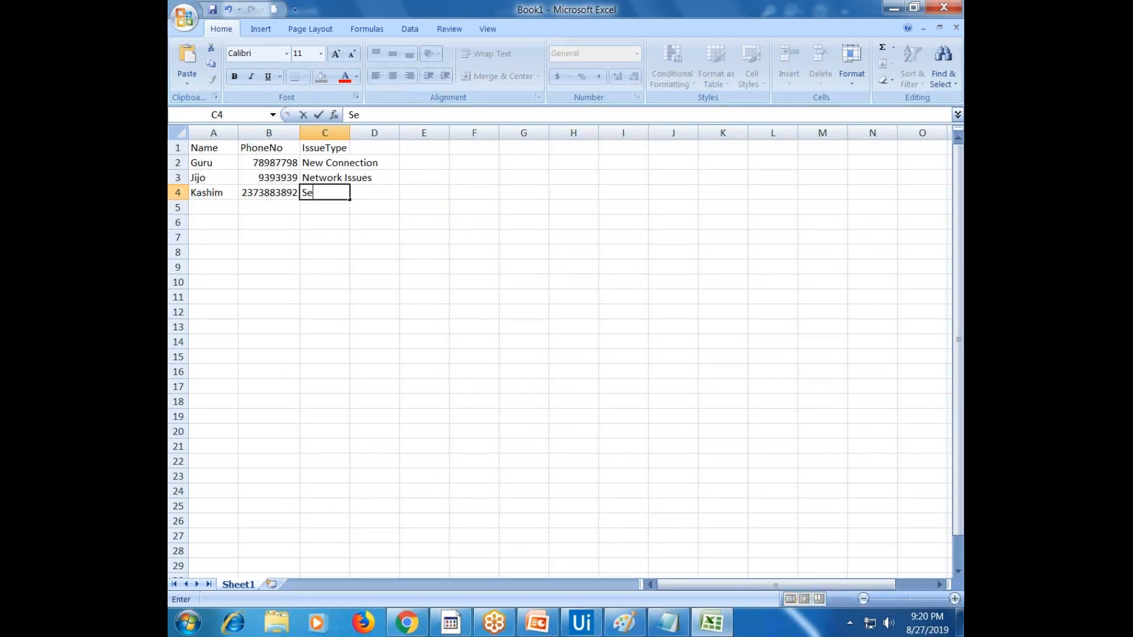
pyautogui.write('tting of Phone\\')
pyautogui.press('Return')
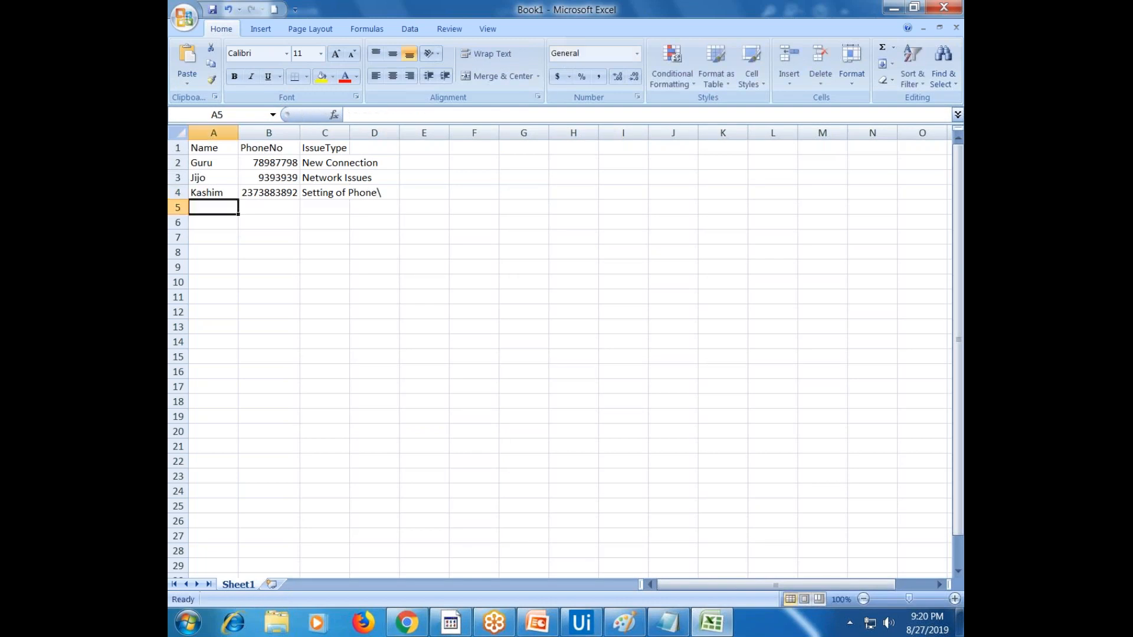
# Enter row 5 with a customer's name, phone number and issue type Bill Pending
pyautogui.write('A')
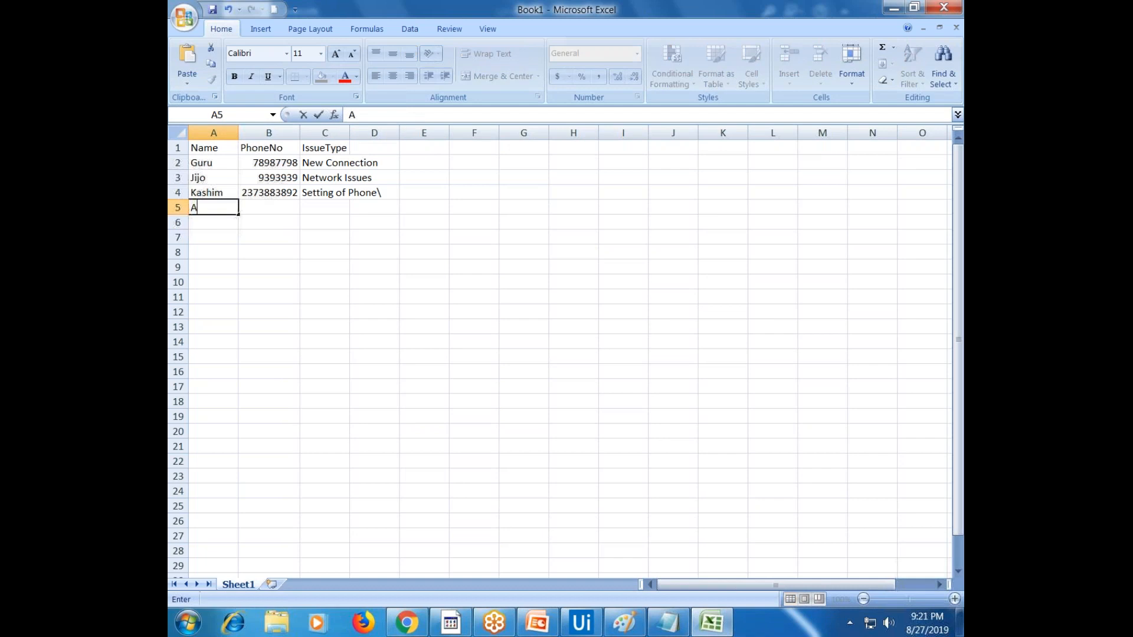
pyautogui.write('jja')
pyautogui.press('Tab')
pyautogui.write('738389')
pyautogui.press('Tab')
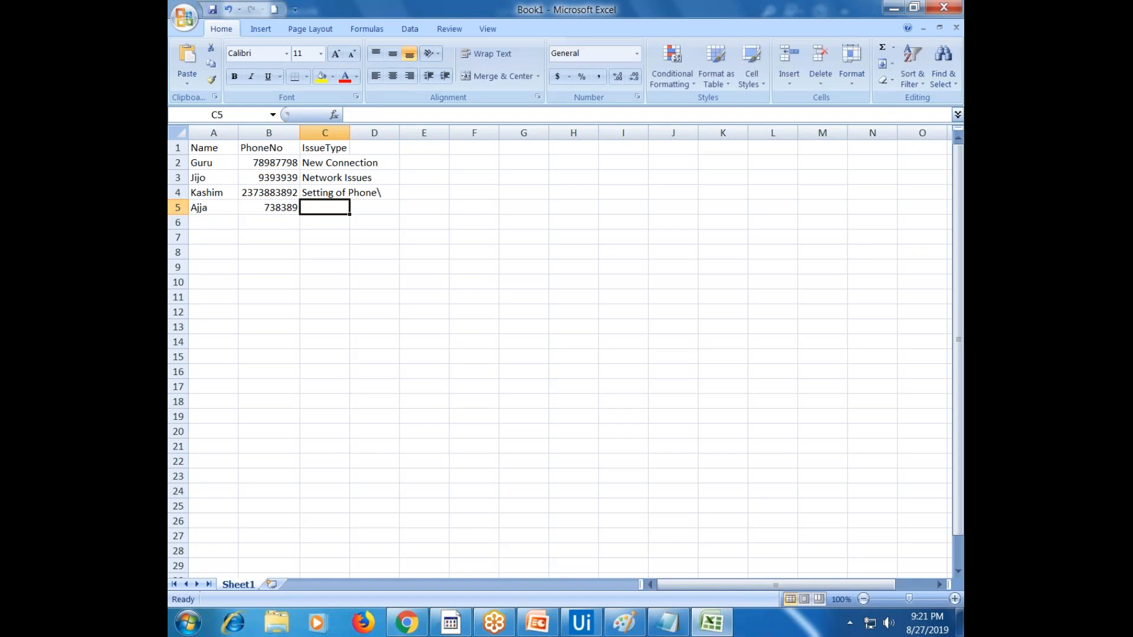
pyautogui.write('B')
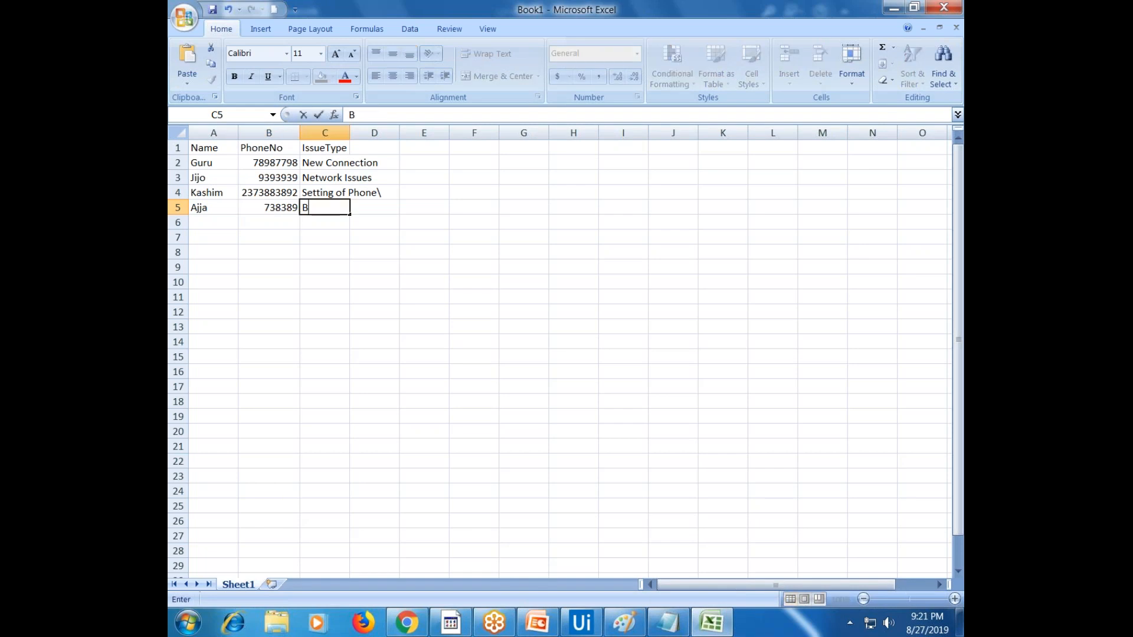
pyautogui.write('ill Pending')
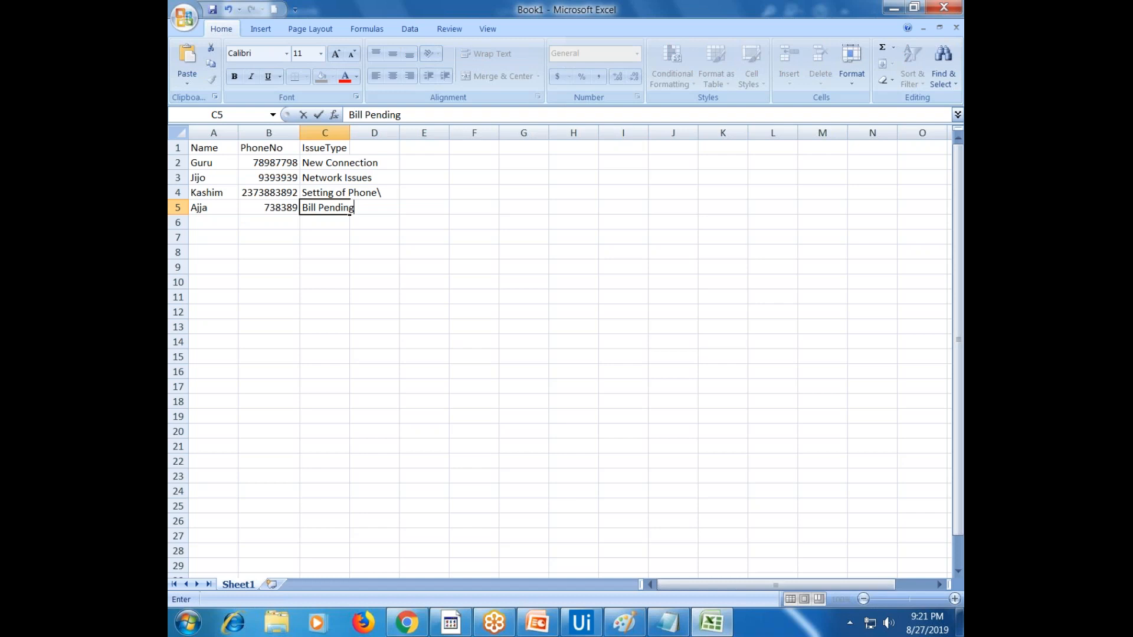
# Remove the trailing backslash from C4 so it reads Setting of Phone
pyautogui.click(329, 187)
pyautogui.press('F2')
pyautogui.press('BackSpace')
pyautogui.click(386, 247)
pyautogui.click(184, 132)
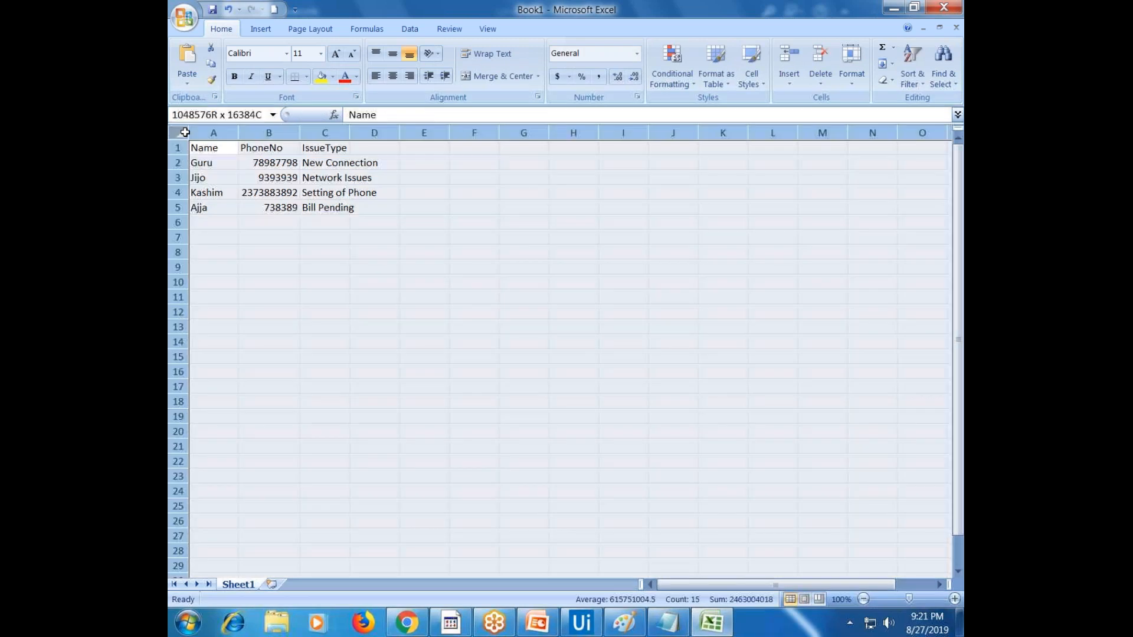
# Save the workbook to the Desktop as Vodafone and close Excel
pyautogui.click(227, 136)
pyautogui.click(352, 287)
pyautogui.write('Vodafone')
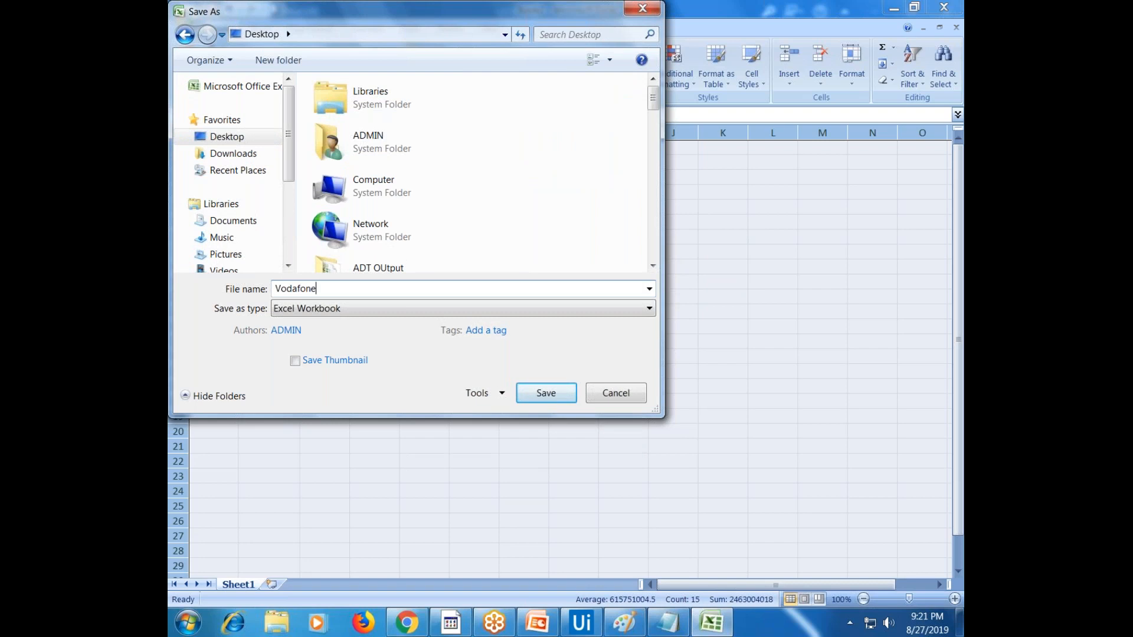
pyautogui.press('Return')
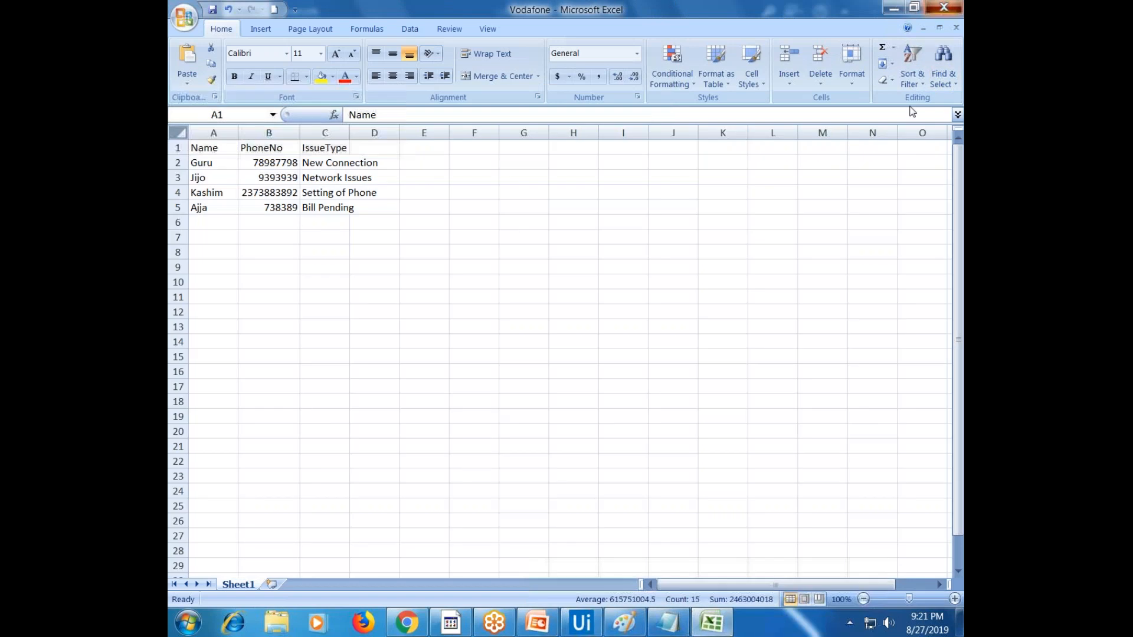
pyautogui.hotkey('alt', 'F4')
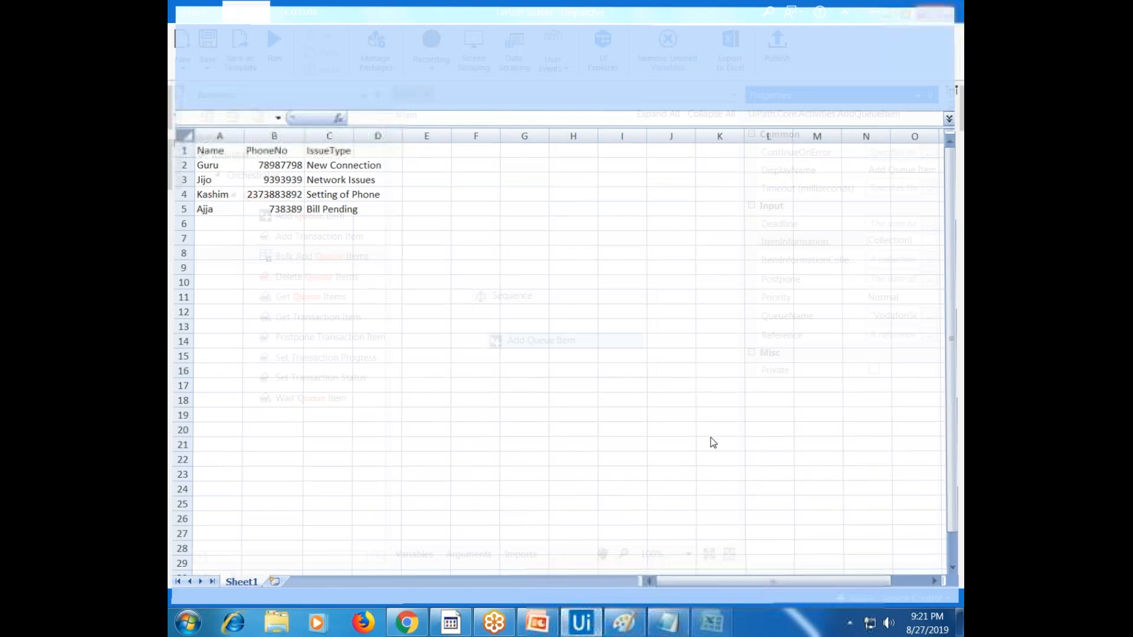
# Add a Read Range activity to the Sequence that reads Desktop\Vodafone.xlsx
pyautogui.write('ran')
pyautogui.moveTo(316, 296); pyautogui.dragTo(573, 326)
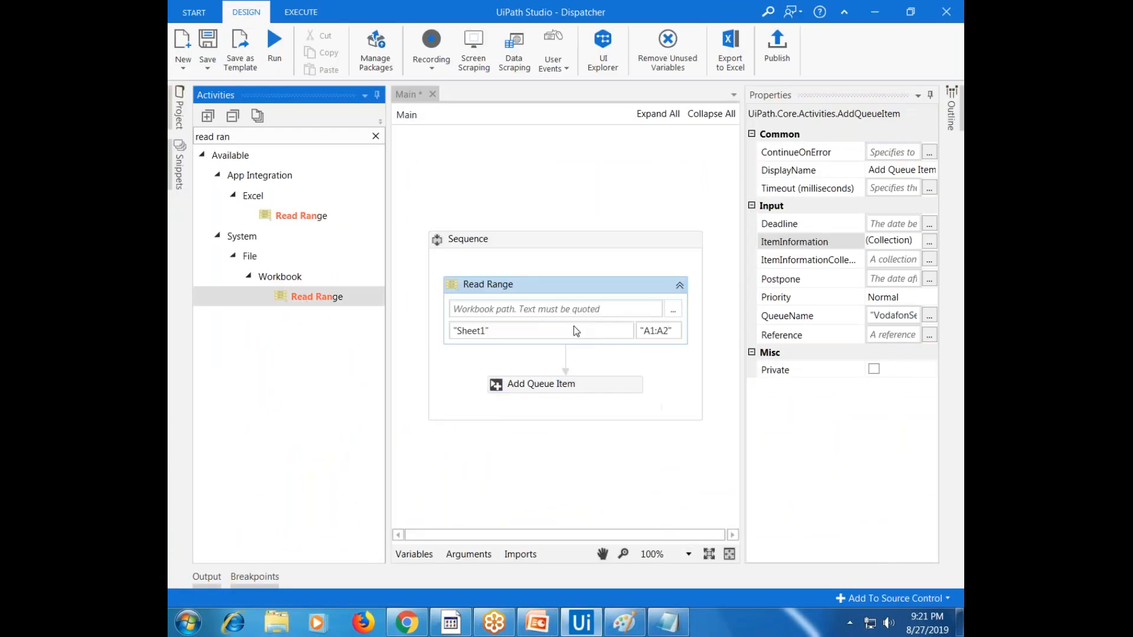
pyautogui.click(673, 313)
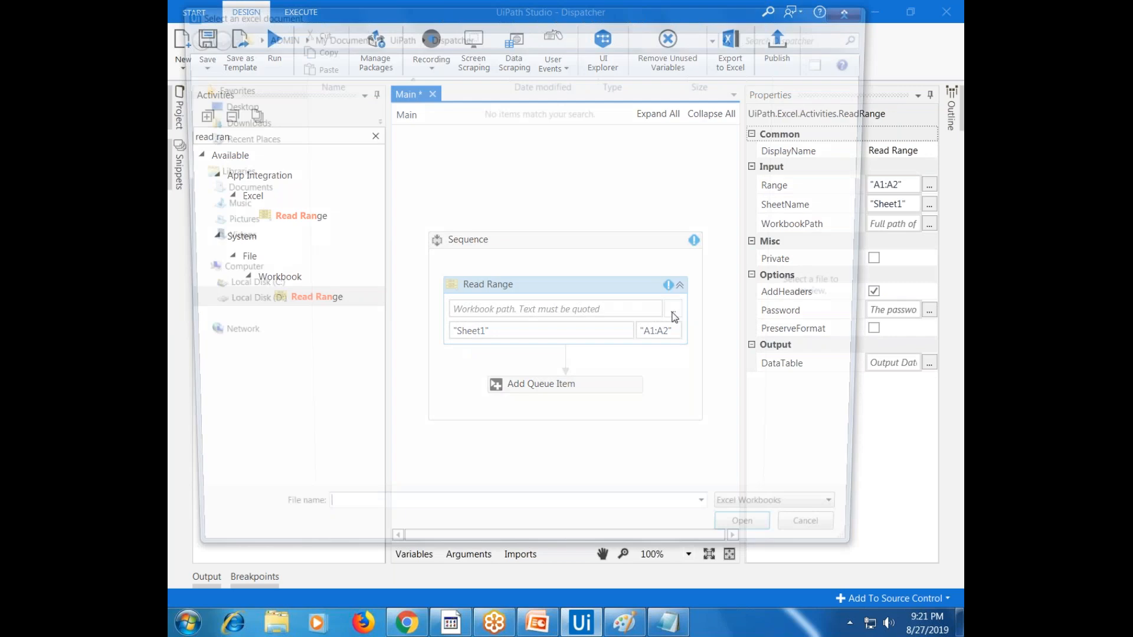
pyautogui.click(488, 291)
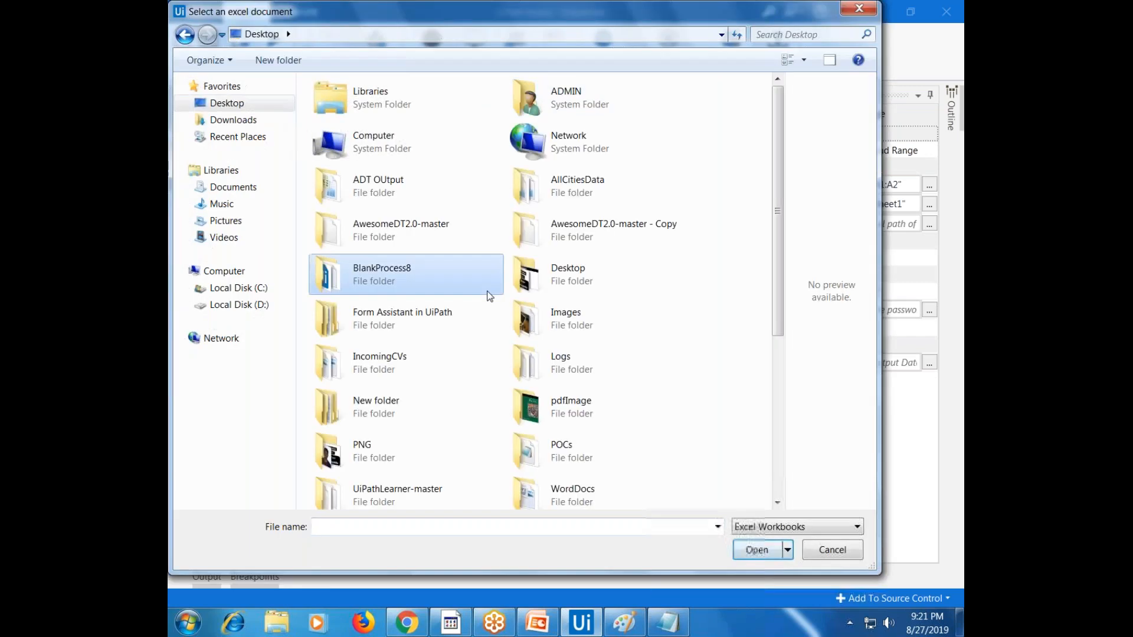
pyautogui.press('v')
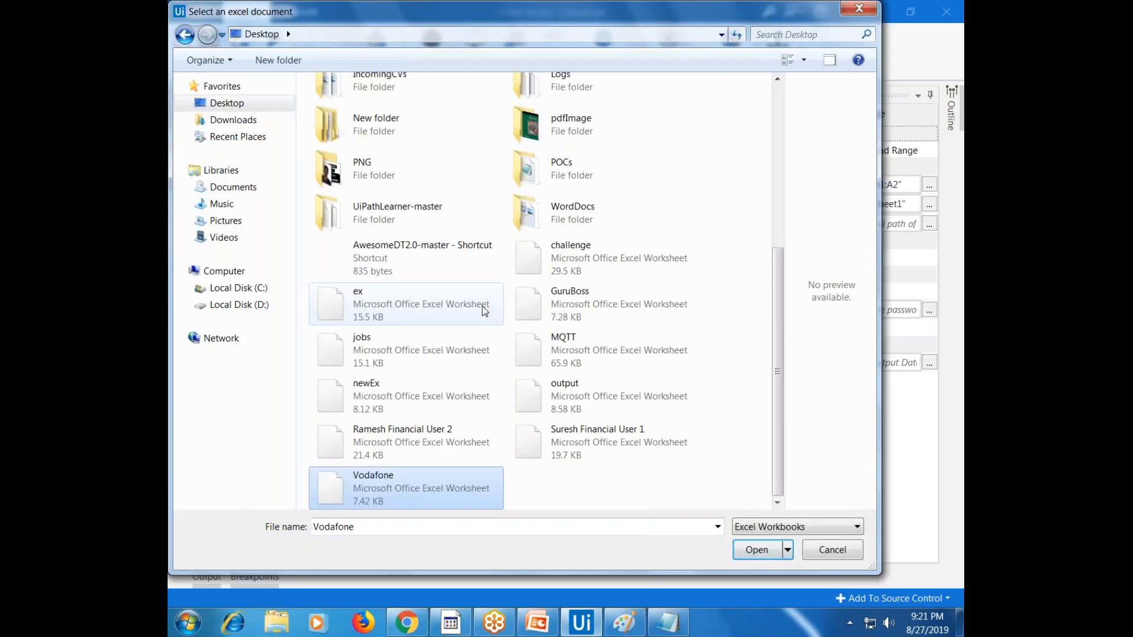
pyautogui.press('Return')
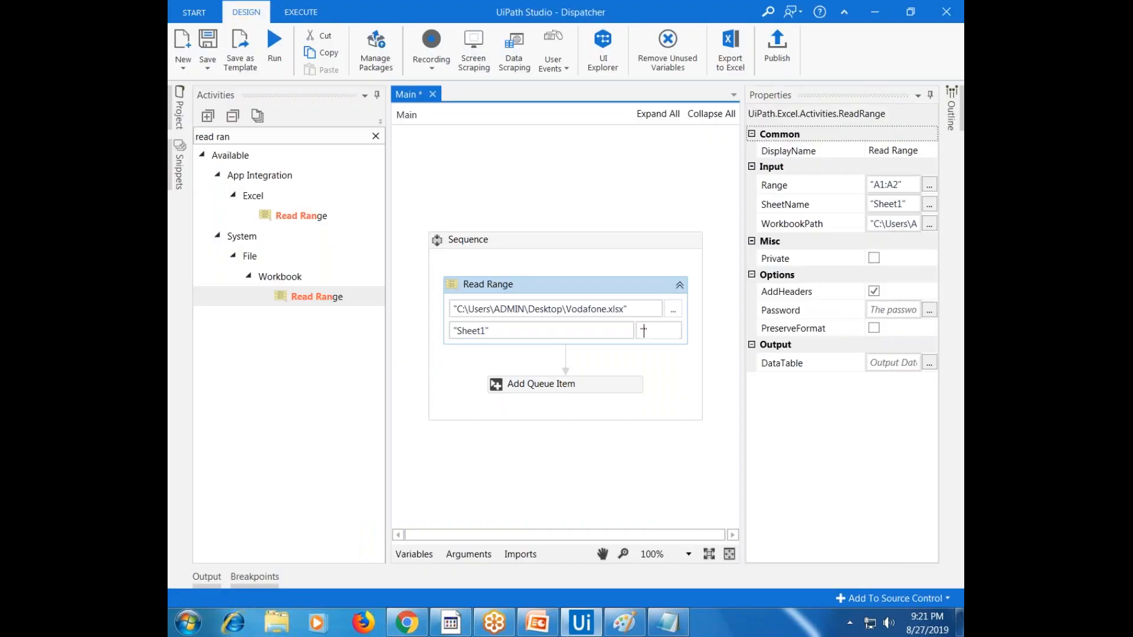
# Send Read Range's DataTable output to a new VodafonCustomerDT variable
pyautogui.click(886, 363)
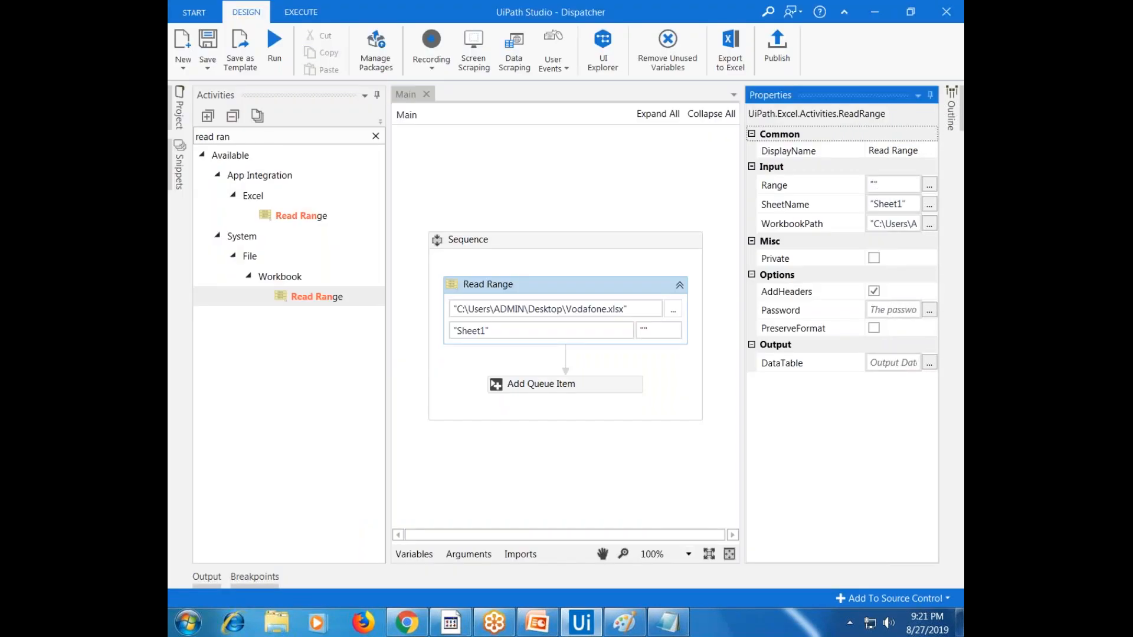
pyautogui.rightClick(886, 364)
pyautogui.hotkey('ctrl', 'k')
pyautogui.write('V')
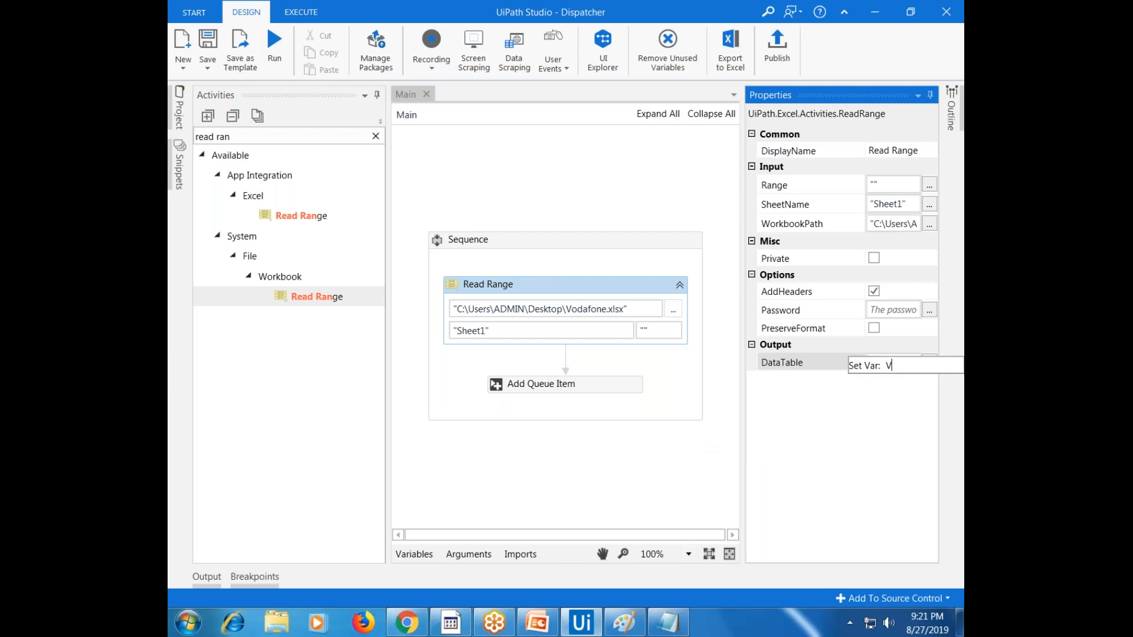
pyautogui.write('odafonCustomerD')
pyautogui.press('Return')
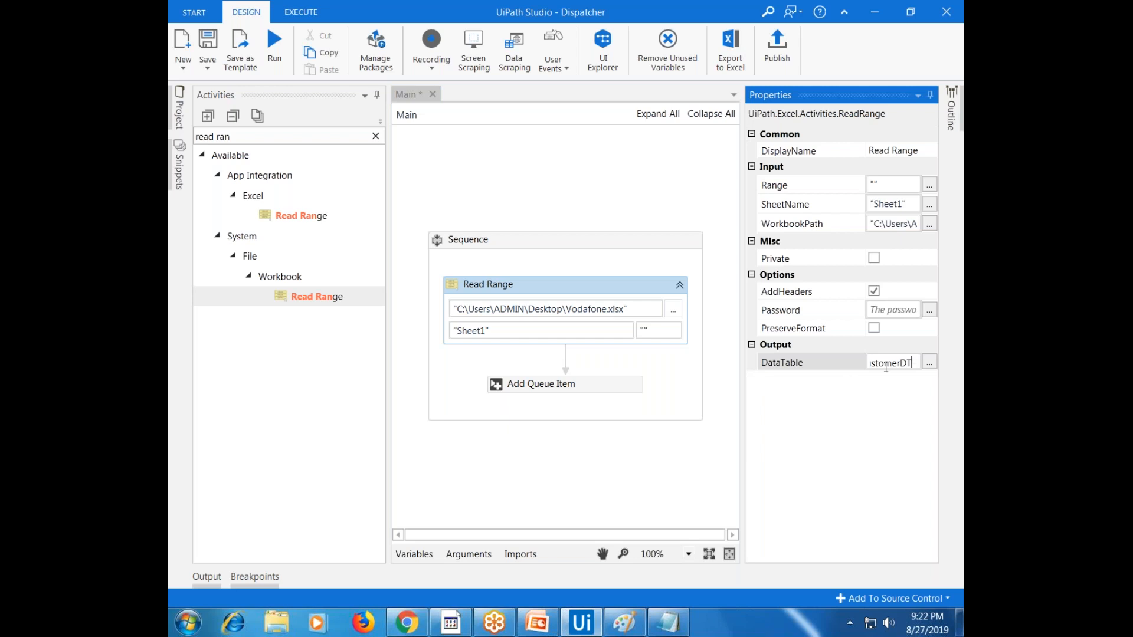
pyautogui.click(617, 375)
pyautogui.click(613, 392)
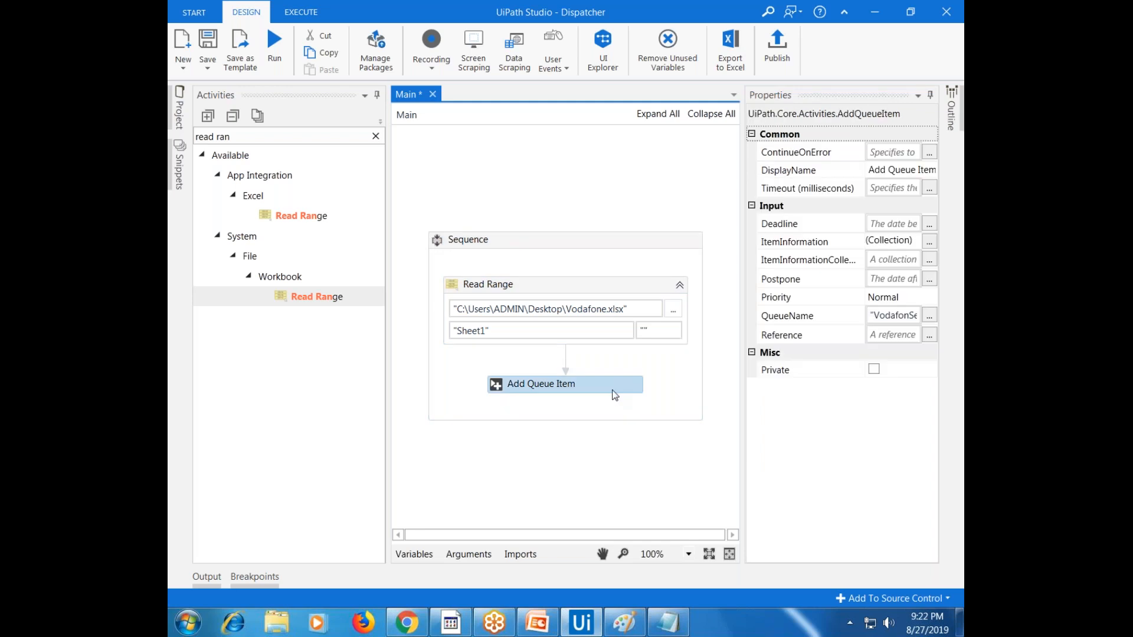
# Replace the Add Queue Item activity with Bulk Add Queue Items in the Sequence
pyautogui.press('Delete')
pyautogui.click(375, 136)
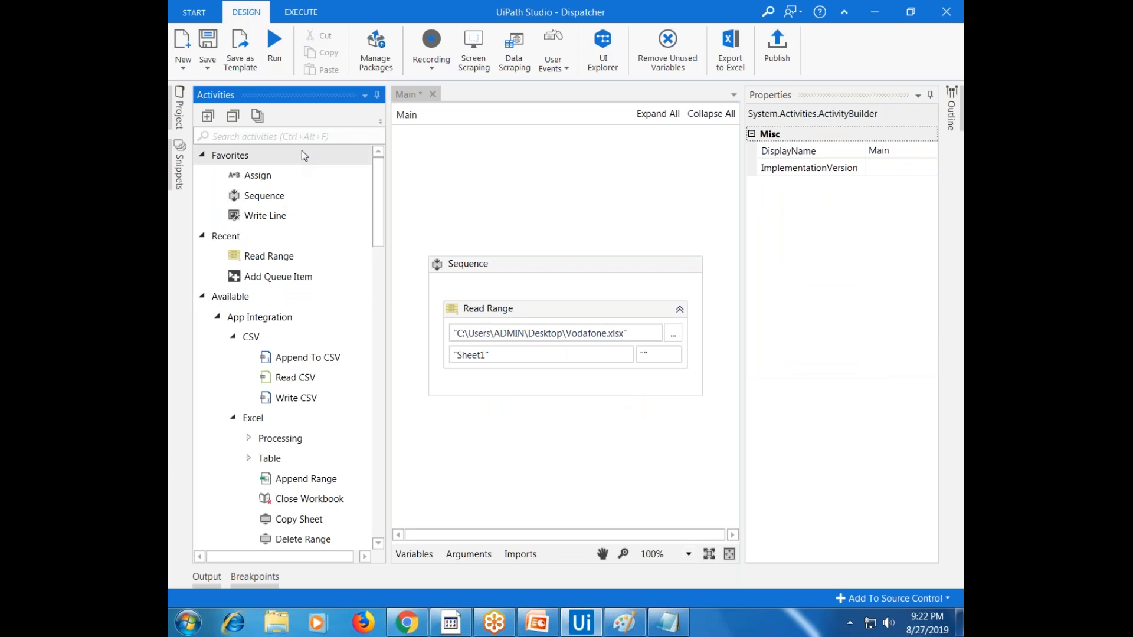
pyautogui.write('queu')
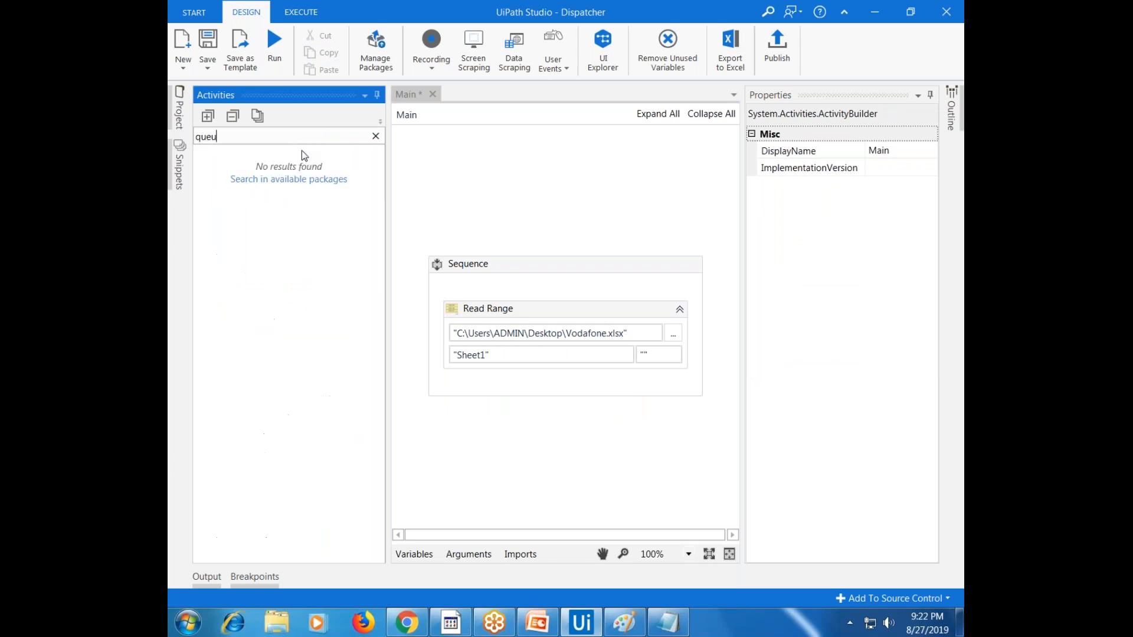
pyautogui.write('e')
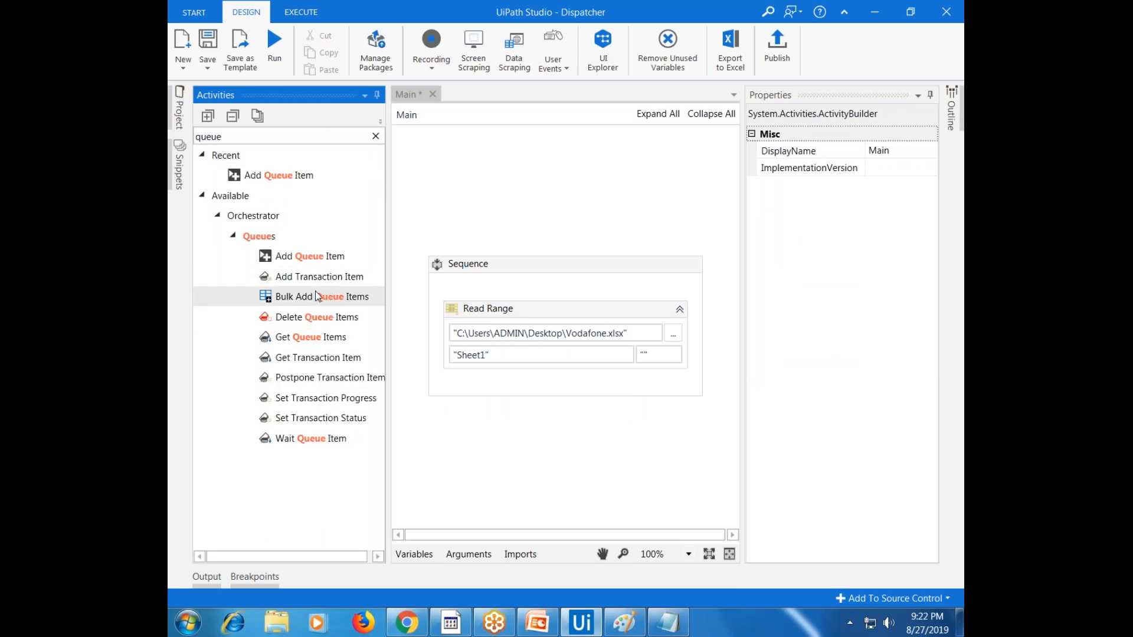
pyautogui.moveTo(317, 297); pyautogui.dragTo(505, 388)
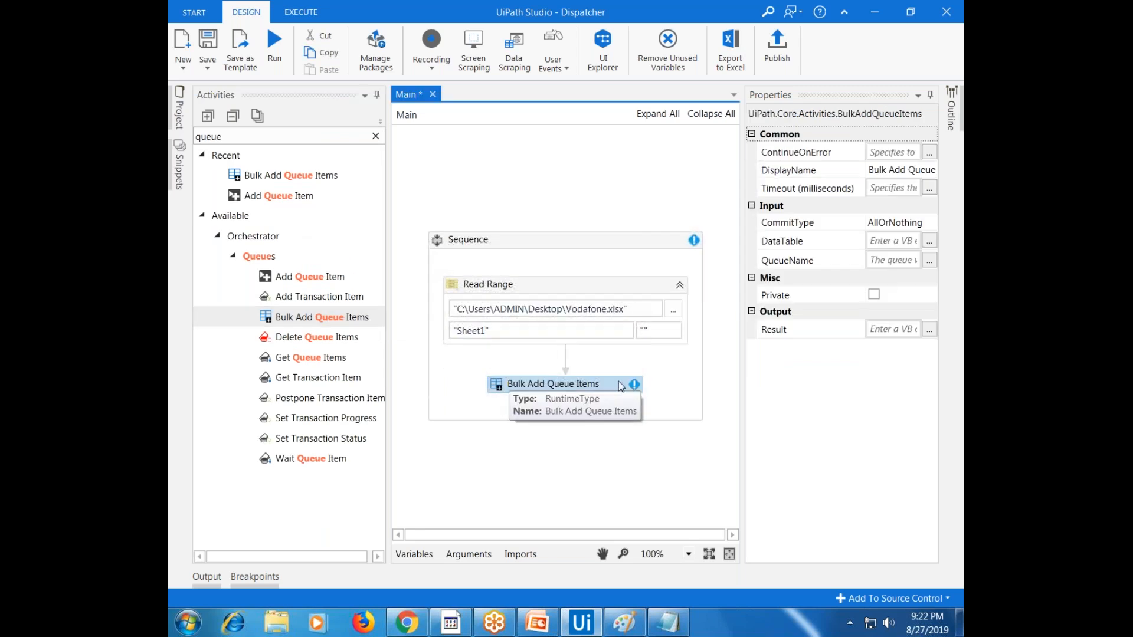
pyautogui.click(818, 246)
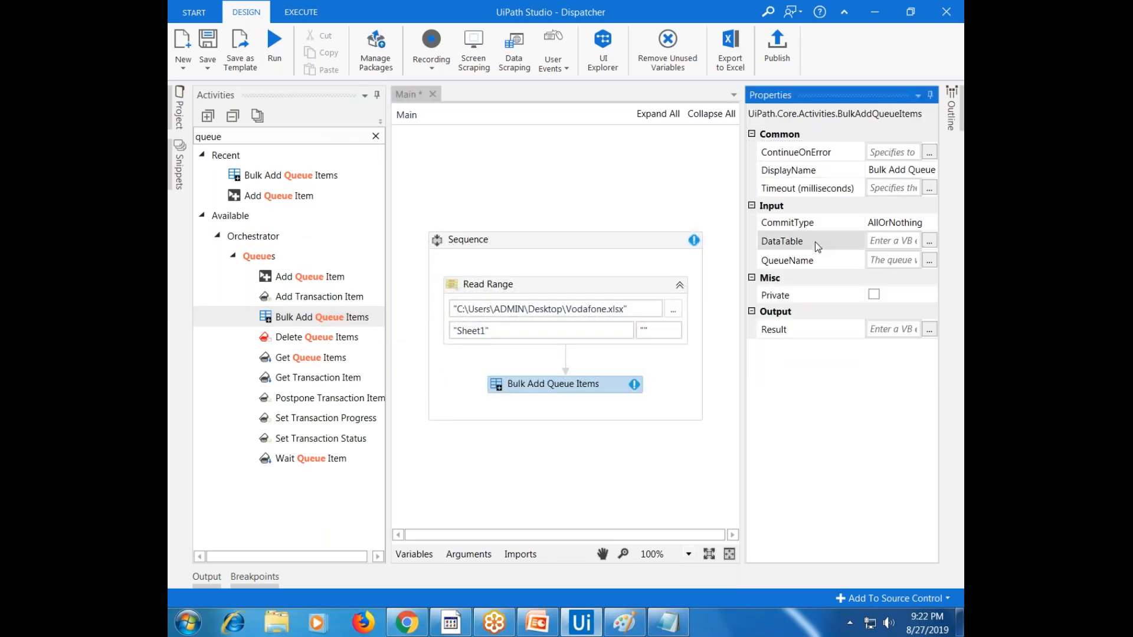
pyautogui.click(808, 267)
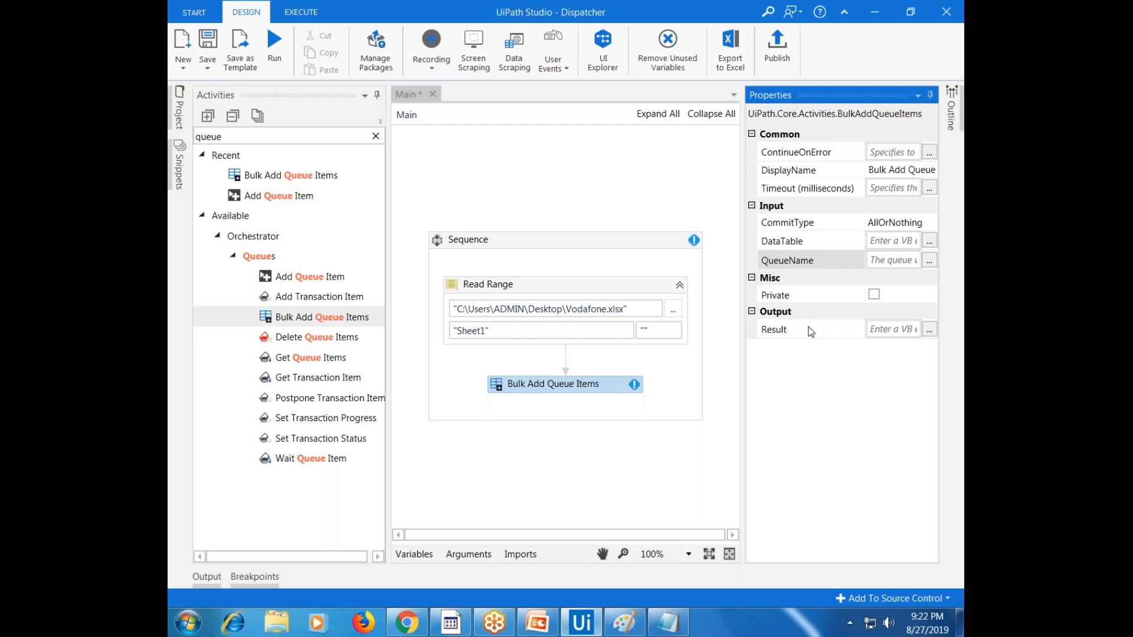
# Store the Result output in a new resultDT variable, then copy the VodafonServiceCenter queue name from Orchestrator
pyautogui.click(809, 331)
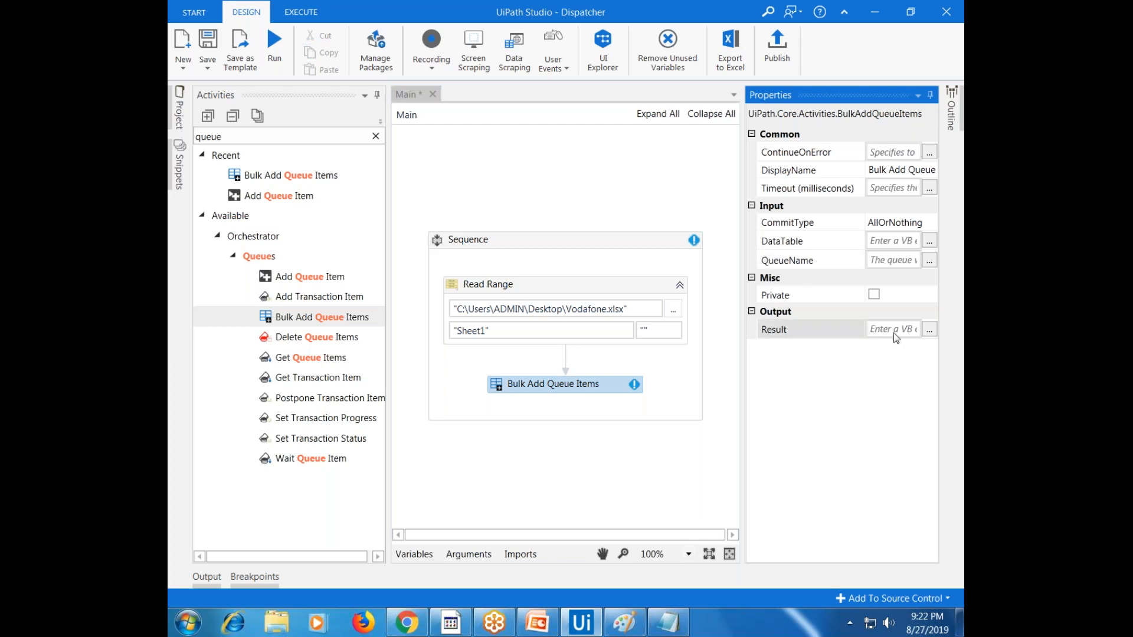
pyautogui.click(936, 334)
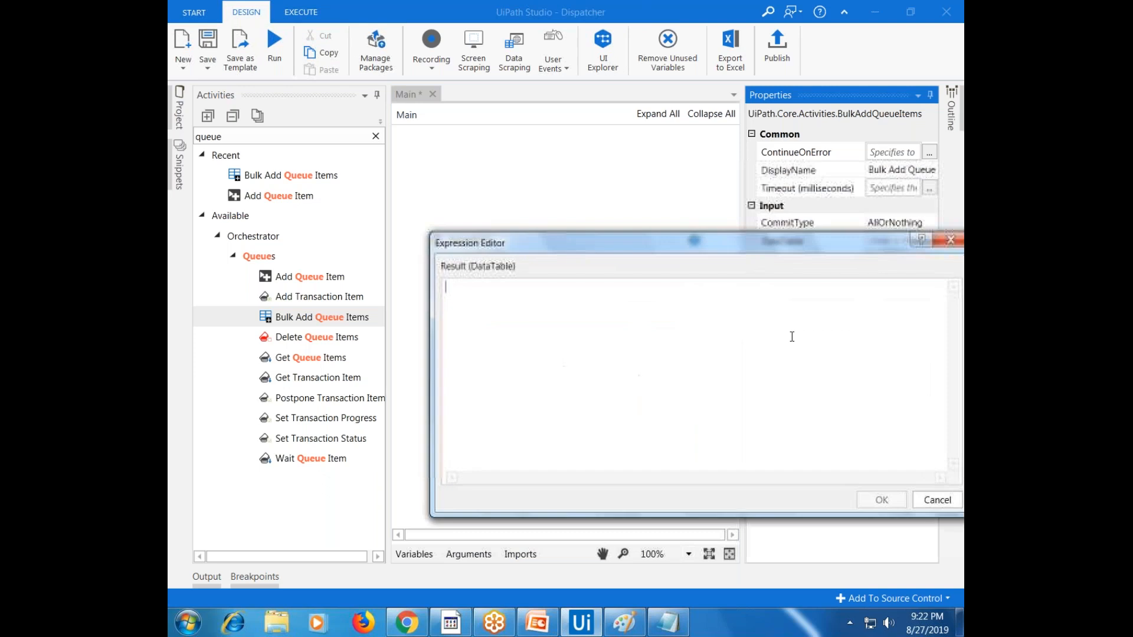
pyautogui.rightClick(782, 334)
pyautogui.hotkey('ctrl', 'k')
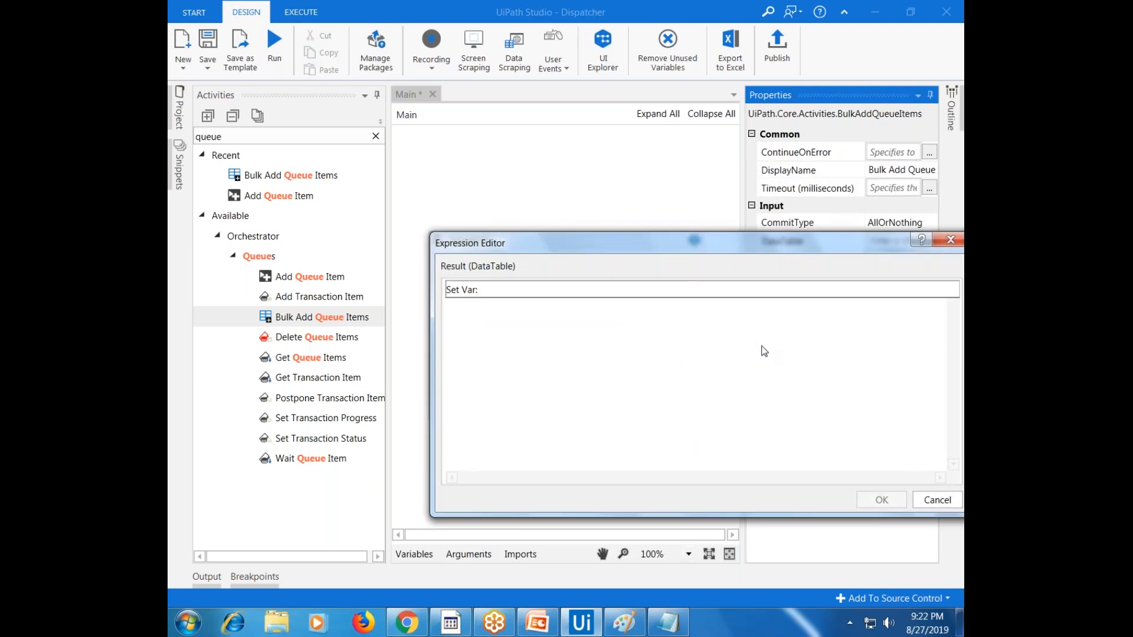
pyautogui.write('resultDT')
pyautogui.press('Return')
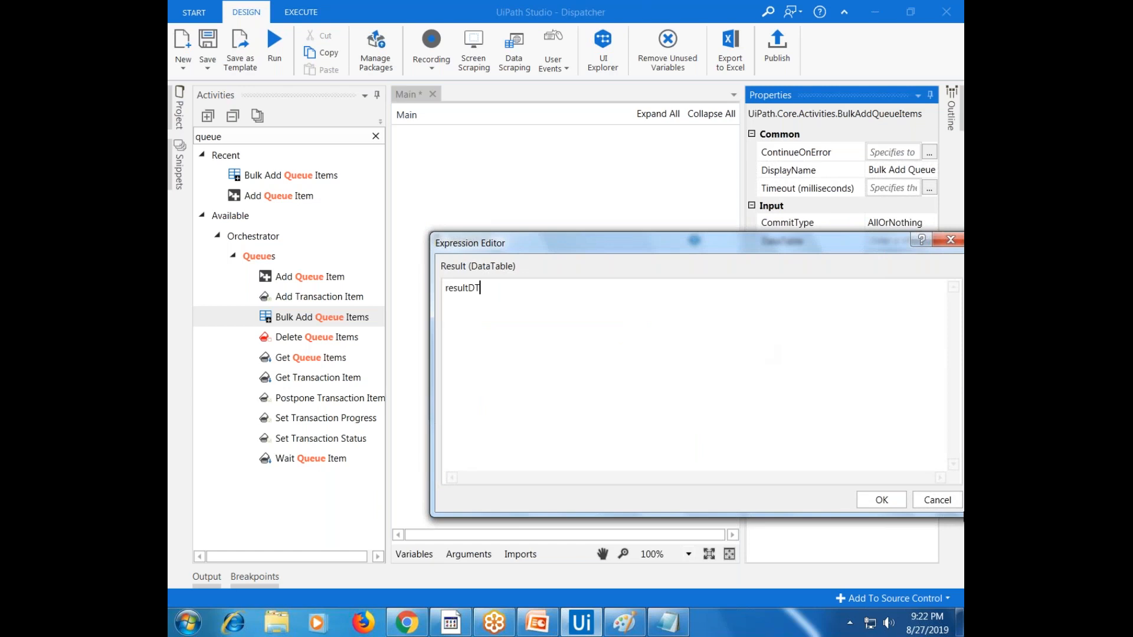
pyautogui.click(877, 500)
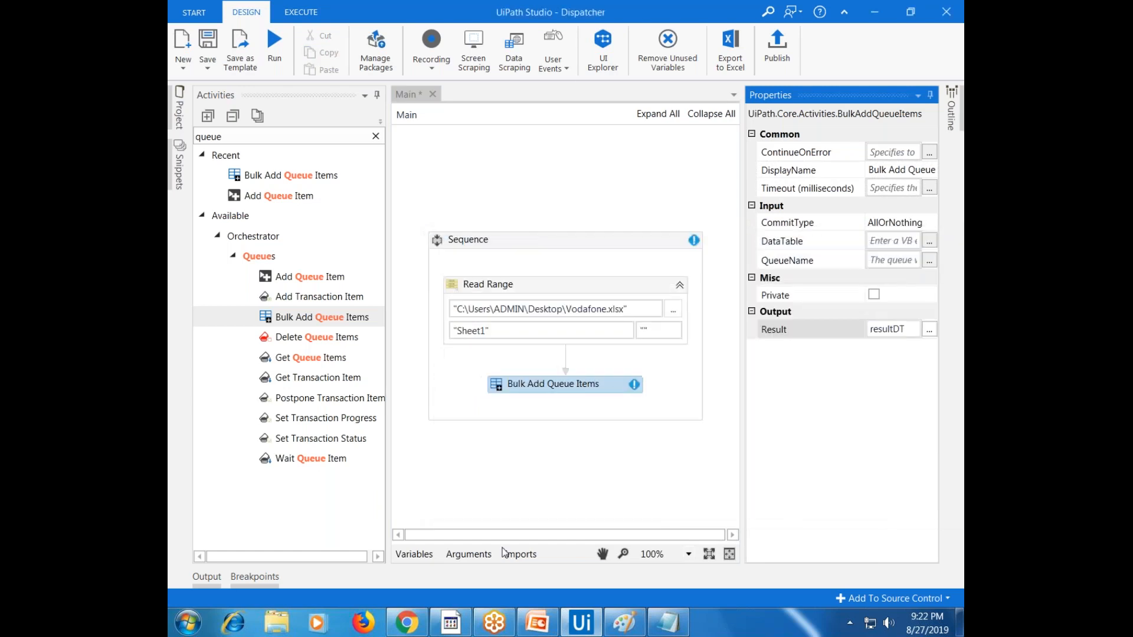
pyautogui.click(407, 624)
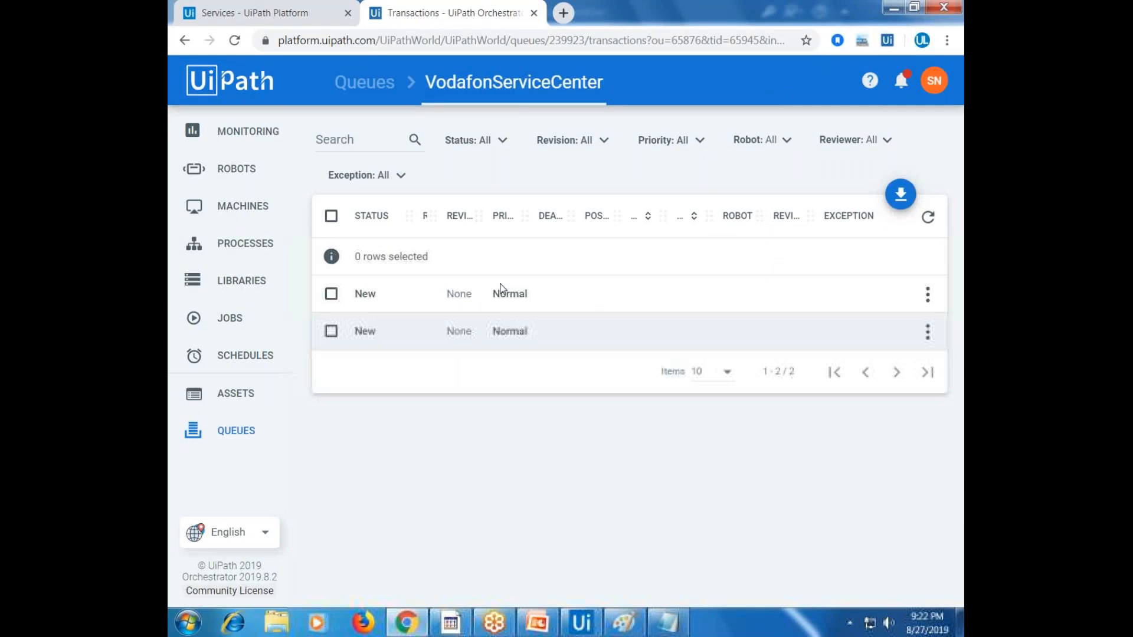
pyautogui.doubleClick(459, 84)
pyautogui.hotkey('ctrl', 'c')
# Set Bulk Add Queue Items' QueueName to "VodafonServiceCenter"
pyautogui.click(581, 624)
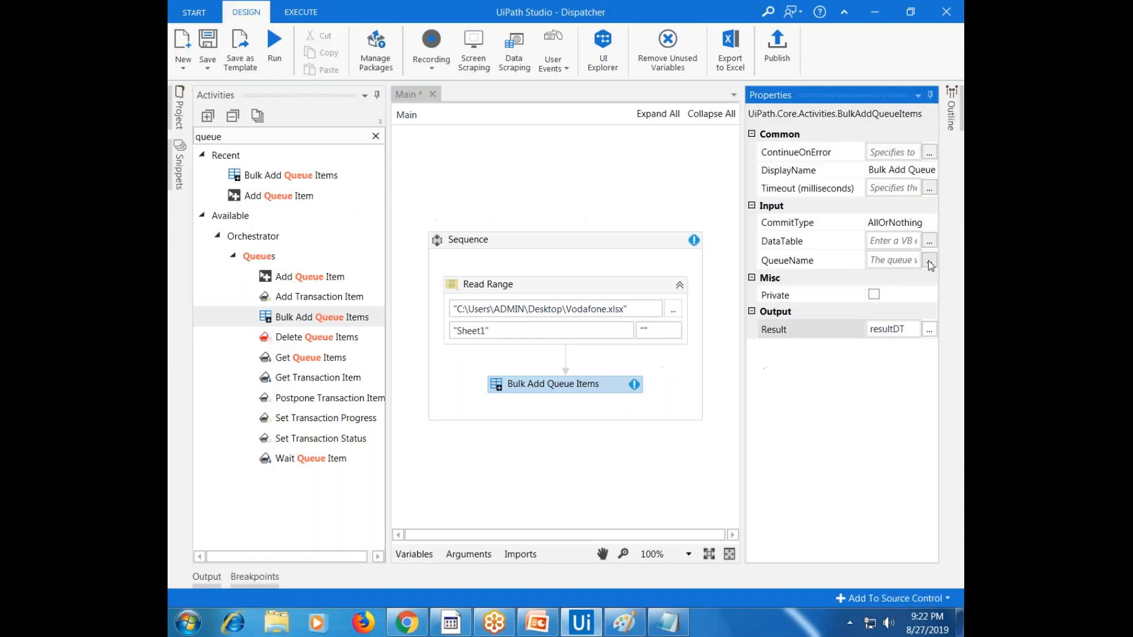
pyautogui.click(929, 260)
pyautogui.write('"')
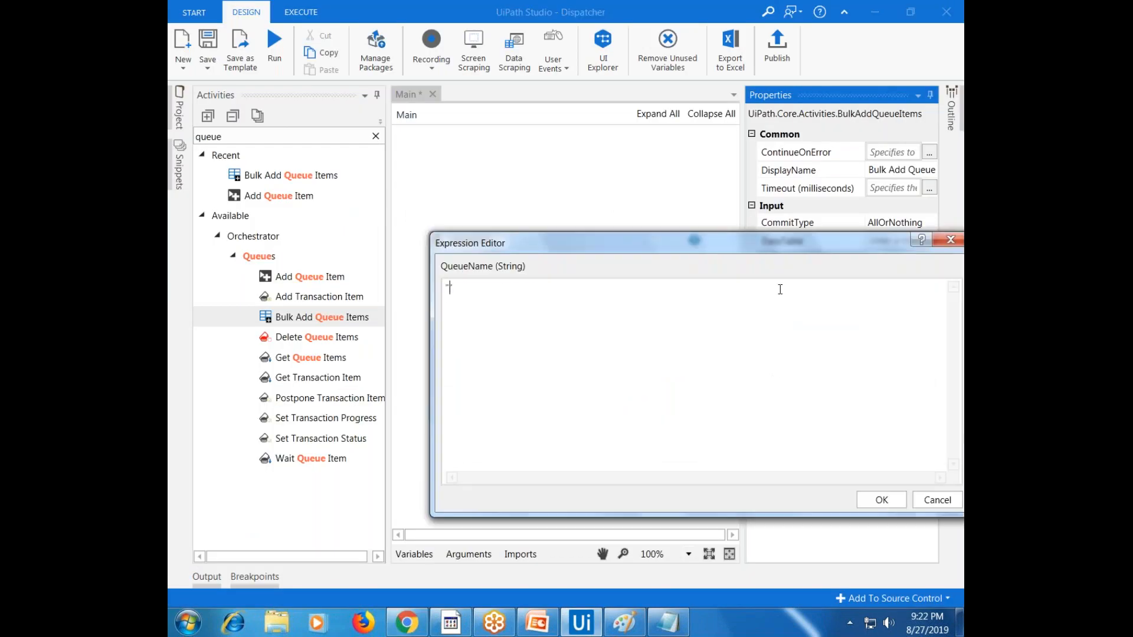
pyautogui.hotkey('ctrl', 'v')
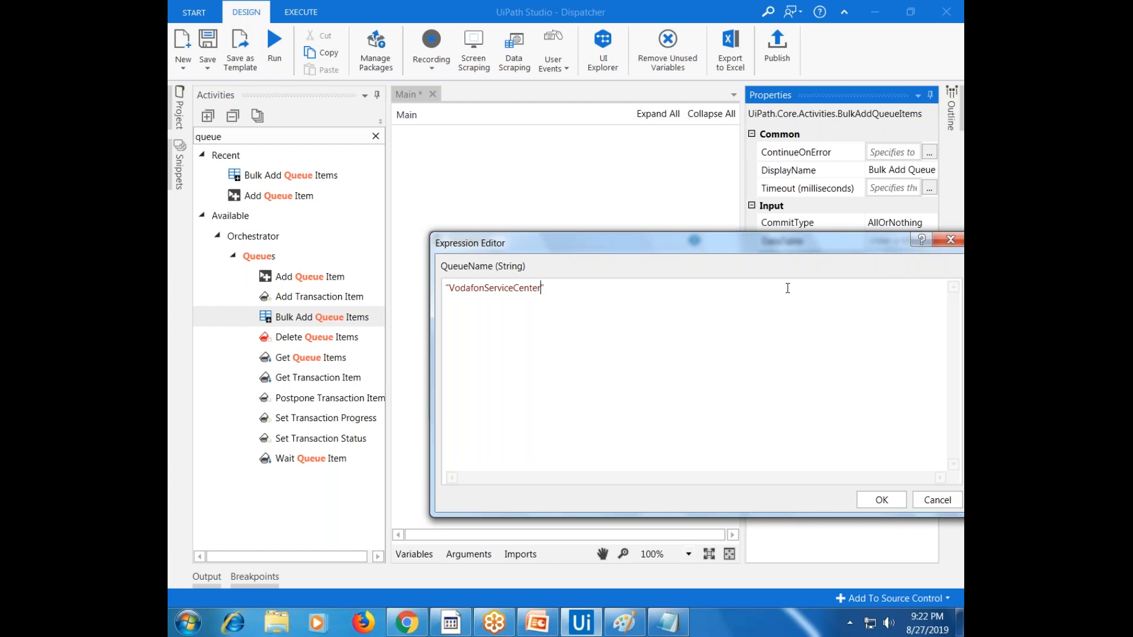
pyautogui.click(888, 503)
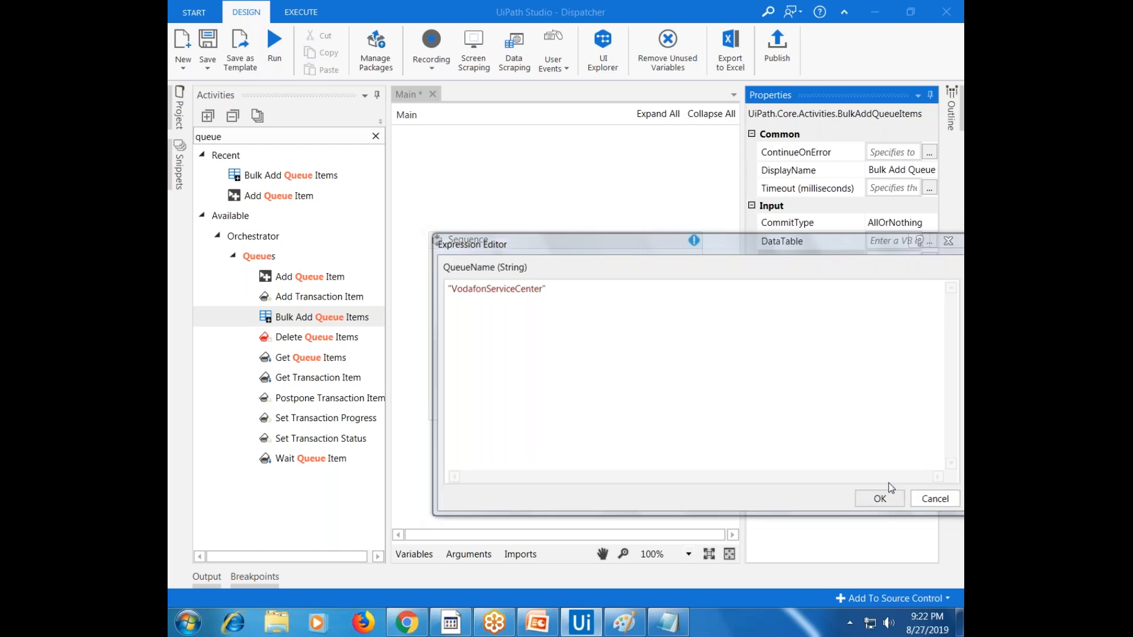
# Set its DataTable input to VodafonCustomerDT and save the workflow
pyautogui.click(647, 286)
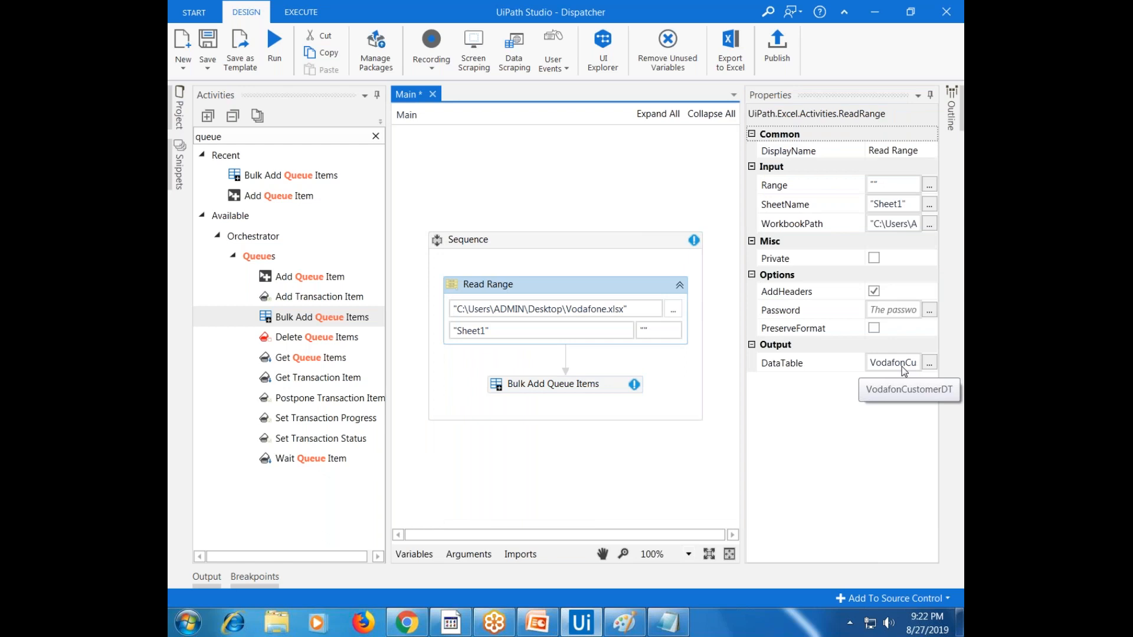
pyautogui.click(606, 387)
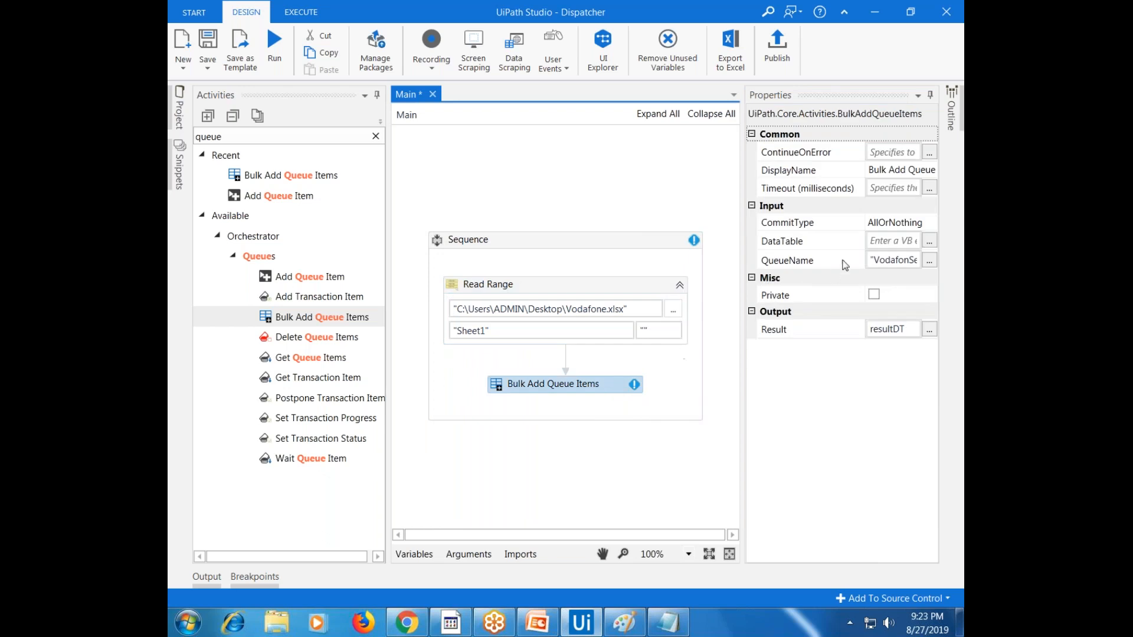
pyautogui.click(894, 241)
pyautogui.write('v')
pyautogui.doubleClick(893, 259)
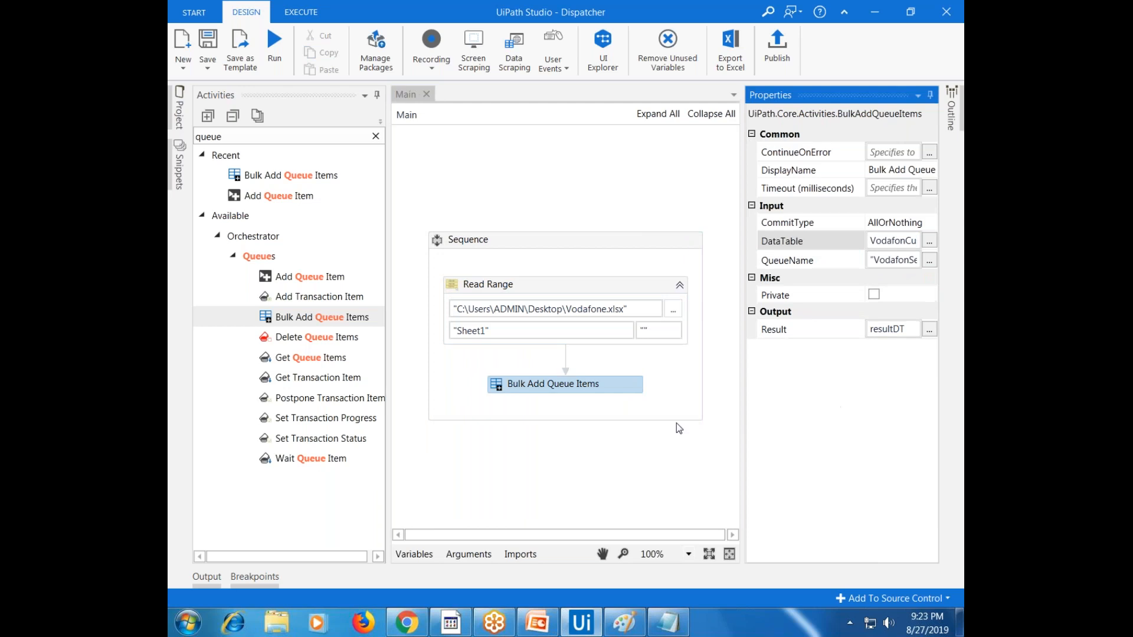
pyautogui.click(701, 477)
pyautogui.hotkey('ctrl', 's')
pyautogui.click(376, 136)
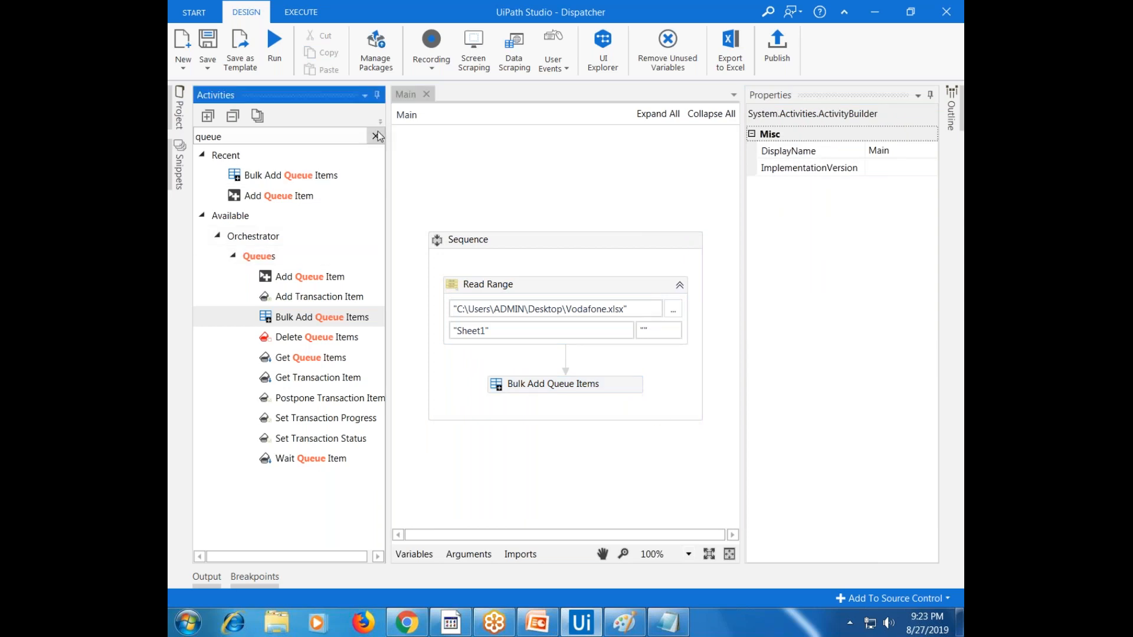
# Add a Write Range activity below Bulk Add Queue Items targeting VodafoneOutput.xlsx
pyautogui.write('write')
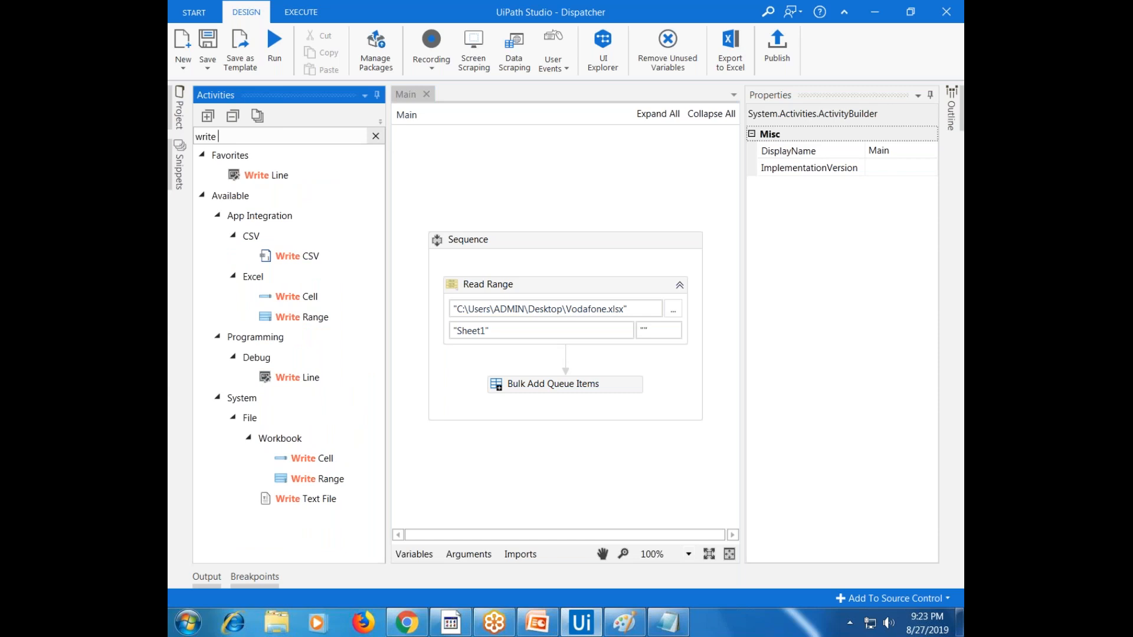
pyautogui.write(' ran')
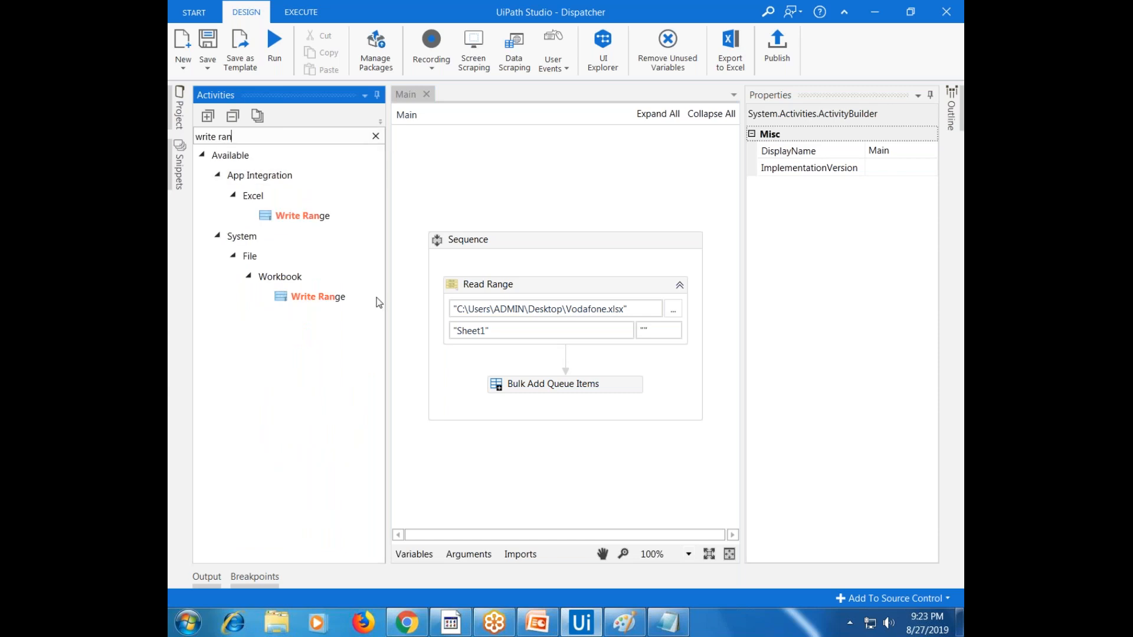
pyautogui.moveTo(328, 309); pyautogui.dragTo(505, 409)
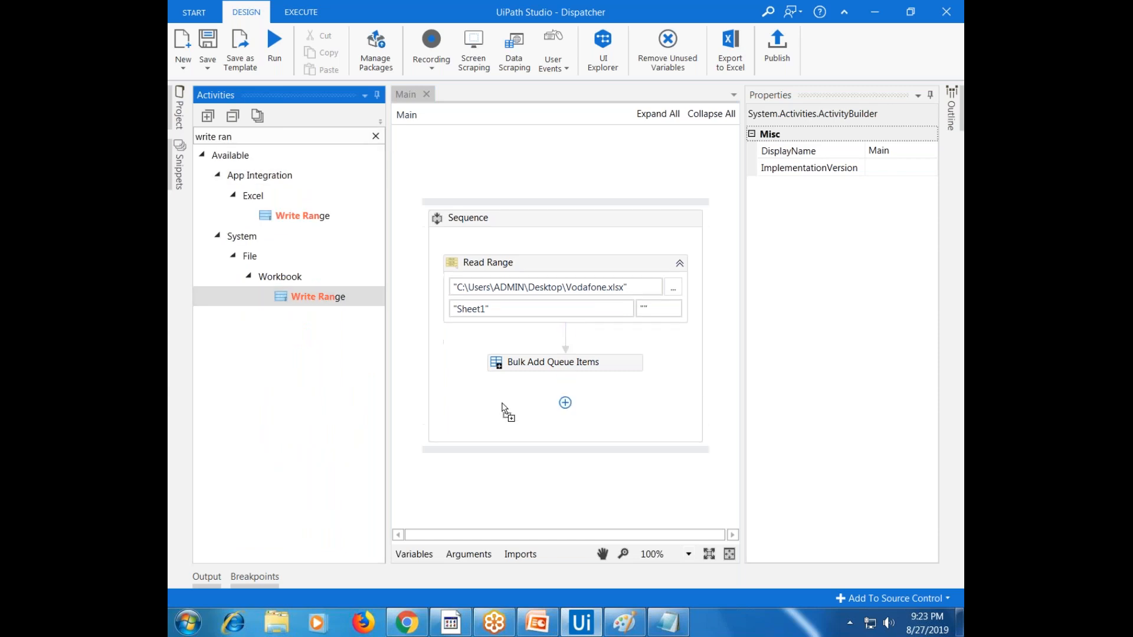
pyautogui.click(646, 251)
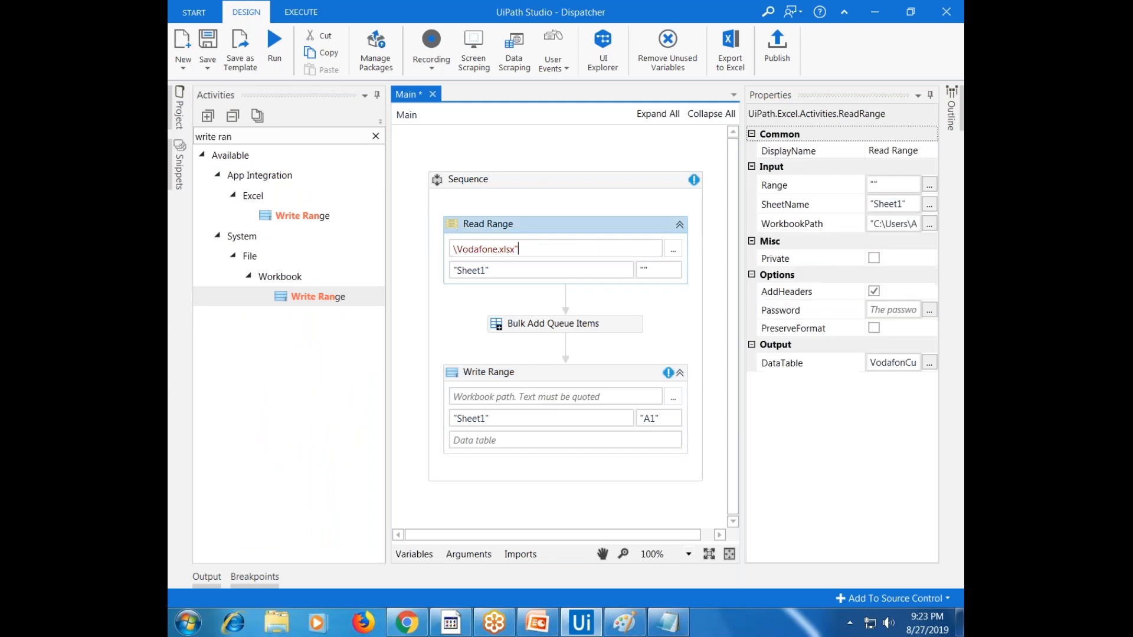
pyautogui.click(519, 396)
pyautogui.write('"C:\\Users\\ADMIN\\Desktop\\Vodafone.xlsx"')
pyautogui.press('Left')
pyautogui.press('Left')
pyautogui.press('Left')
pyautogui.press('Left')
pyautogui.press('Left')
pyautogui.press('Left')
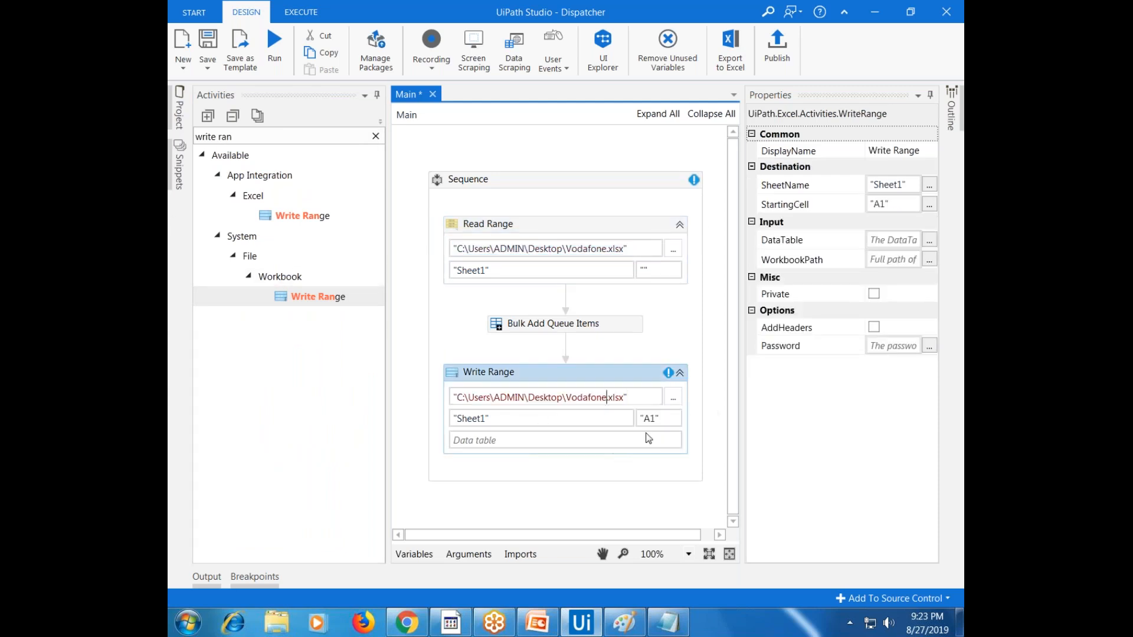
pyautogui.write('Output')
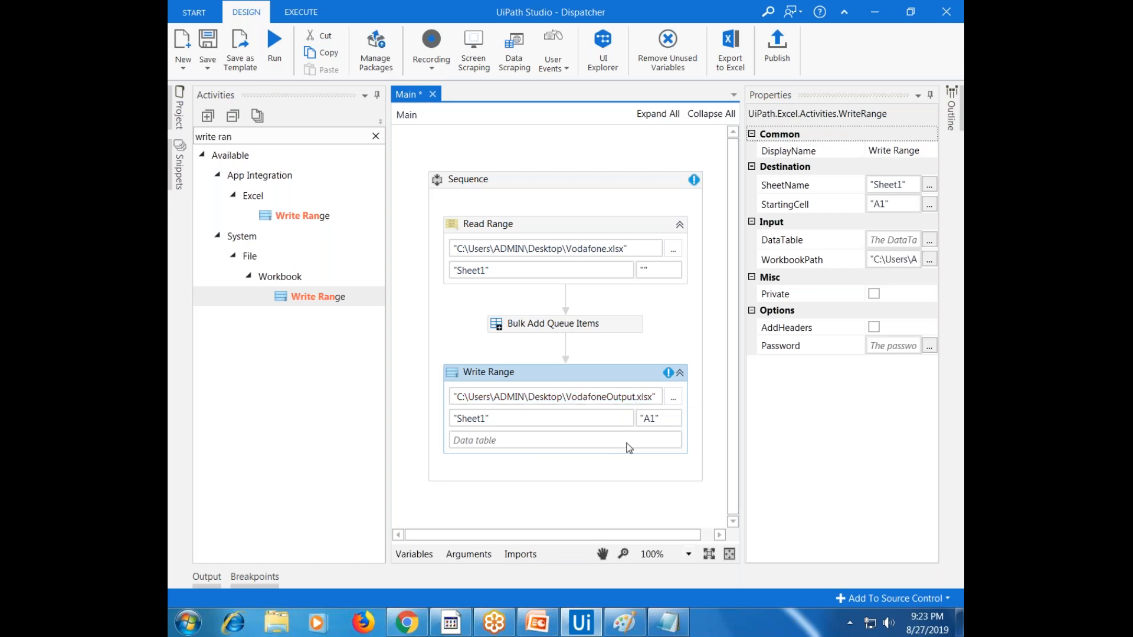
# Set Write Range's data table to resultDT and enable AddHeaders
pyautogui.click(626, 328)
pyautogui.click(661, 441)
pyautogui.write('r')
pyautogui.click(518, 453)
pyautogui.click(873, 327)
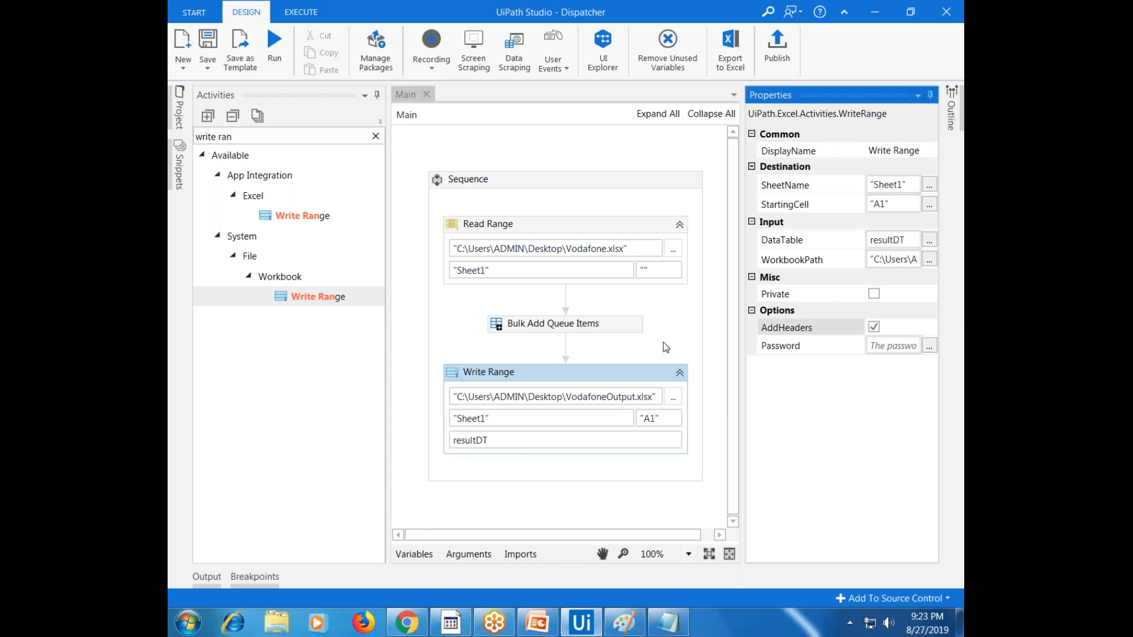
pyautogui.click(663, 342)
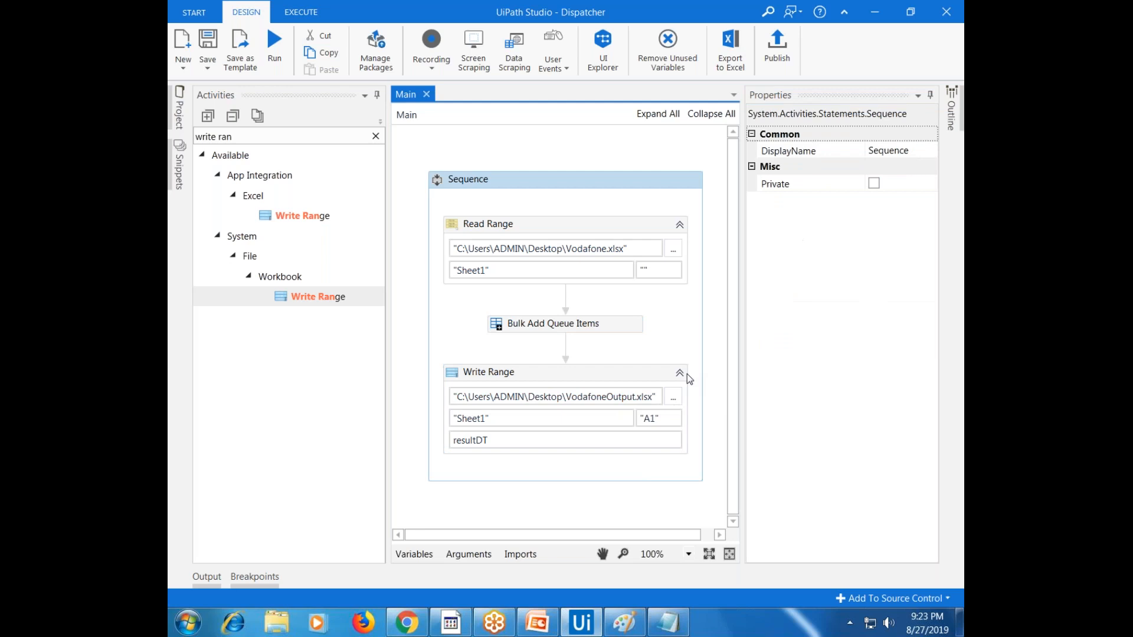
# Refresh the VodafonServiceCenter queue in Orchestrator, then run the Dispatcher workflow in Studio
pyautogui.click(422, 623)
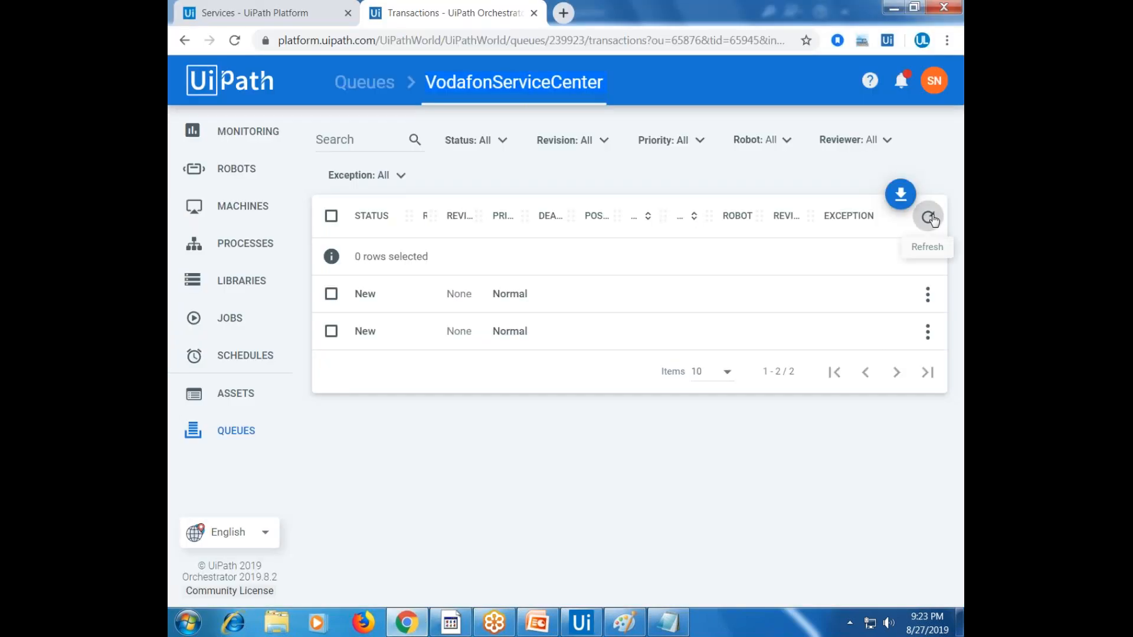
pyautogui.click(930, 218)
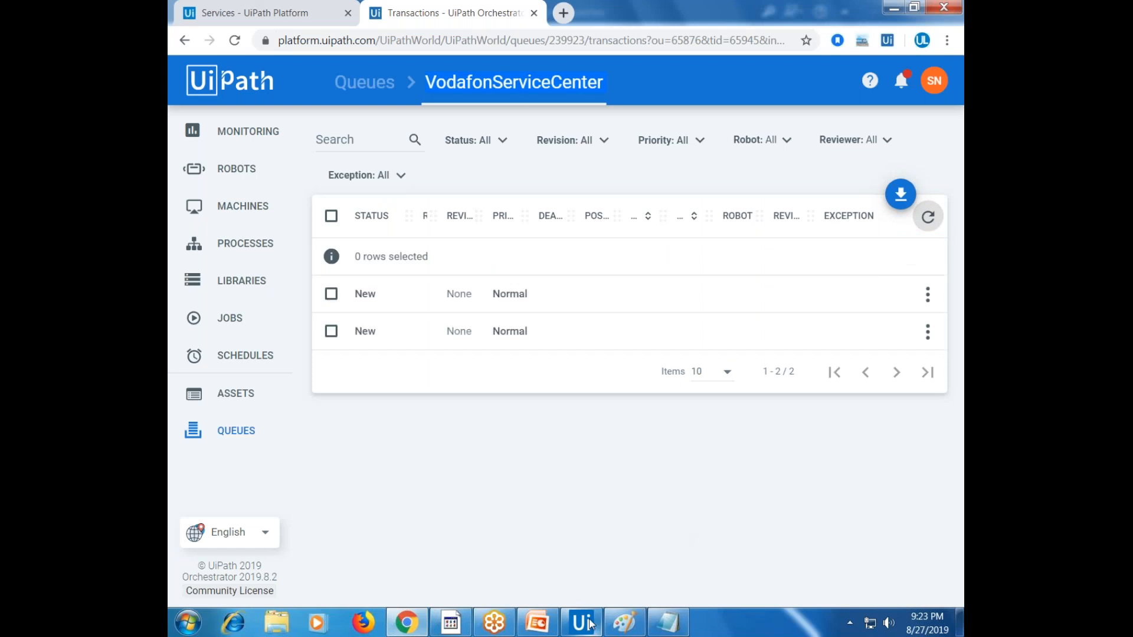
pyautogui.click(581, 620)
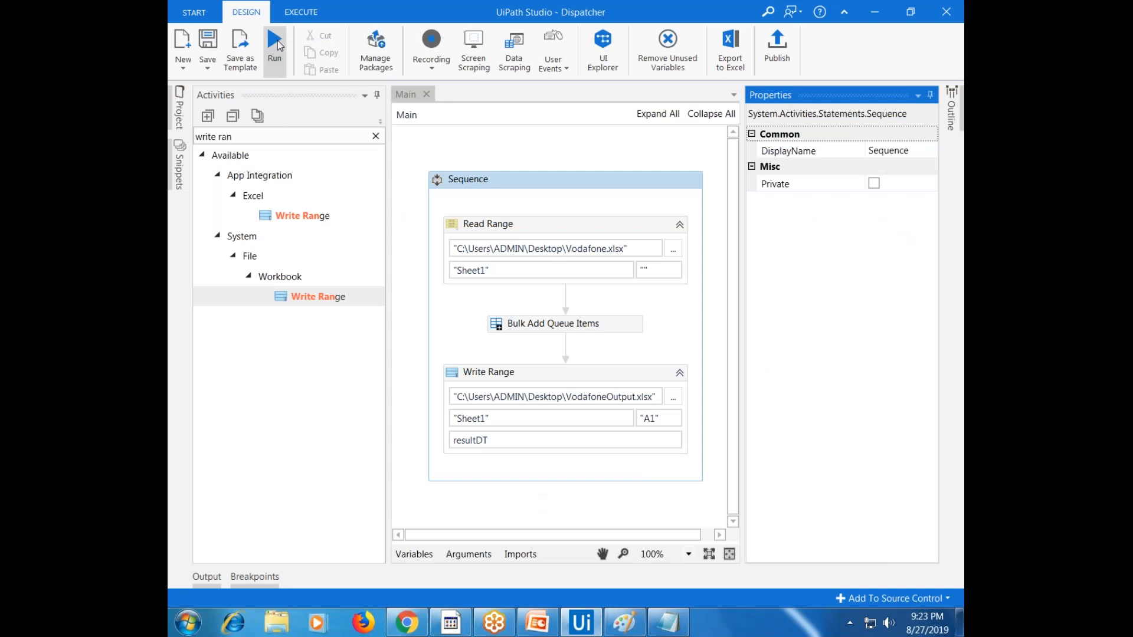
pyautogui.click(277, 46)
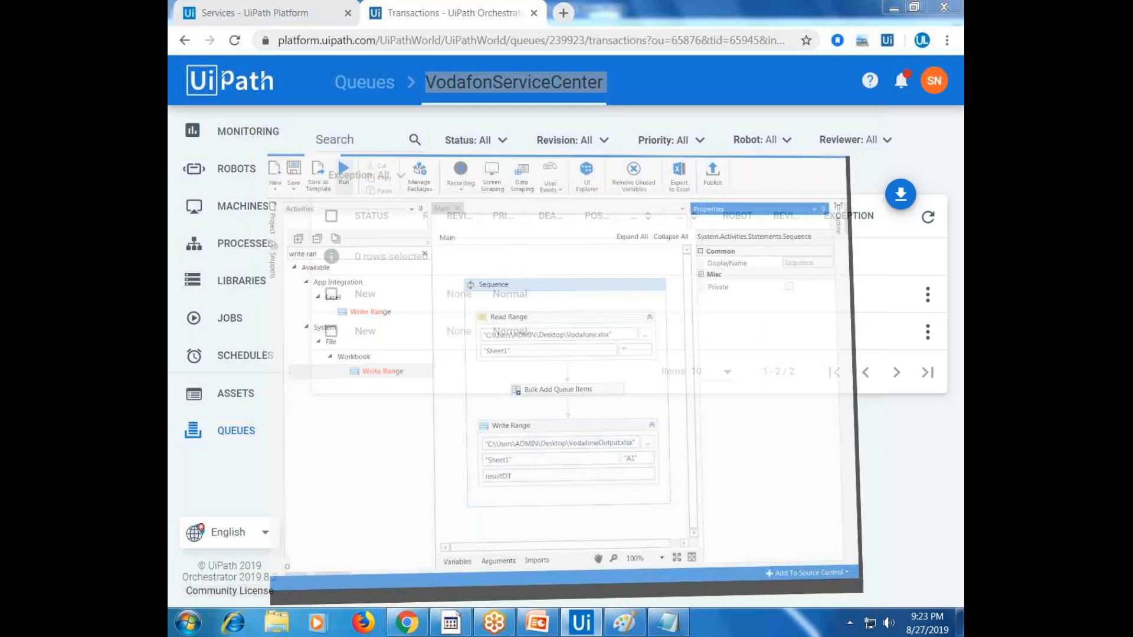
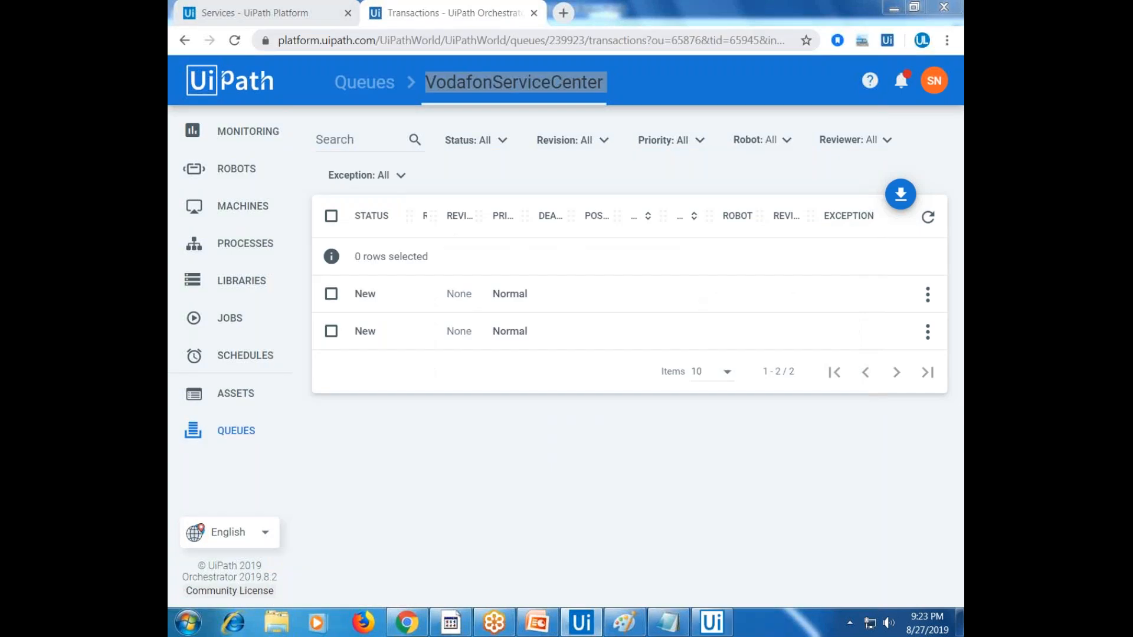
# Open the output spreadsheet, then refresh the VodafonServiceCenter queue so it shows 6 New transactions
pyautogui.hotkey('alt', 'Tab')
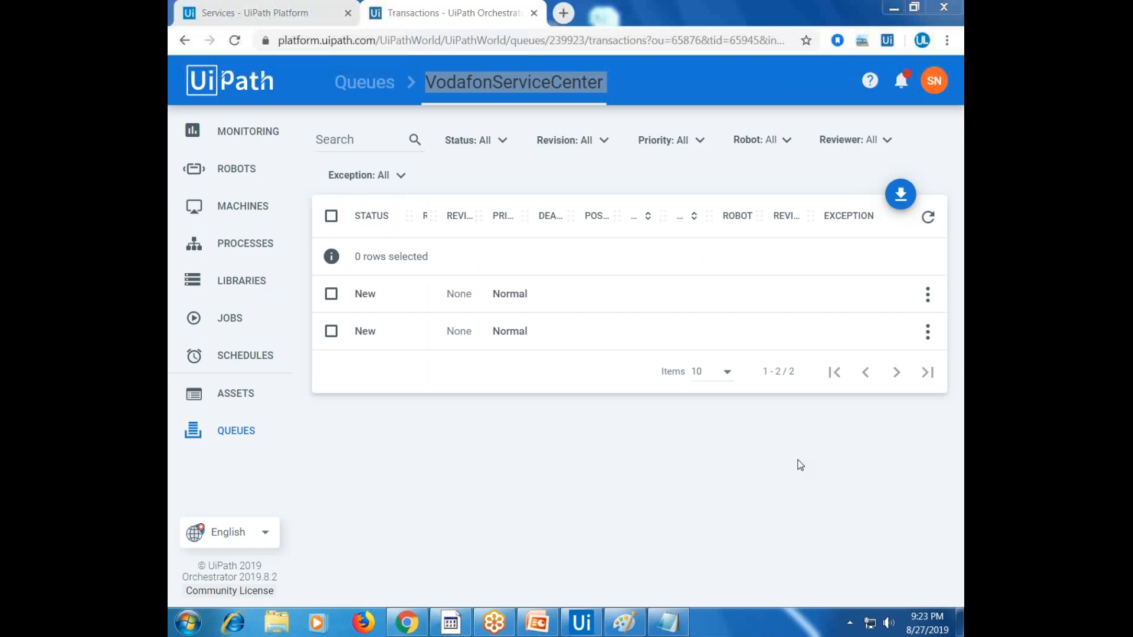
pyautogui.press('super+d')
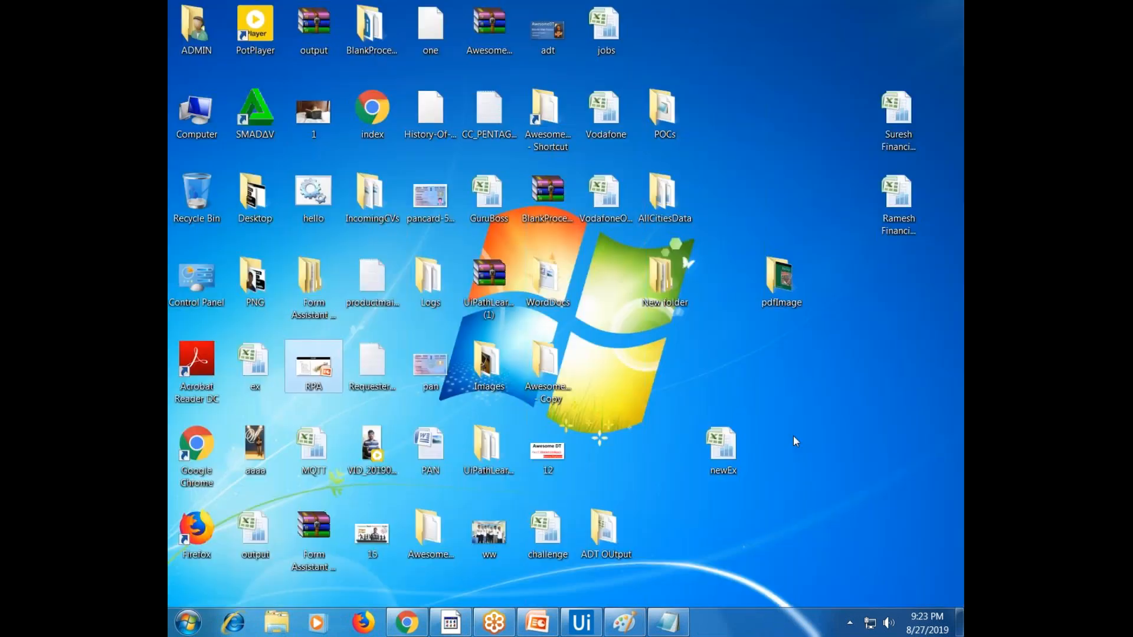
pyautogui.doubleClick(631, 215)
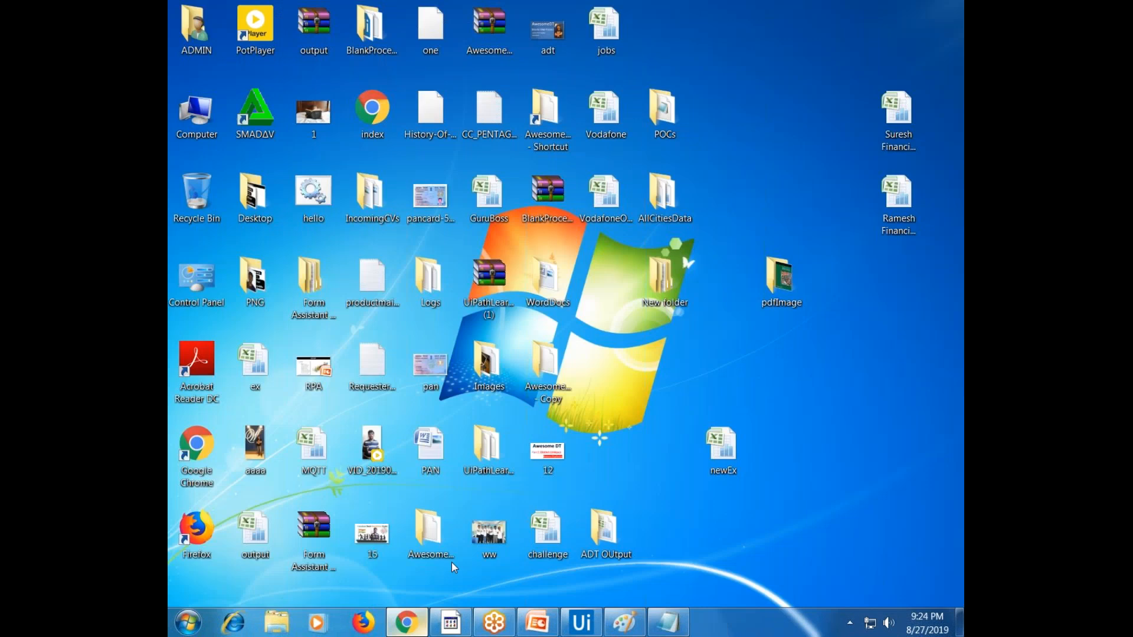
pyautogui.click(416, 624)
pyautogui.click(933, 221)
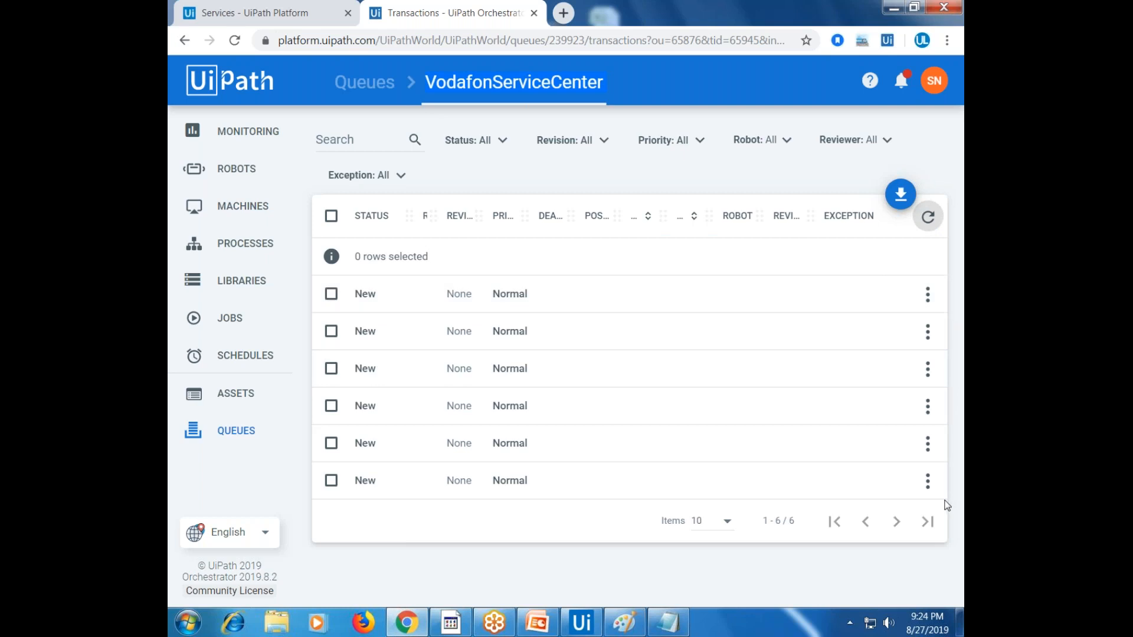
pyautogui.click(927, 481)
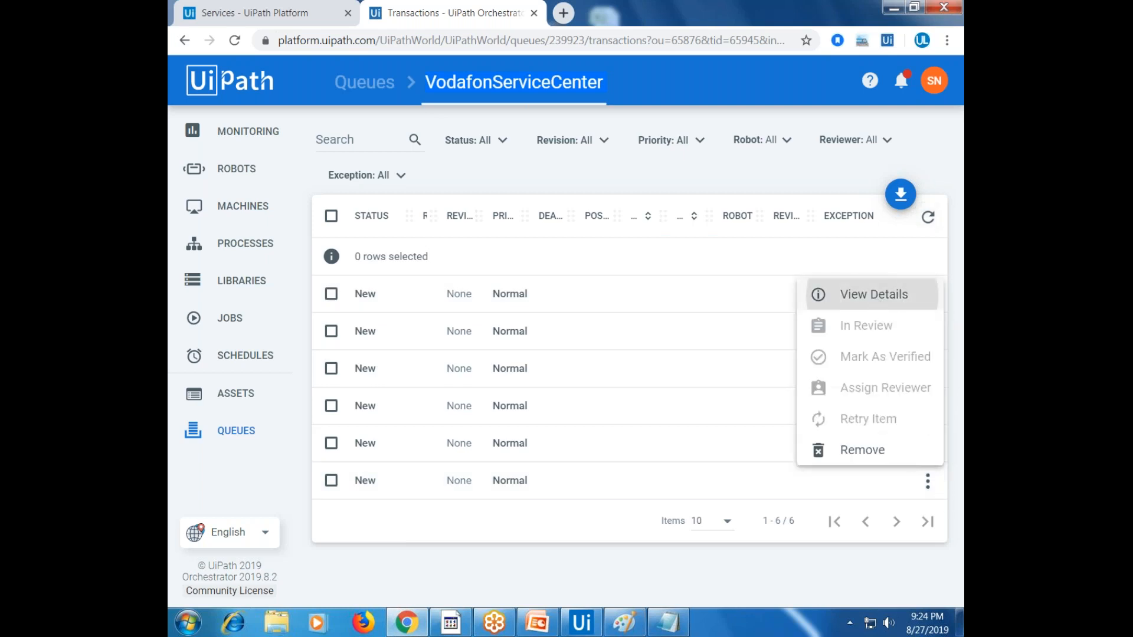
pyautogui.click(873, 295)
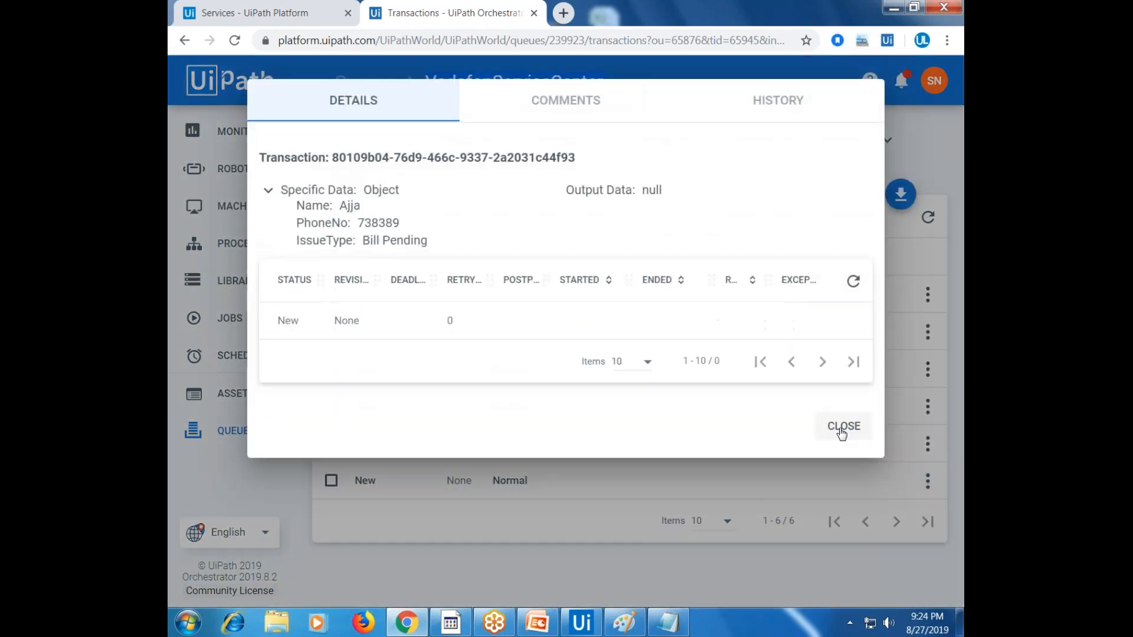
pyautogui.click(842, 429)
pyautogui.click(927, 443)
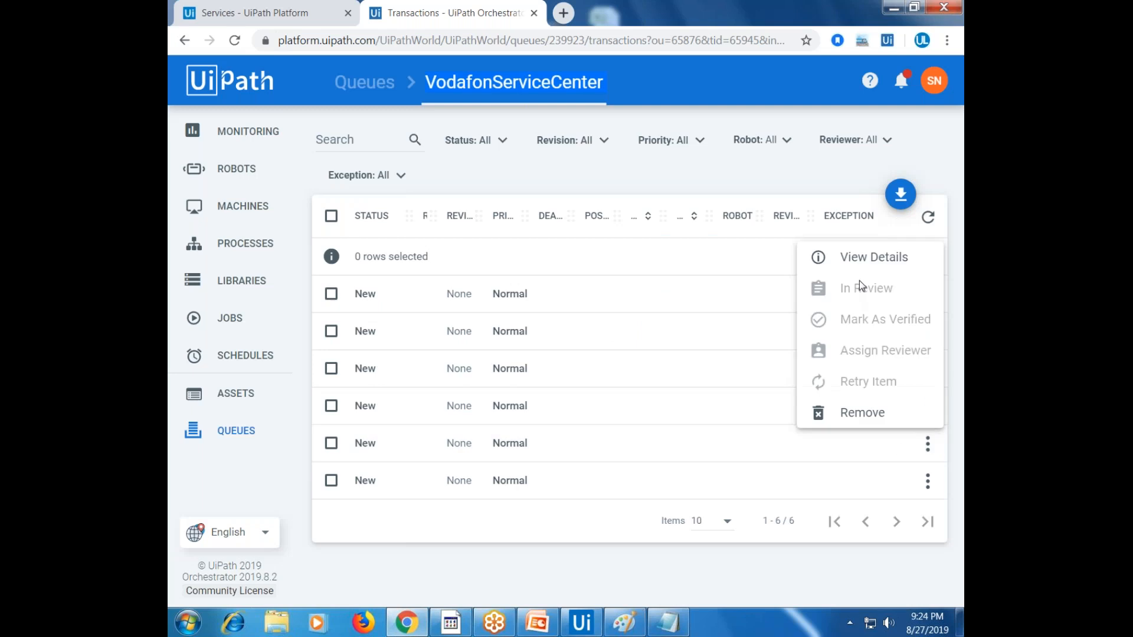
pyautogui.click(863, 271)
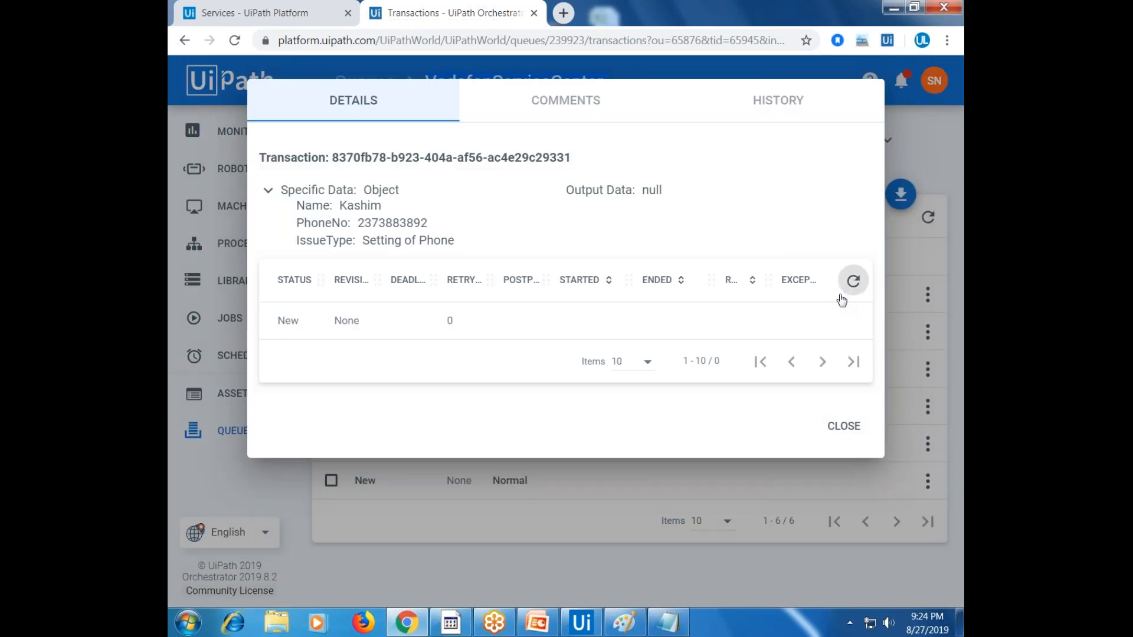
pyautogui.click(858, 432)
pyautogui.click(926, 407)
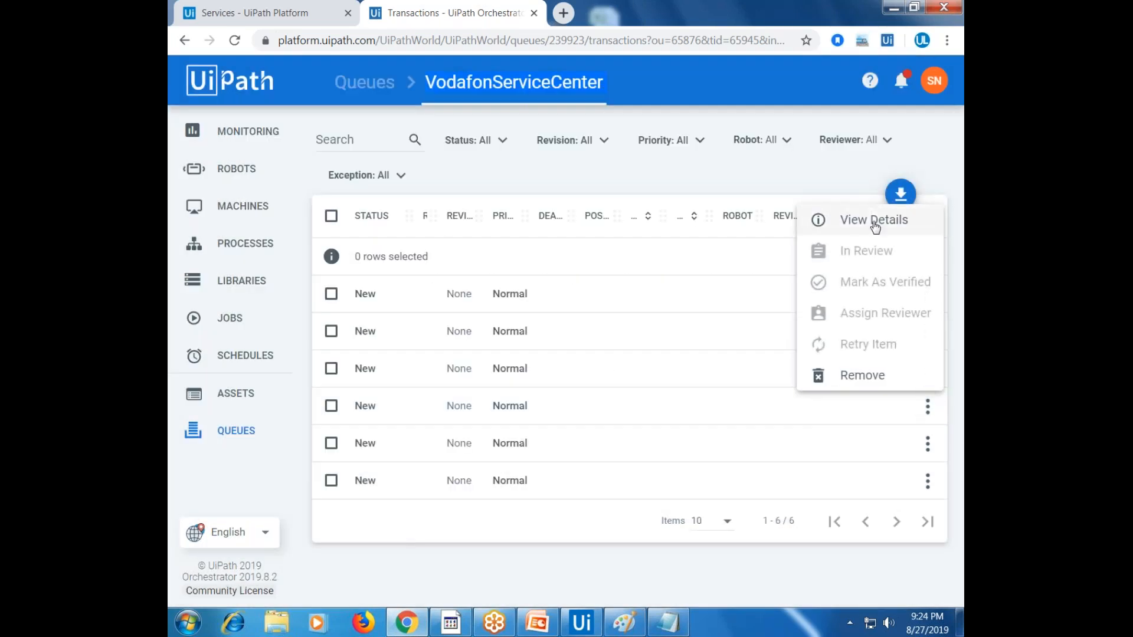
pyautogui.click(870, 219)
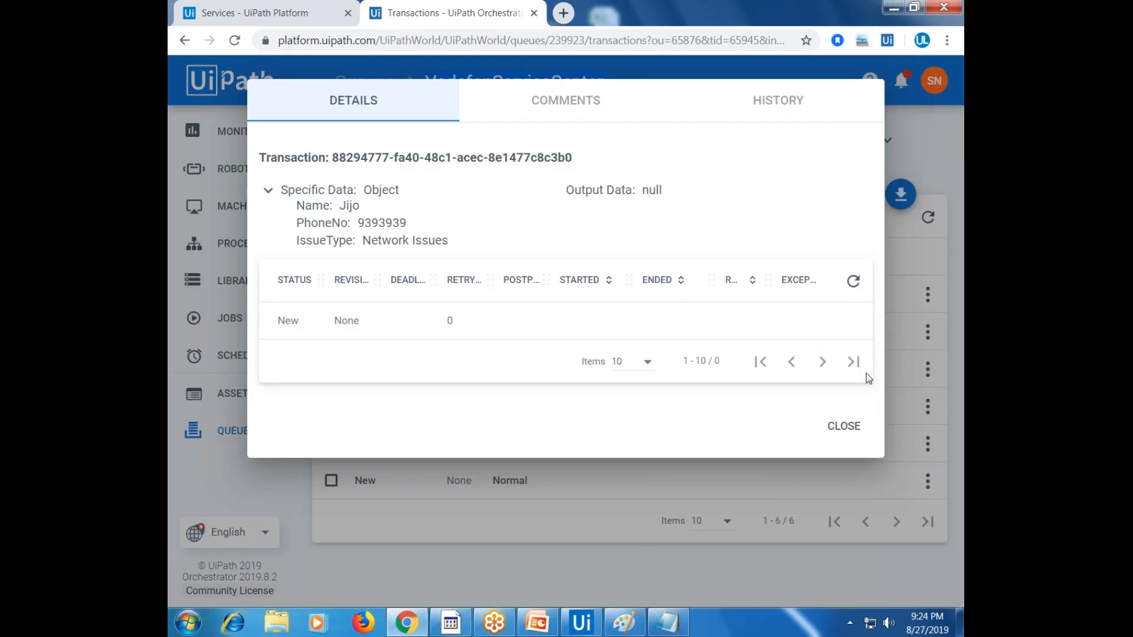
pyautogui.click(929, 373)
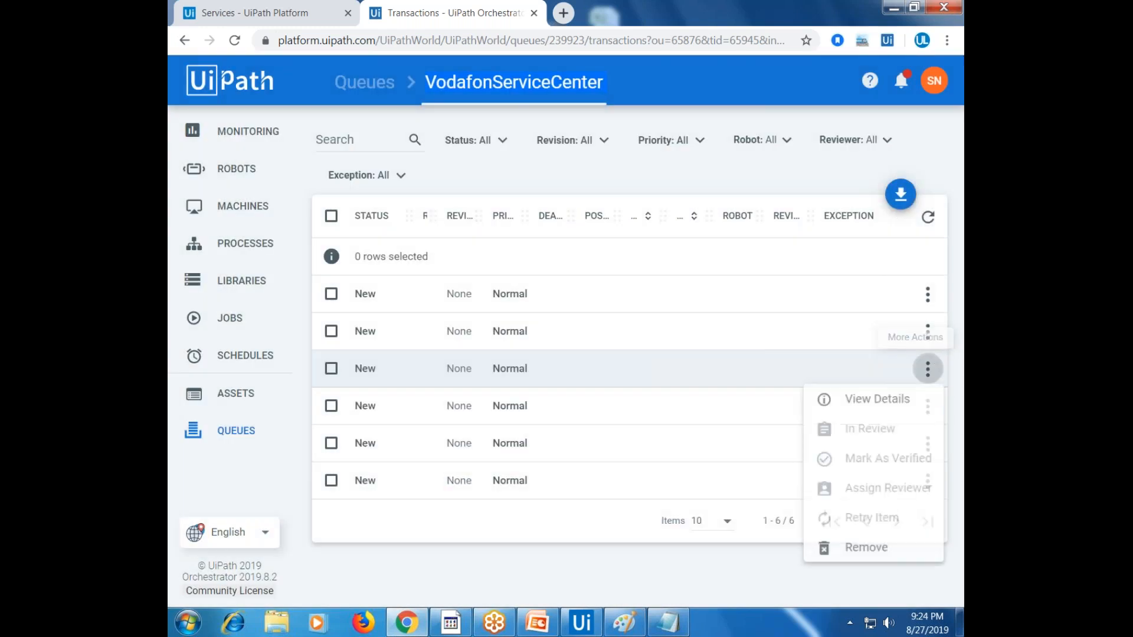
pyautogui.click(912, 392)
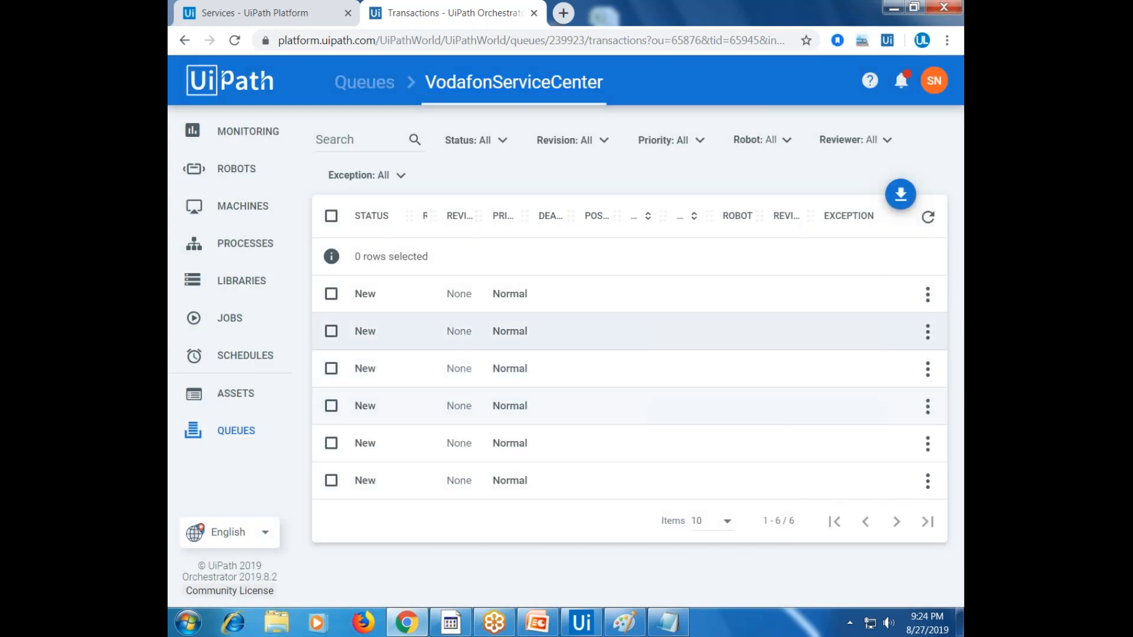
pyautogui.click(928, 367)
pyautogui.click(867, 400)
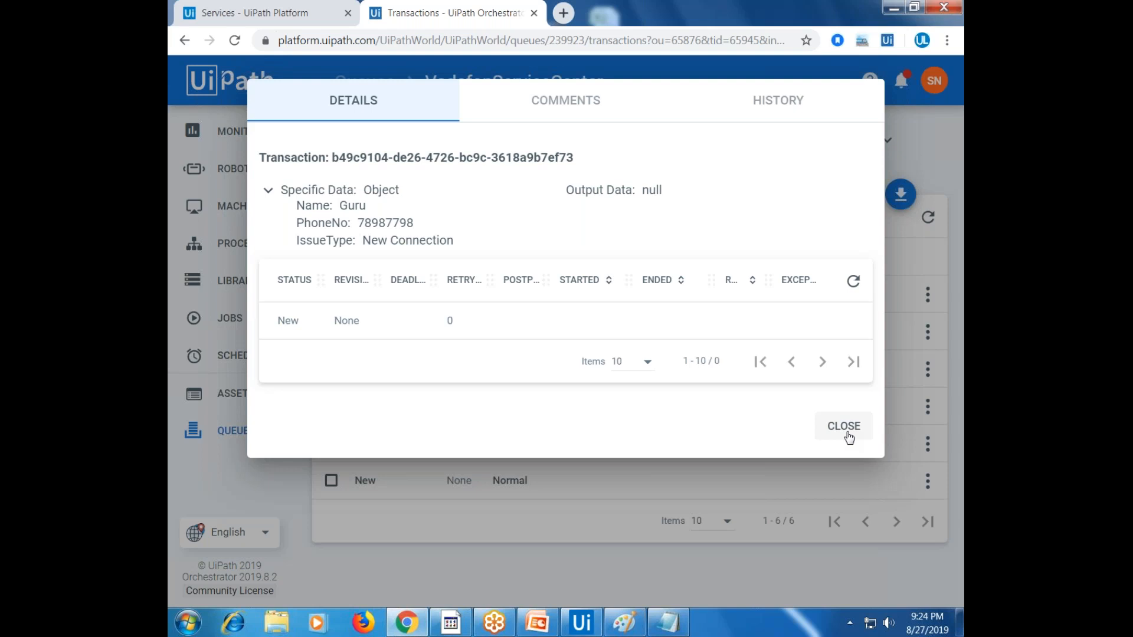
pyautogui.click(843, 426)
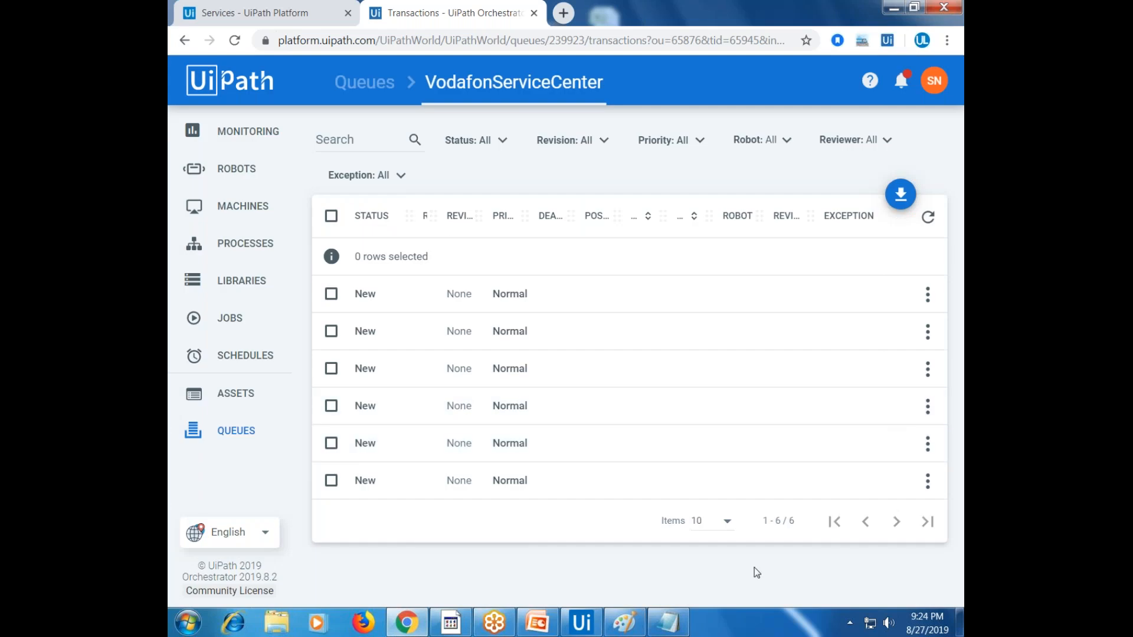
# Filter the Dispatcher workflow's activities by 'queue', then bring up the Paint diagram
pyautogui.click(580, 628)
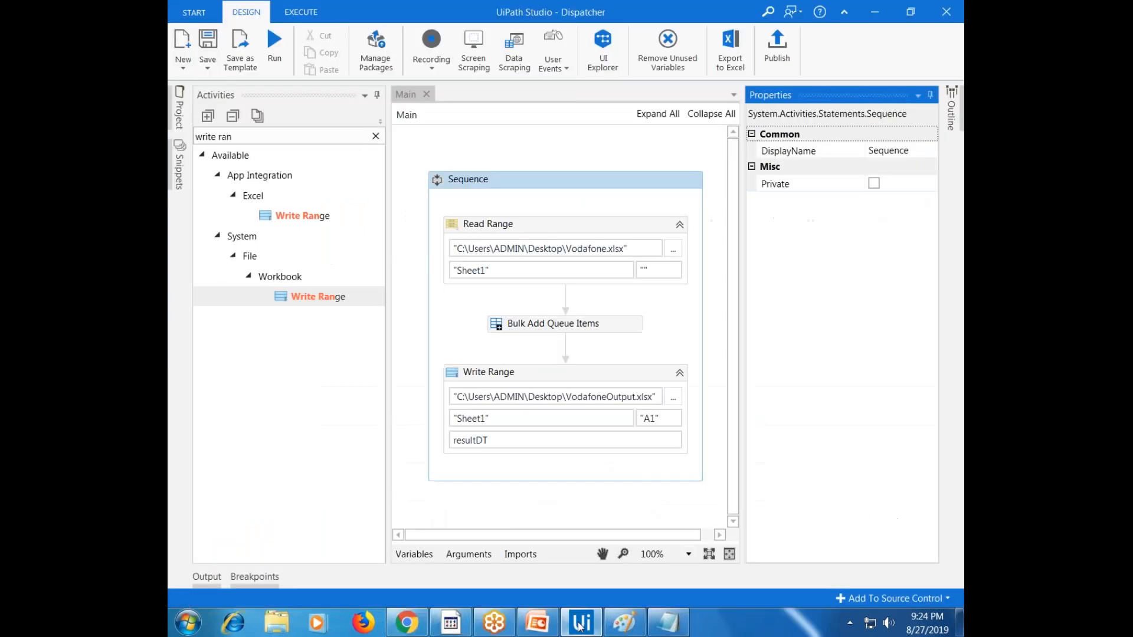
pyautogui.click(375, 137)
pyautogui.write('queue')
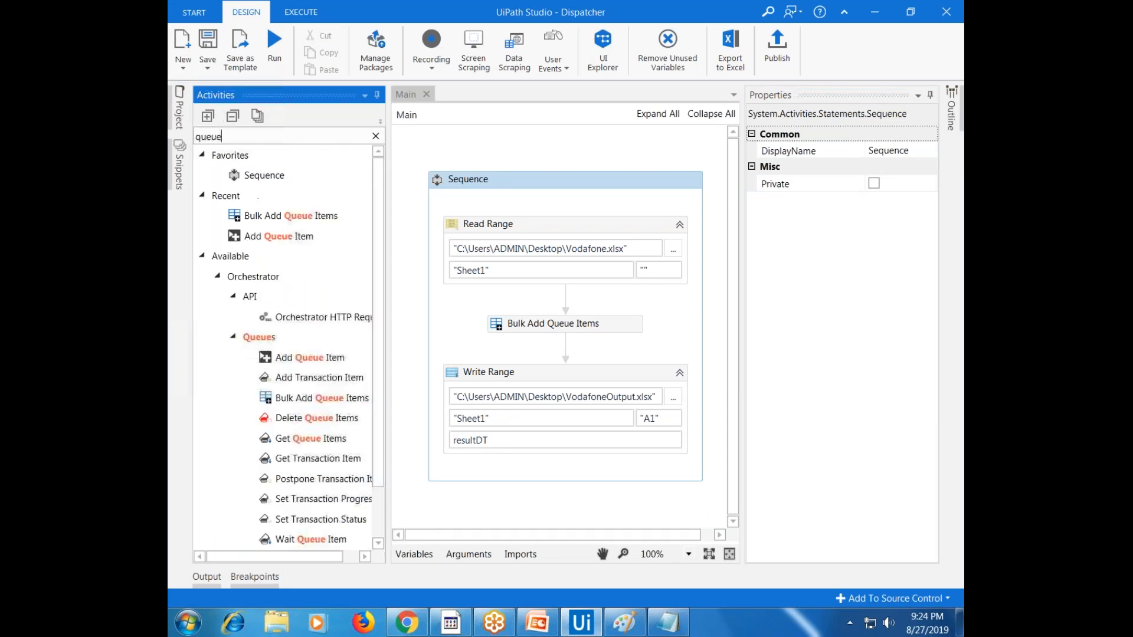
pyautogui.click(626, 625)
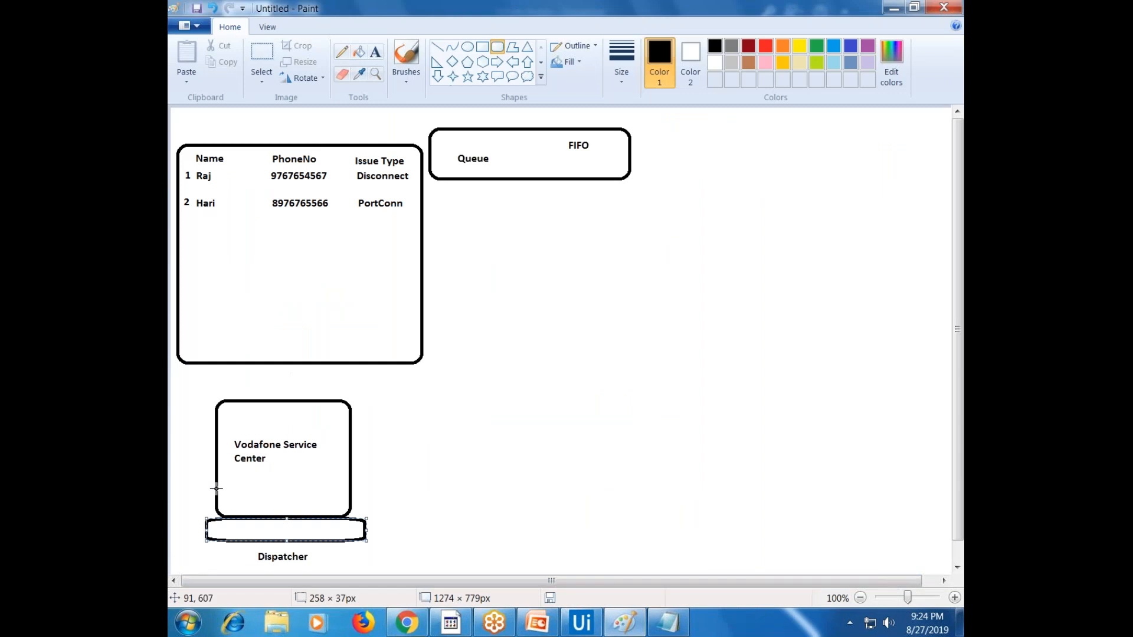
# Add the table's third row with number 3, a customer name and phone number
pyautogui.click(376, 51)
pyautogui.click(185, 233)
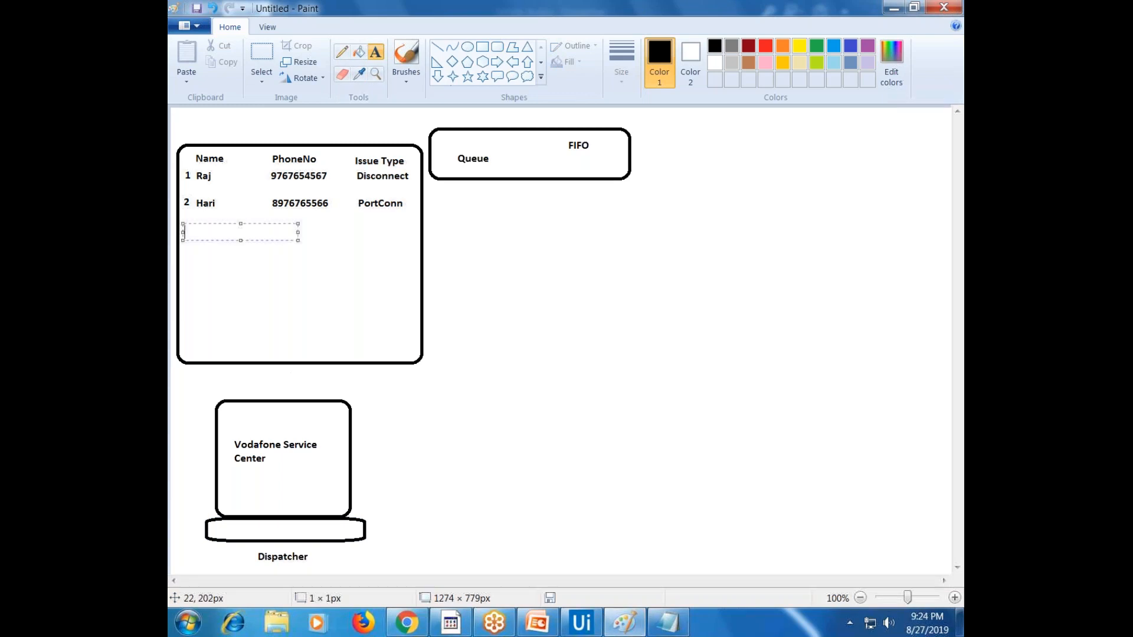
pyautogui.write('3 Gu')
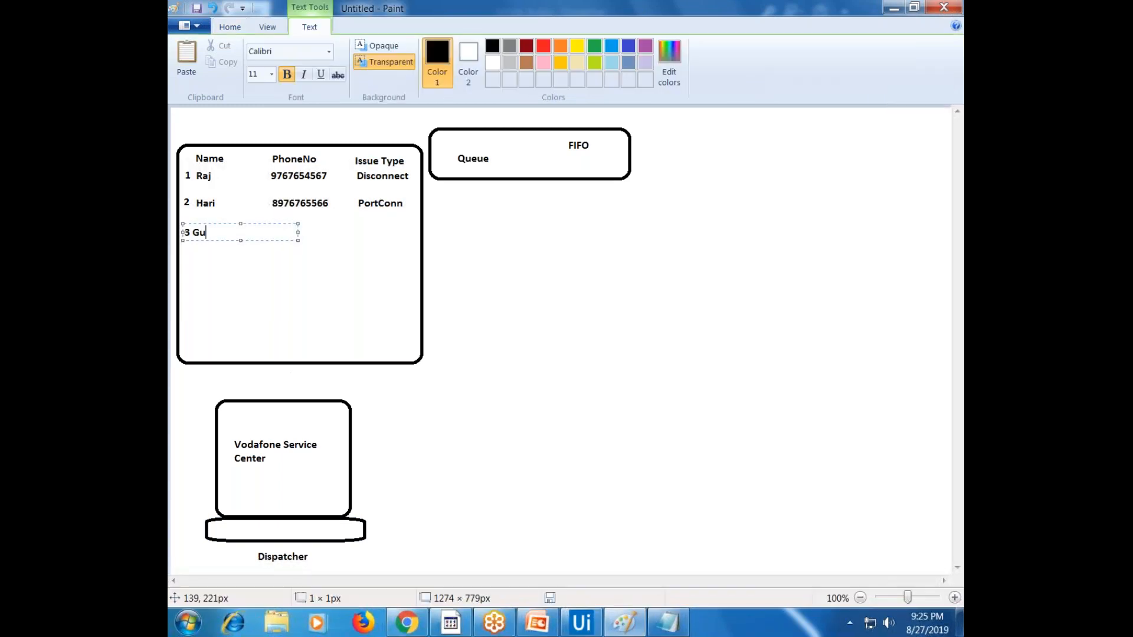
pyautogui.moveTo(311, 243); pyautogui.dragTo(420, 246)
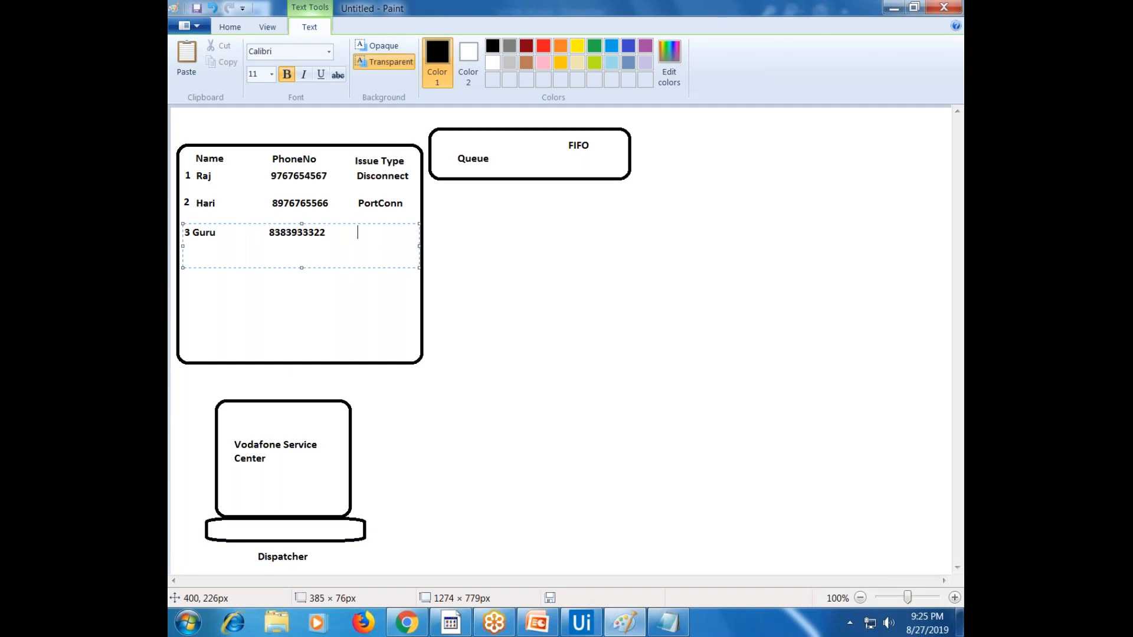
# Add the issue type 'Network Issue' to the third row on a single line
pyautogui.write('G')
pyautogui.press('BackSpace')
pyautogui.write('Network Issue')
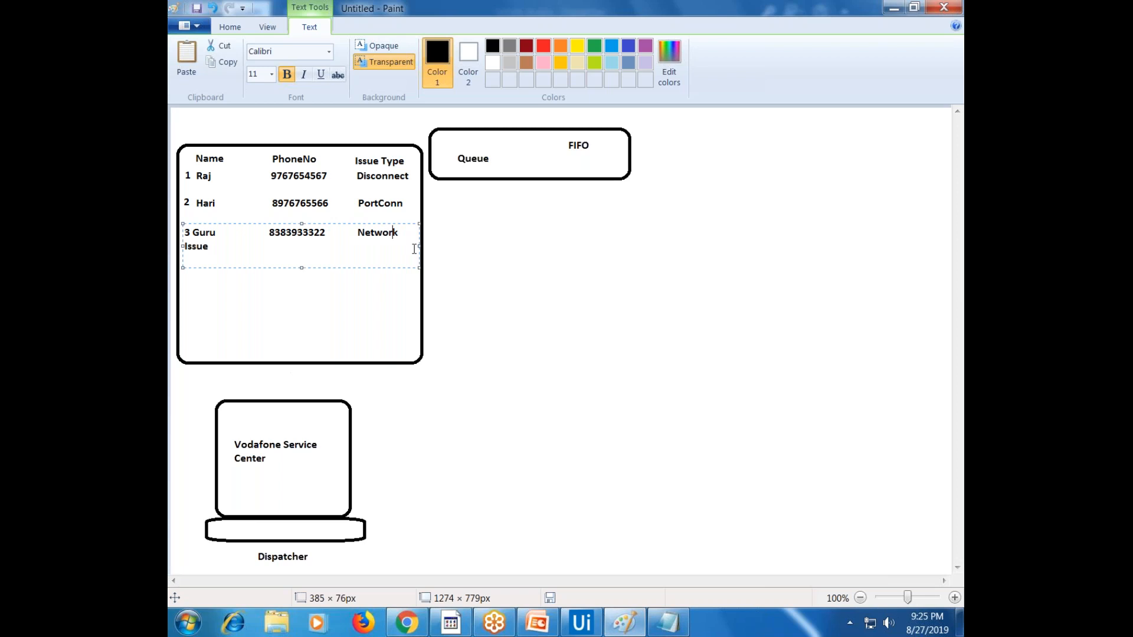
pyautogui.moveTo(419, 245); pyautogui.dragTo(435, 242)
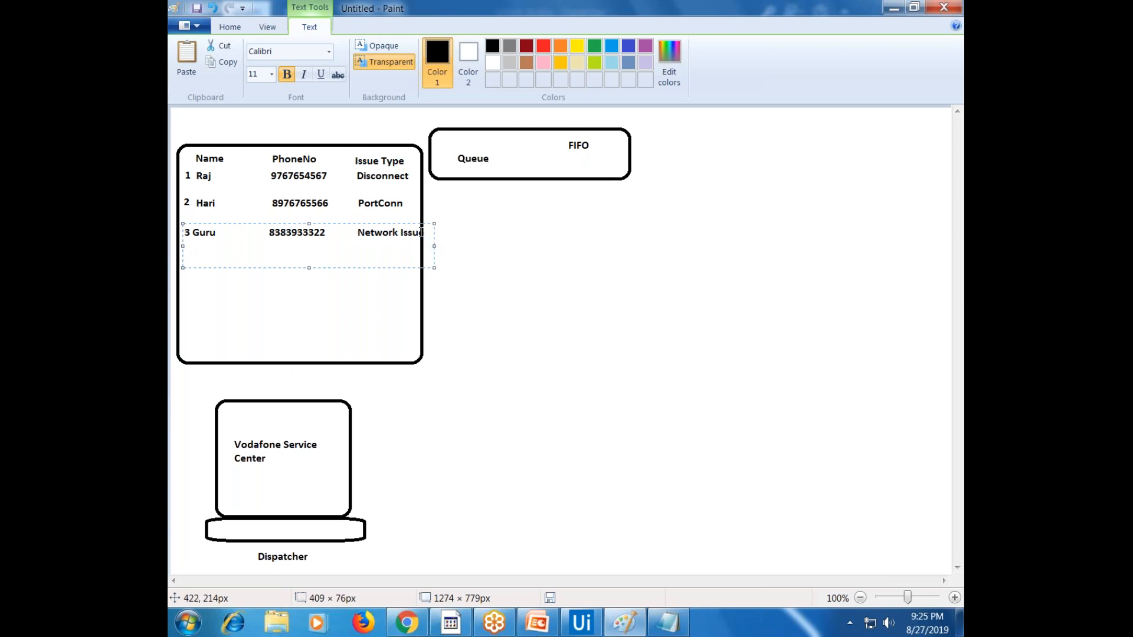
pyautogui.press('BackSpace')
pyautogui.click(479, 309)
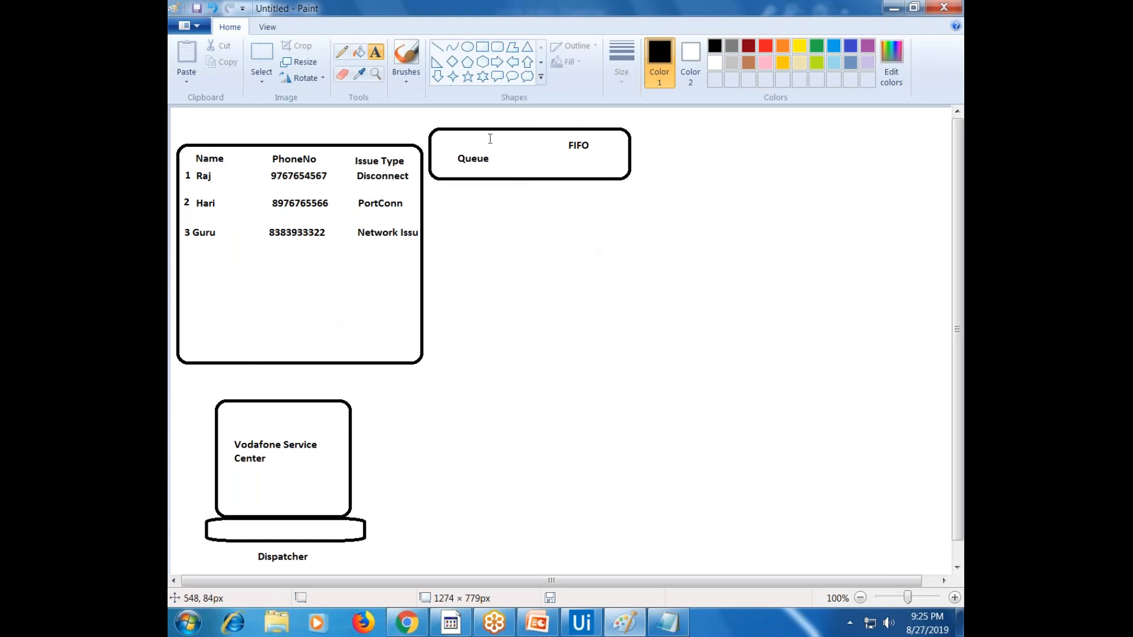
# Draw a rounded-rectangle screen below the queue with an oval base beneath it
pyautogui.click(498, 47)
pyautogui.moveTo(487, 409); pyautogui.dragTo(569, 494)
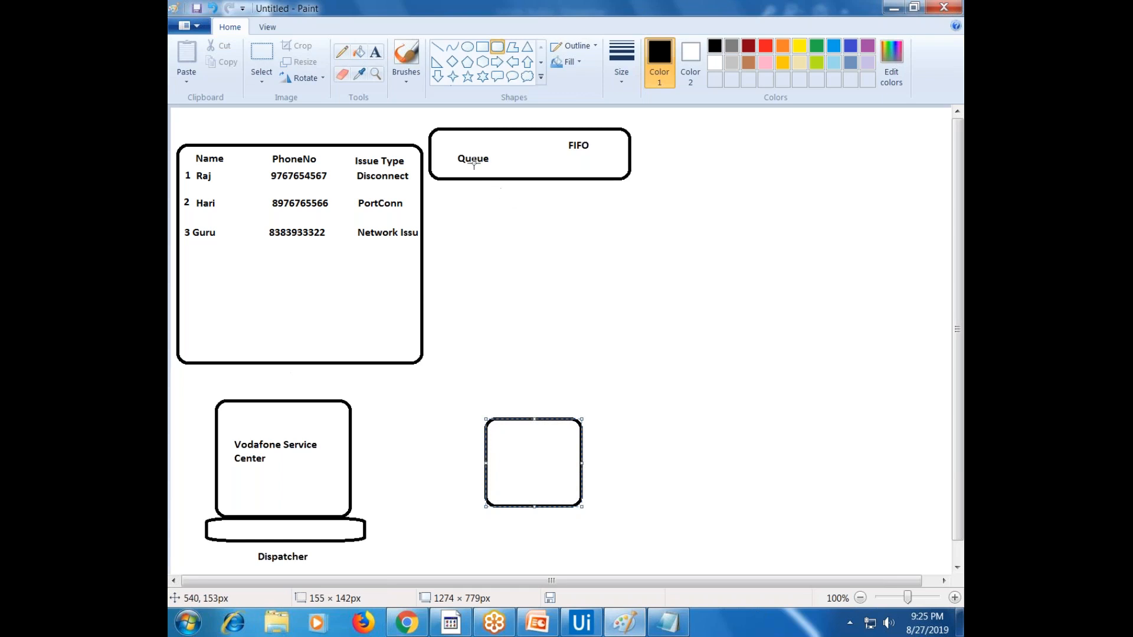
pyautogui.click(468, 47)
pyautogui.moveTo(517, 400); pyautogui.dragTo(540, 423)
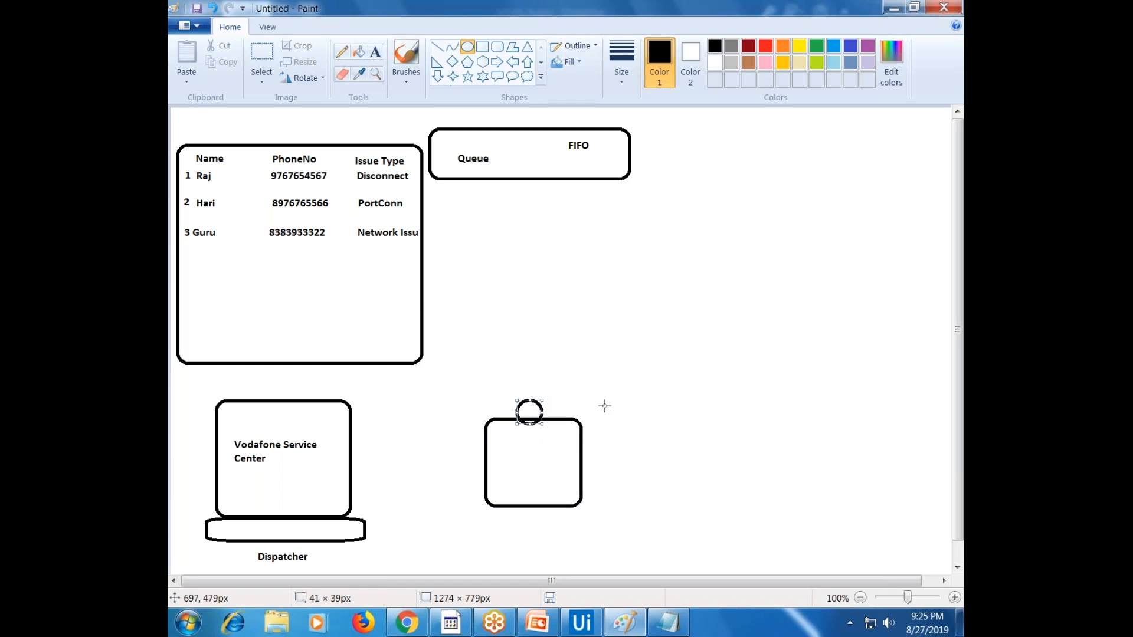
pyautogui.press('Delete')
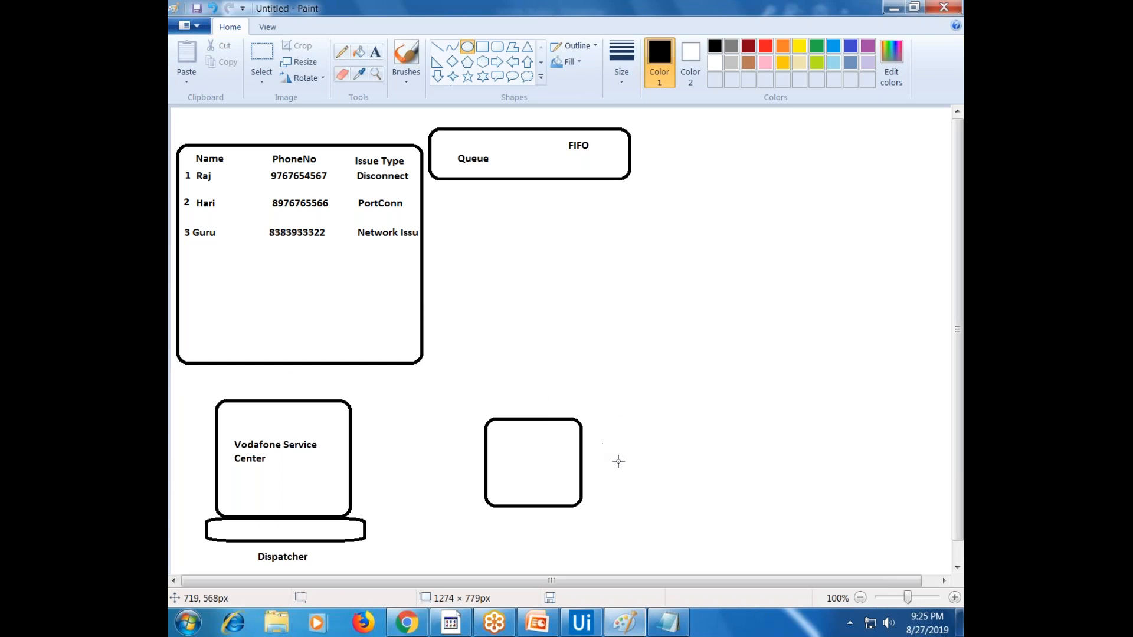
pyautogui.moveTo(481, 506); pyautogui.dragTo(588, 541)
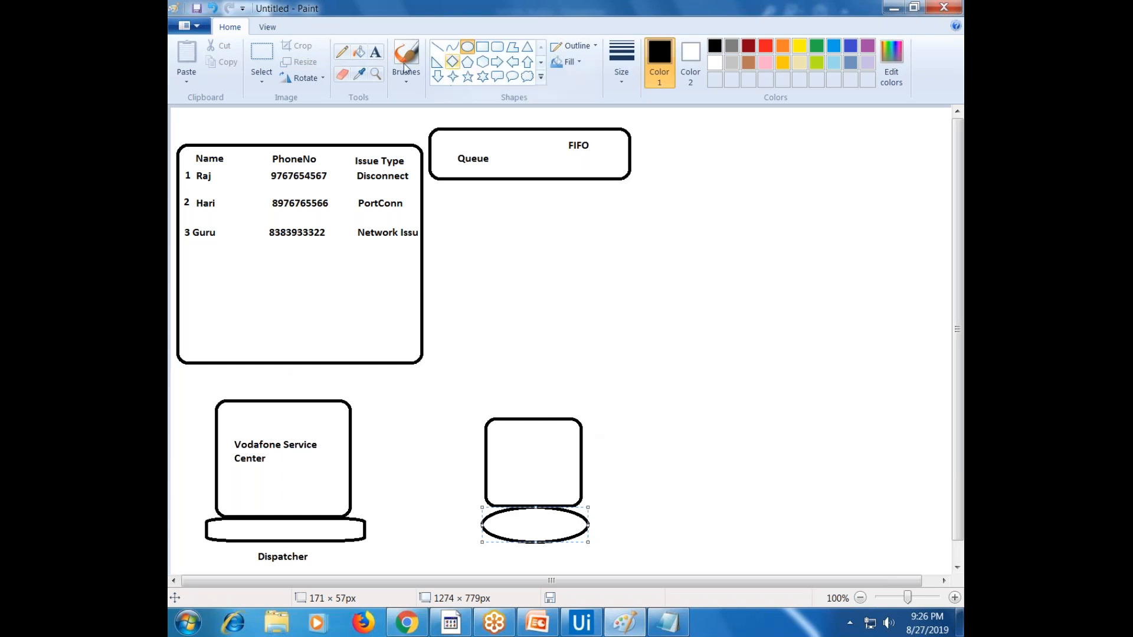
# Label the new rounded box 'Service Desk 1'
pyautogui.click(376, 52)
pyautogui.click(510, 455)
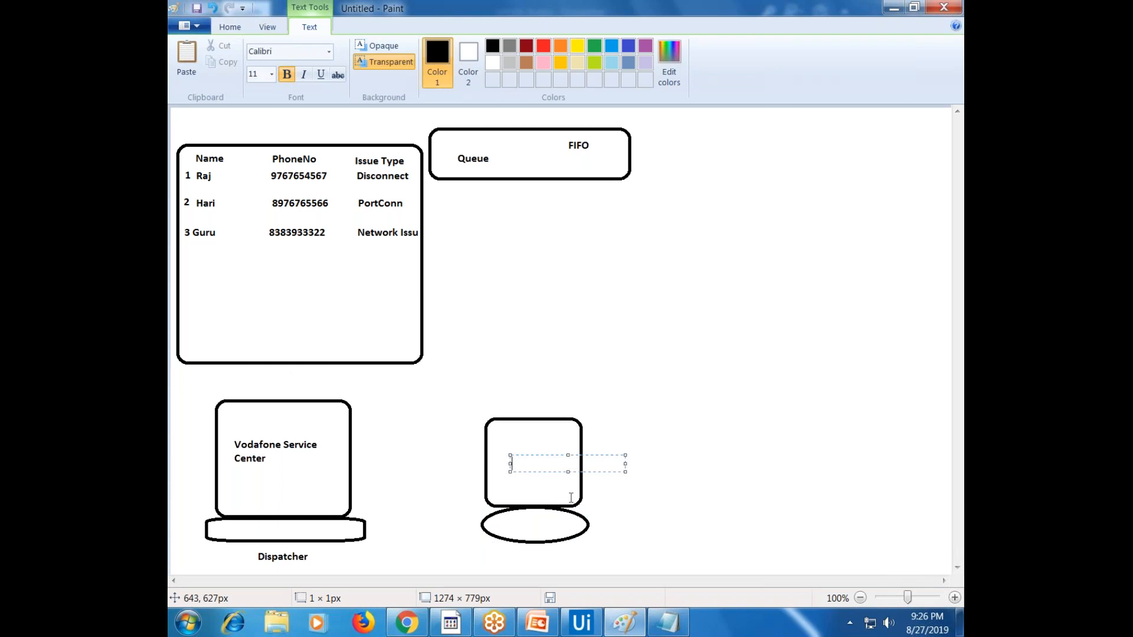
pyautogui.write('Service Desk 1')
pyautogui.moveTo(524, 453)
pyautogui.mouseDown()
pyautogui.moveTo(502, 451)
pyautogui.moveTo(513, 451)
pyautogui.mouseUp()
pyautogui.click(620, 498)
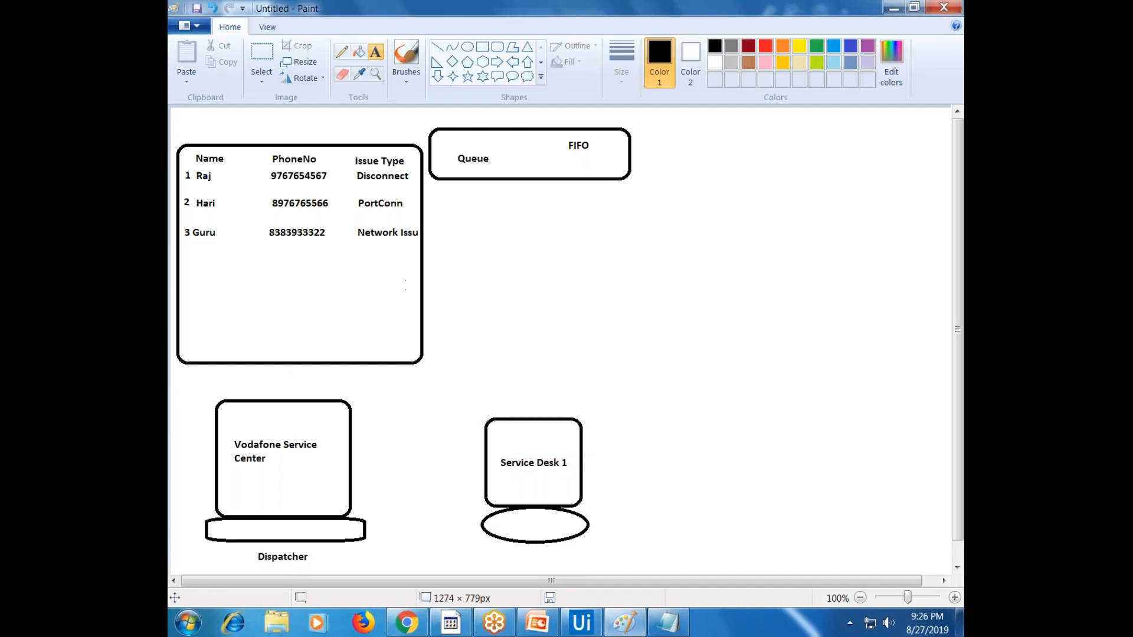
pyautogui.click(255, 61)
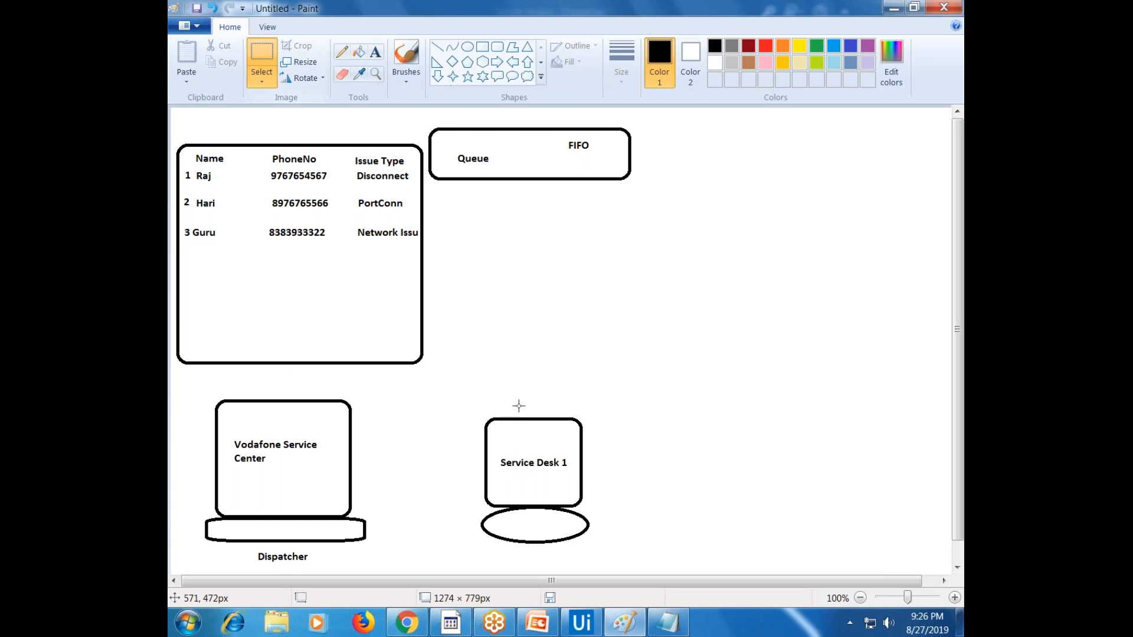
# Copy the Service Desk 1 drawing into three desks aligned beside the Dispatcher
pyautogui.moveTo(465, 408); pyautogui.dragTo(704, 513)
pyautogui.moveTo(701, 500); pyautogui.dragTo(871, 337)
pyautogui.press('Delete')
pyautogui.moveTo(445, 409); pyautogui.dragTo(780, 536)
pyautogui.click(758, 354)
# Copy the third desk to add a fourth one at the end of the row
pyautogui.moveTo(684, 403)
pyautogui.mouseDown()
pyautogui.moveTo(785, 490)
pyautogui.moveTo(798, 535)
pyautogui.mouseUp()
pyautogui.keyDown('ctrl'); pyautogui.moveTo(769, 492); pyautogui.dragTo(896, 490); pyautogui.keyUp('ctrl')
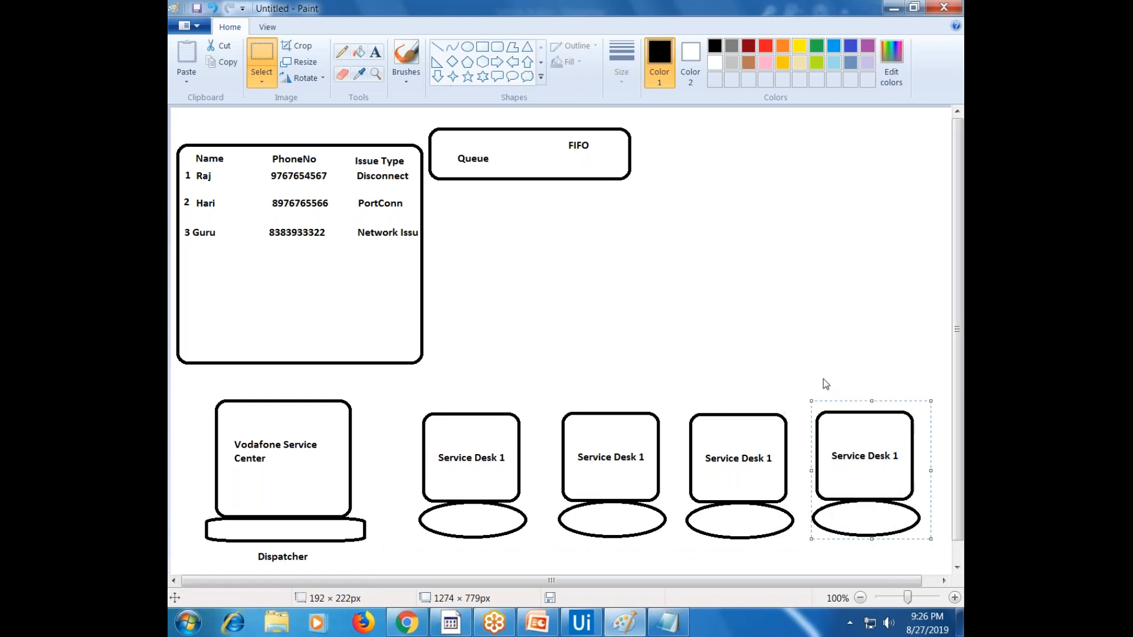
pyautogui.click(375, 53)
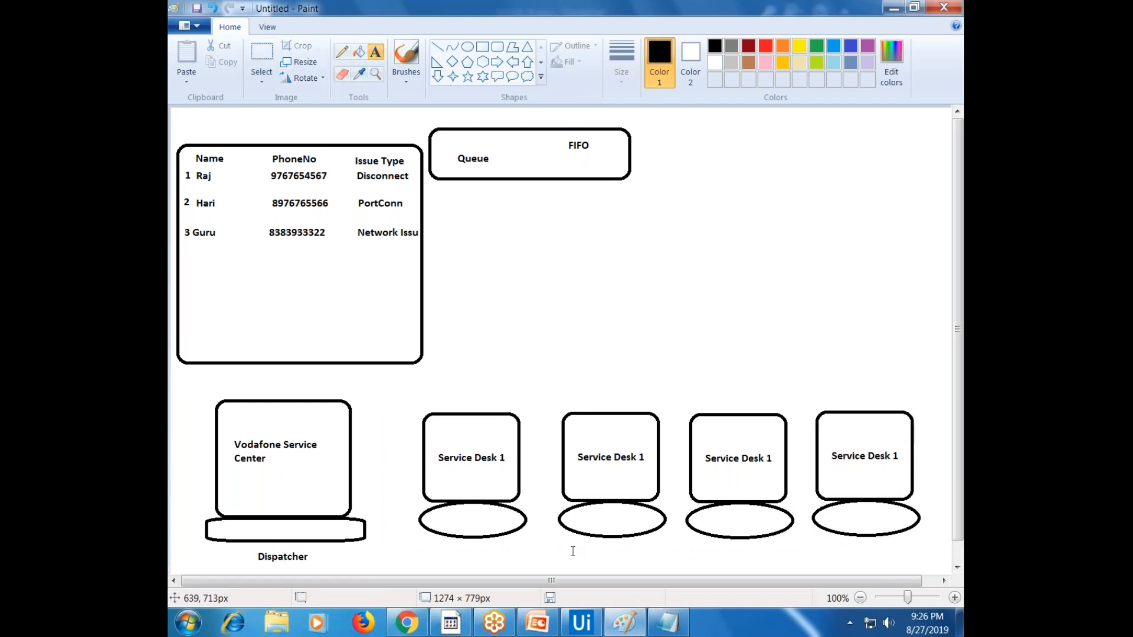
pyautogui.moveTo(572, 542); pyautogui.dragTo(688, 558)
# Add a 'Performers' caption in size 20 beneath the row of desks
pyautogui.write('erf')
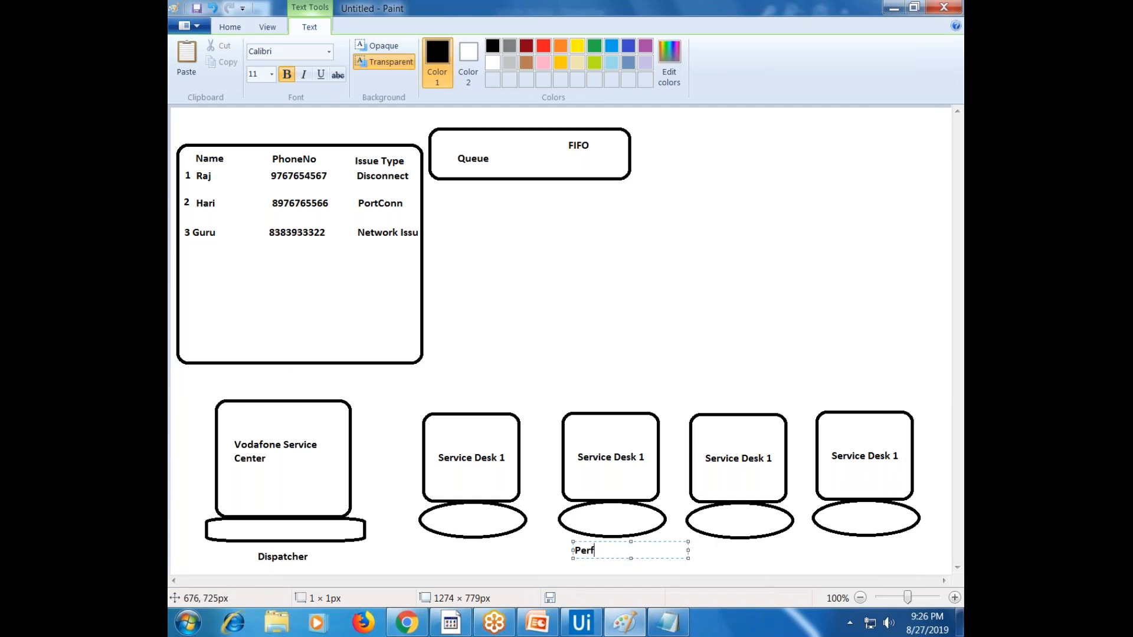
pyautogui.write('ormers')
pyautogui.hotkey('ctrl', 'a')
pyautogui.hotkey('ctrl', 'shift', '.')
pyautogui.hotkey('ctrl', 'shift', '.')
pyautogui.hotkey('ctrl', 'shift', '.')
pyautogui.hotkey('ctrl', 'shift', '.')
pyautogui.hotkey('ctrl', 'shift', '.')
pyautogui.hotkey('ctrl', 'shift', '.')
pyautogui.hotkey('ctrl', 'shift', '.')
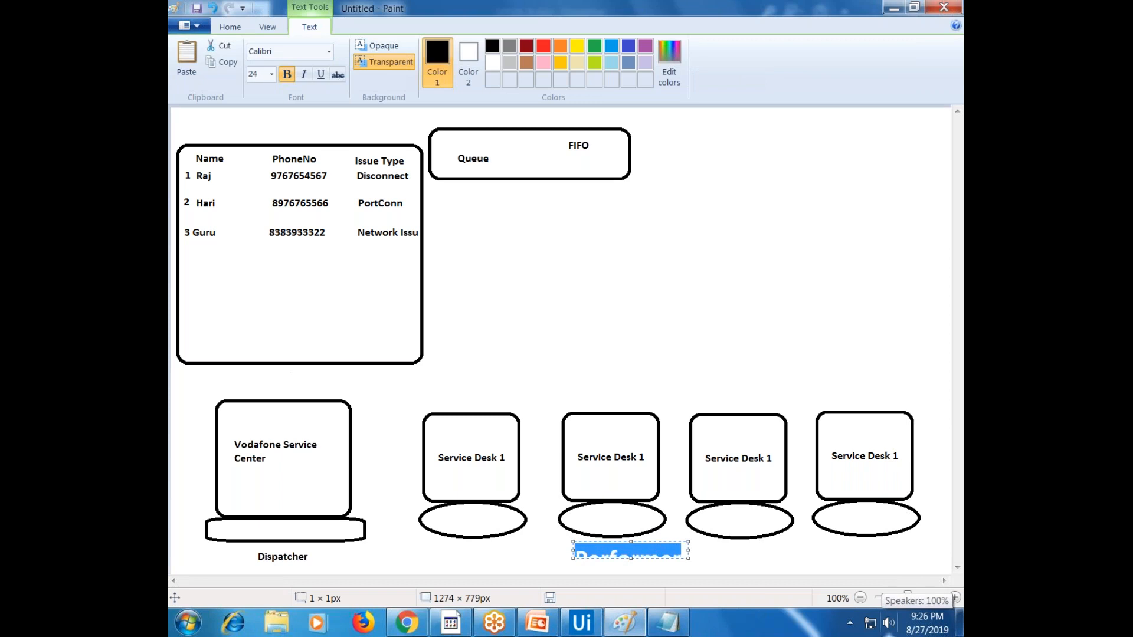
pyautogui.hotkey('ctrl', 'shift', ',')
pyautogui.hotkey('ctrl', 'shift', ',')
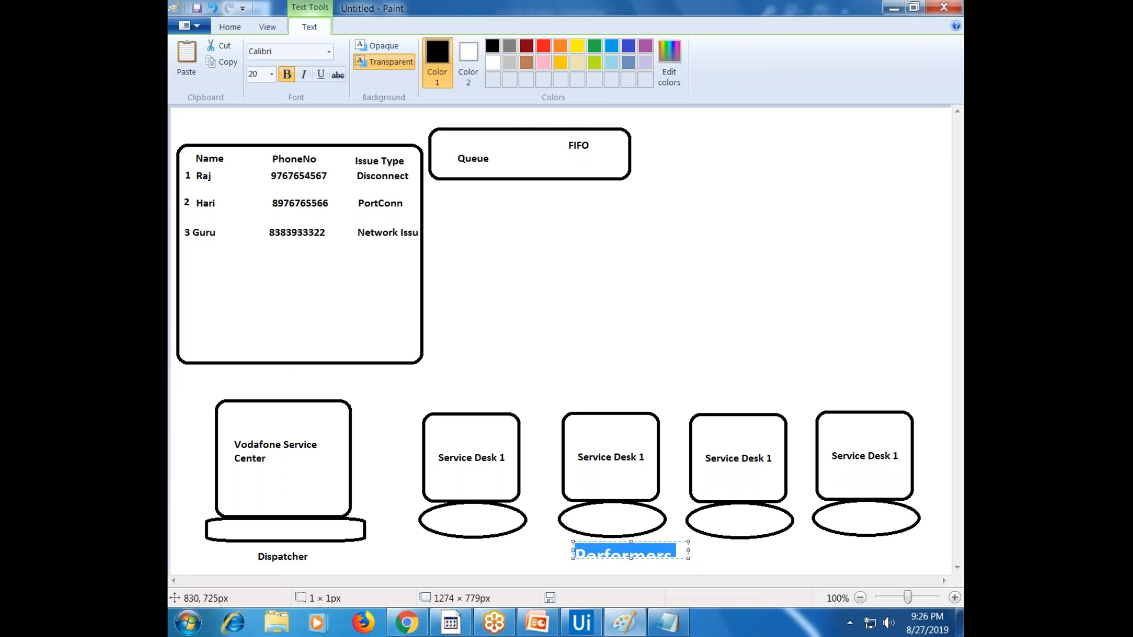
pyautogui.moveTo(688, 557); pyautogui.dragTo(727, 572)
pyautogui.click(748, 562)
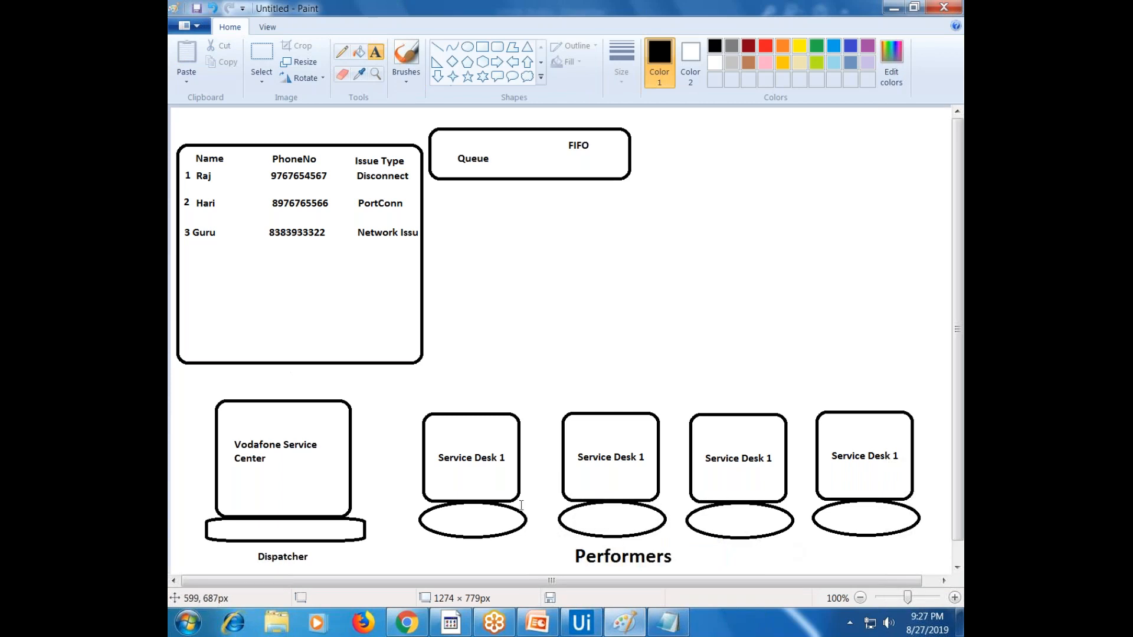
# Edit the second desk's label text
pyautogui.click(644, 459)
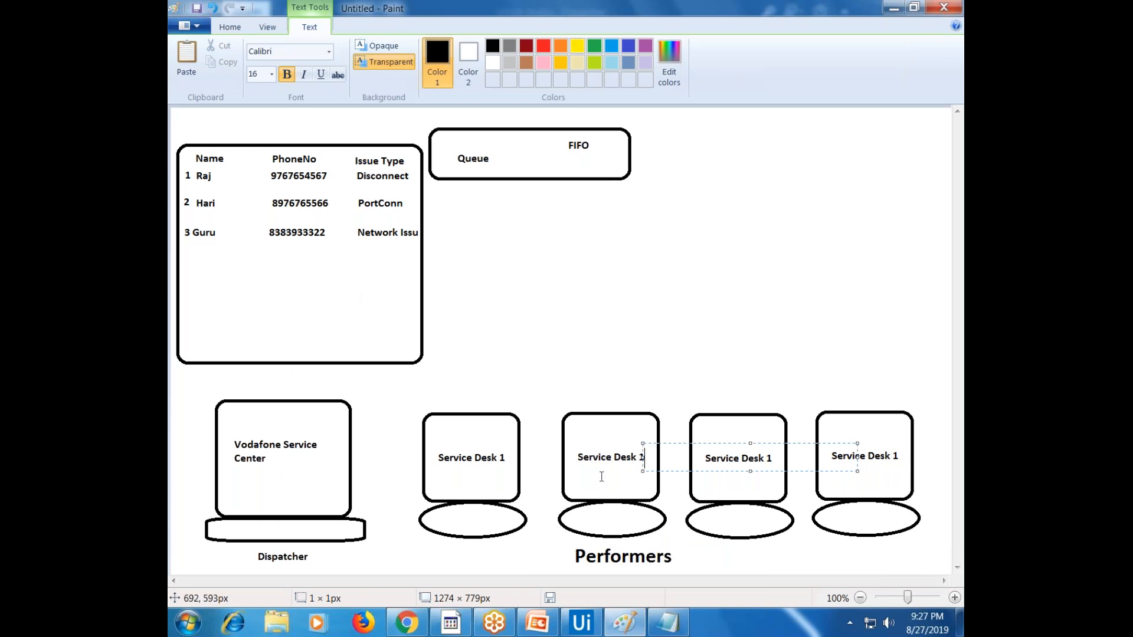
pyautogui.click(535, 319)
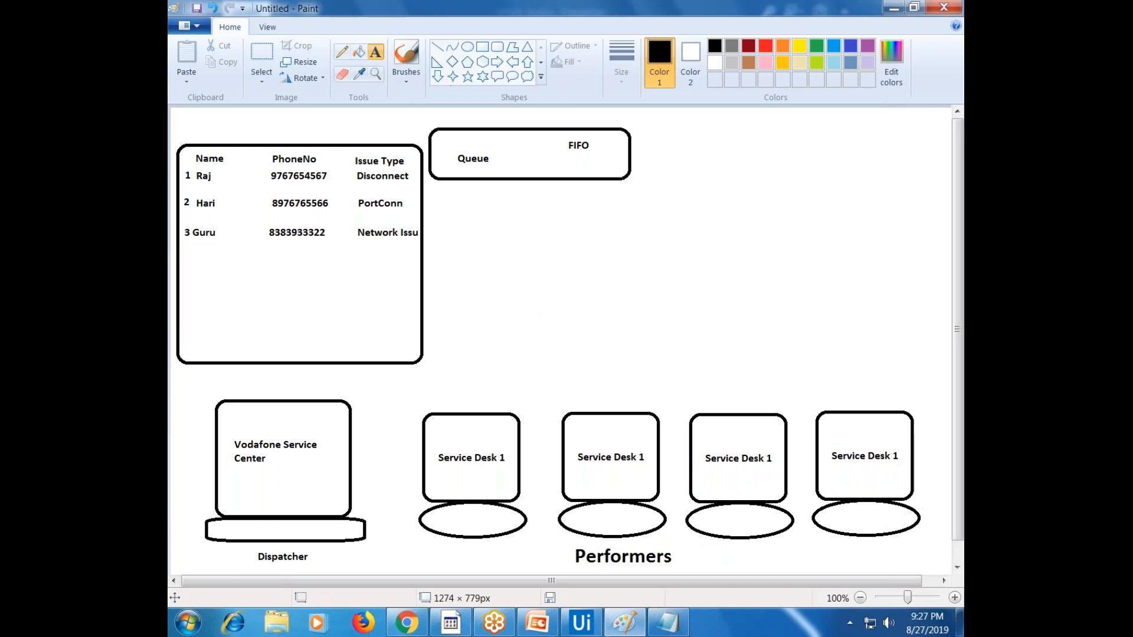
pyautogui.click(273, 56)
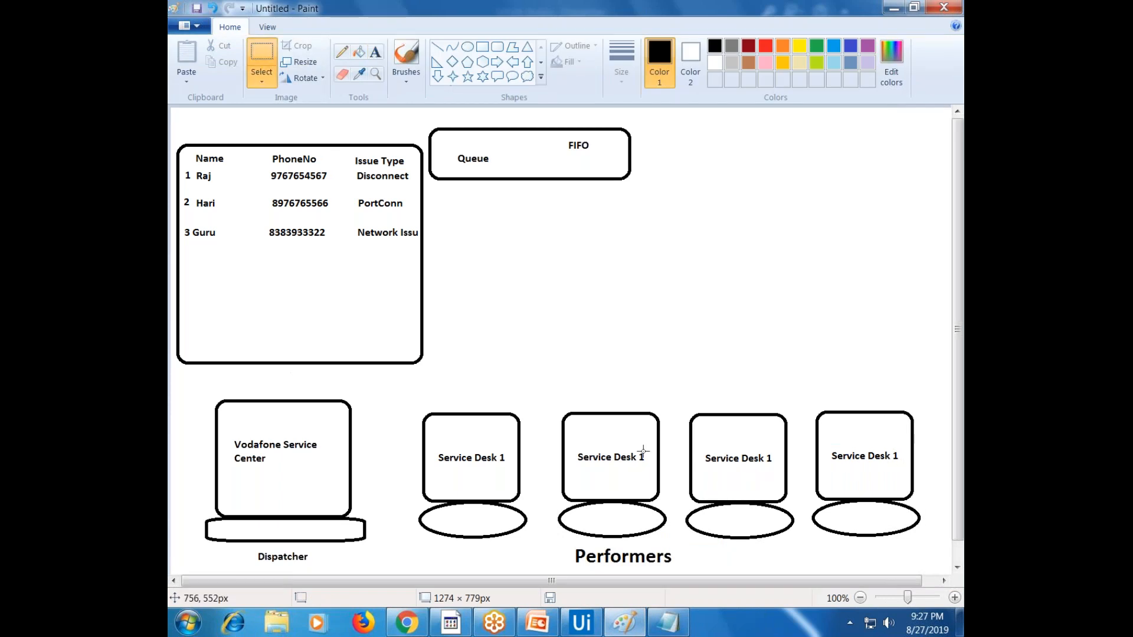
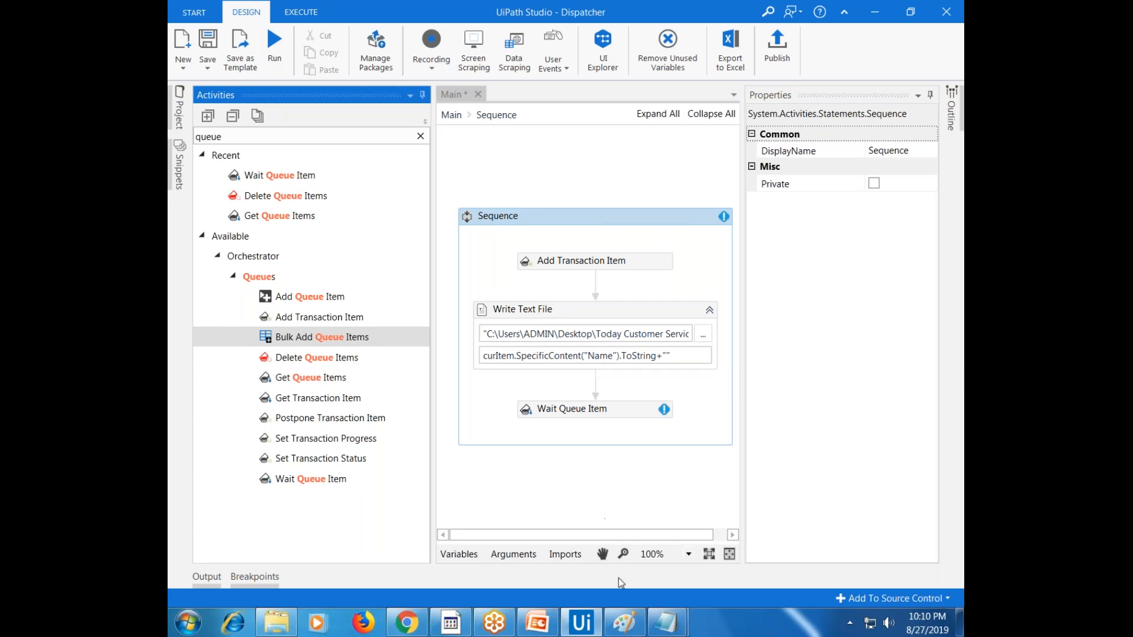
# Delete the Queues slide from the RPA deck, then show the Orchestrator queue transactions
pyautogui.click(624, 623)
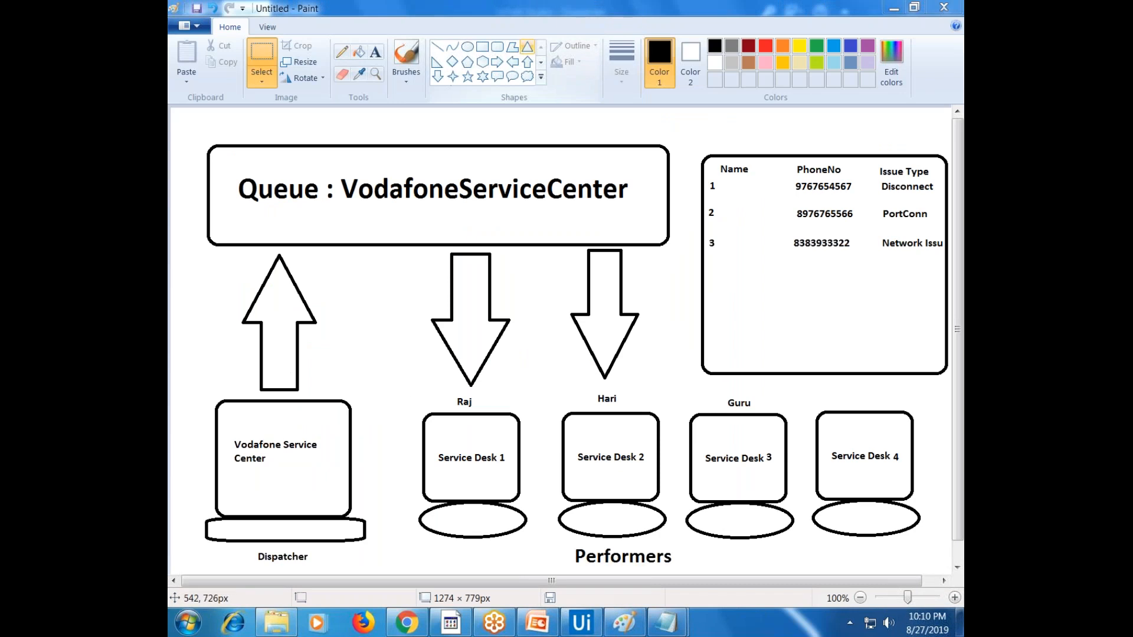
pyautogui.click(538, 623)
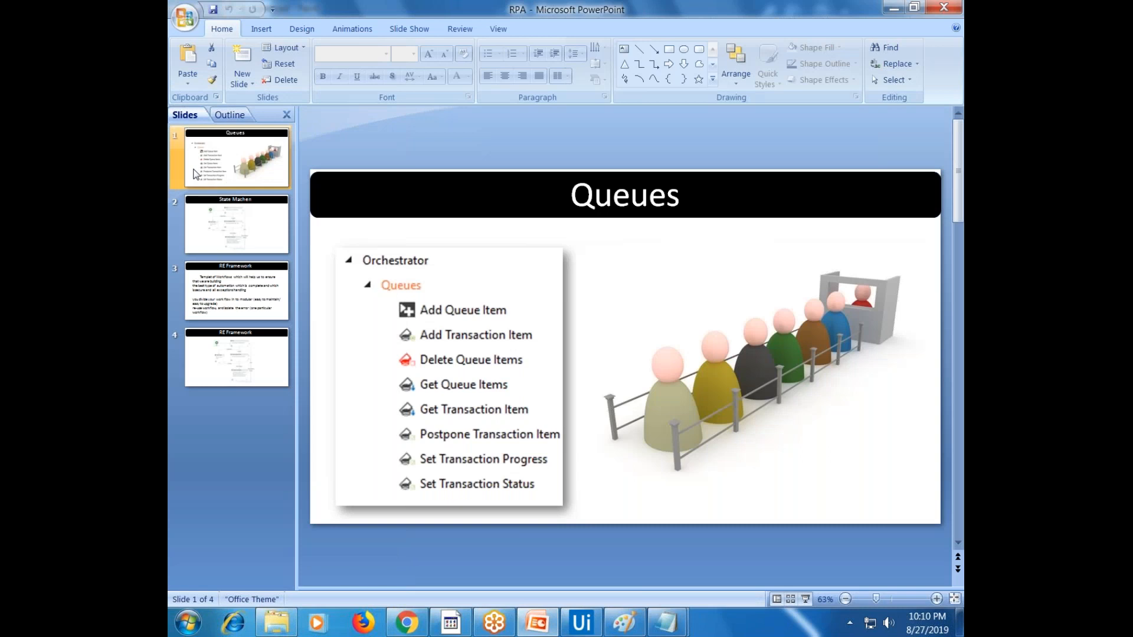
pyautogui.press('Delete')
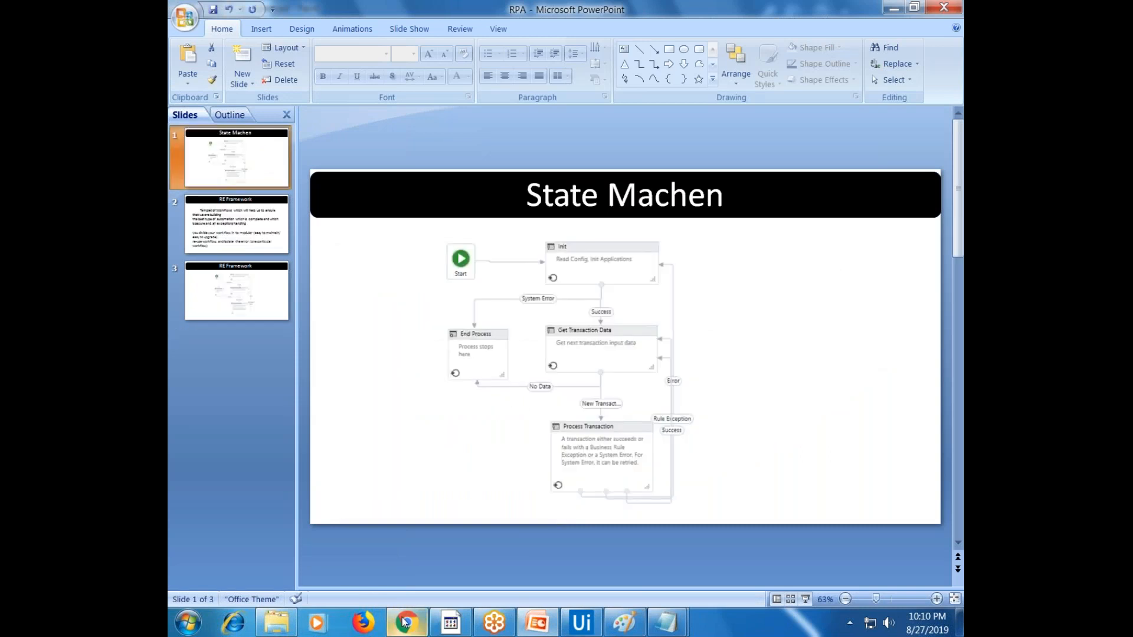
pyautogui.click(451, 496)
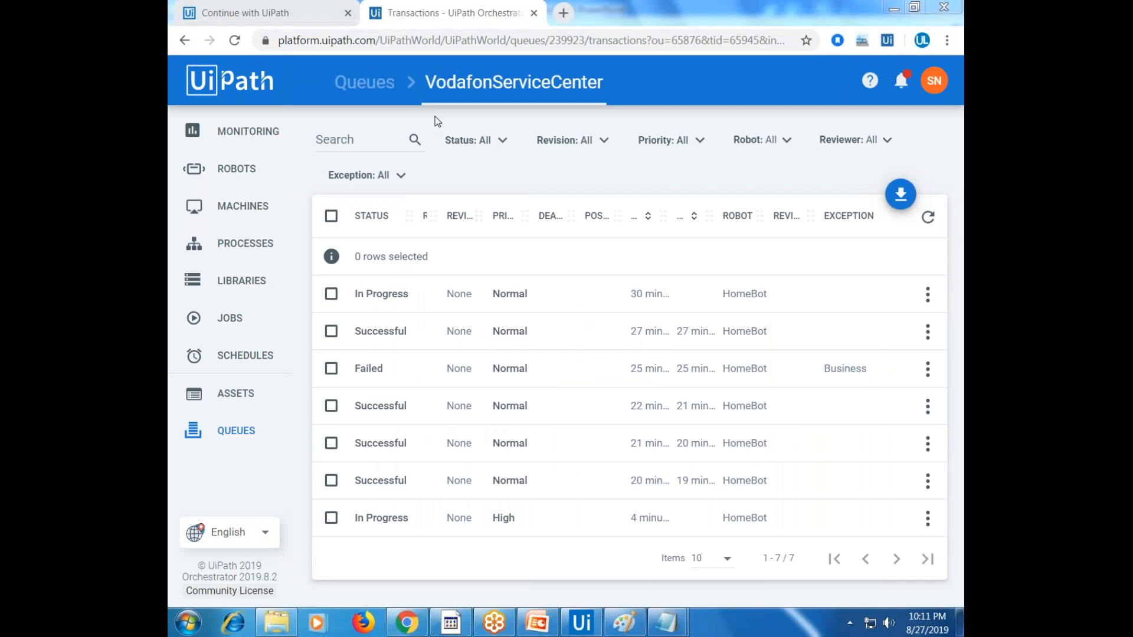
# Replace the Hari notes with 'Dispatcher' underlined by dashes, blank lines, then 'Performer'
pyautogui.moveTo(670, 610)
pyautogui.click(752, 543)
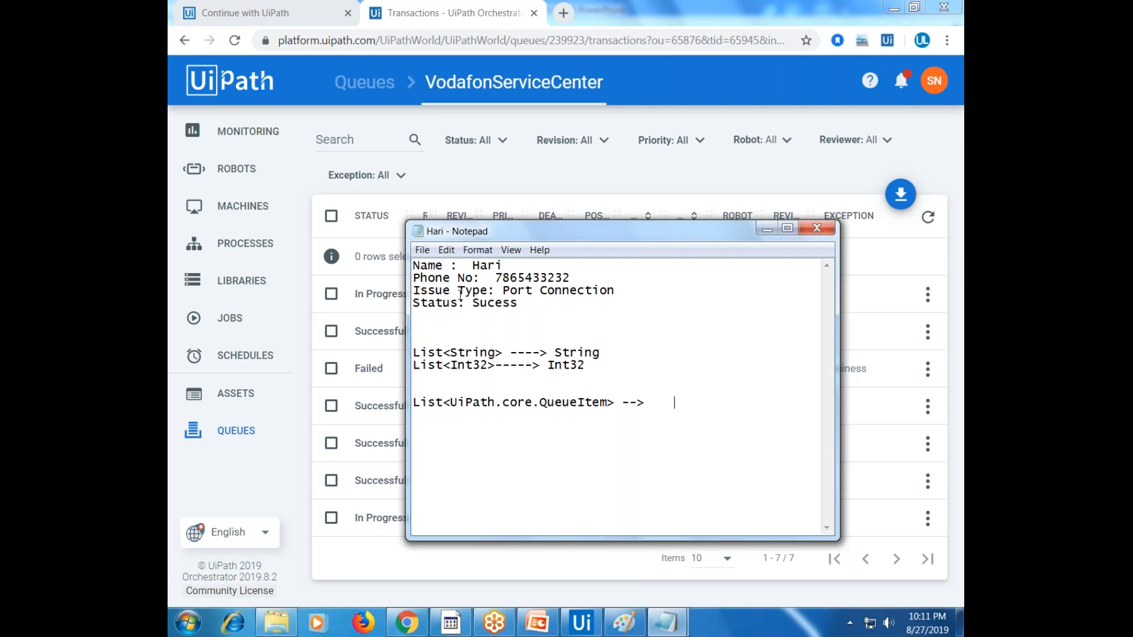
pyautogui.hotkey('ctrl', 'a')
pyautogui.write('Dispatcher Performer')
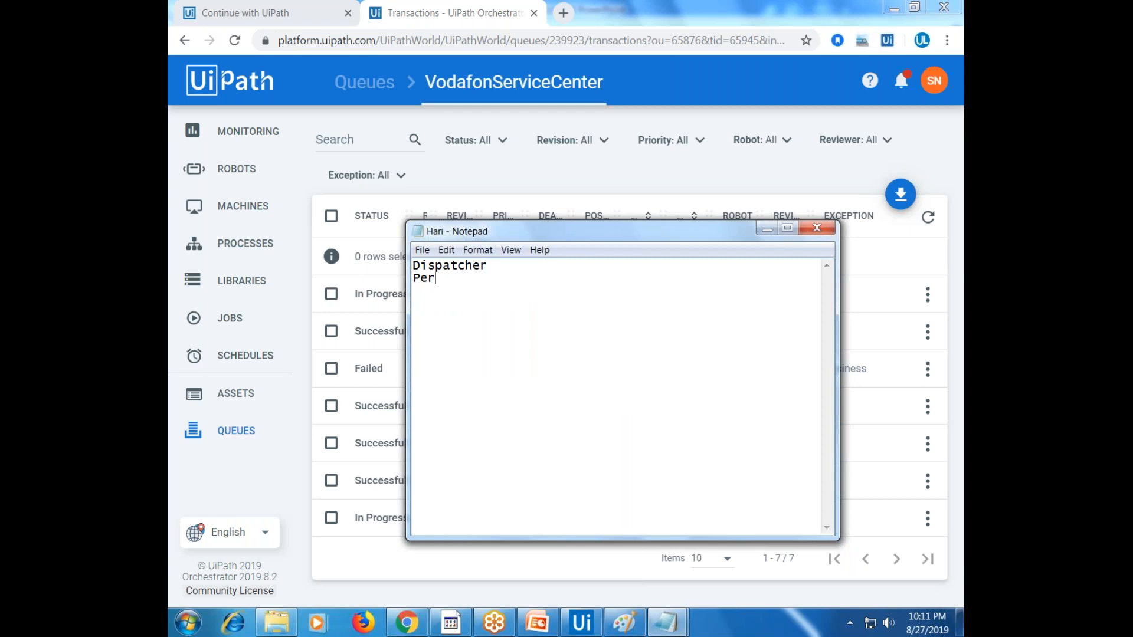
pyautogui.press('Up')
pyautogui.press('End')
pyautogui.press('Return')
pyautogui.write('----------------')
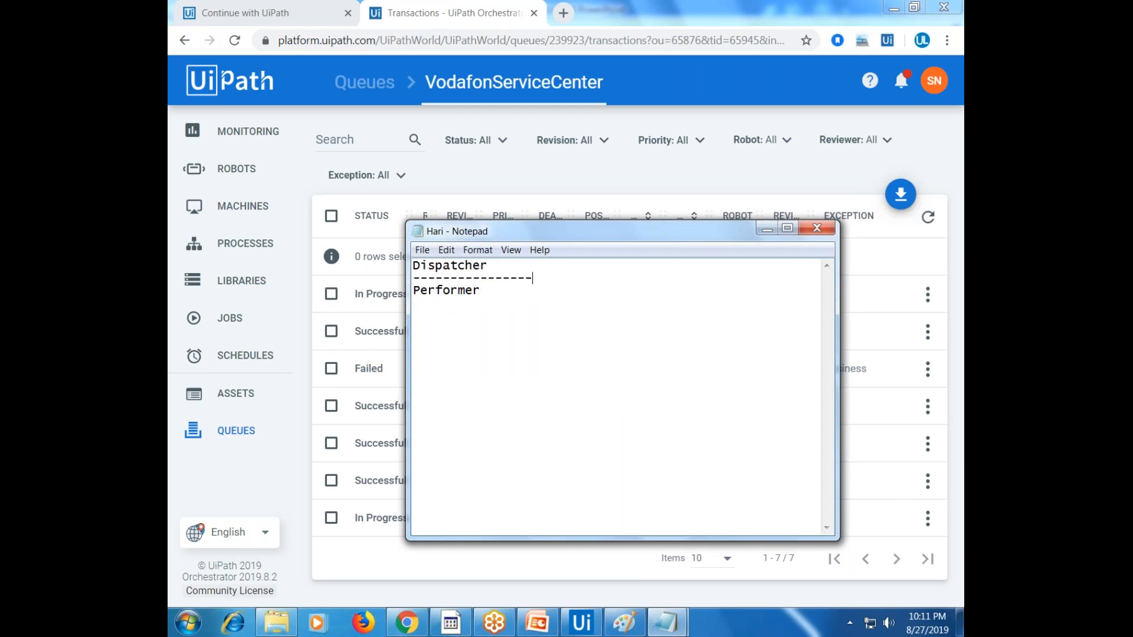
pyautogui.press('Return')
pyautogui.press('Return')
pyautogui.press('Return')
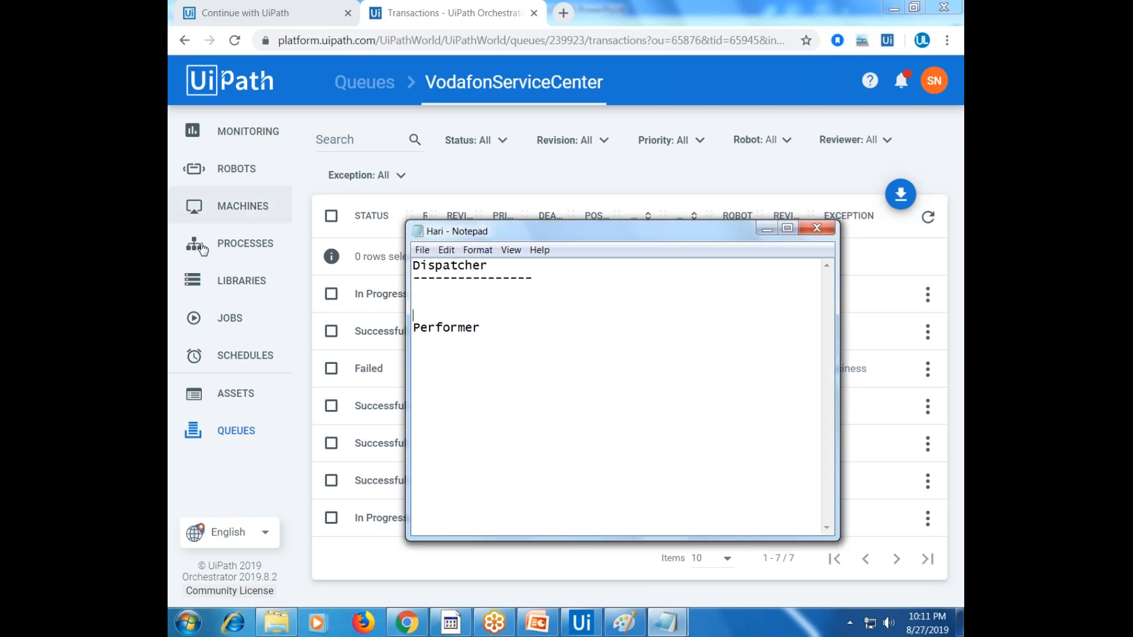
pyautogui.click(450, 289)
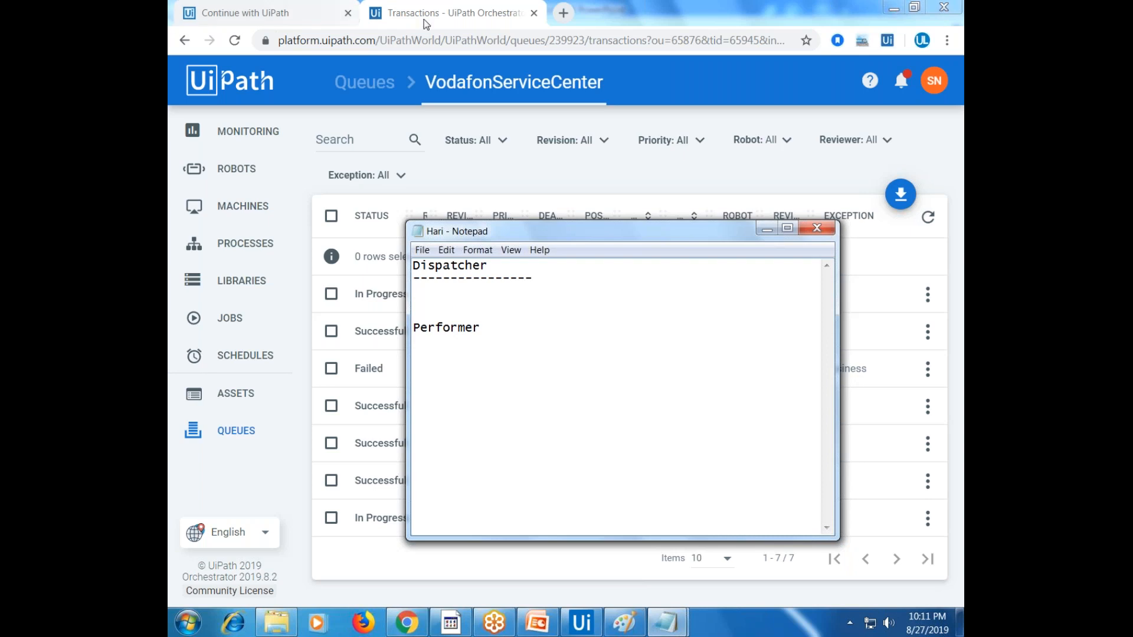
pyautogui.click(448, 16)
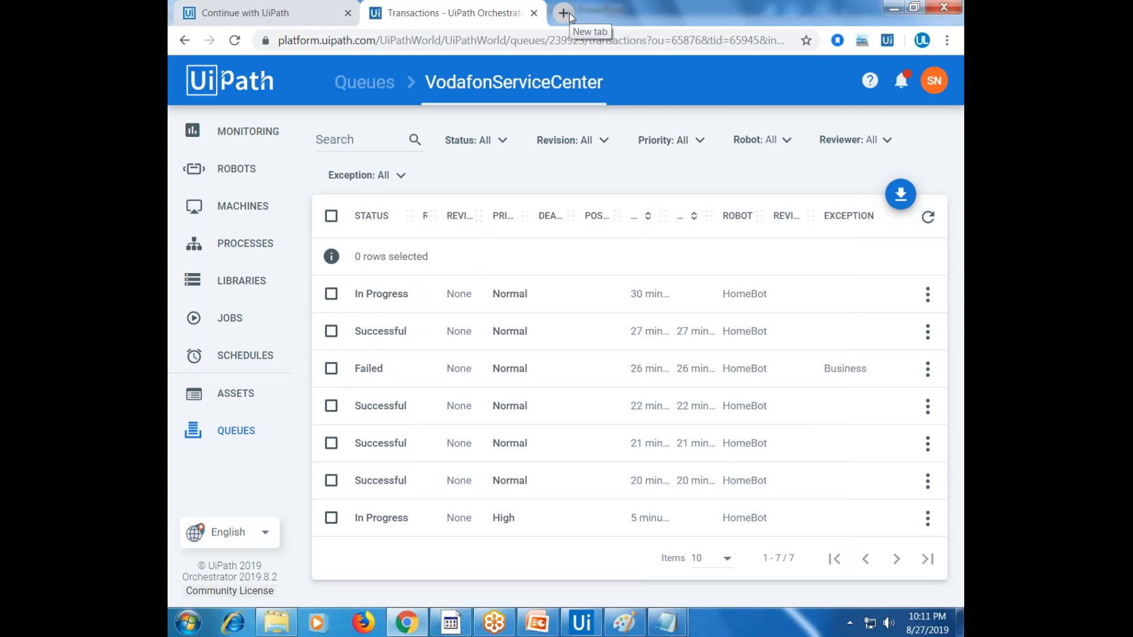
# Load rpachallenge.com in a new tab and download the challenge Excel spreadsheet
pyautogui.click(564, 13)
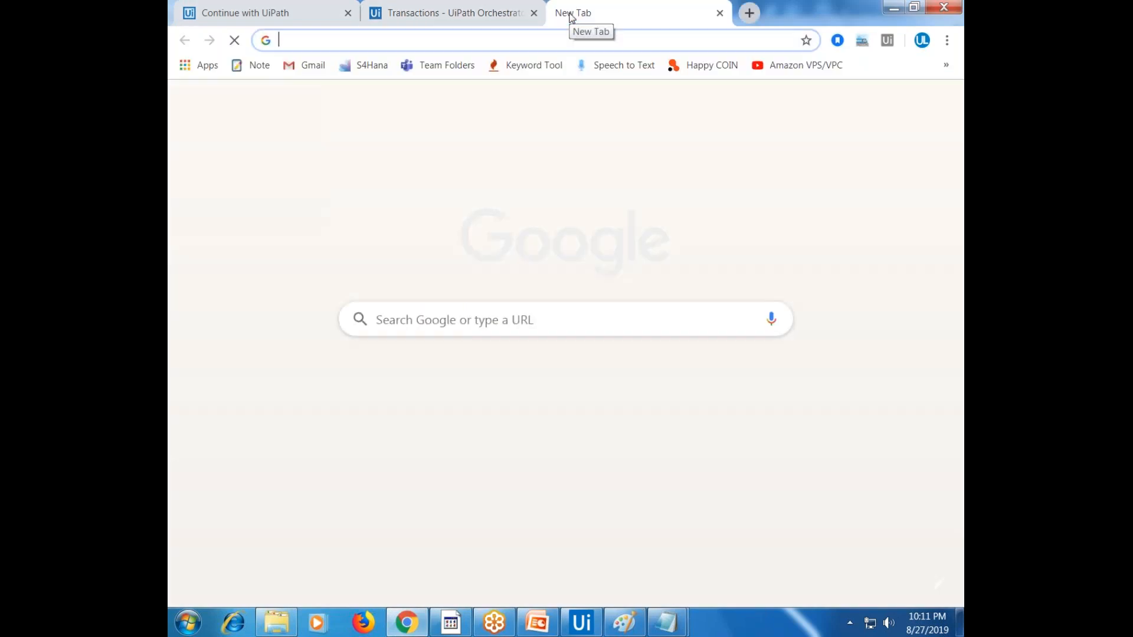
pyautogui.write('rpac')
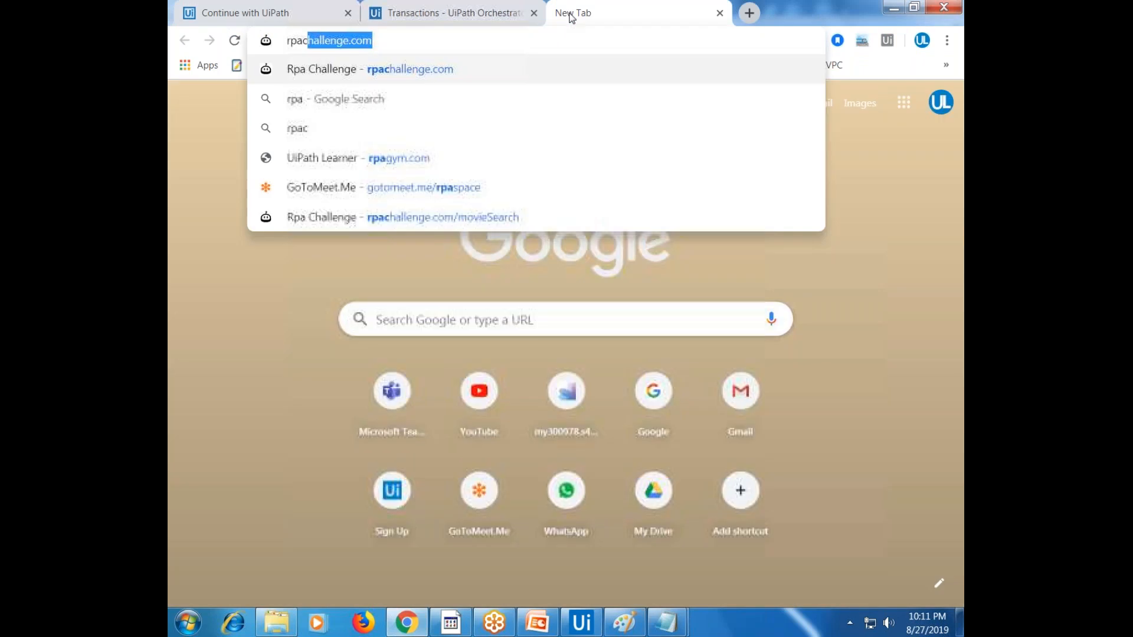
pyautogui.press('Return')
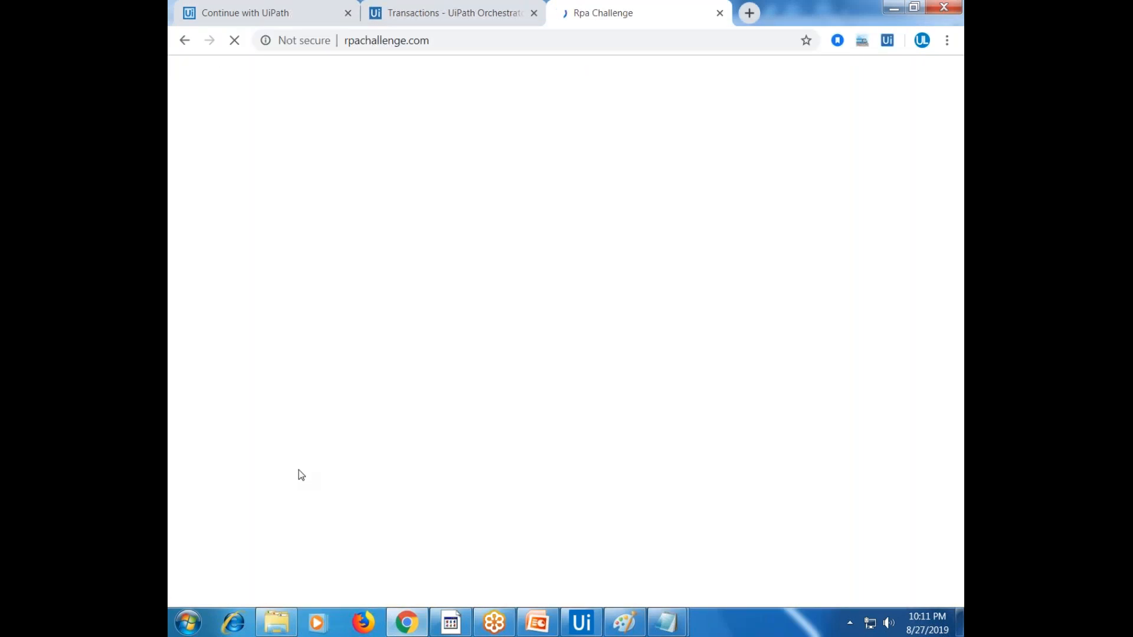
pyautogui.click(268, 433)
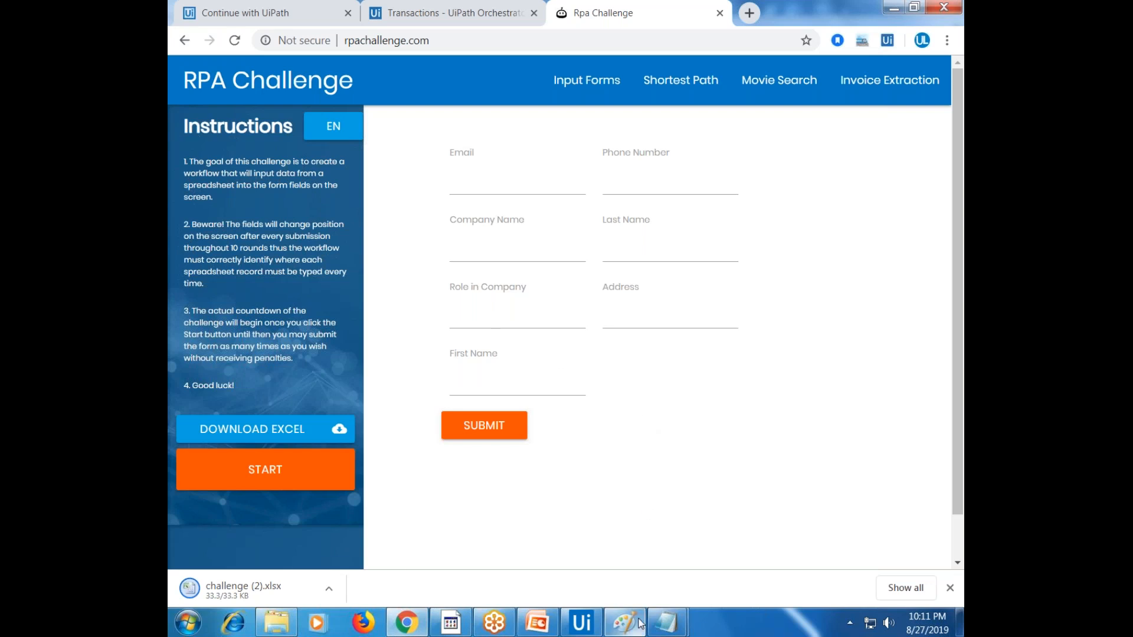
pyautogui.click(668, 622)
pyautogui.click(668, 622)
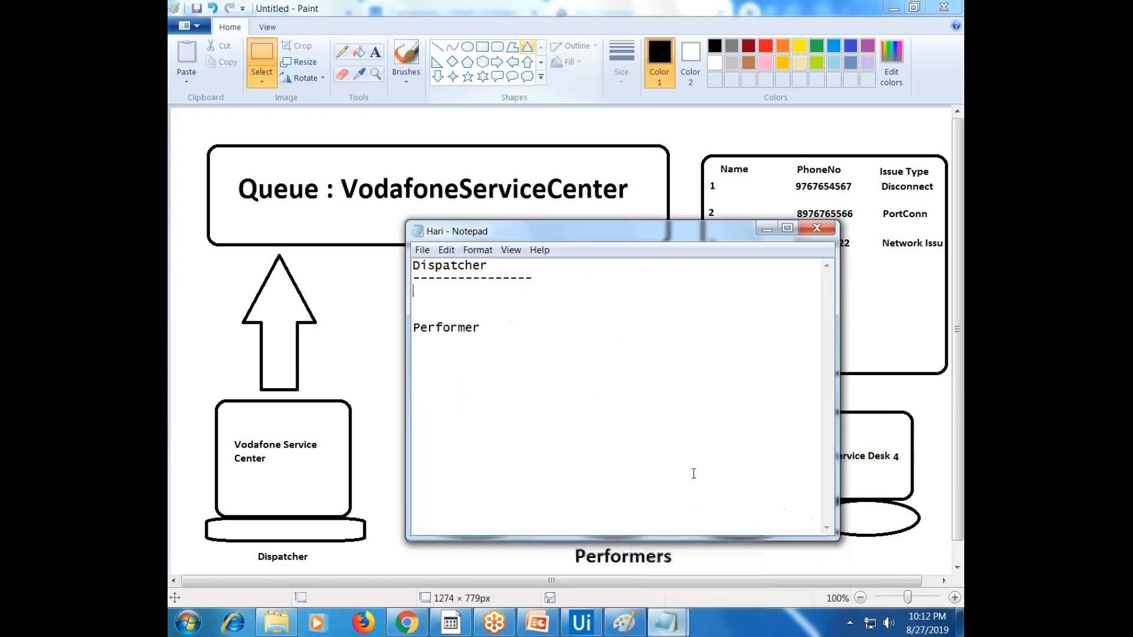
# Under the Dispatcher dashes, write 'read data from excel and add items to queue'
pyautogui.click(458, 291)
pyautogui.write('read data from')
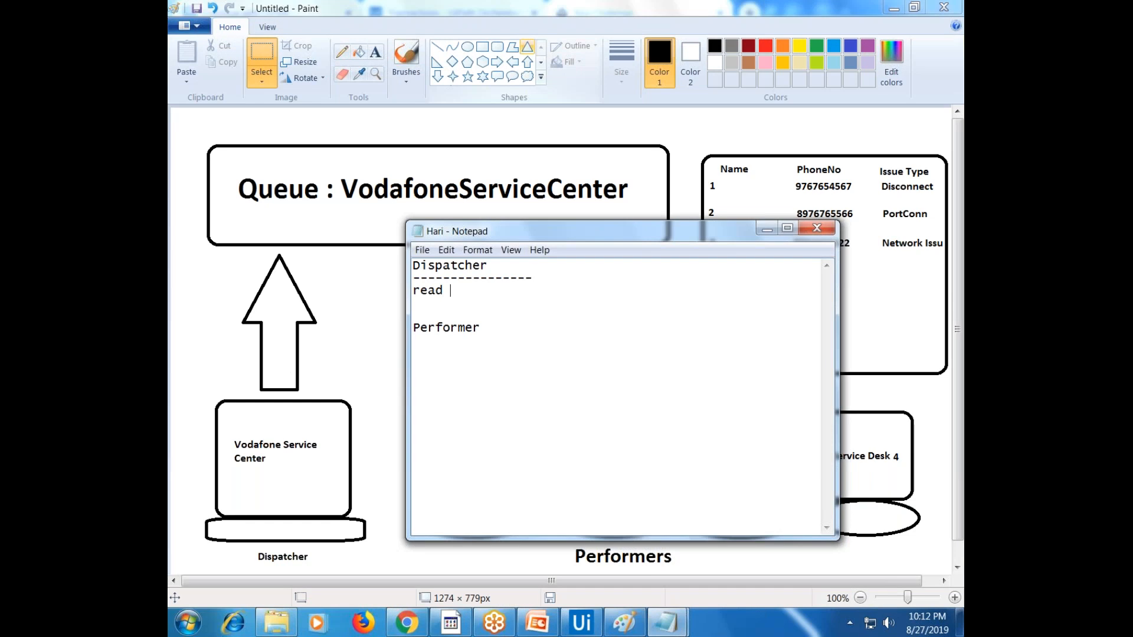
pyautogui.write(' excel and ')
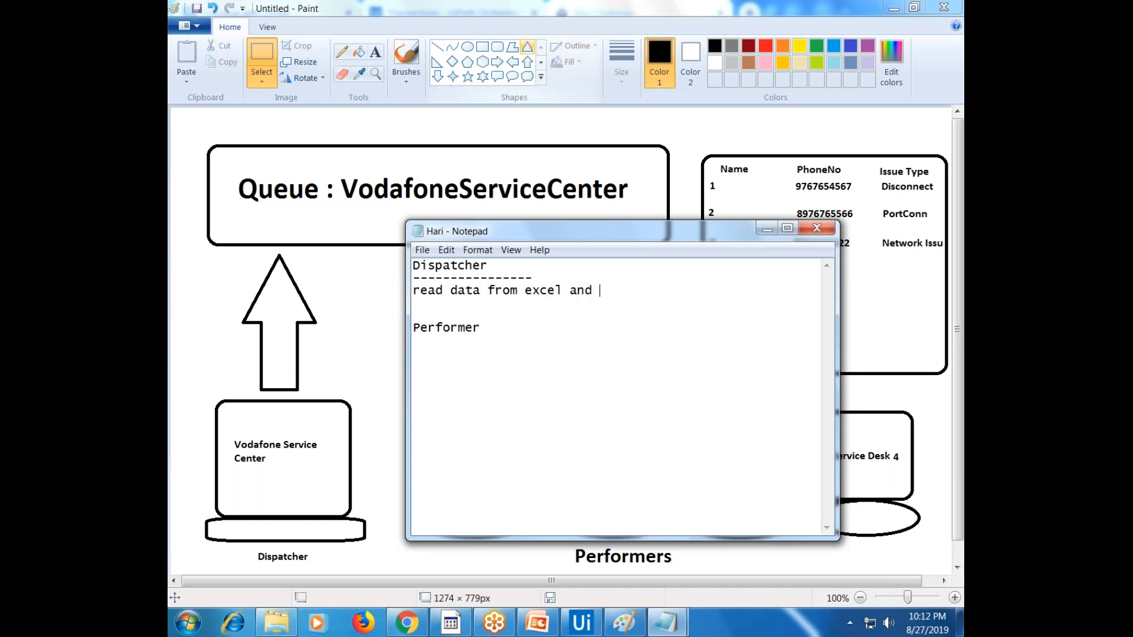
pyautogui.write('add items to queue')
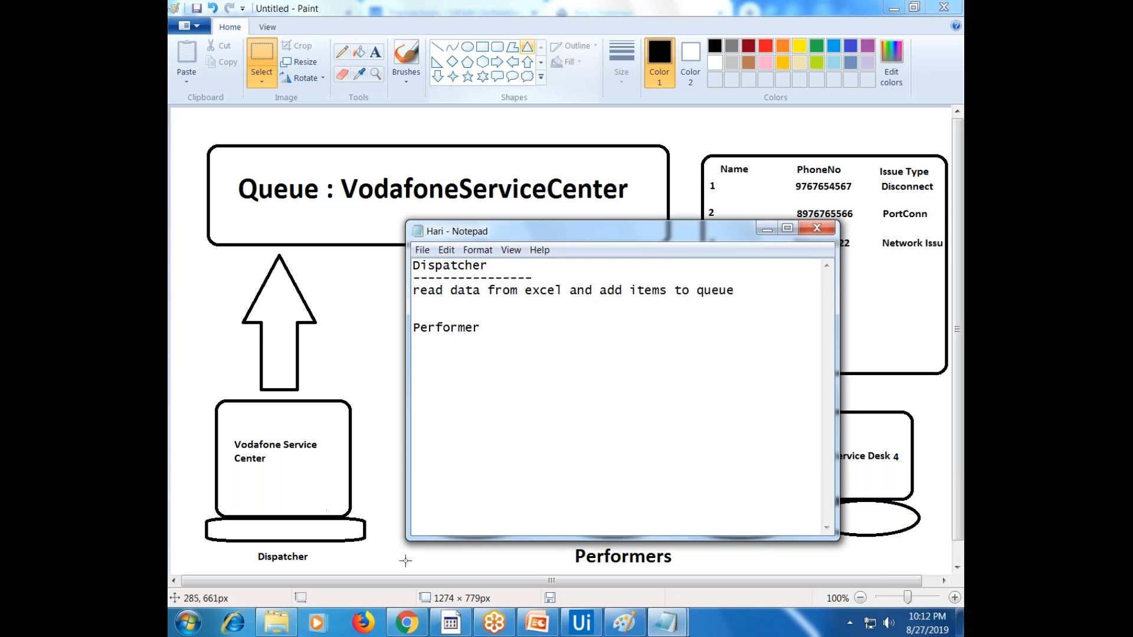
pyautogui.click(407, 622)
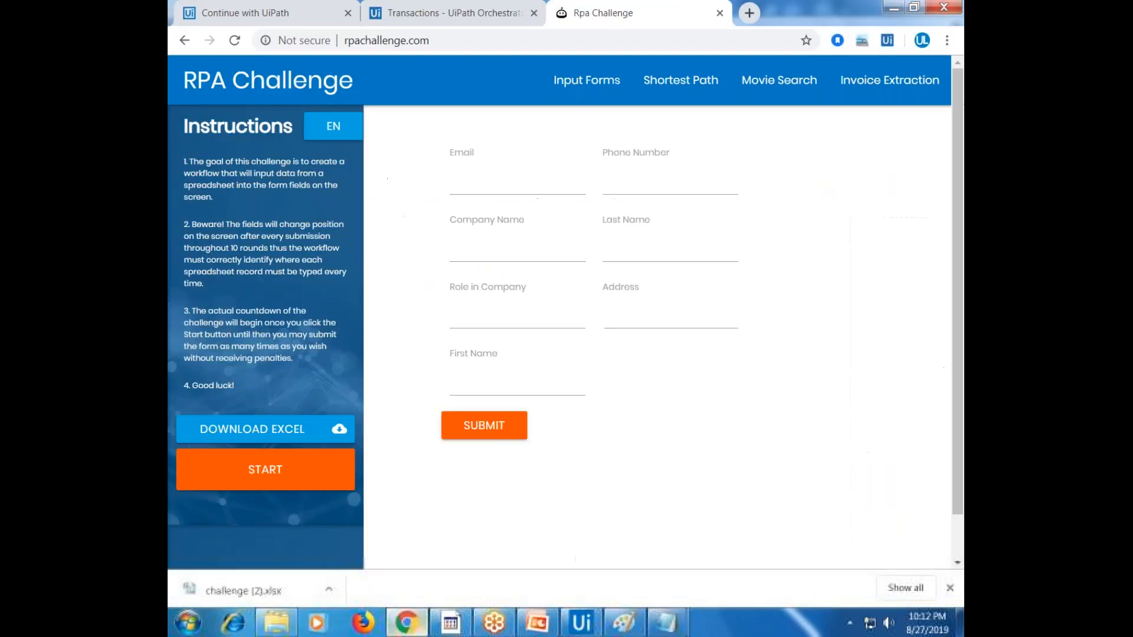
# Open challenge (2).xlsx in Excel and review its Address to Phone Number columns
pyautogui.click(293, 586)
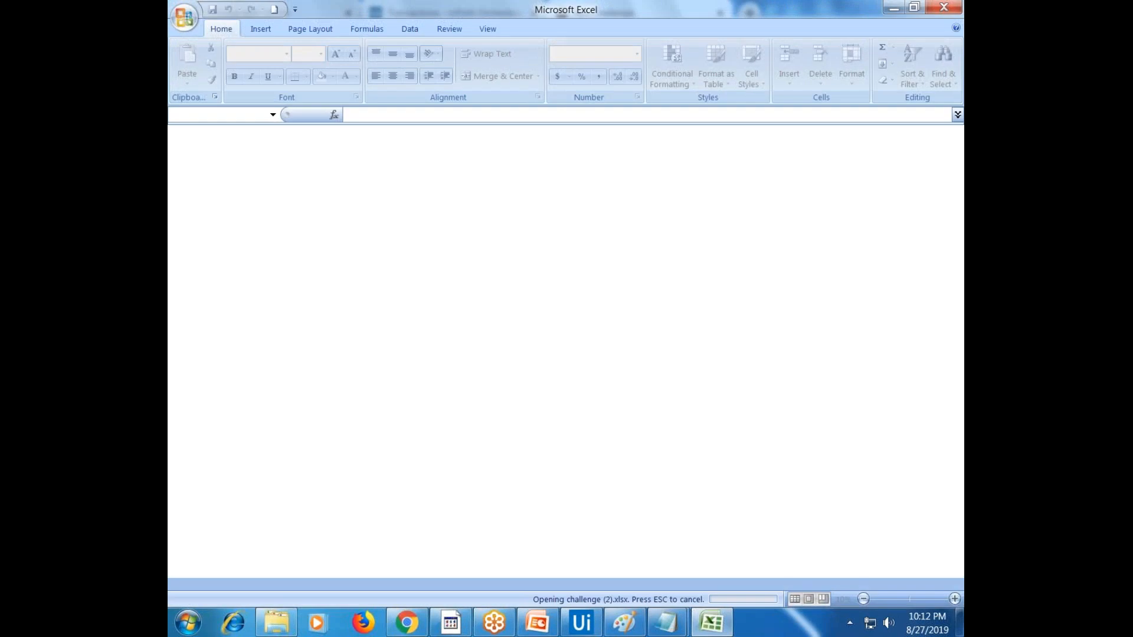
pyautogui.moveTo(512, 162); pyautogui.dragTo(715, 164)
pyautogui.moveTo(867, 147); pyautogui.dragTo(499, 161)
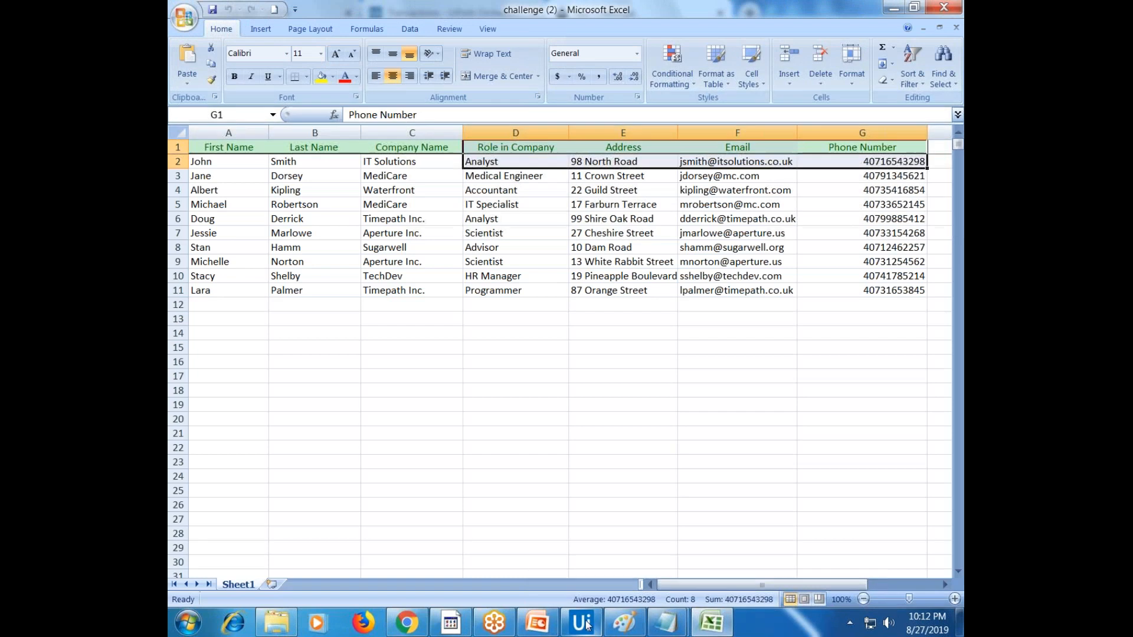
pyautogui.click(407, 622)
pyautogui.click(438, 7)
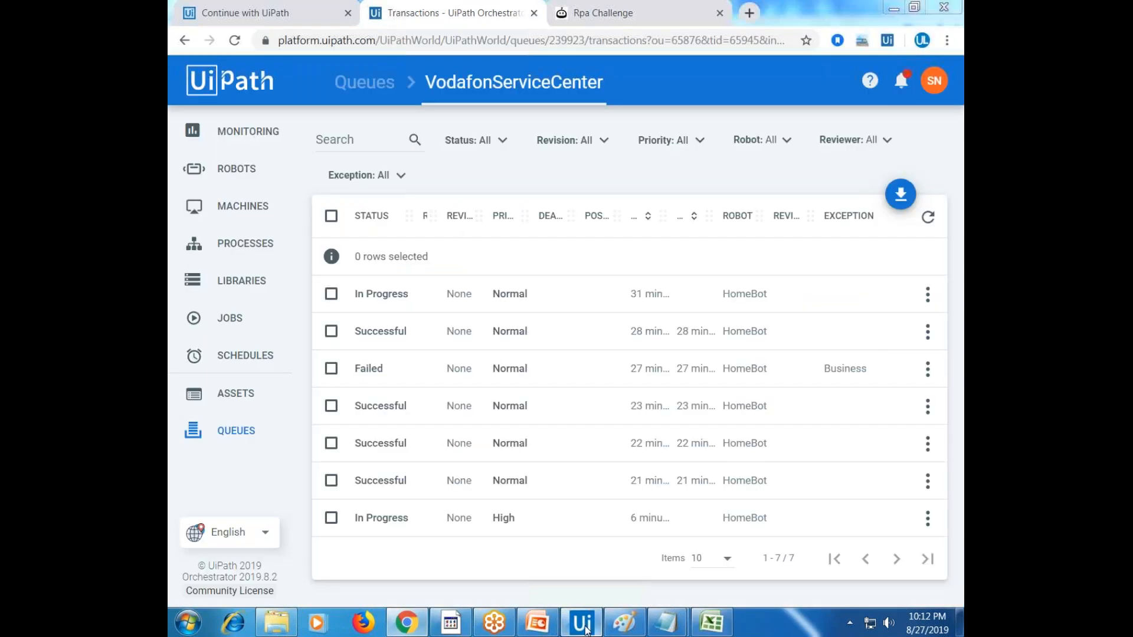
pyautogui.click(581, 622)
# Underline Performer with dashes and note: get queue items, fill them into rpachallenge.com, submit
pyautogui.moveTo(667, 622)
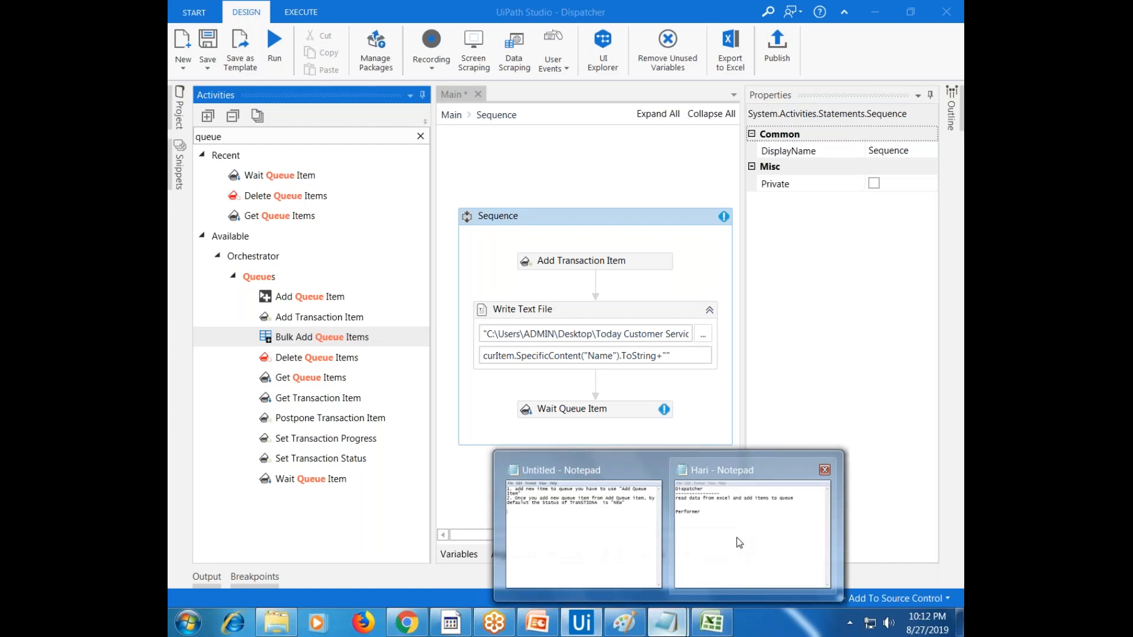
pyautogui.click(739, 542)
pyautogui.write('-----------------------')
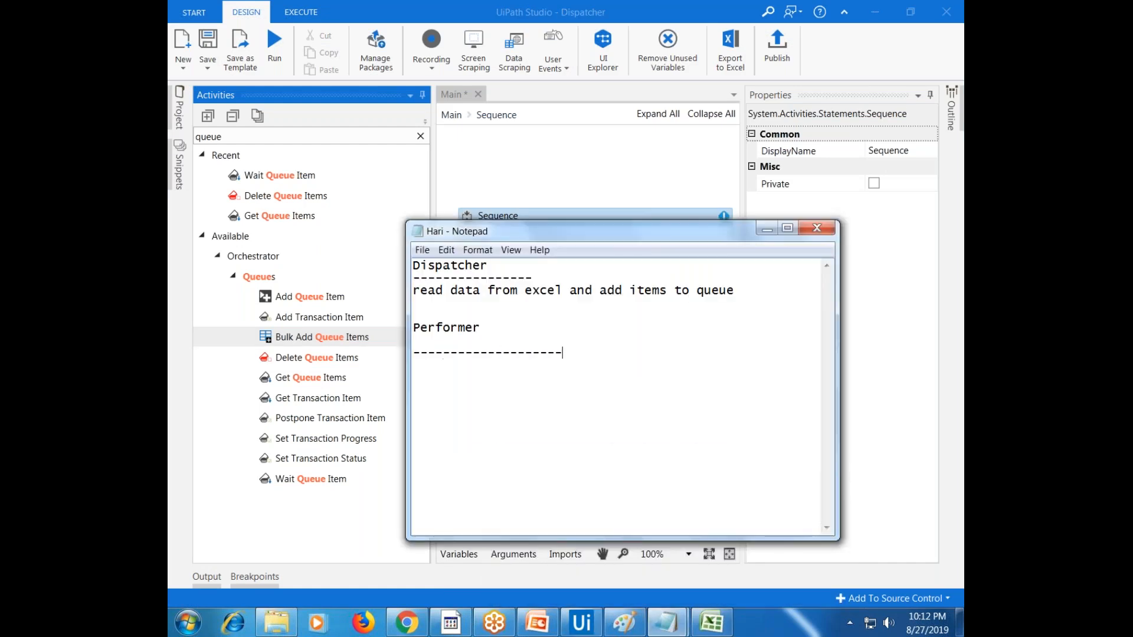
pyautogui.press('Return')
pyautogui.press('Return')
pyautogui.write('get items from queue ')
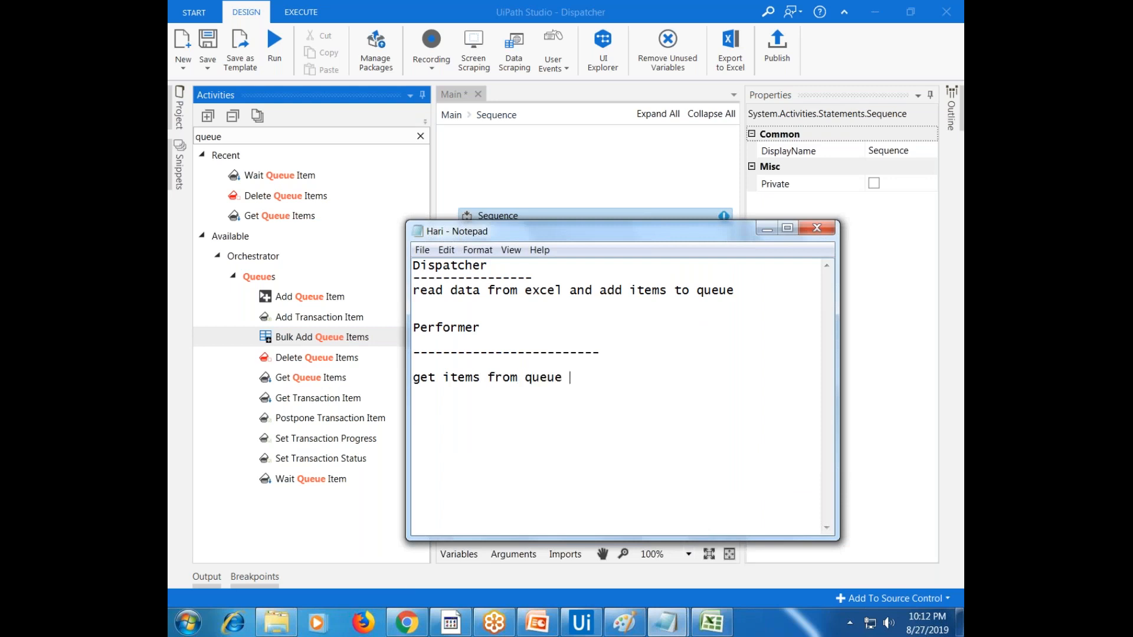
pyautogui.write('and fill the information from rpa chellenge .com and click on submt')
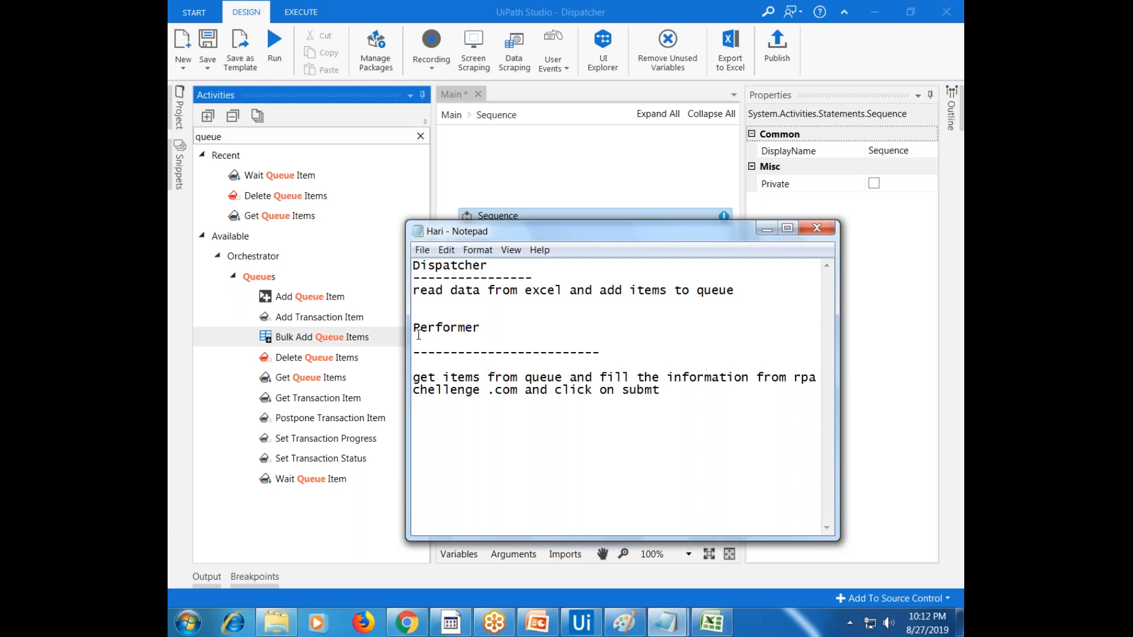
pyautogui.click(406, 622)
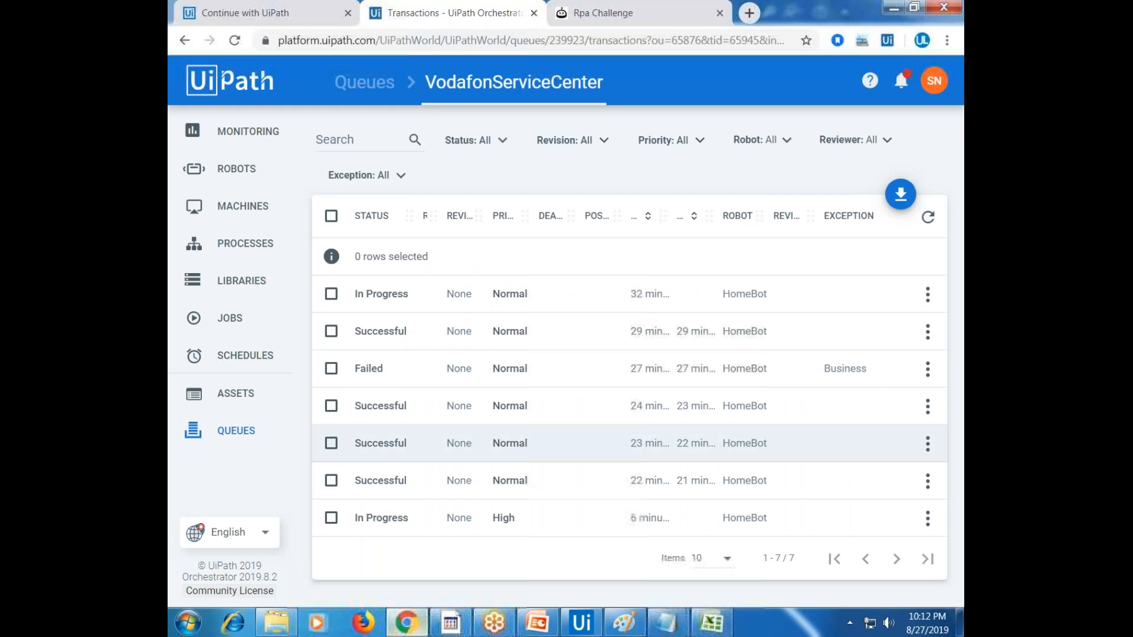
# Clear the company names in cells C10 and C7 of the challenge sheet
pyautogui.click(630, 18)
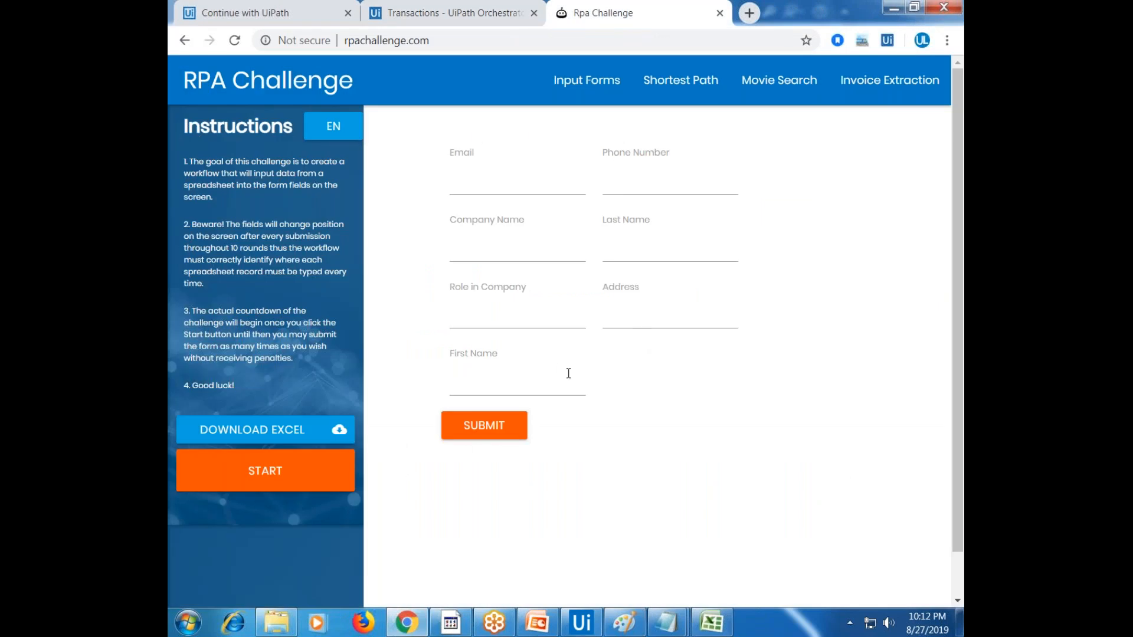
pyautogui.click(712, 622)
pyautogui.click(573, 221)
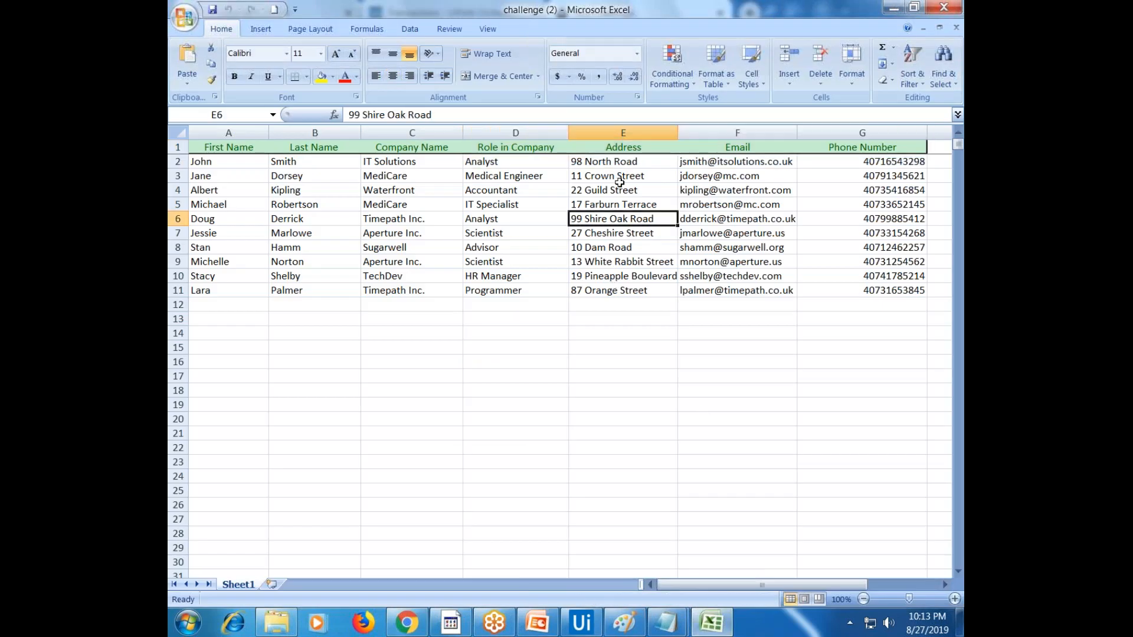
pyautogui.click(412, 278)
pyautogui.press('Delete')
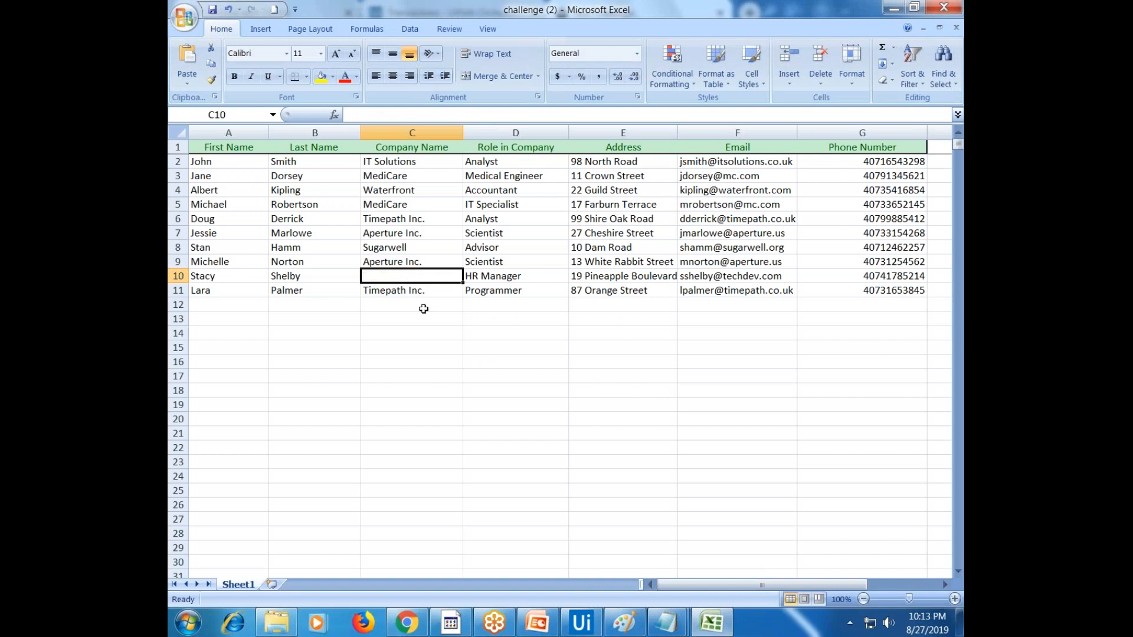
pyautogui.click(439, 234)
pyautogui.press('Delete')
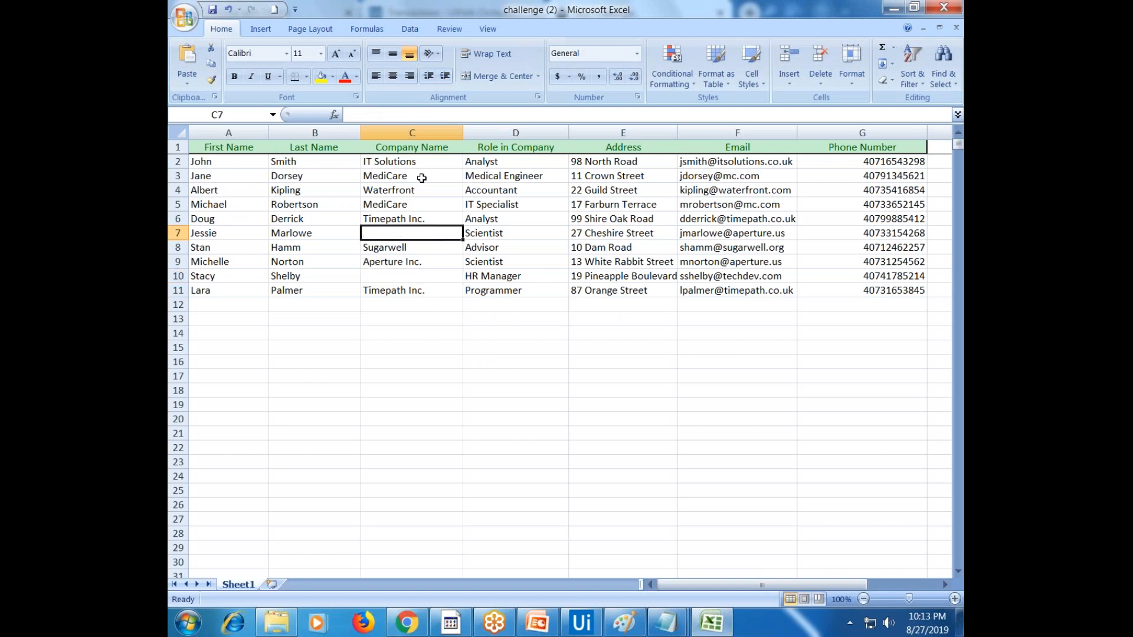
# Compare Last Name and Company Name pairs across rows, pointing out the empty C7 and C10
pyautogui.click(419, 111)
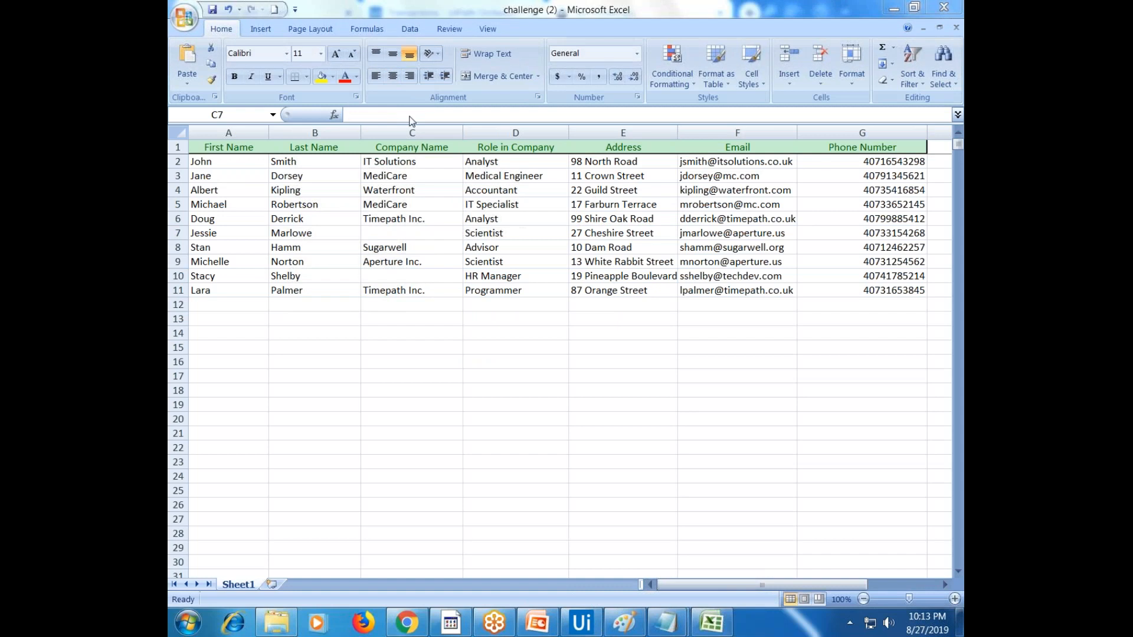
pyautogui.click(328, 277)
pyautogui.moveTo(334, 187); pyautogui.dragTo(425, 189)
pyautogui.moveTo(355, 176); pyautogui.dragTo(409, 235)
pyautogui.moveTo(339, 248); pyautogui.dragTo(397, 260)
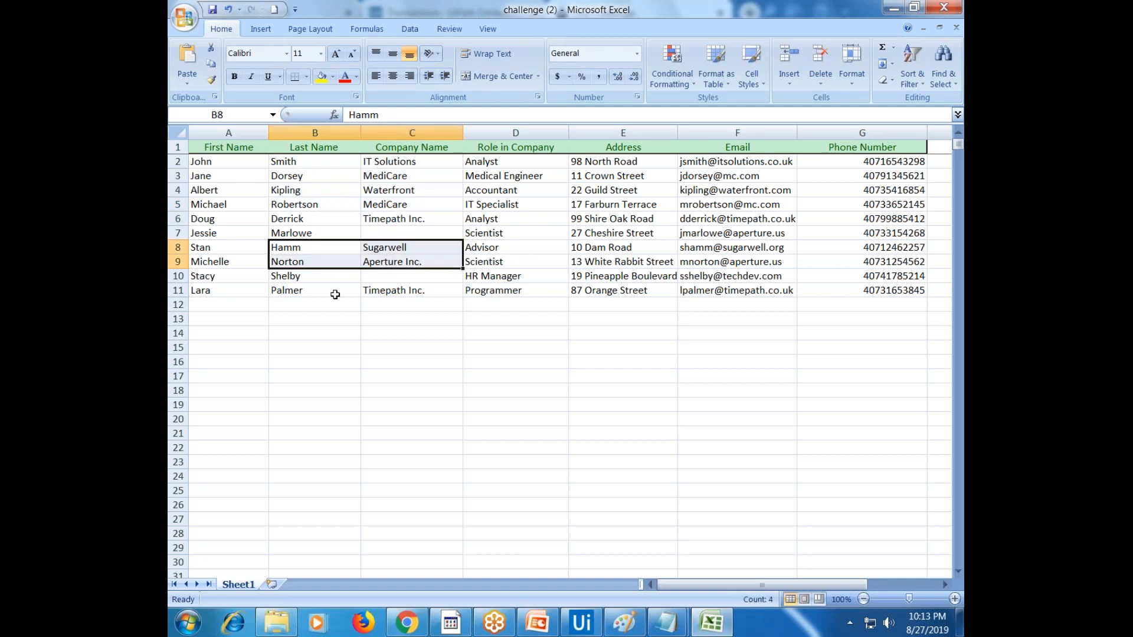
pyautogui.moveTo(322, 293); pyautogui.dragTo(392, 292)
pyautogui.moveTo(326, 233); pyautogui.dragTo(387, 233)
pyautogui.moveTo(330, 276); pyautogui.dragTo(392, 276)
pyautogui.moveTo(344, 233); pyautogui.dragTo(410, 233)
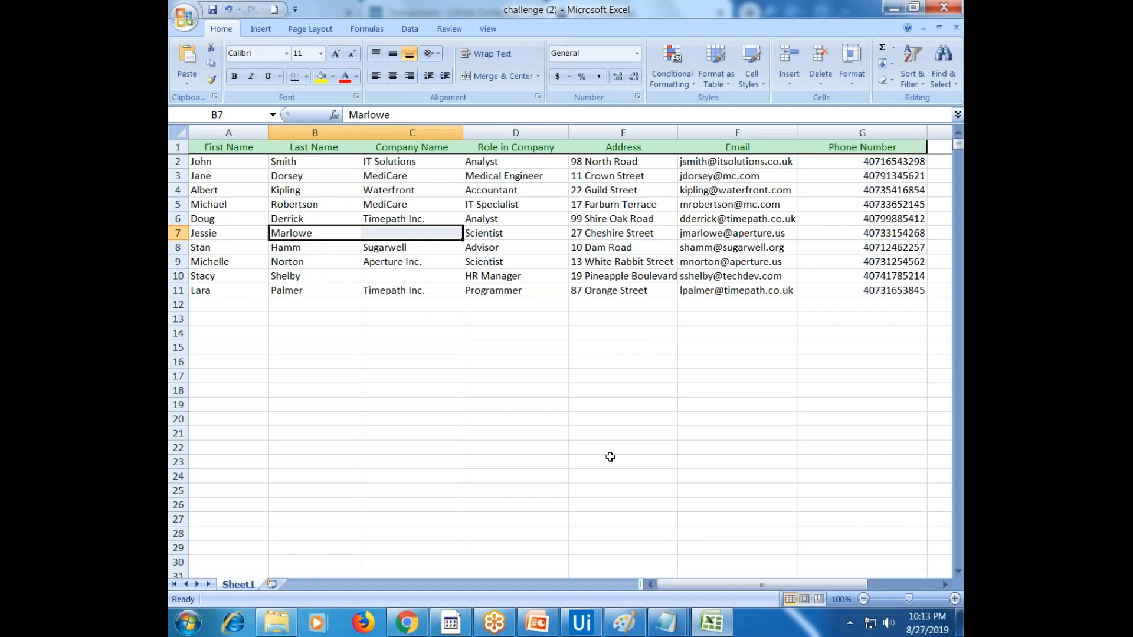
pyautogui.click(419, 235)
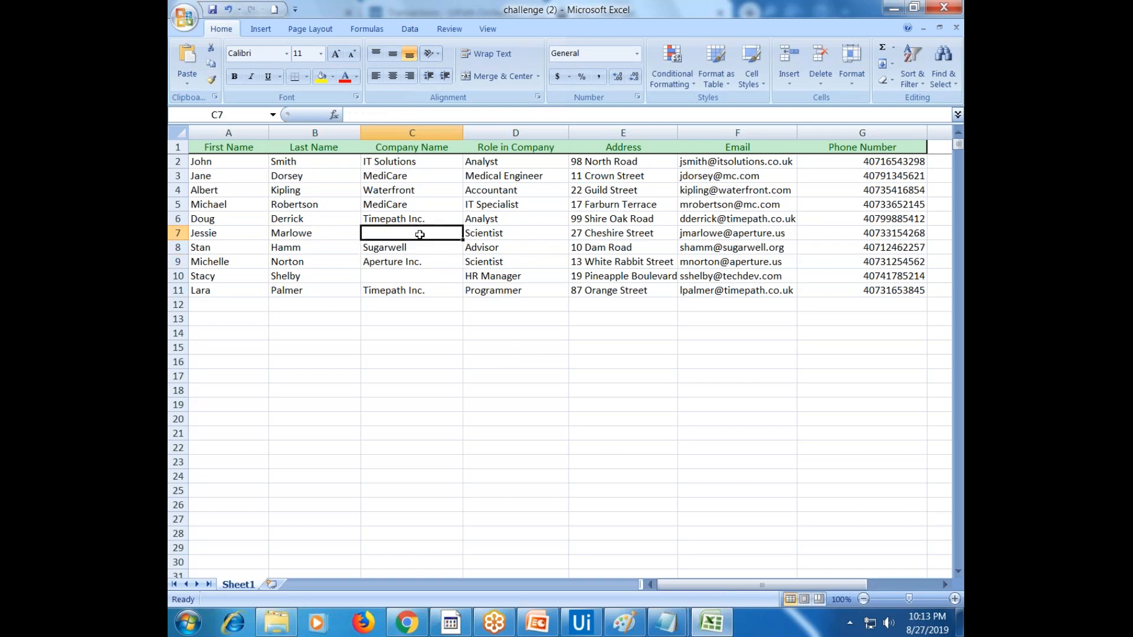
pyautogui.click(429, 274)
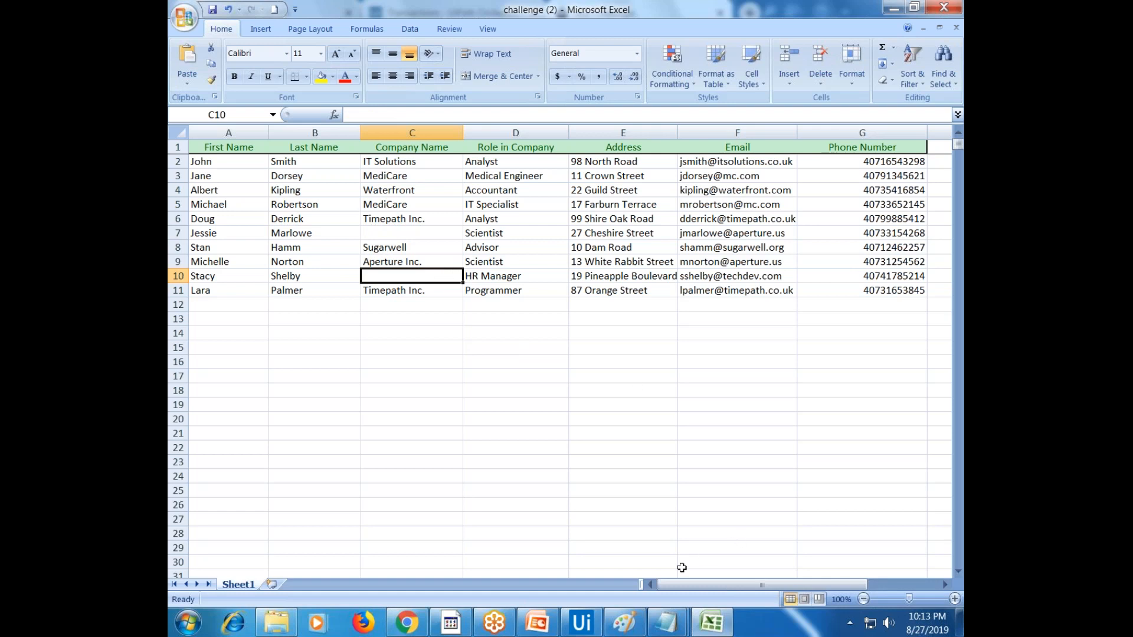
pyautogui.click(673, 629)
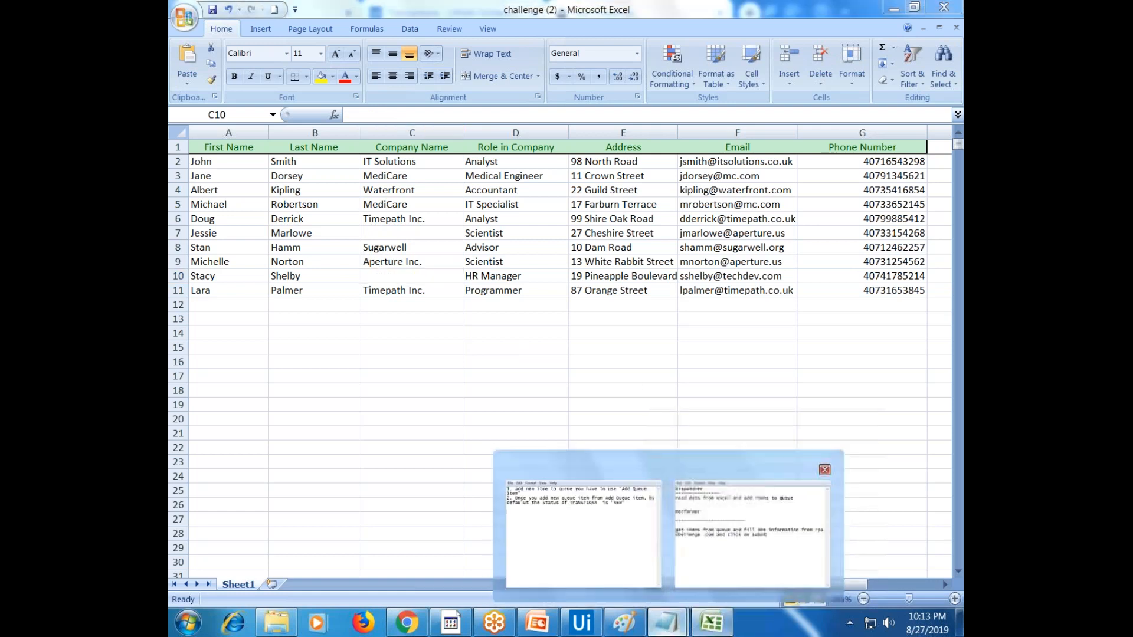
# Review the Dispatcher and Performer notes, then return to the rpachallenge.com input form
pyautogui.click(583, 531)
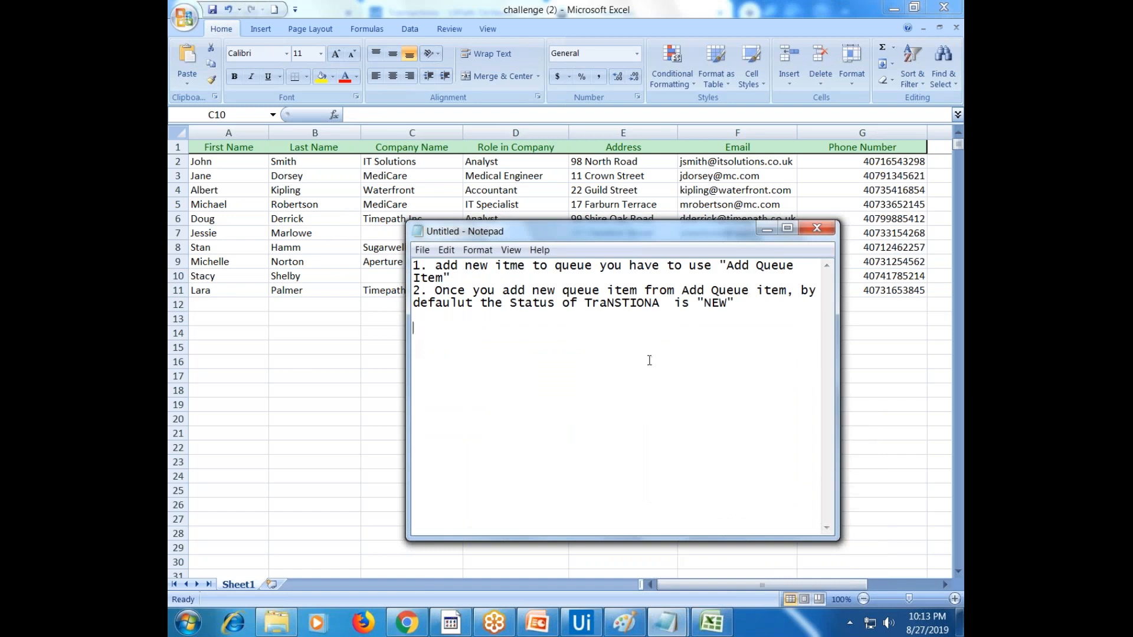
pyautogui.click(660, 621)
pyautogui.click(708, 534)
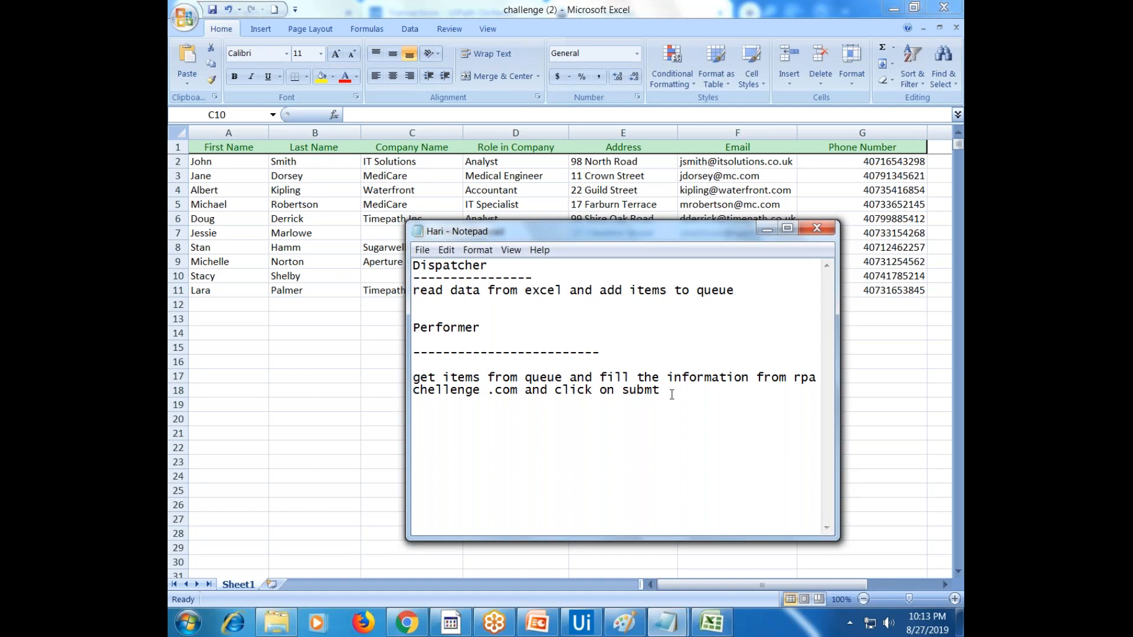
pyautogui.click(406, 622)
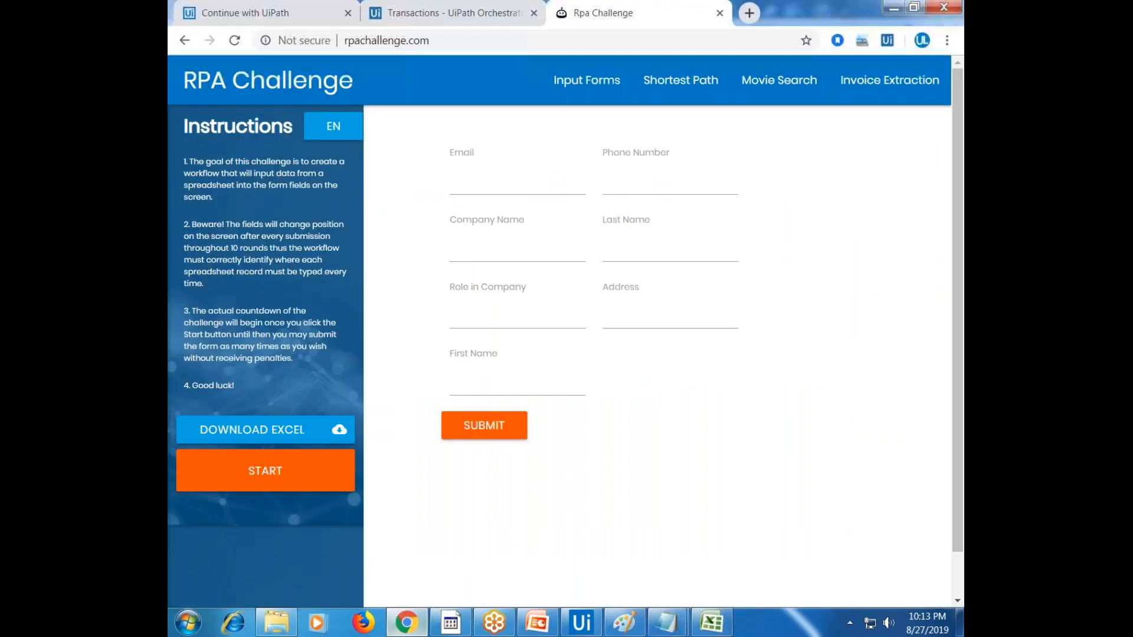
# Step through the Email and Phone Number fields on the RPA Challenge form
pyautogui.click(515, 184)
pyautogui.press('Tab')
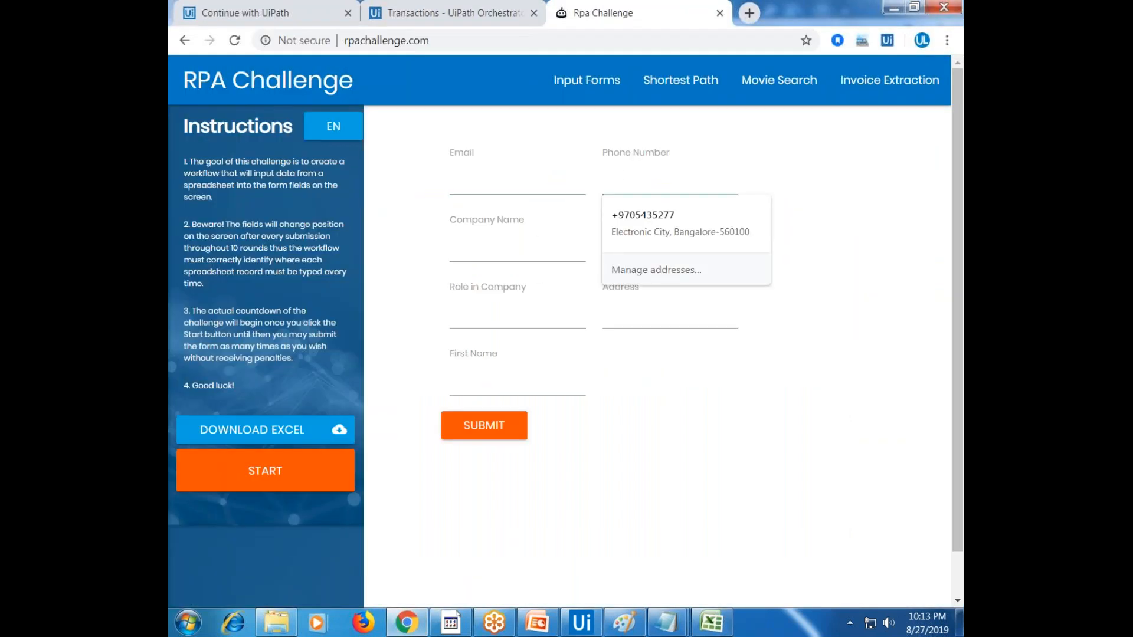
pyautogui.click(656, 461)
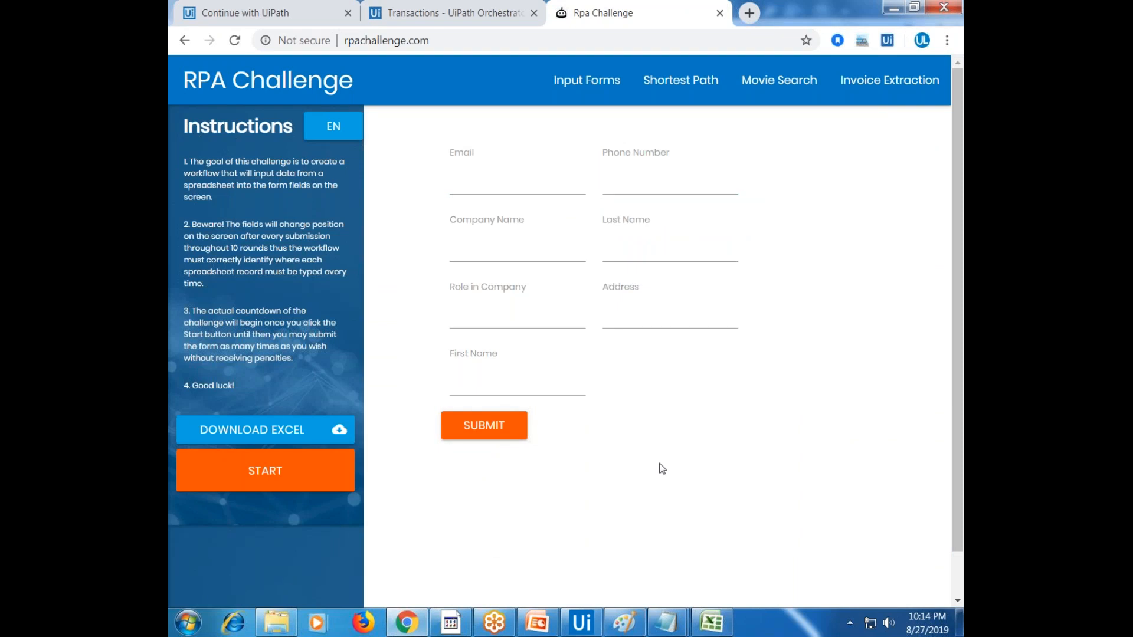
# Show the queue's transaction list and bring up the Dispatcher and Performer notes
pyautogui.hotkey('ctrl', 'shift', 'Tab')
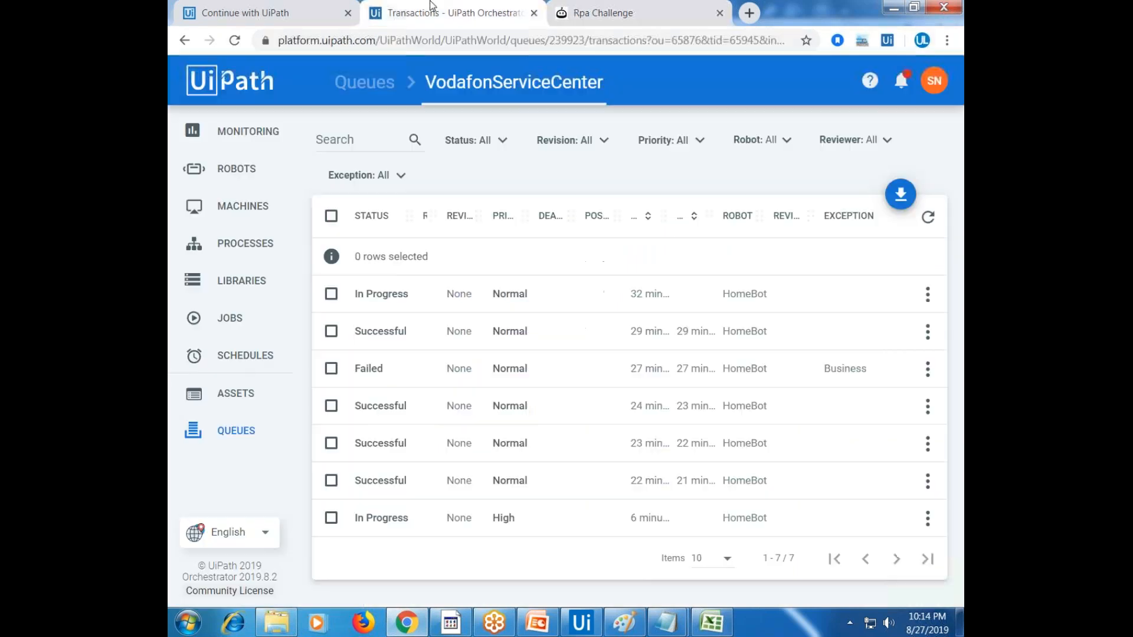
pyautogui.moveTo(666, 620)
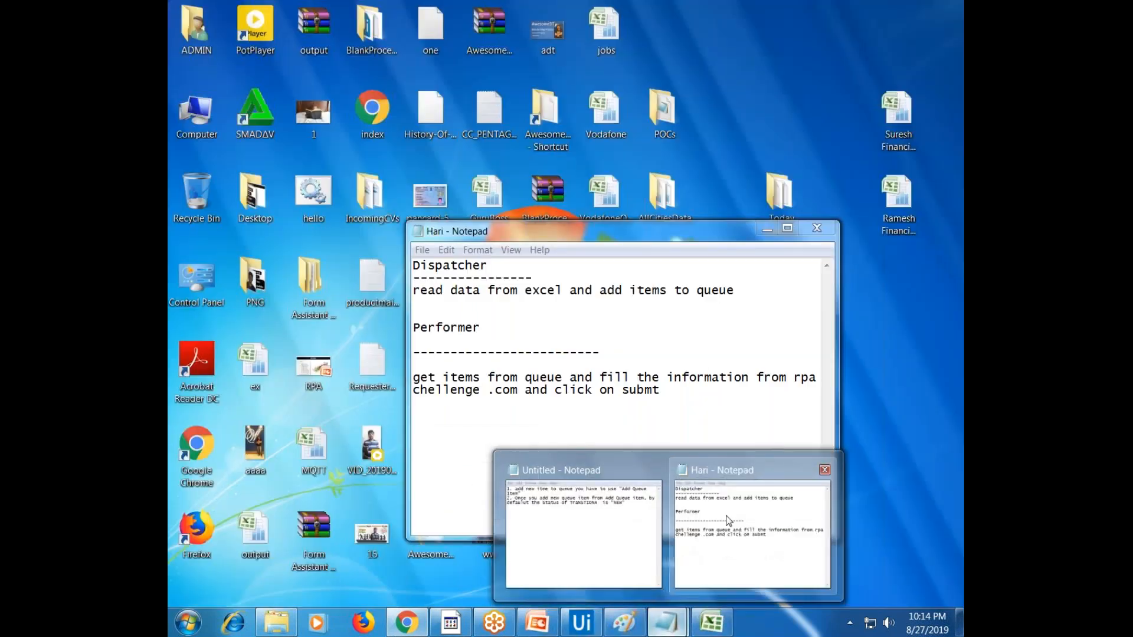
pyautogui.click(729, 520)
pyautogui.hotkey('ctrl', 'a')
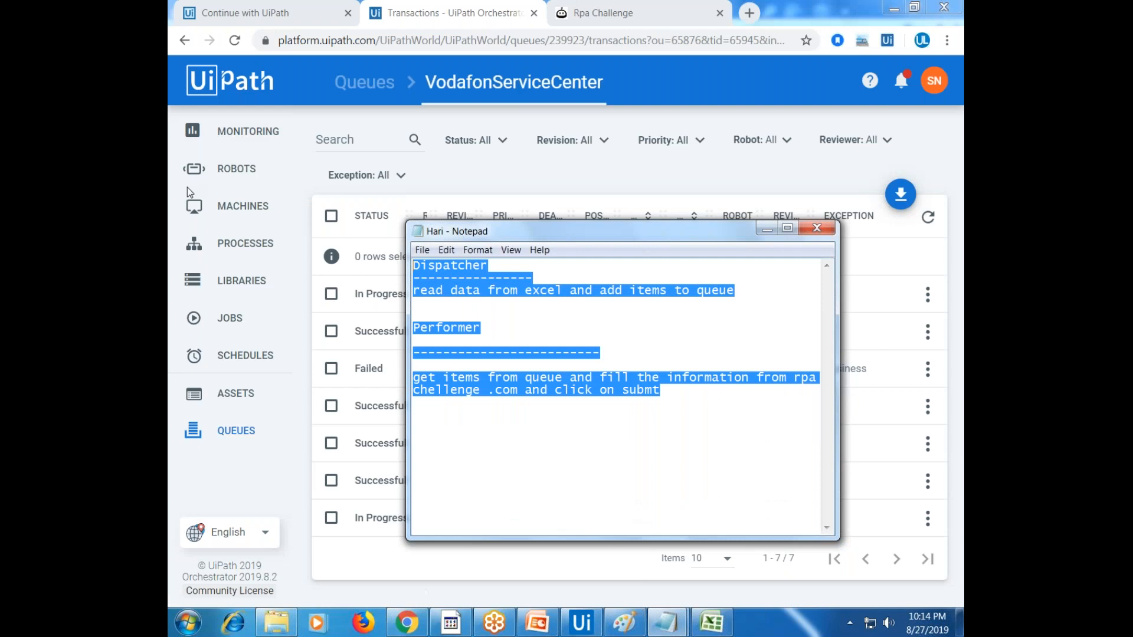
pyautogui.click(288, 290)
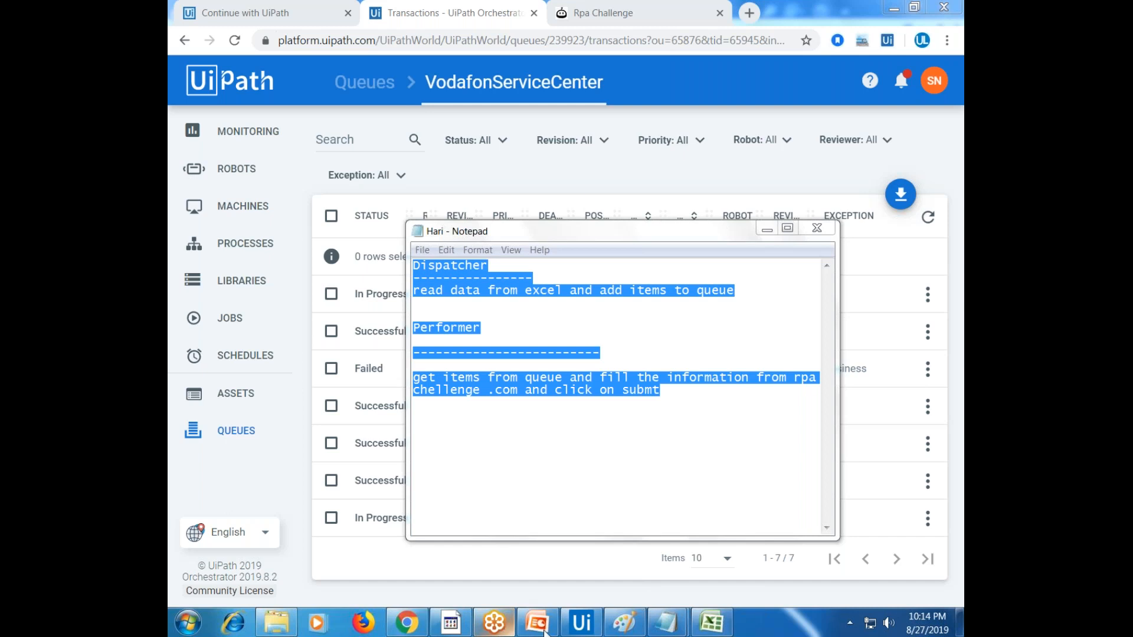
pyautogui.click(548, 633)
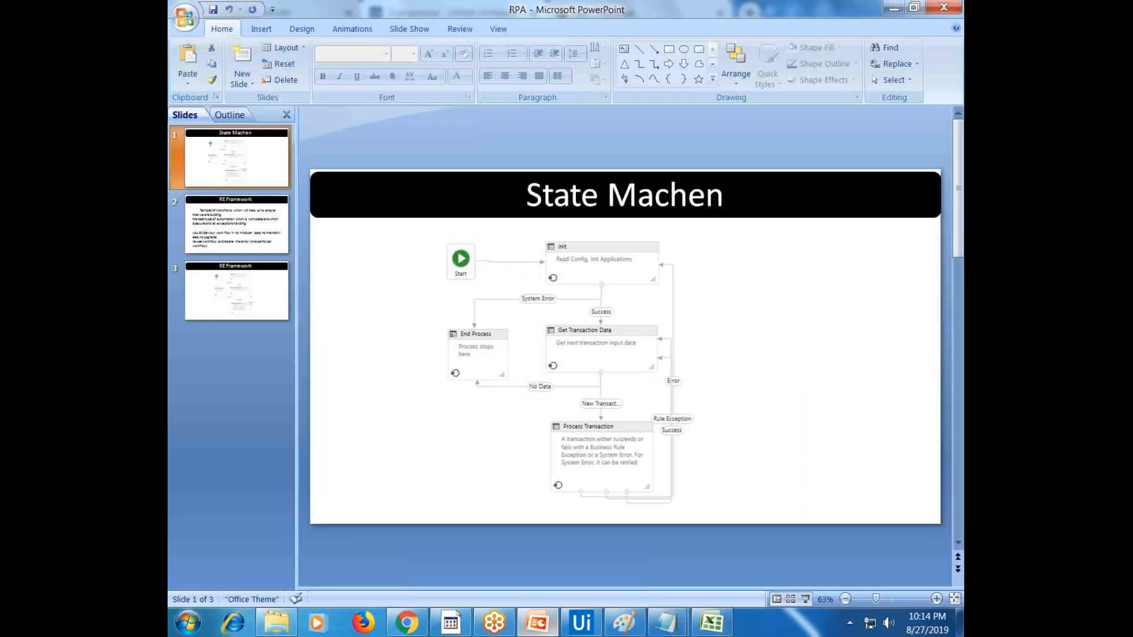
# View the RE Framework slide, then go back to the State Machen slide
pyautogui.click(273, 207)
pyautogui.click(273, 171)
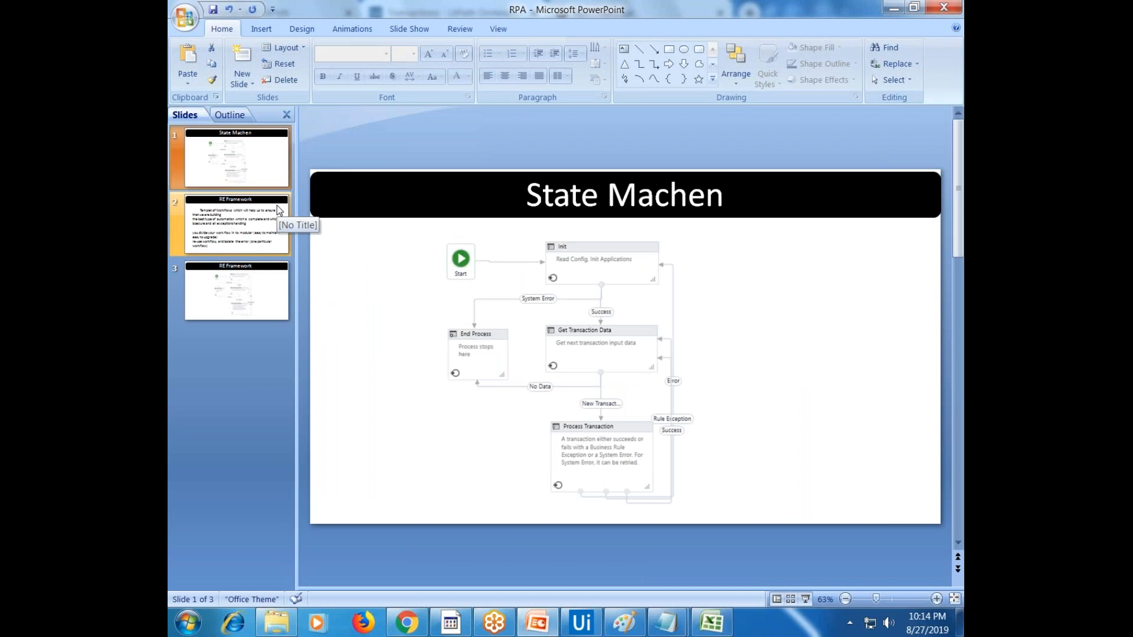
# Place Set Transaction Status below Wait Queue Item with Status Failed and ErrorType Business
pyautogui.click(592, 627)
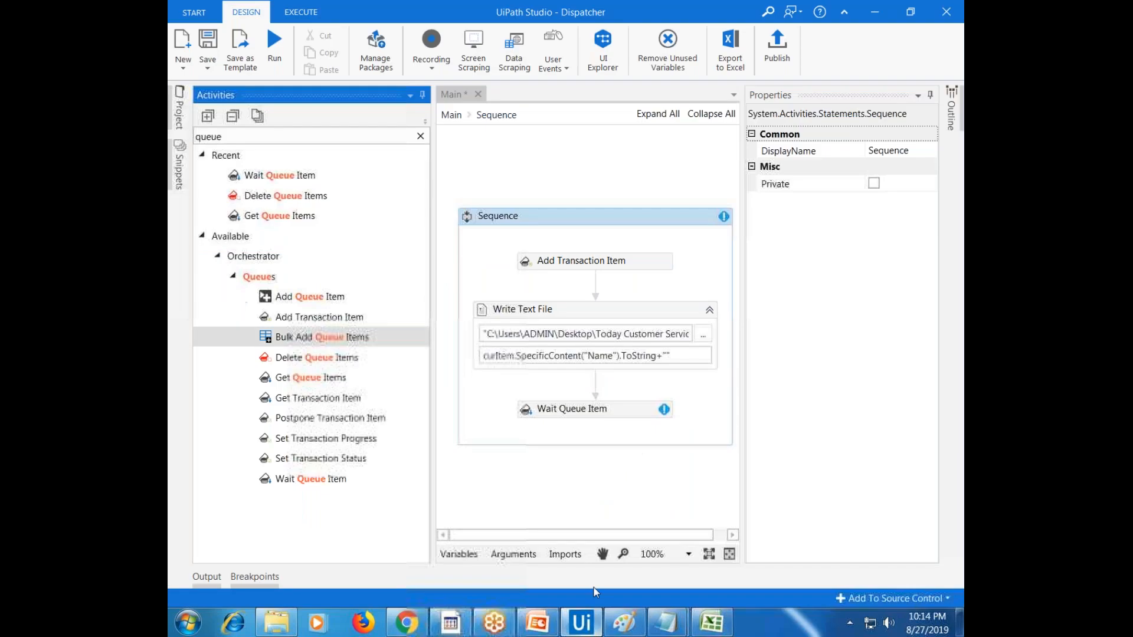
pyautogui.moveTo(368, 466); pyautogui.dragTo(543, 432)
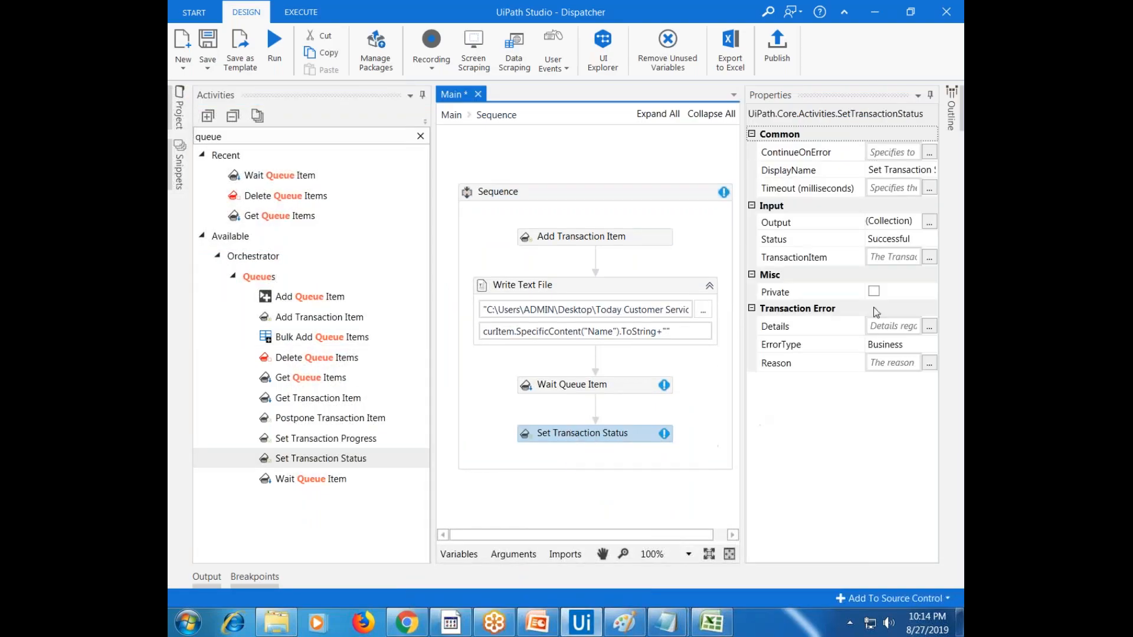
pyautogui.click(900, 239)
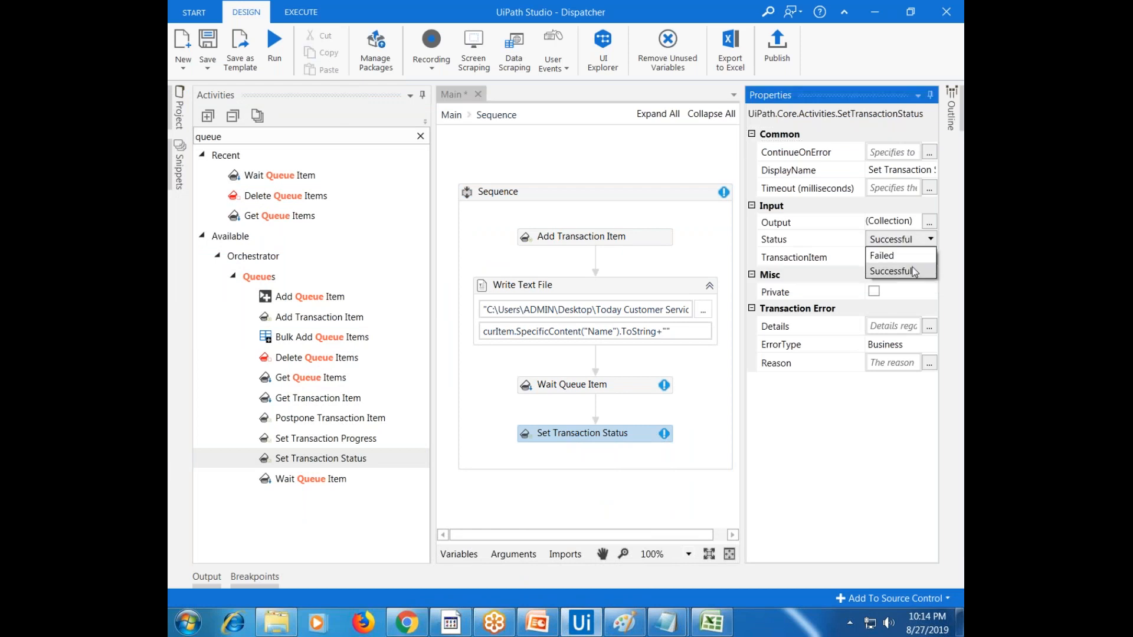
pyautogui.click(910, 257)
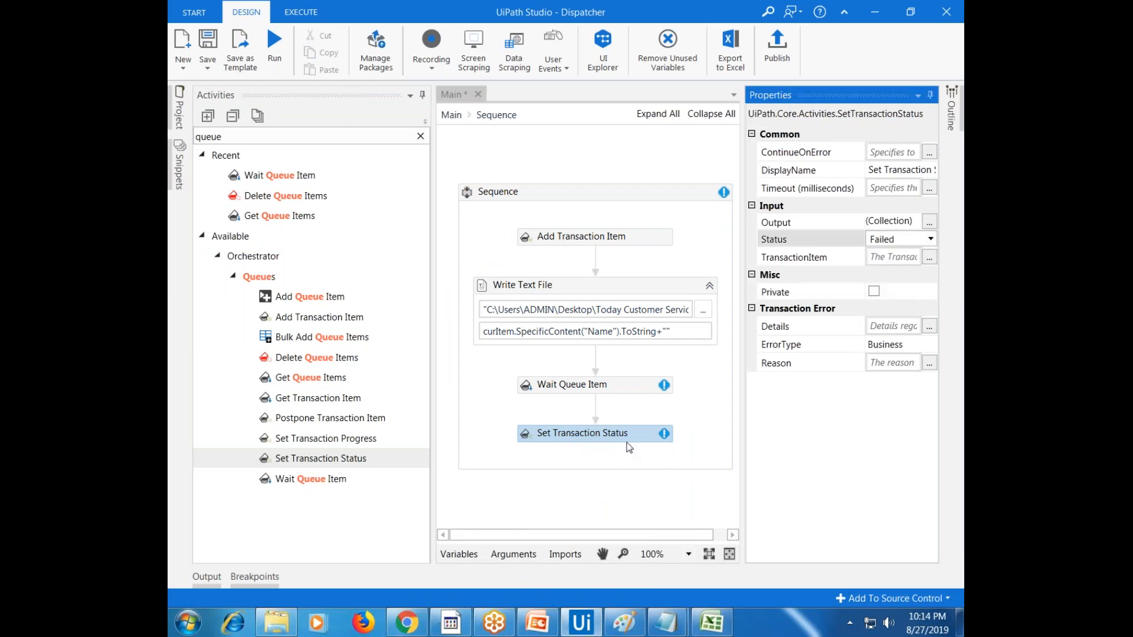
pyautogui.click(890, 353)
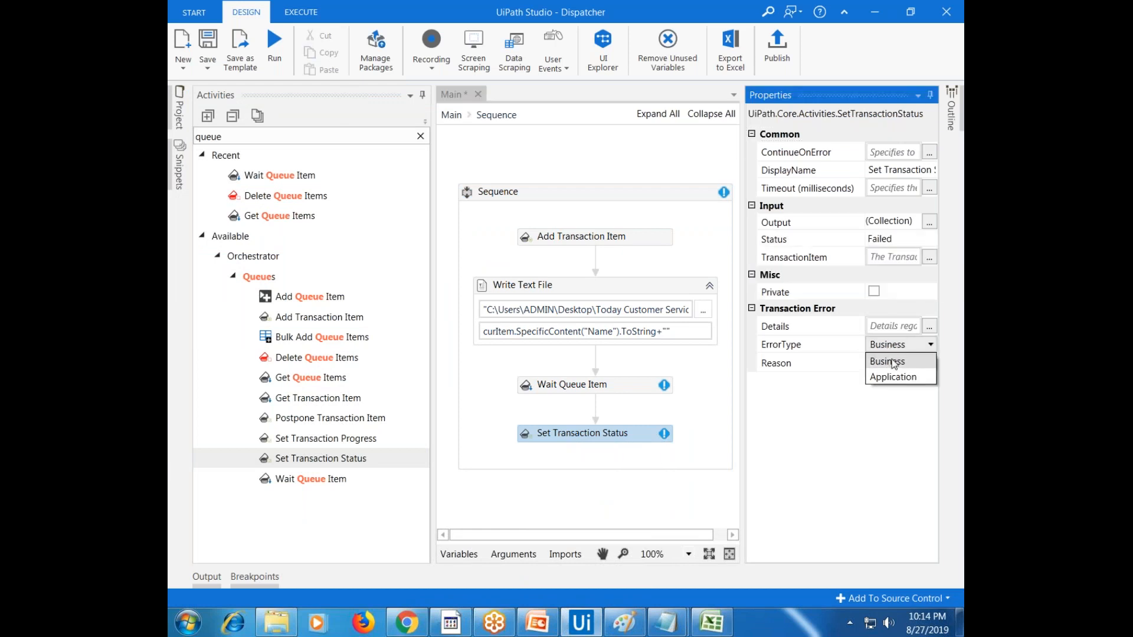
pyautogui.click(890, 362)
# Leave the failure reason empty and review the activity's settings within the Sequence
pyautogui.click(930, 363)
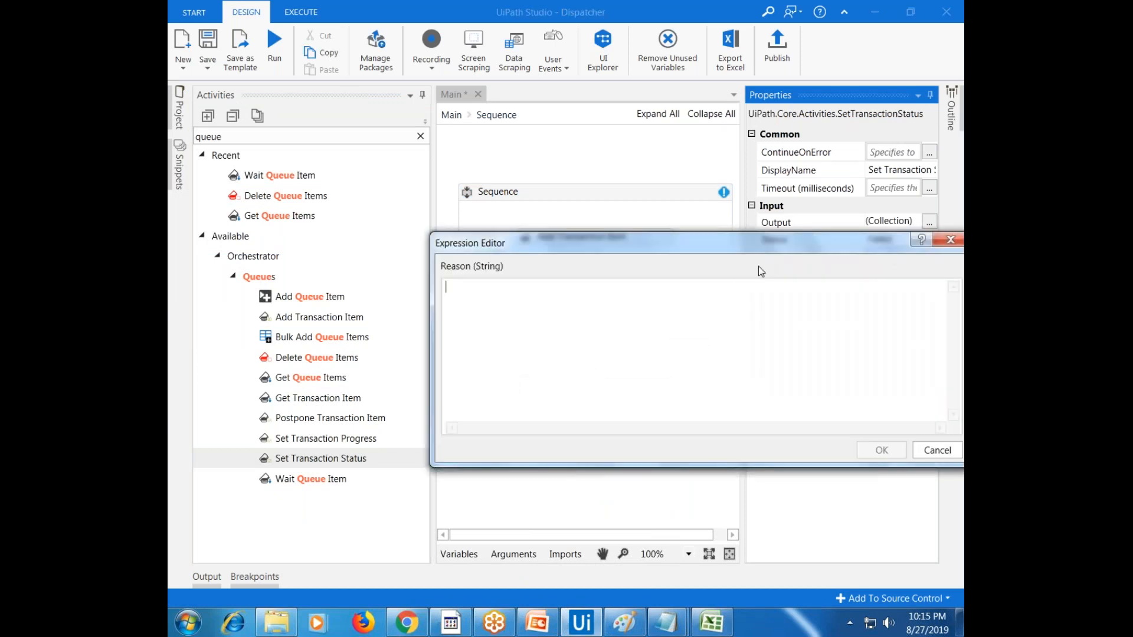
pyautogui.moveTo(758, 265); pyautogui.dragTo(616, 402)
pyautogui.click(814, 378)
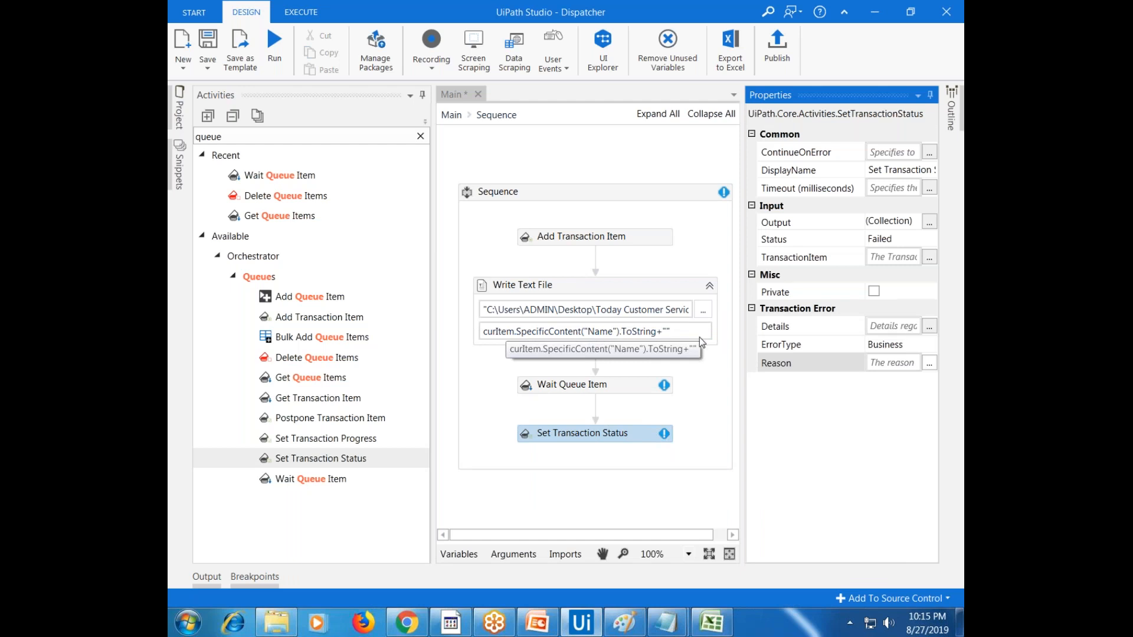
pyautogui.click(642, 440)
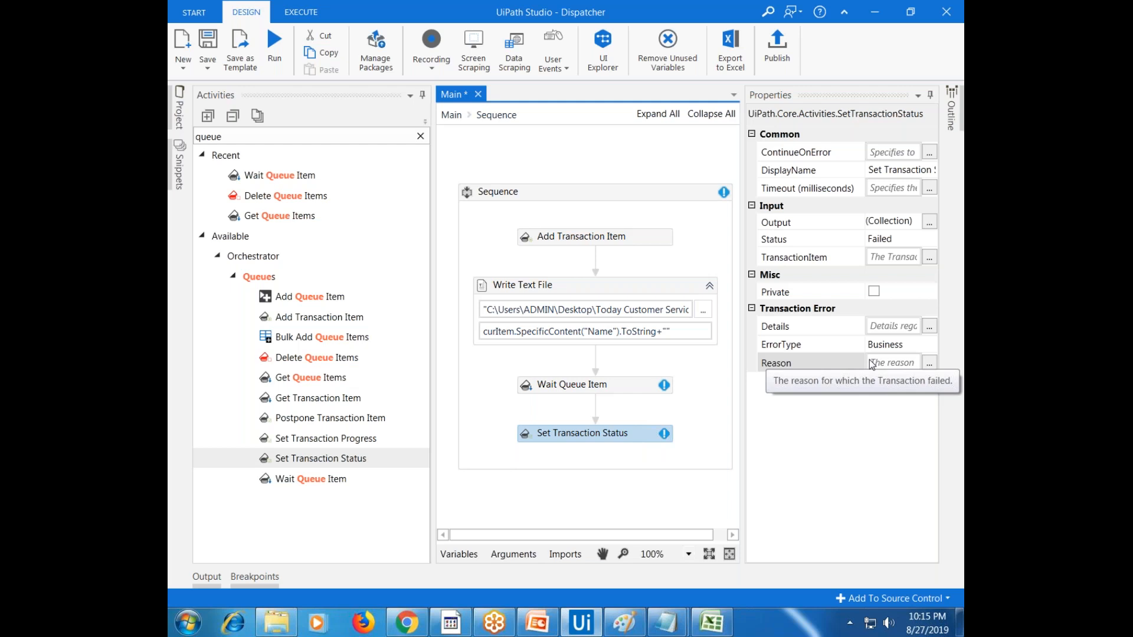
pyautogui.click(713, 431)
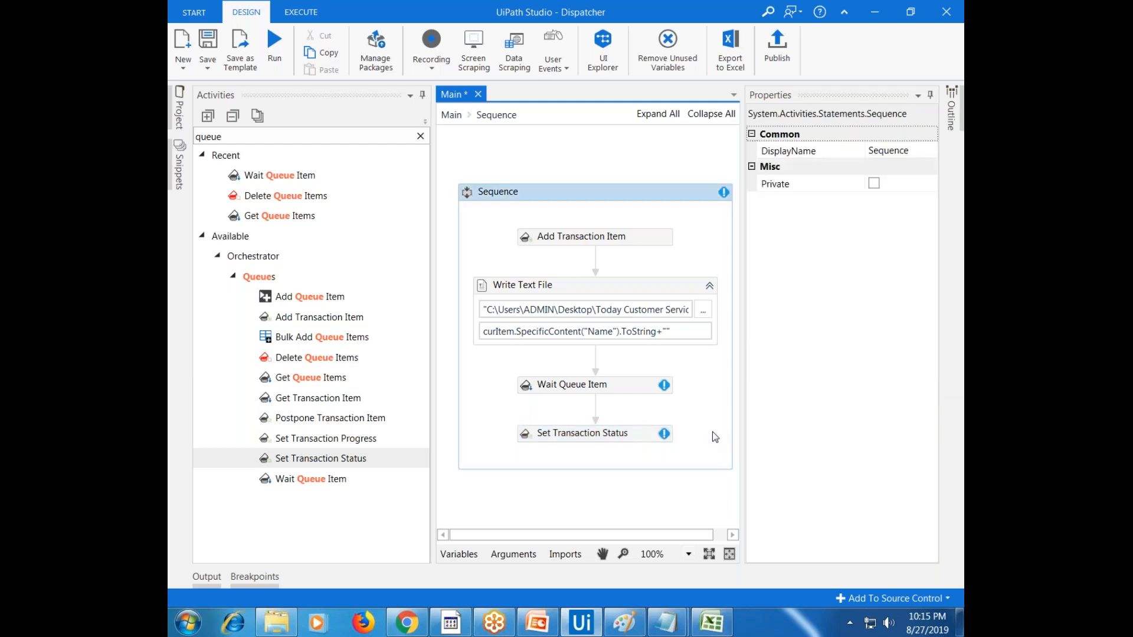
pyautogui.click(643, 436)
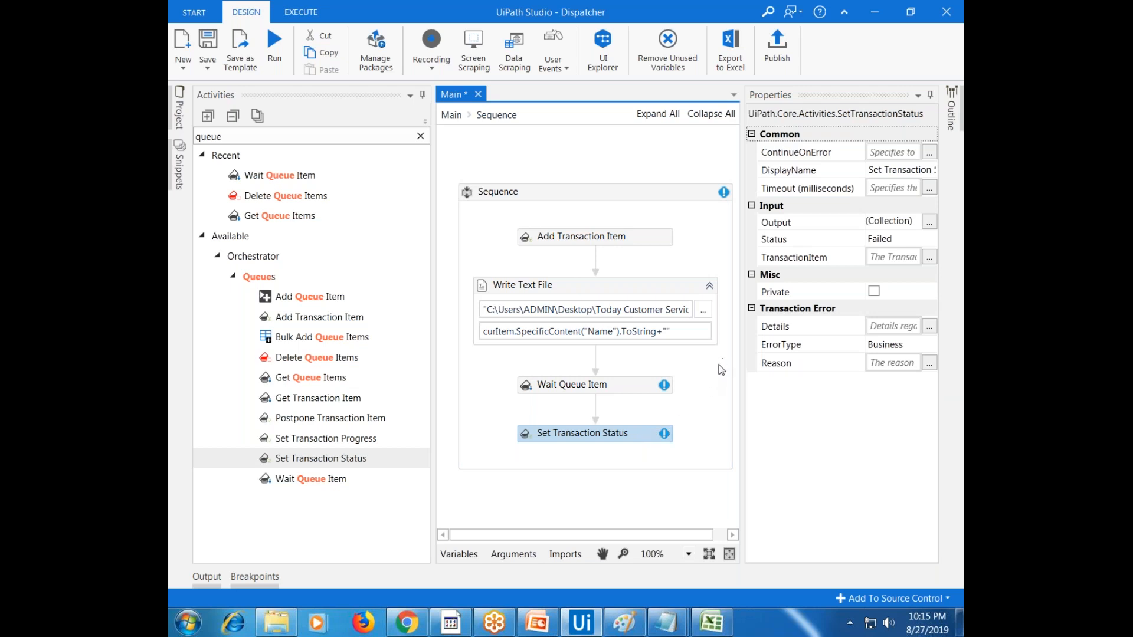
pyautogui.click(711, 394)
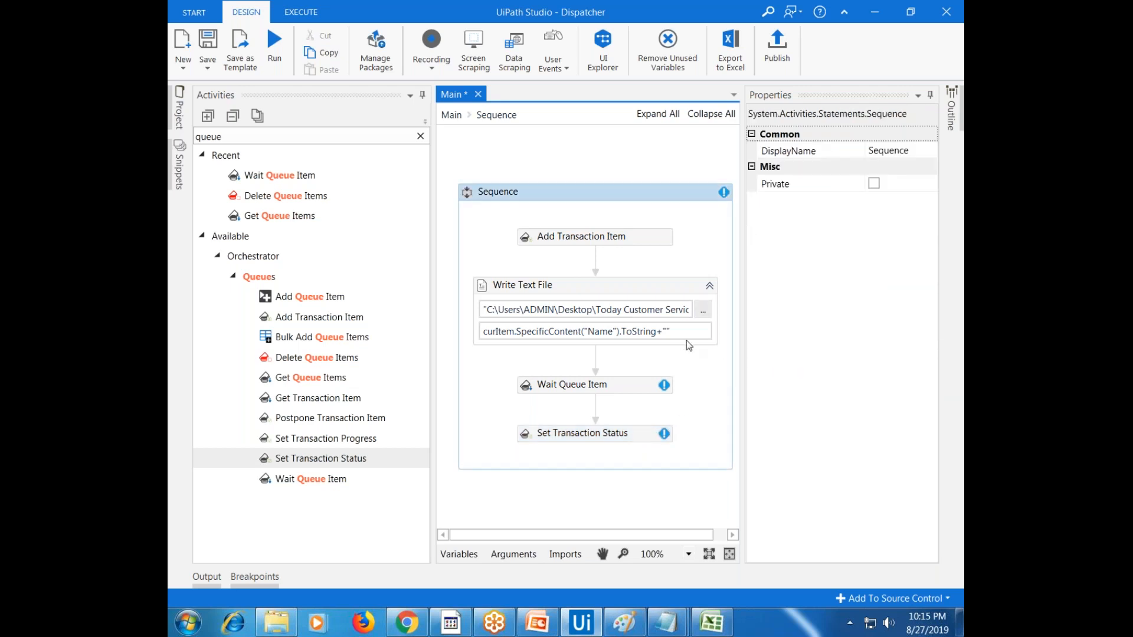